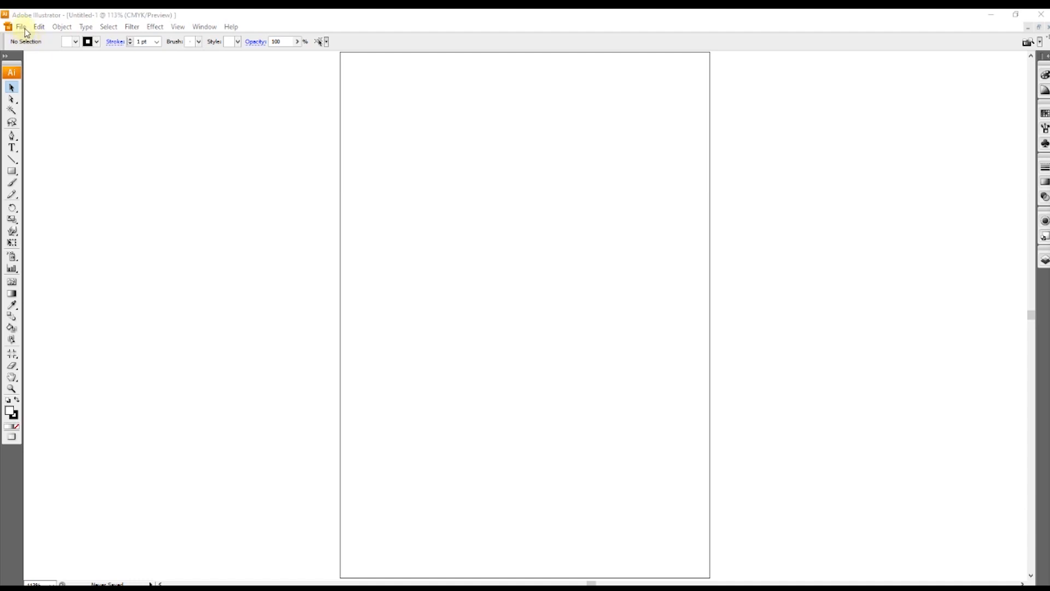
# Place the Cat.jpg image from the Desktop into the blank document.
pyautogui.click(24, 30)
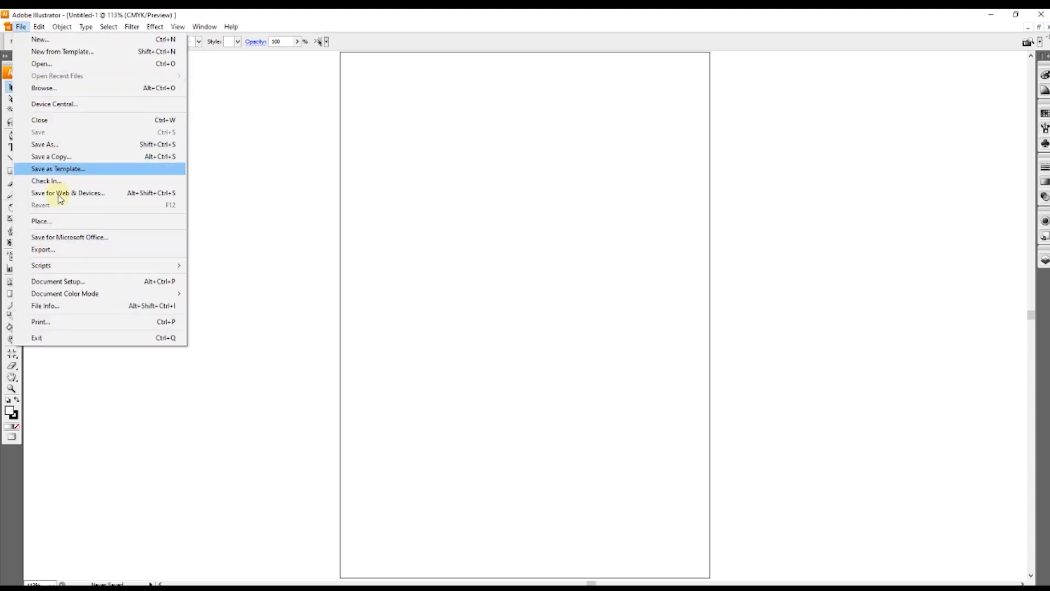
pyautogui.click(59, 223)
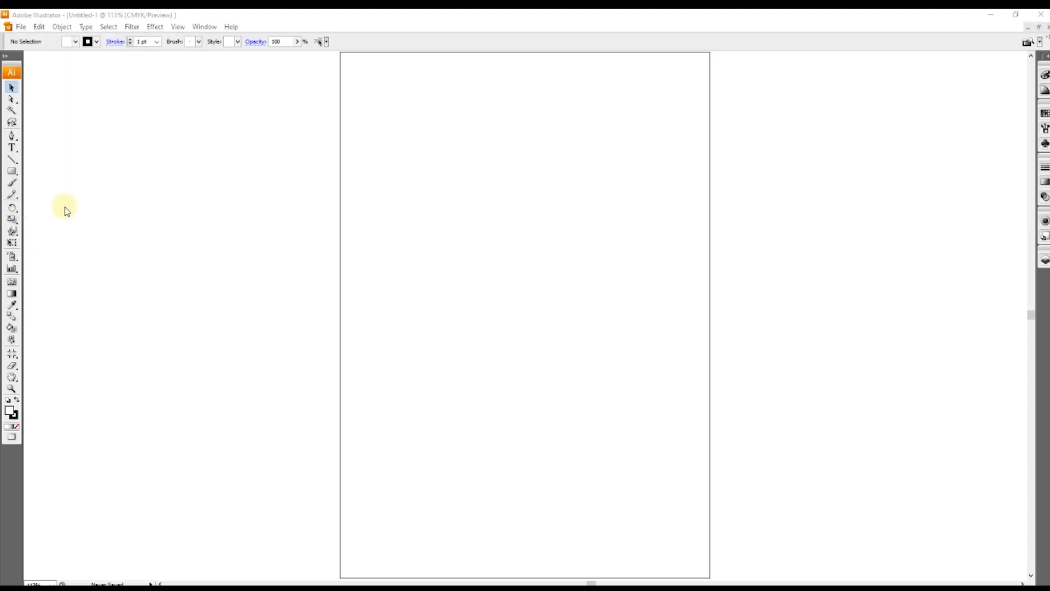
pyautogui.click(48, 133)
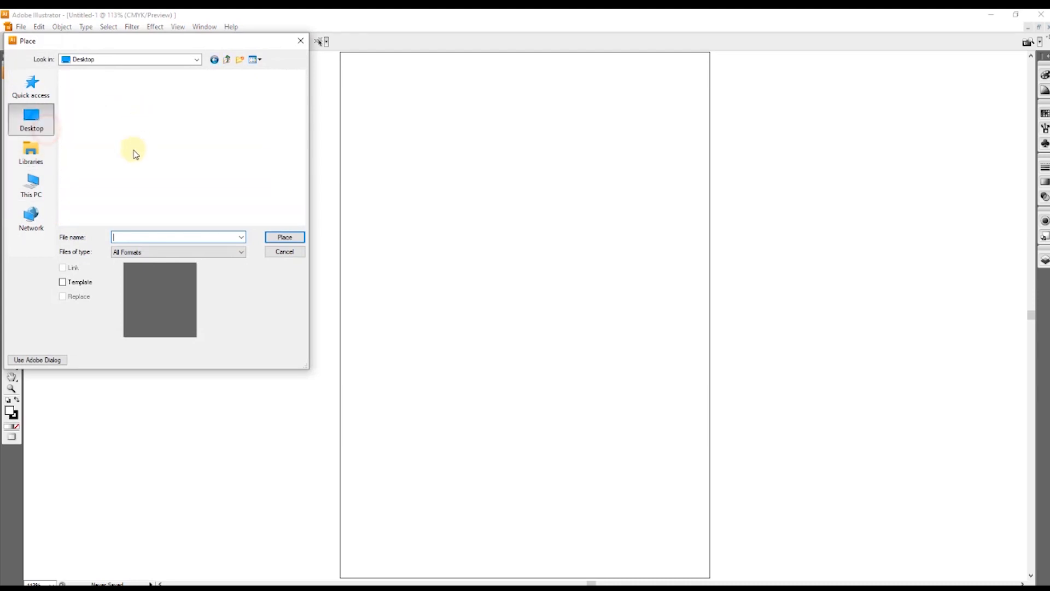
pyautogui.scroll(-10, 136, 164)
pyautogui.scroll(6, 136, 191)
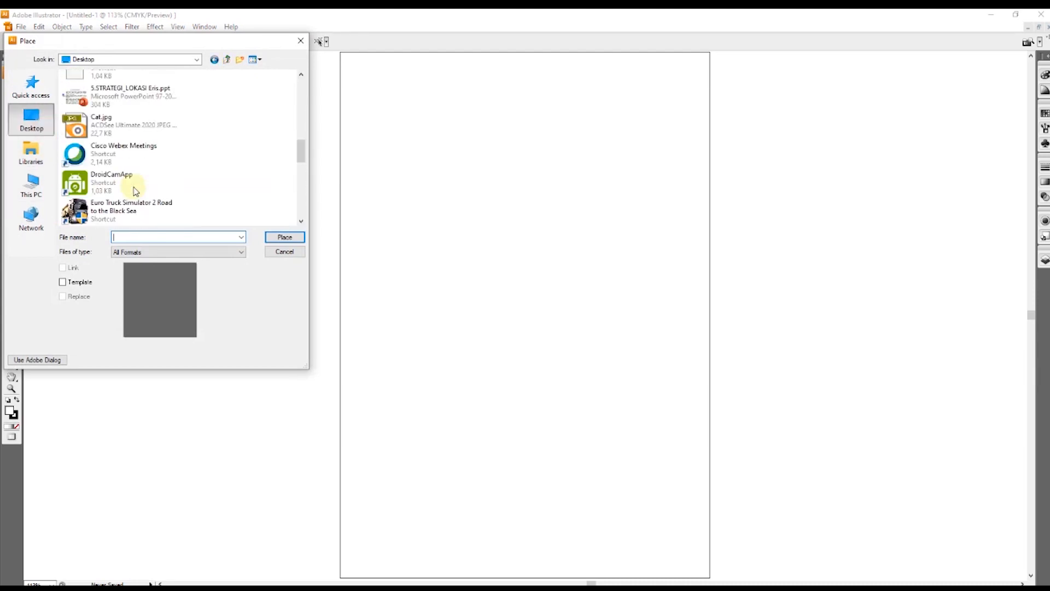
pyautogui.doubleClick(114, 198)
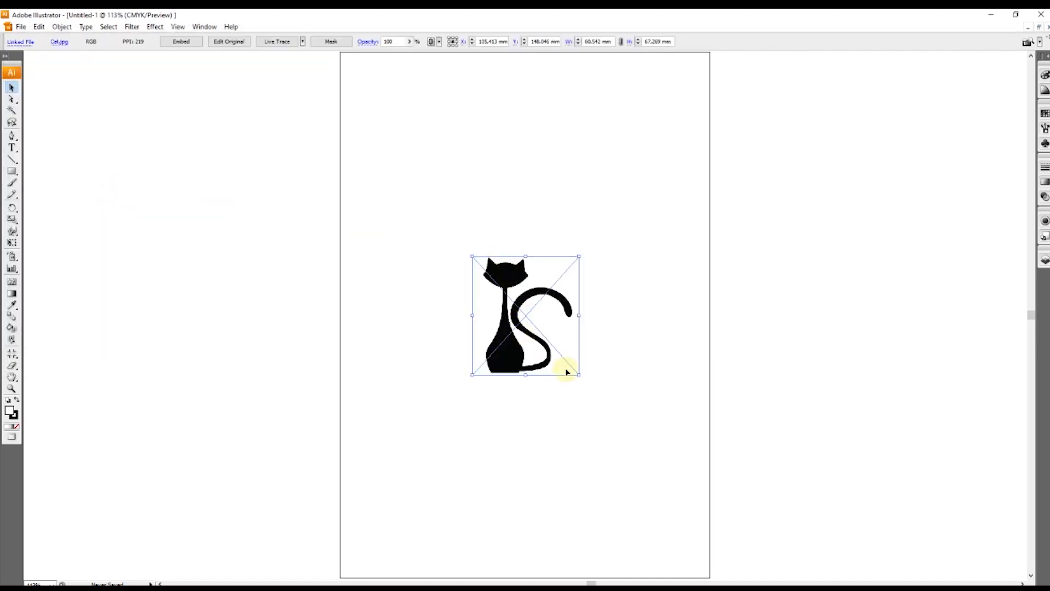
# Enlarge the cat image to about 166 × 185 mm and position it within the page.
pyautogui.moveTo(578, 375); pyautogui.dragTo(762, 511)
pyautogui.moveTo(544, 300); pyautogui.dragTo(478, 192)
pyautogui.moveTo(637, 409); pyautogui.dragTo(693, 468)
pyautogui.moveTo(504, 211); pyautogui.dragTo(471, 214)
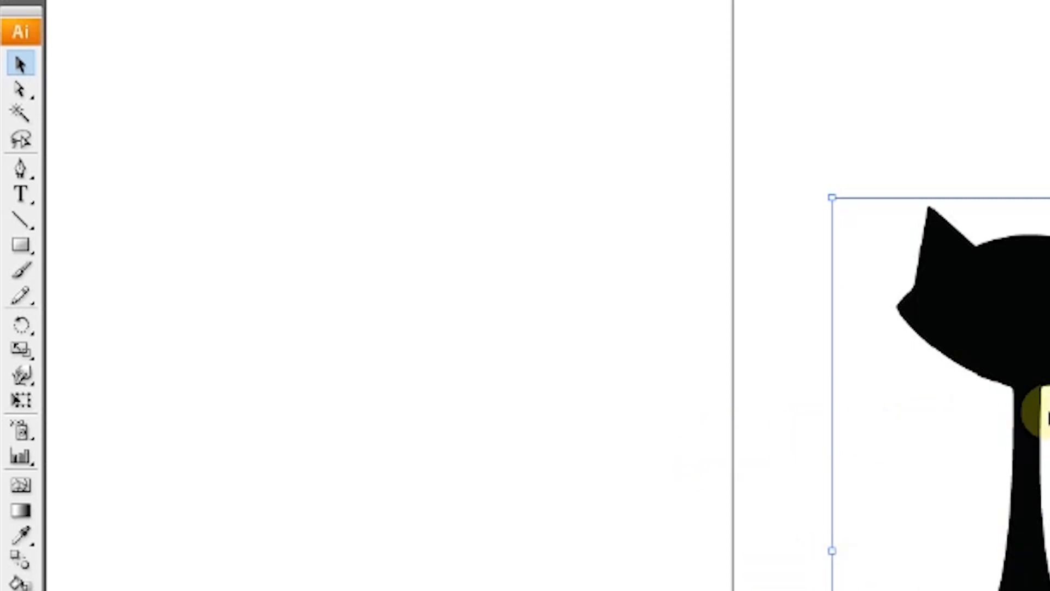
pyautogui.scroll(4, 1045, 321)
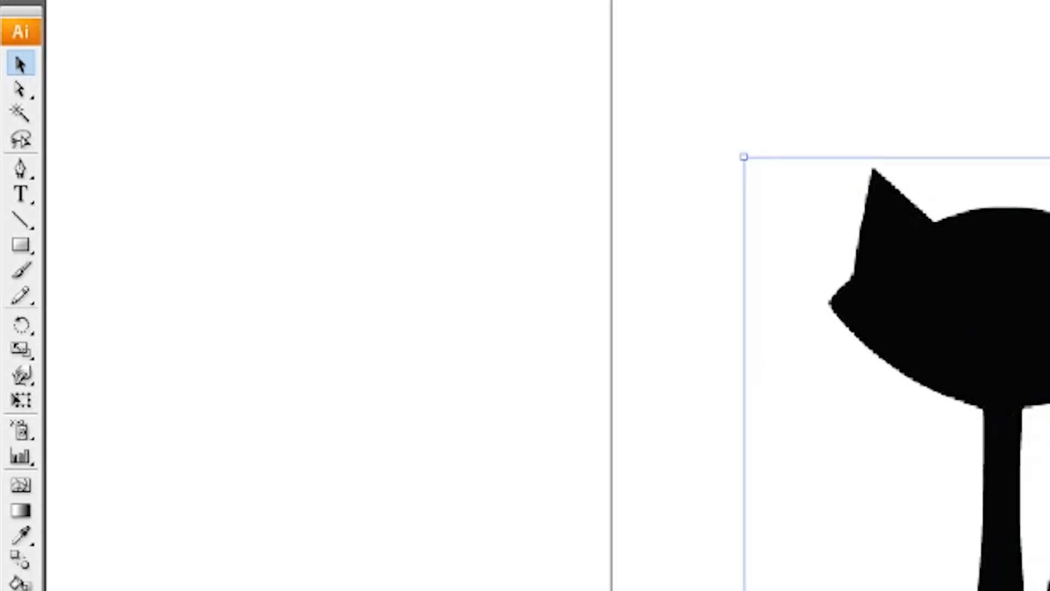
pyautogui.scroll(-1, 1045, 322)
pyautogui.scroll(-1, 1045, 322)
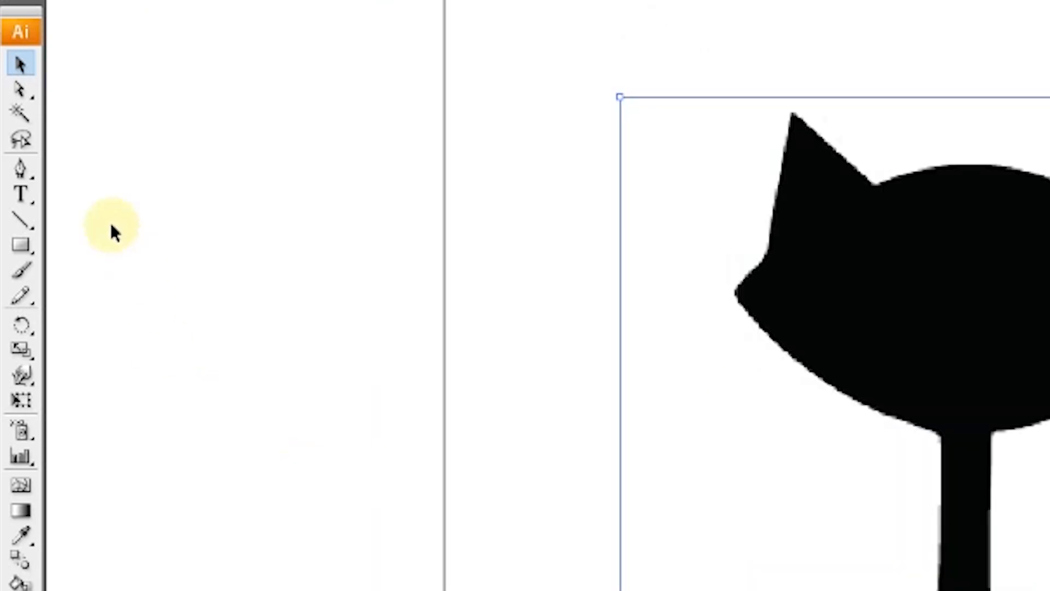
pyautogui.click(31, 173)
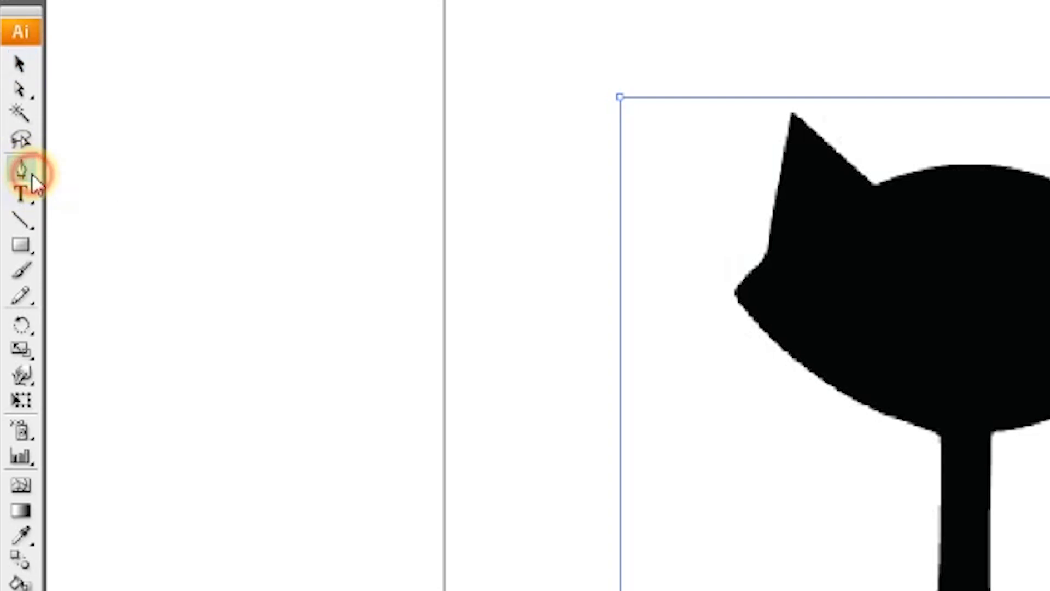
pyautogui.click(32, 176)
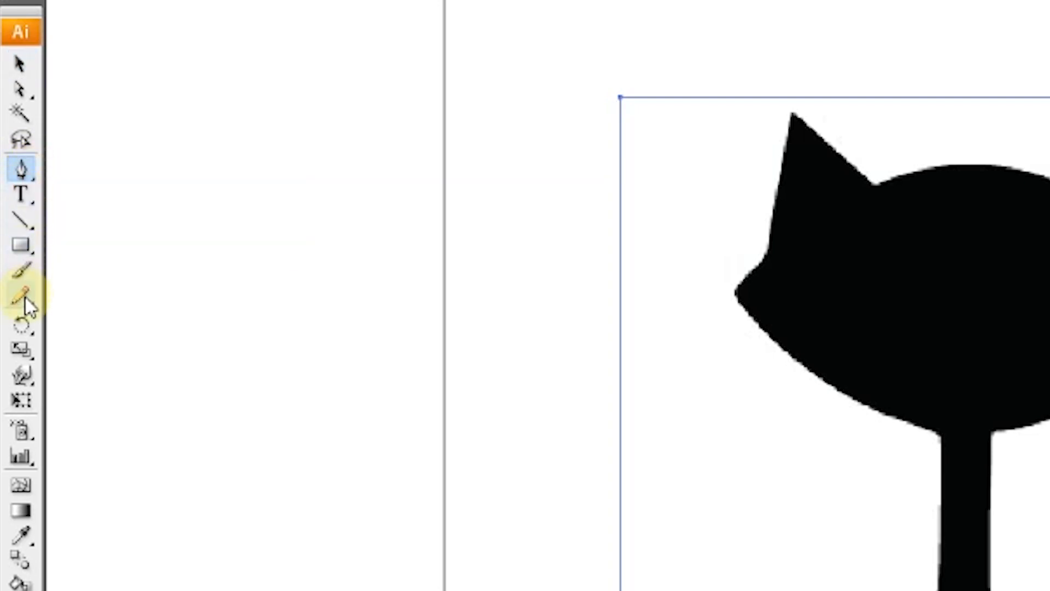
pyautogui.click(32, 225)
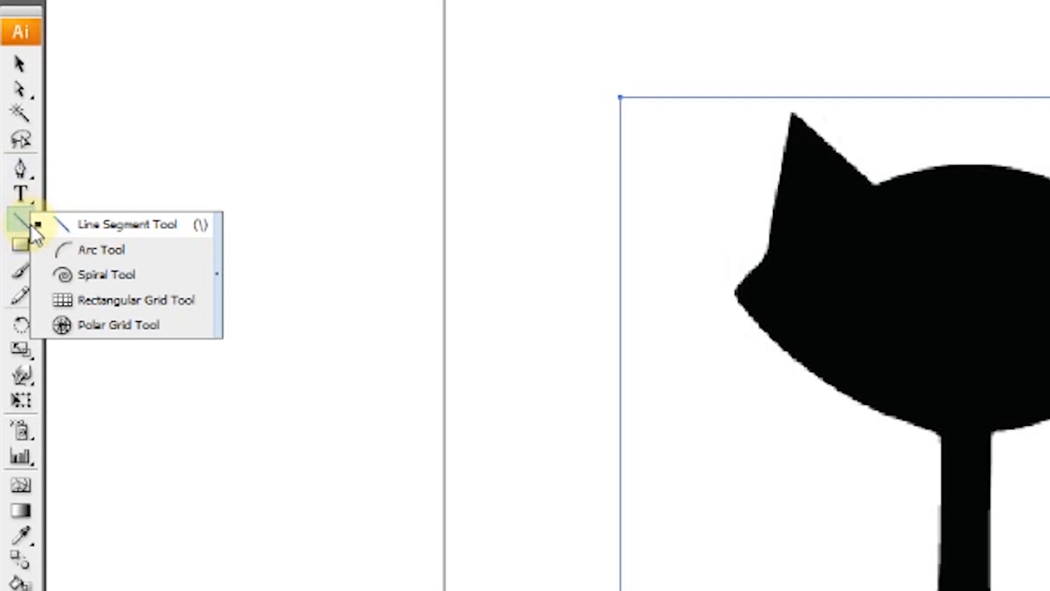
pyautogui.click(35, 225)
# Start a Pen tool path at the cat's left ear tip and trace over the head to the right ear tip.
pyautogui.click(33, 174)
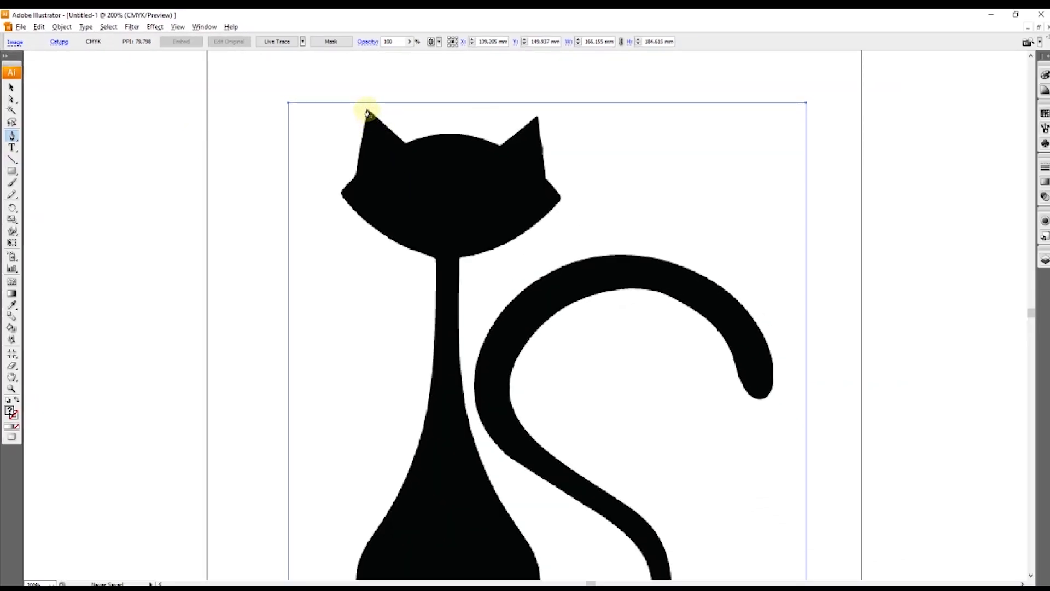
pyautogui.click(366, 111)
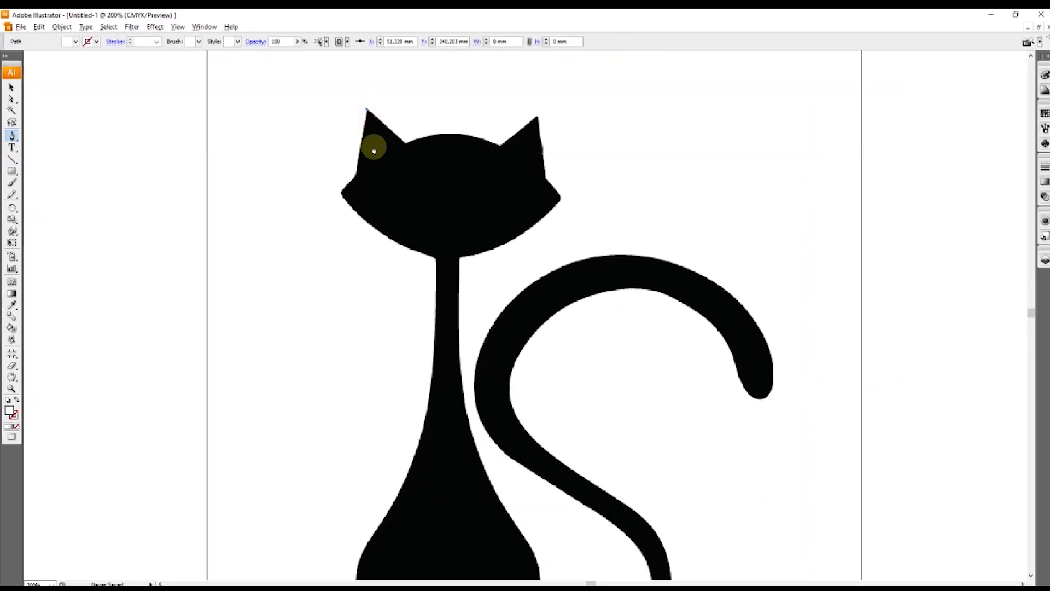
pyautogui.click(405, 144)
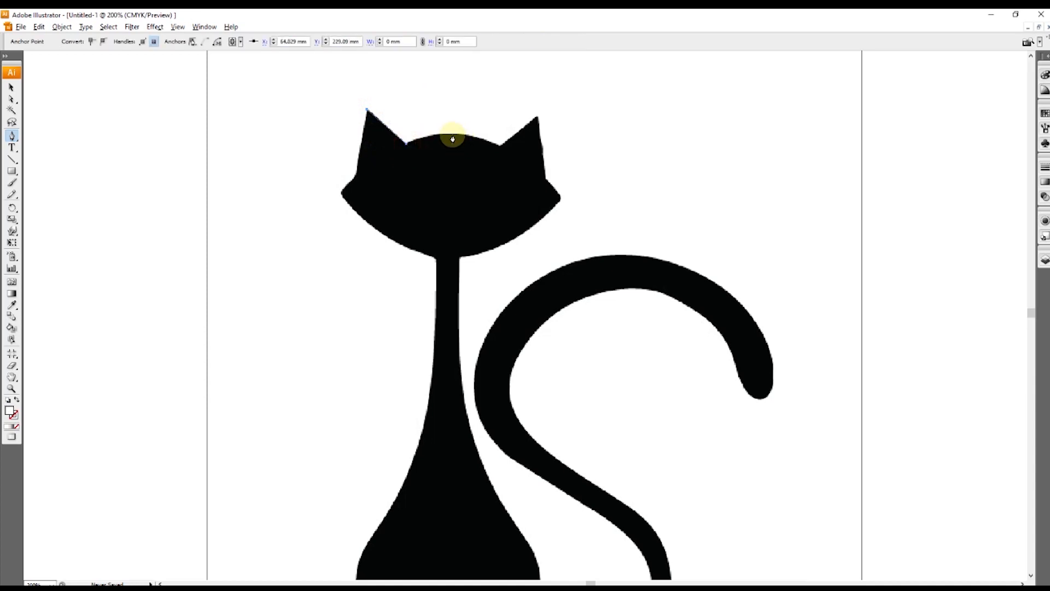
pyautogui.click(446, 133)
pyautogui.click(501, 145)
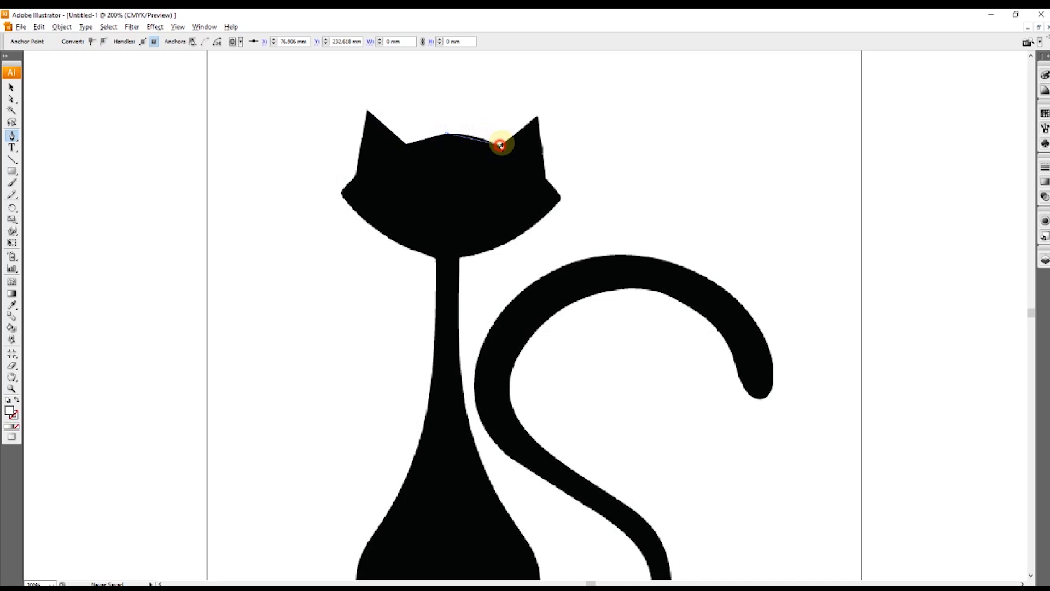
pyautogui.click(538, 116)
# Continue the path down the right ear and cheek, following the chin to the right side of the neck.
pyautogui.click(545, 179)
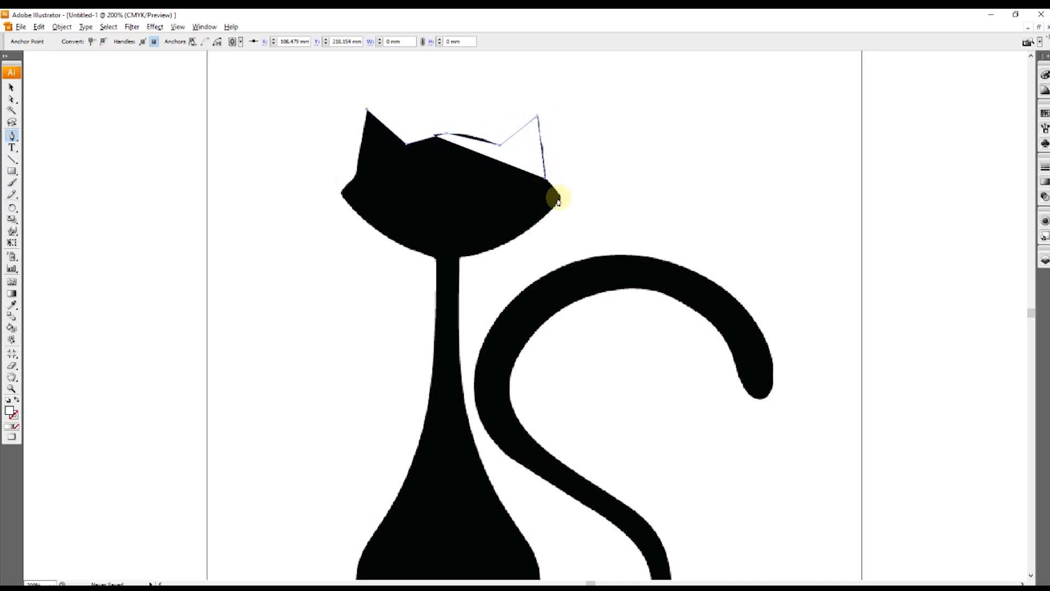
pyautogui.click(560, 198)
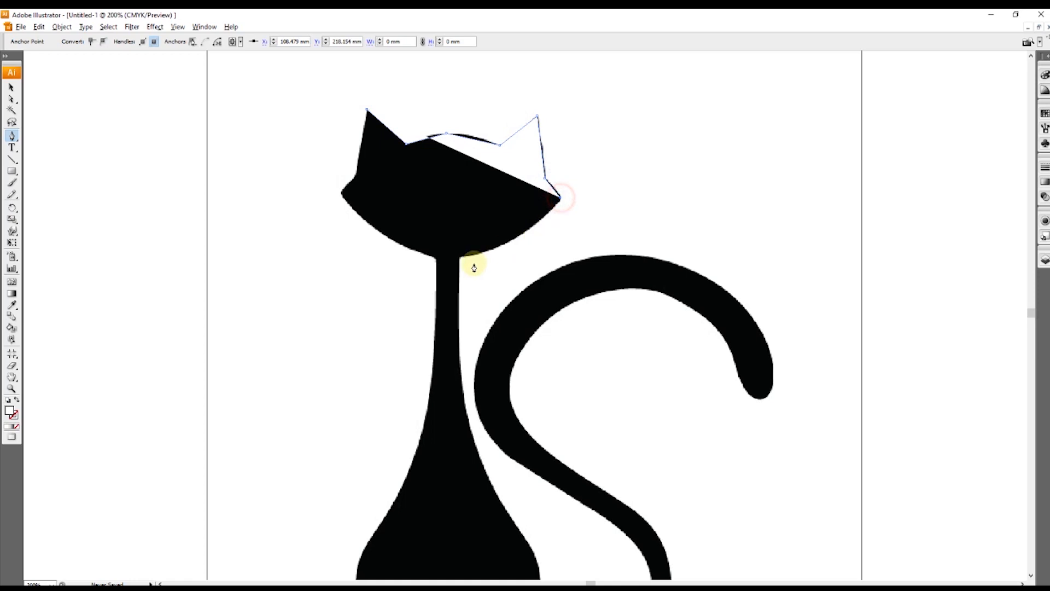
pyautogui.click(513, 239)
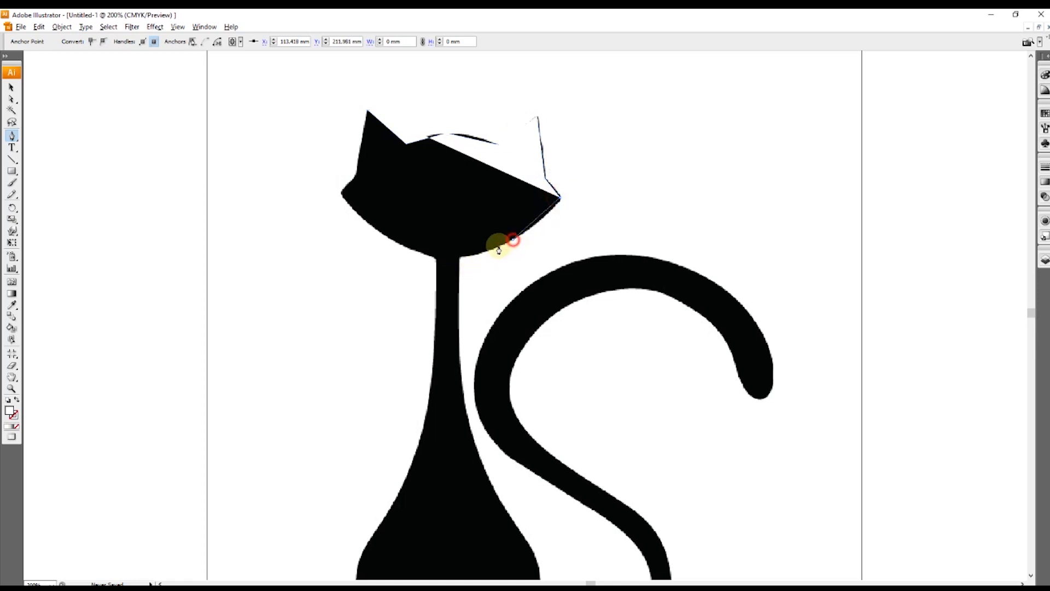
pyautogui.click(460, 257)
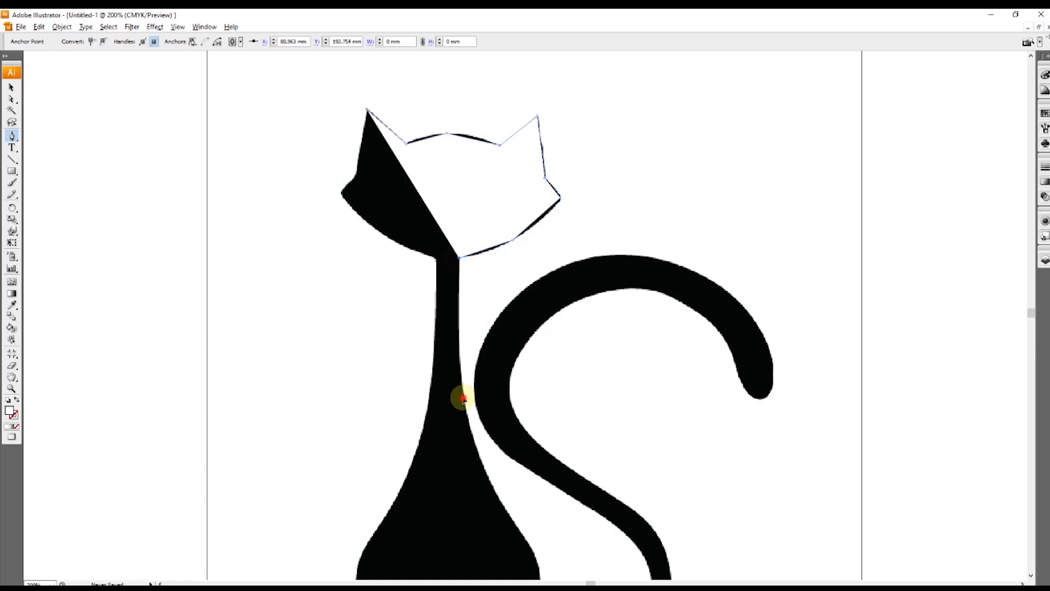
# Extend the path down the right side of the neck and body to the tail's upper junction.
pyautogui.click(463, 400)
pyautogui.scroll(-4, 482, 465)
pyautogui.scroll(-2, 497, 464)
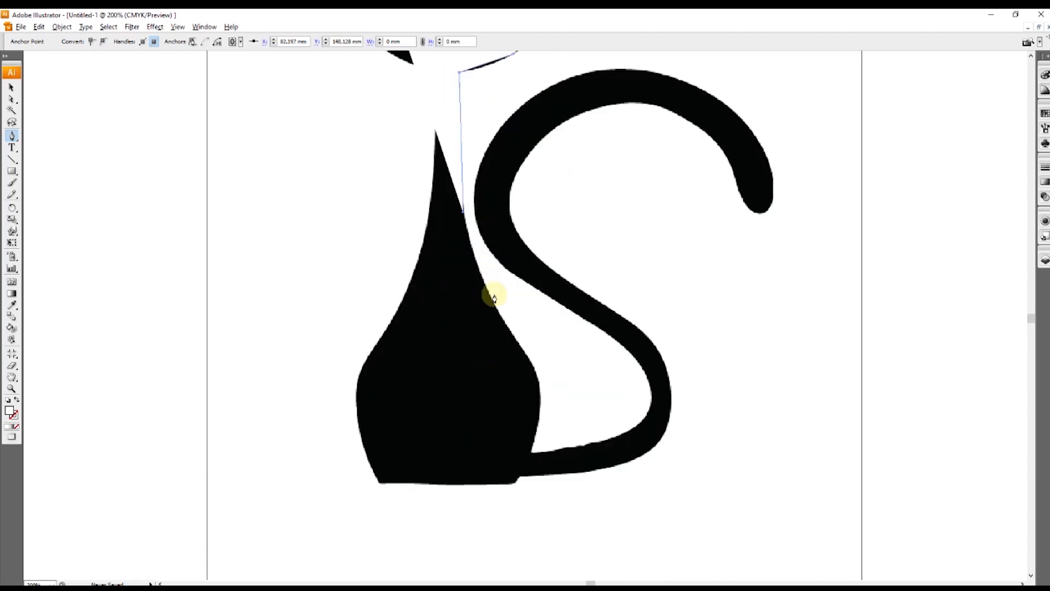
pyautogui.click(519, 348)
pyautogui.click(538, 383)
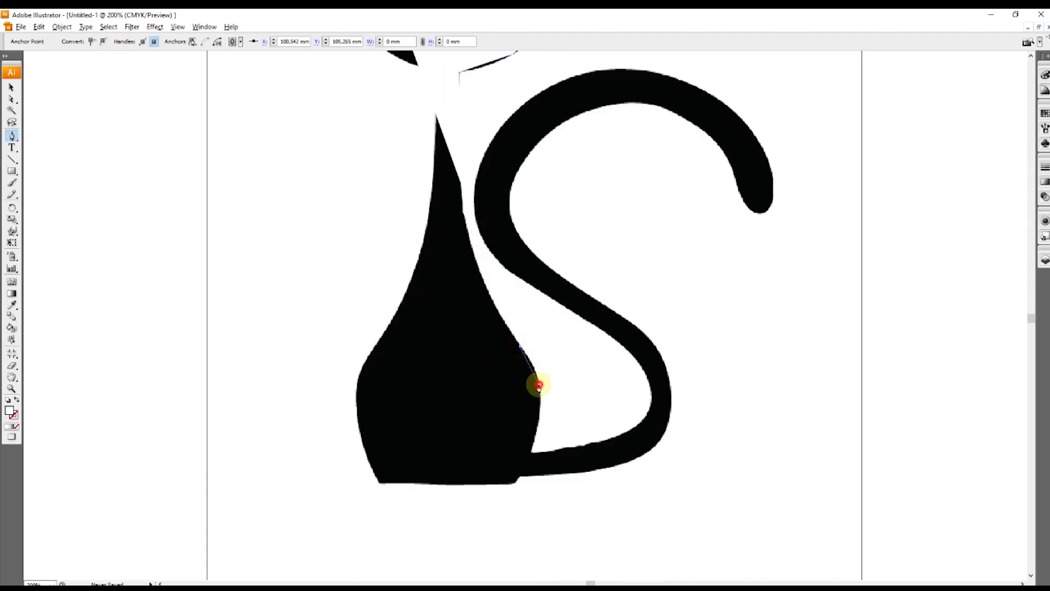
pyautogui.click(531, 453)
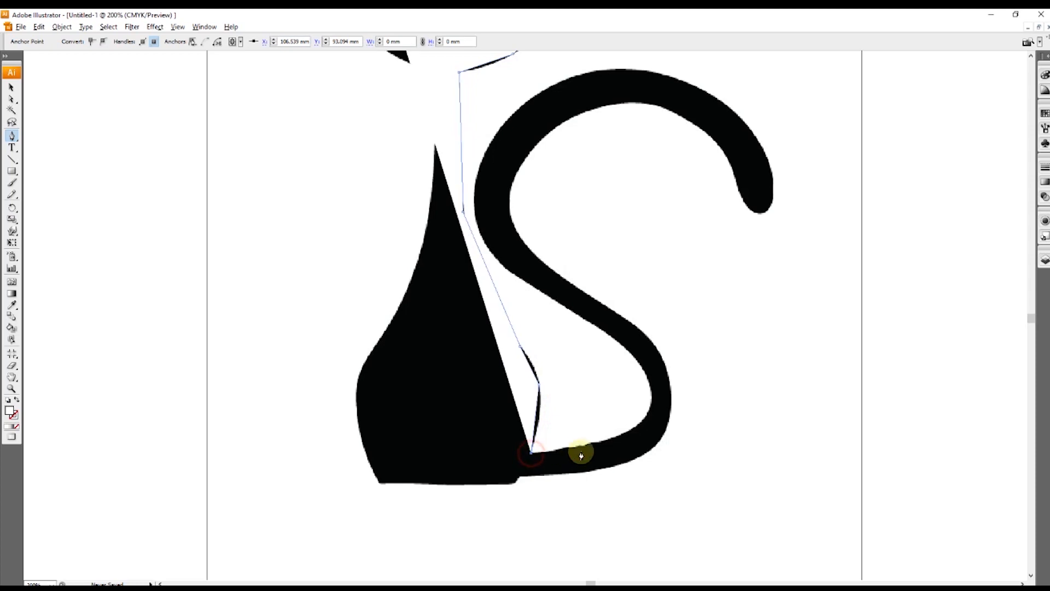
# Trace the inner side of the tail's lower bend and continue up to the start of the upper curl.
pyautogui.click(588, 446)
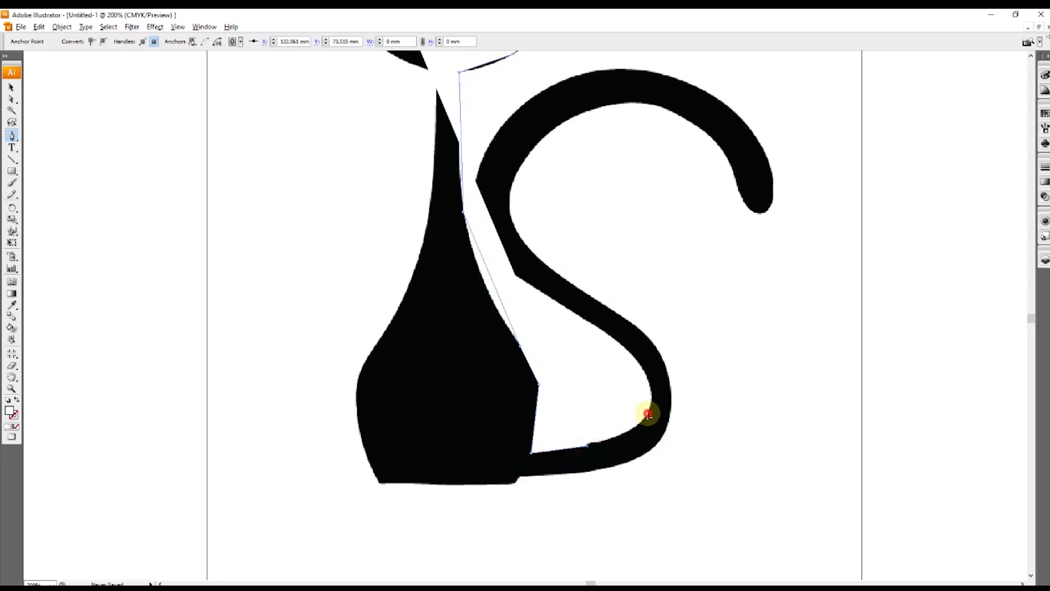
pyautogui.click(649, 415)
pyautogui.click(639, 360)
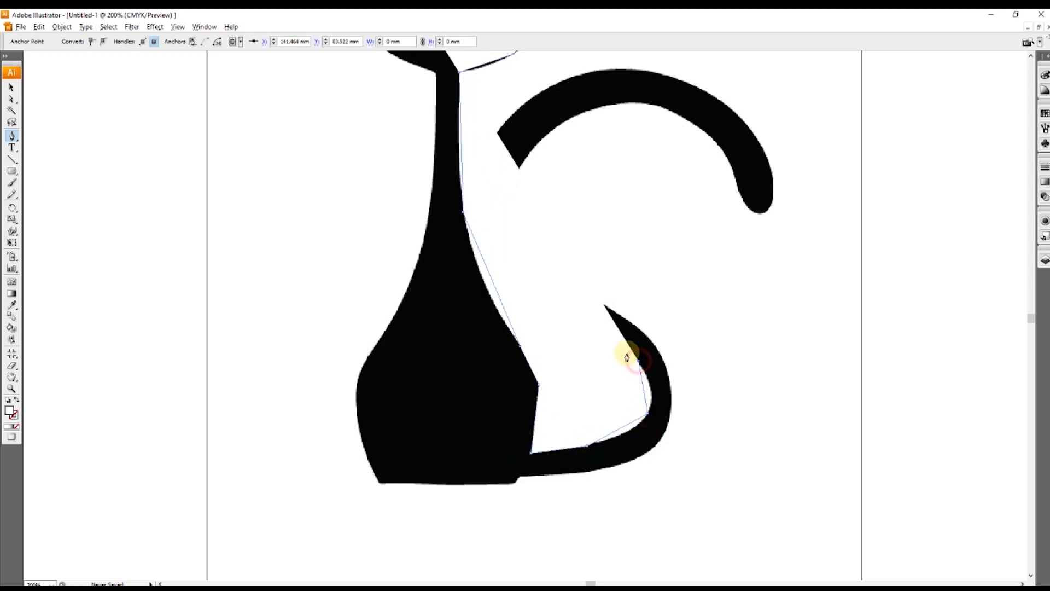
pyautogui.click(582, 323)
pyautogui.click(508, 276)
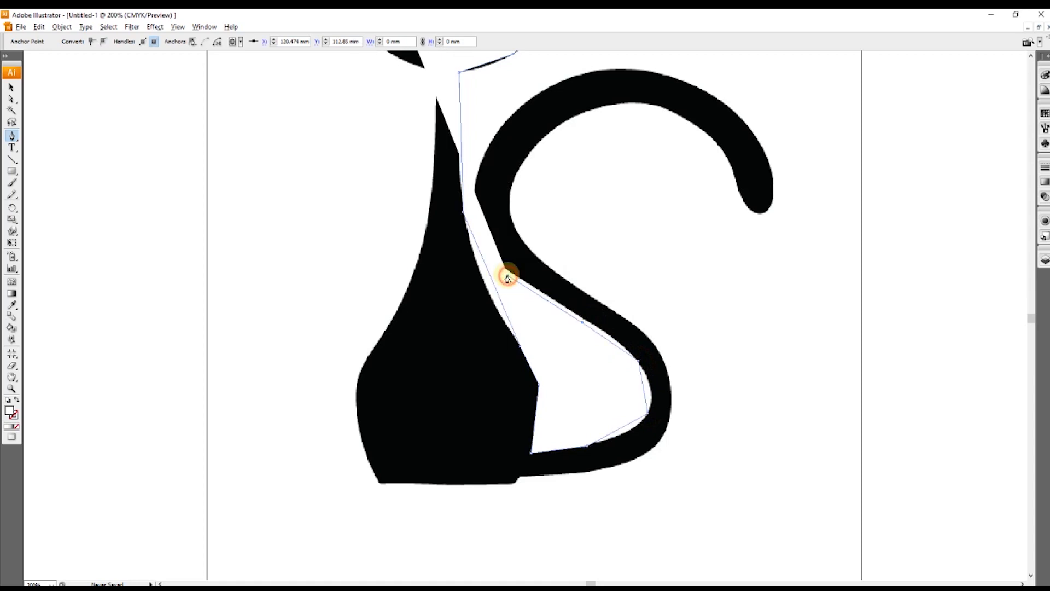
# Continue the path around the outer edge of the tail's upper curl to the tail tip.
pyautogui.click(475, 185)
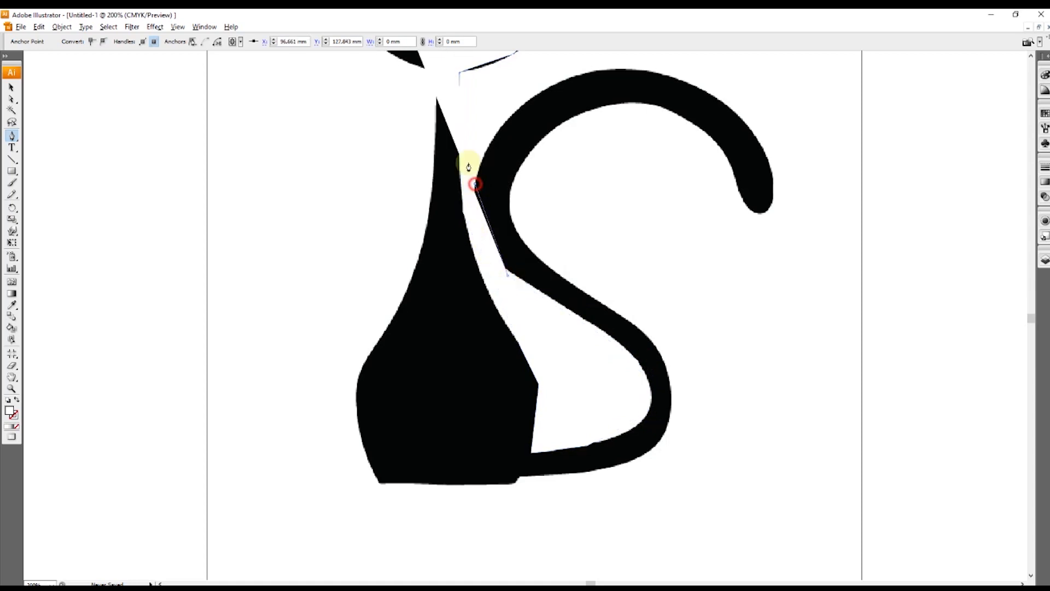
pyautogui.click(541, 92)
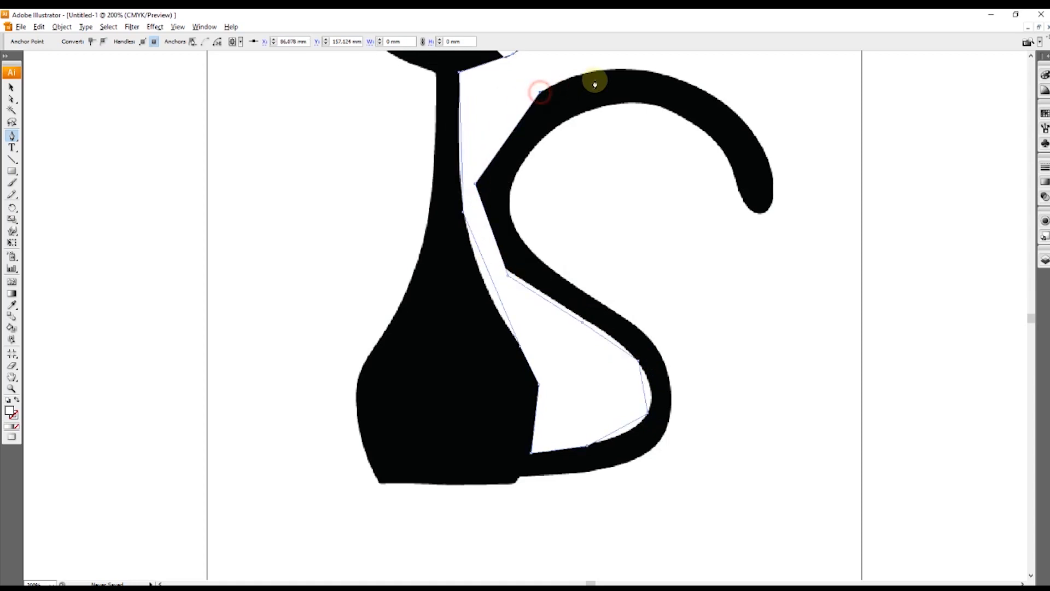
pyautogui.click(626, 69)
pyautogui.click(722, 103)
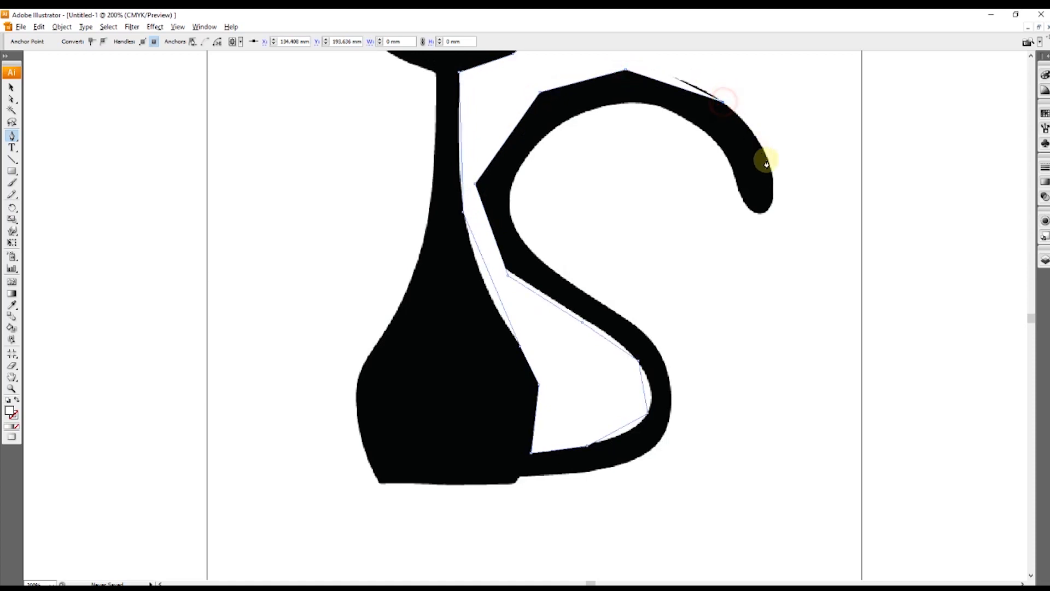
pyautogui.click(769, 162)
pyautogui.click(763, 213)
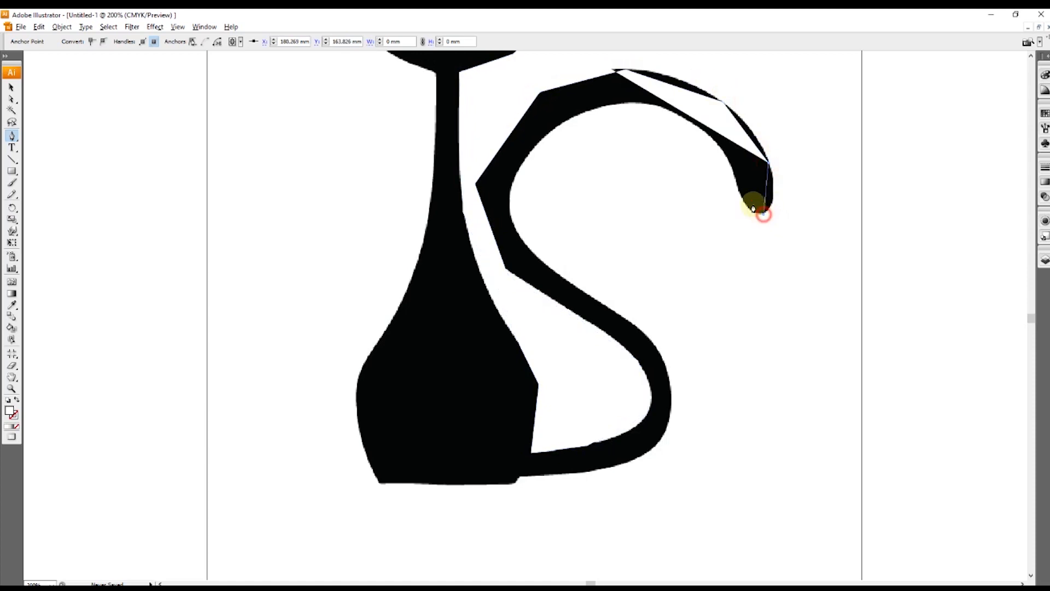
# Bring the path back from the tail tip along the inner edge of the upper curl.
pyautogui.click(720, 150)
pyautogui.click(672, 108)
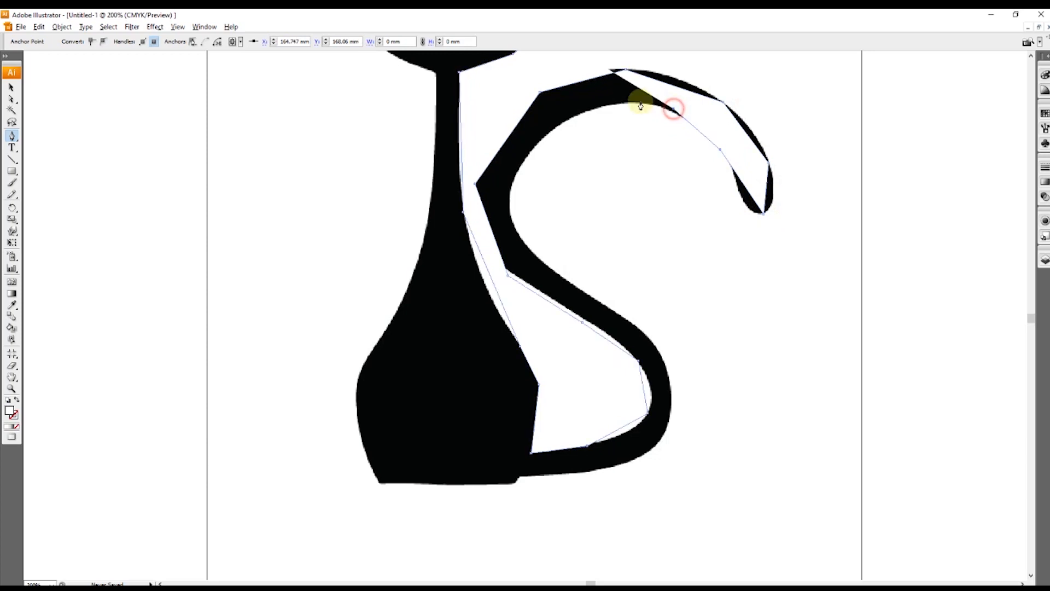
pyautogui.click(613, 104)
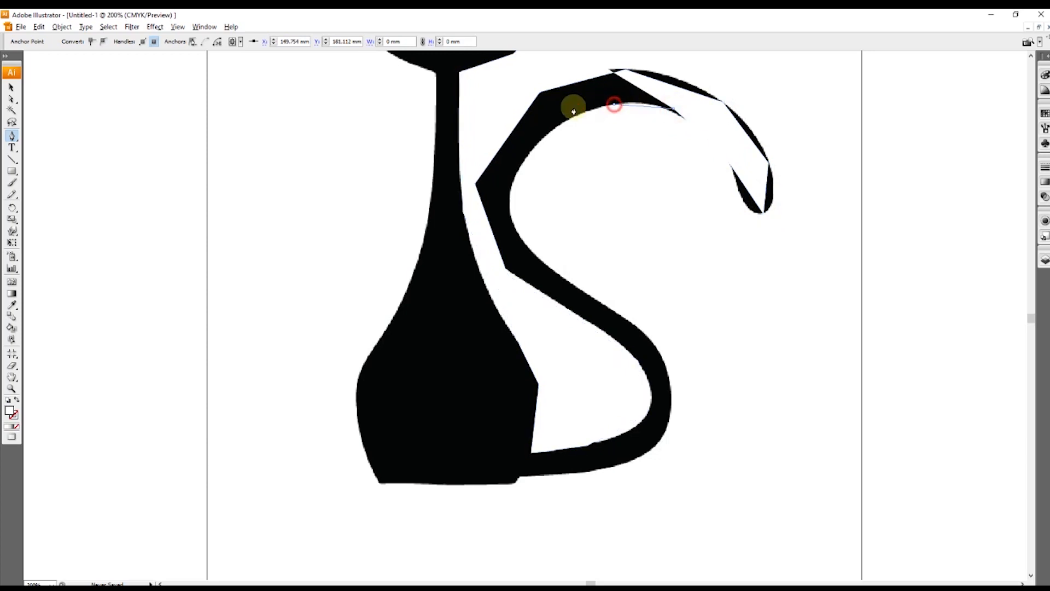
pyautogui.click(534, 147)
pyautogui.click(509, 212)
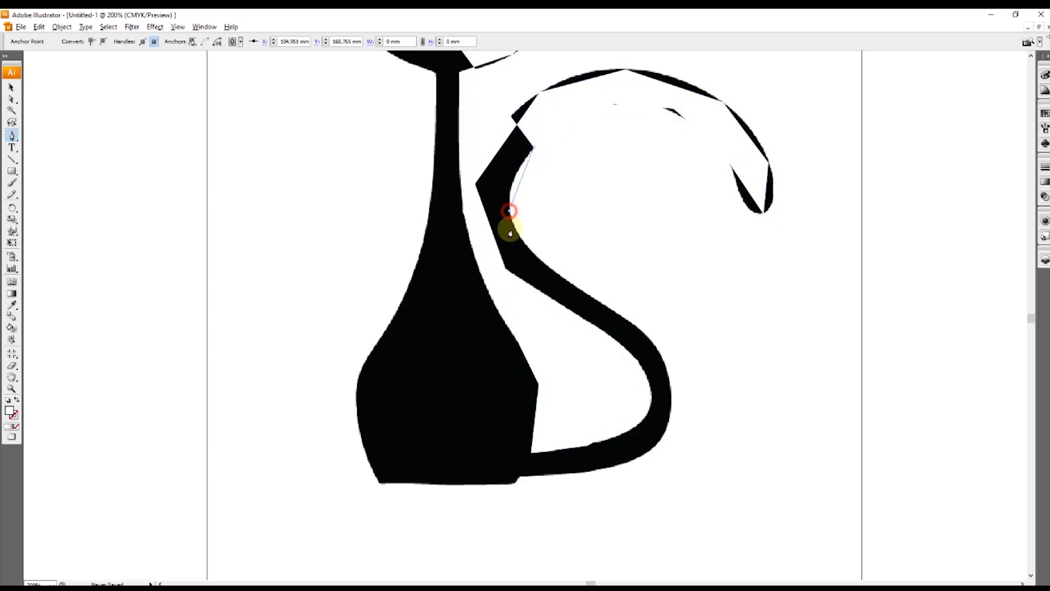
# Continue the path from the inner side of the tail's upper curl down around the outer edge of its lower bend.
pyautogui.click(542, 263)
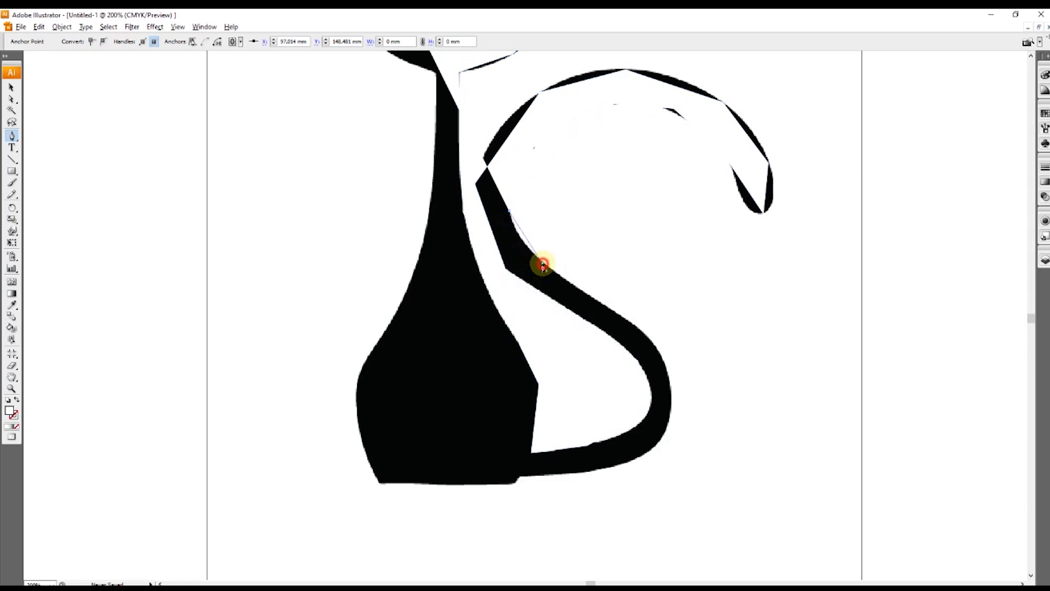
pyautogui.click(578, 286)
pyautogui.click(648, 342)
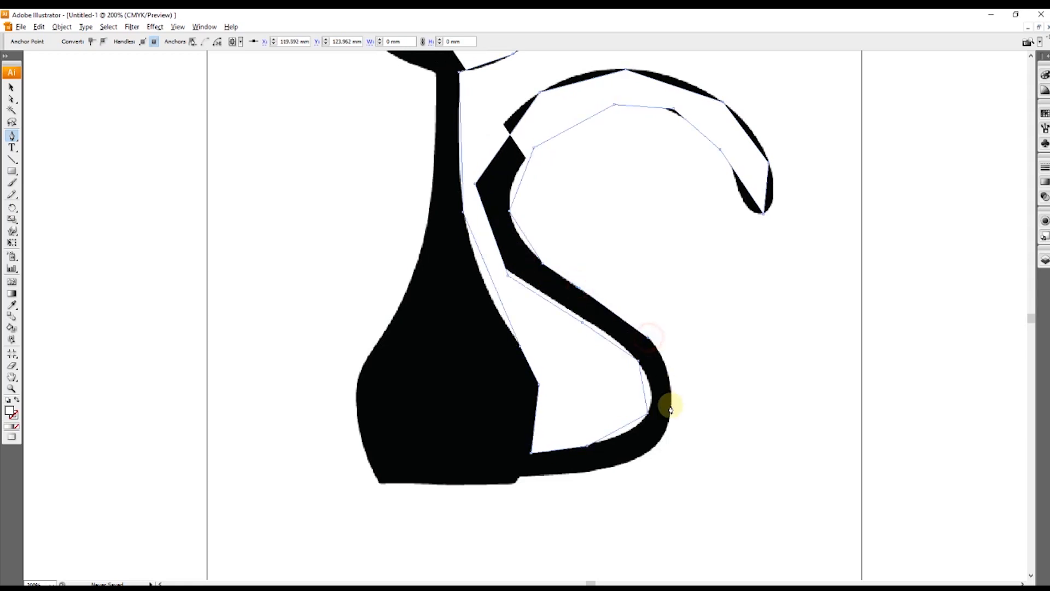
pyautogui.click(667, 428)
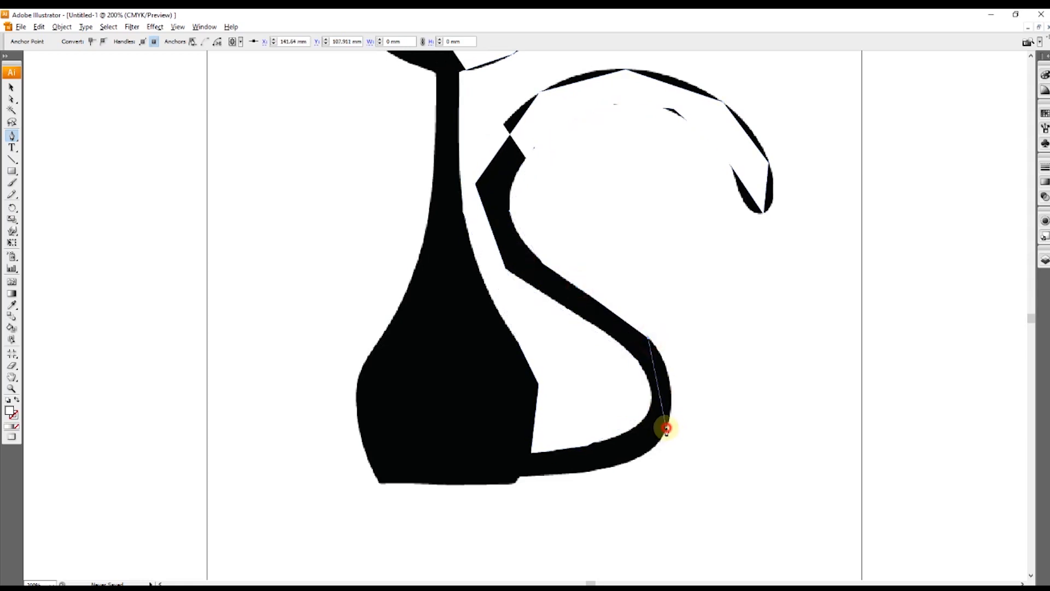
pyautogui.click(615, 465)
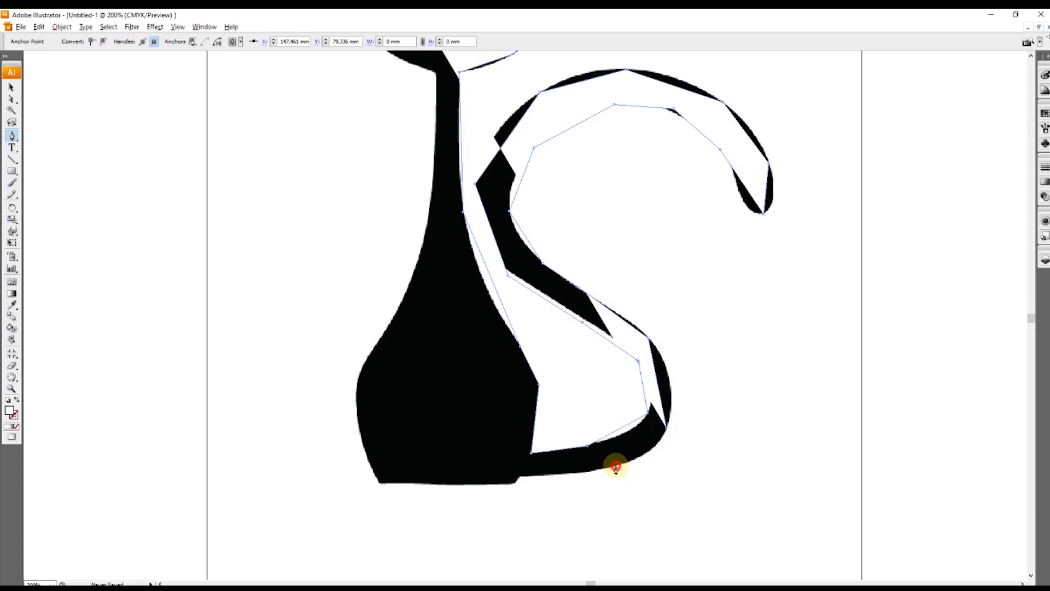
# Trace the cat's base and the left side of its body and neck up to the head.
pyautogui.click(515, 482)
pyautogui.click(379, 483)
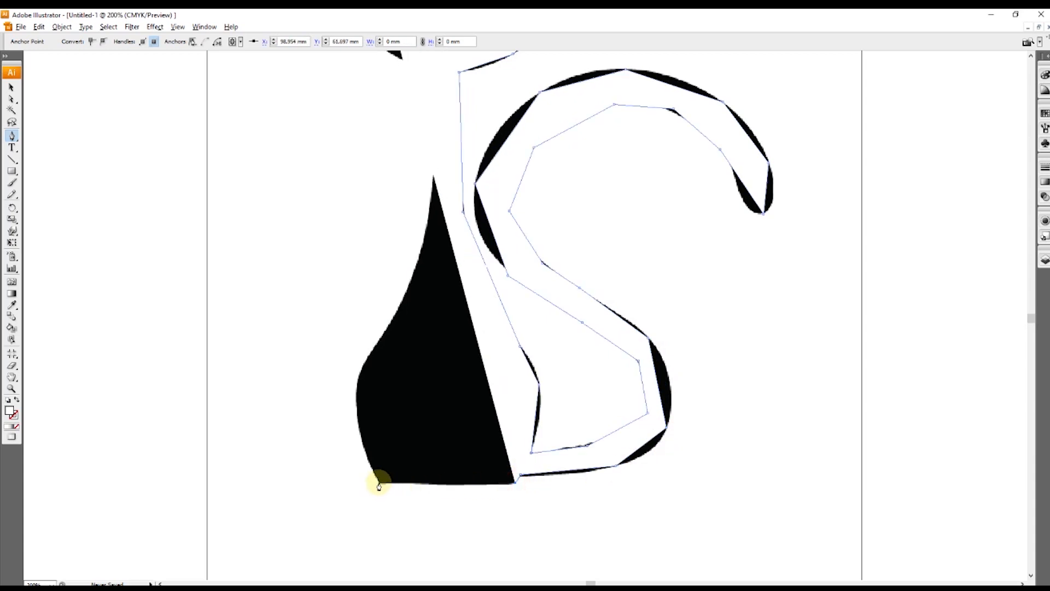
pyautogui.click(357, 416)
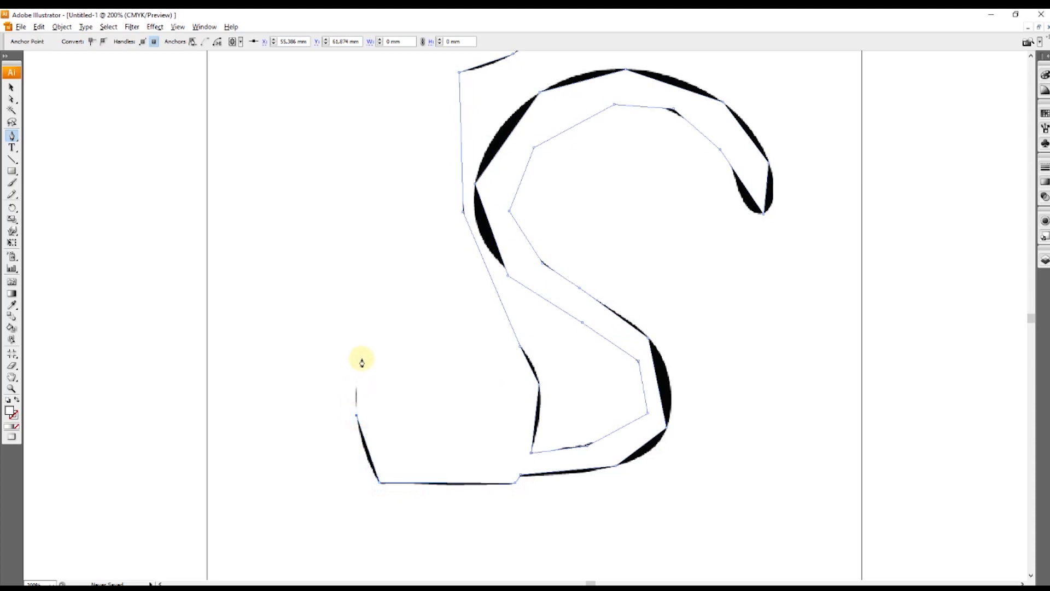
pyautogui.click(364, 359)
pyautogui.click(420, 247)
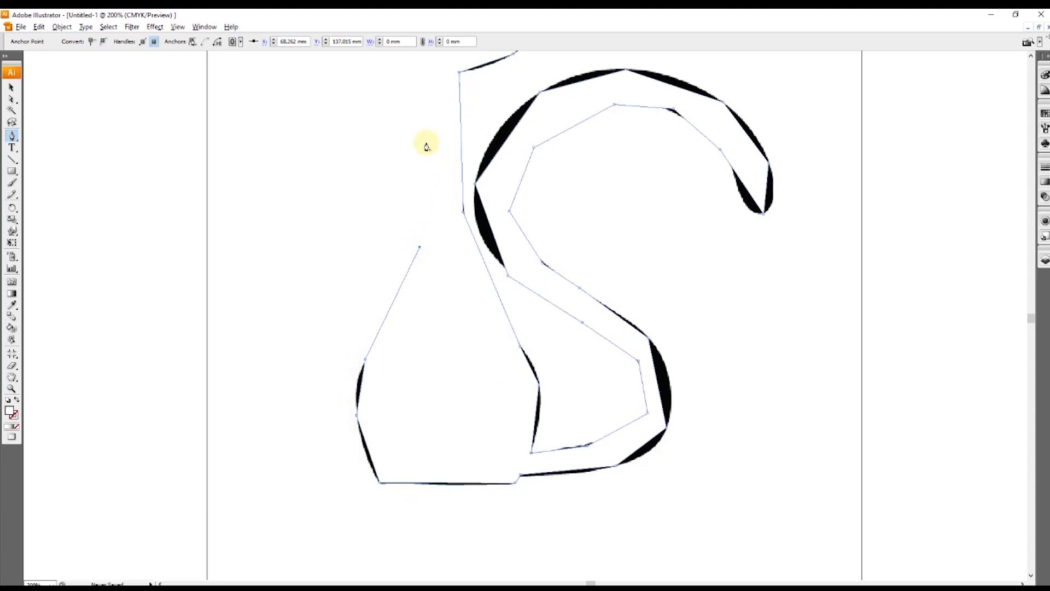
pyautogui.scroll(3, 422, 153)
pyautogui.click(427, 176)
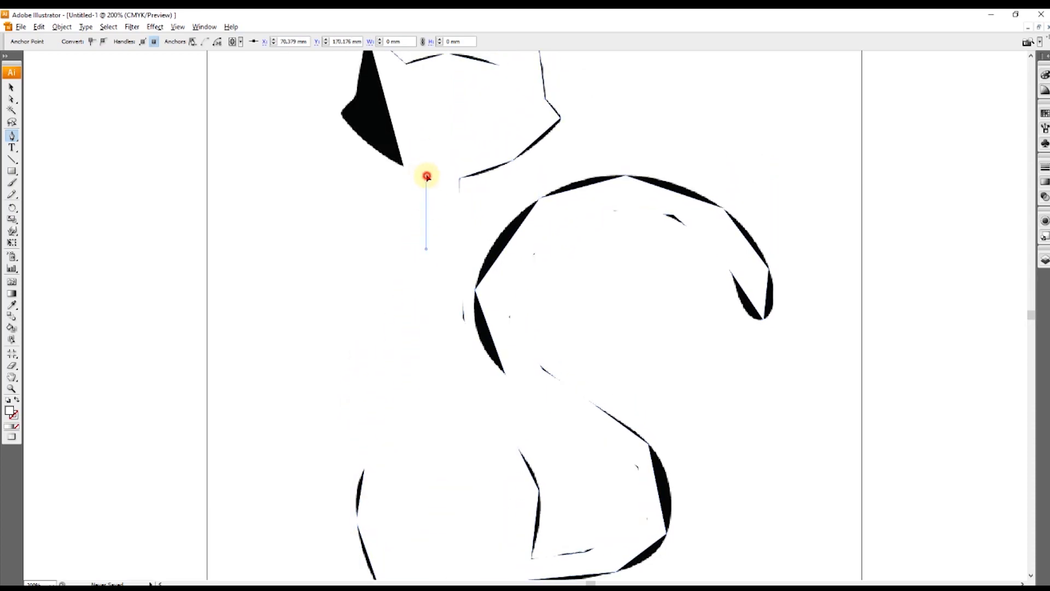
# Trace the left jaw, cheek and ear, closing the path at the left ear tip.
pyautogui.click(374, 147)
pyautogui.scroll(1, 355, 118)
pyautogui.moveTo(342, 163); pyautogui.dragTo(356, 147)
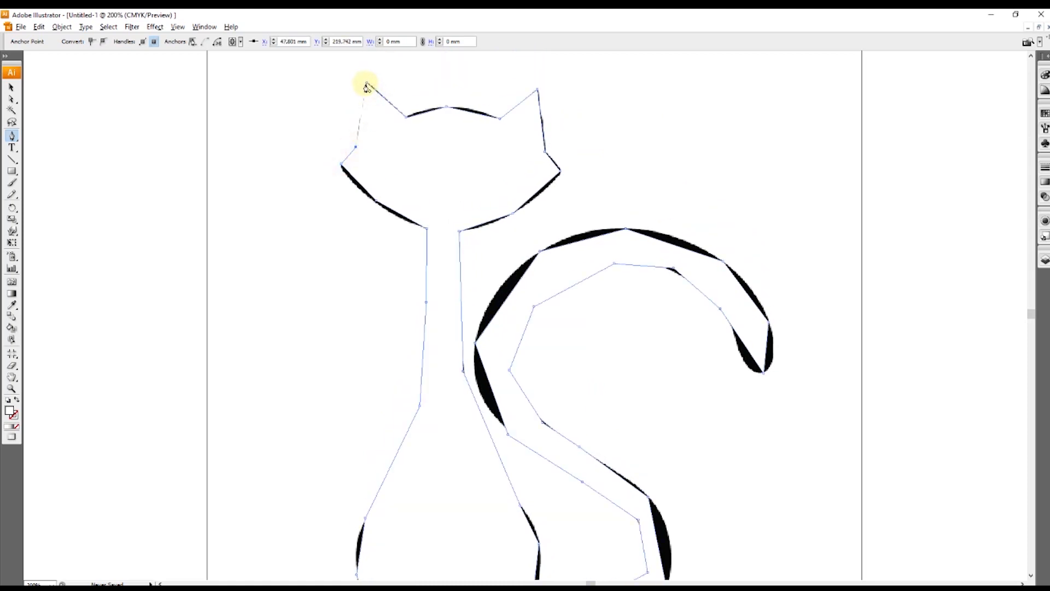
pyautogui.click(367, 85)
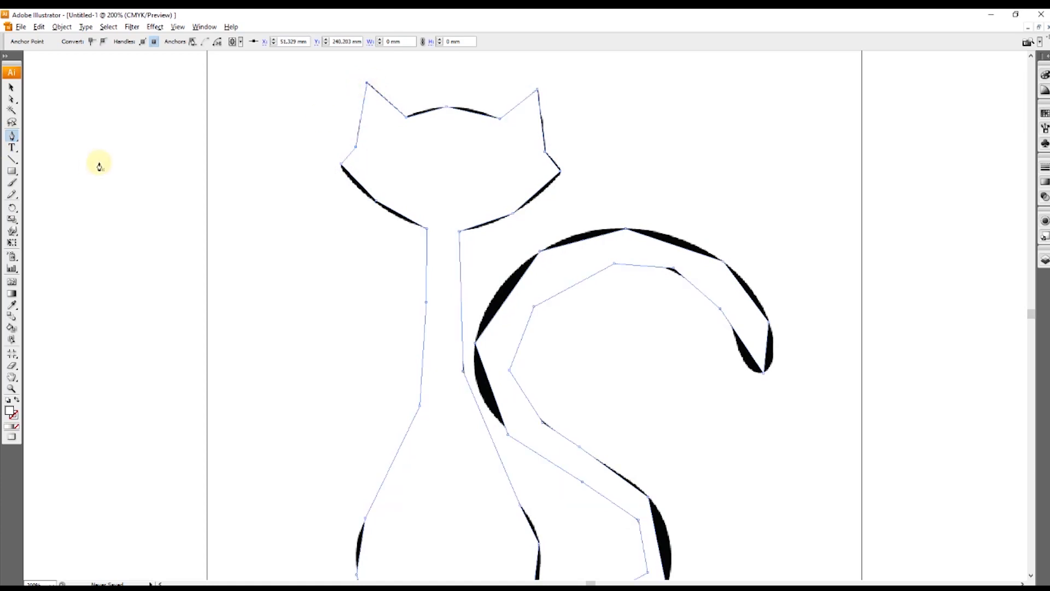
# Convert the anchor at the top of the head to smooth and lengthen both handles to fit the curve between the ears.
pyautogui.click(12, 103)
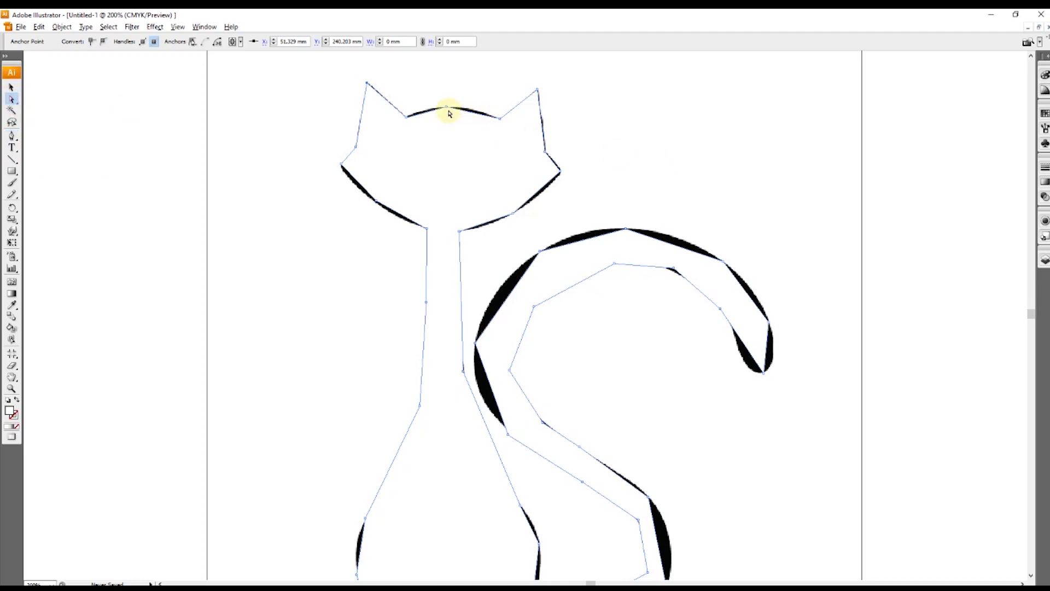
pyautogui.scroll(6, 451, 110)
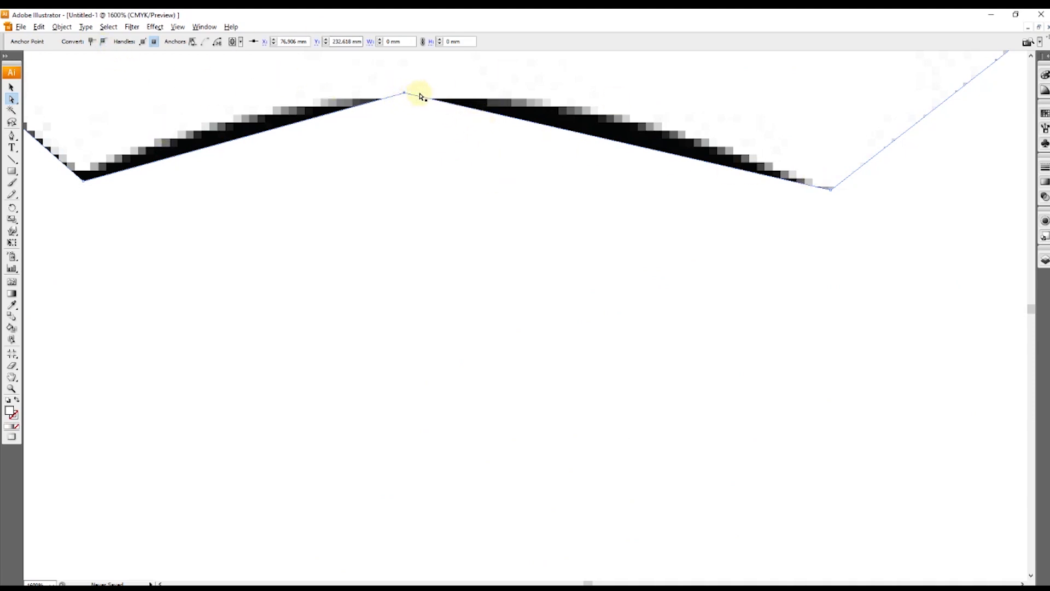
pyautogui.click(104, 42)
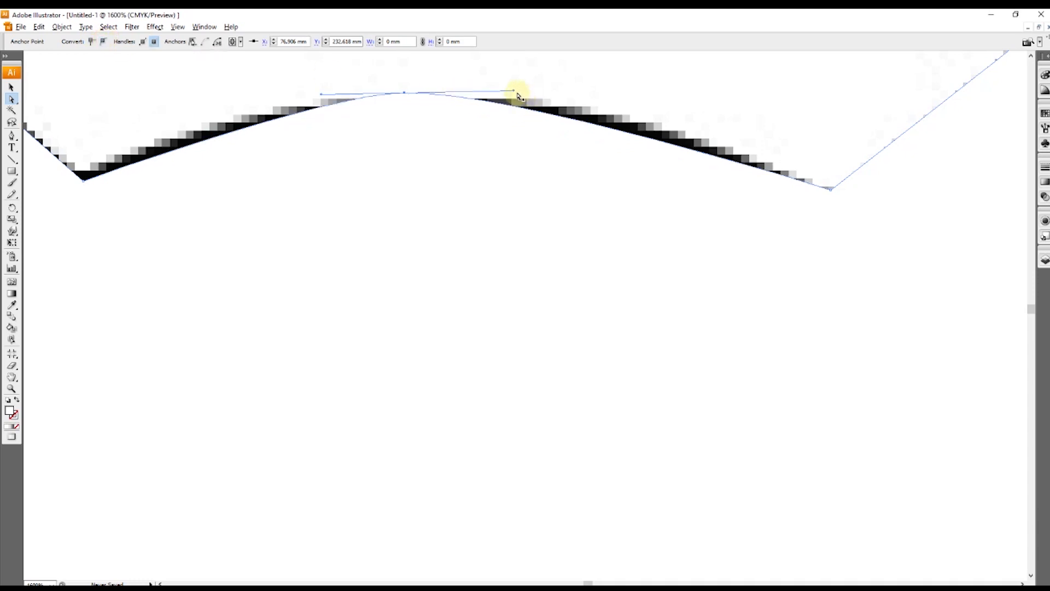
pyautogui.moveTo(514, 94); pyautogui.dragTo(563, 86)
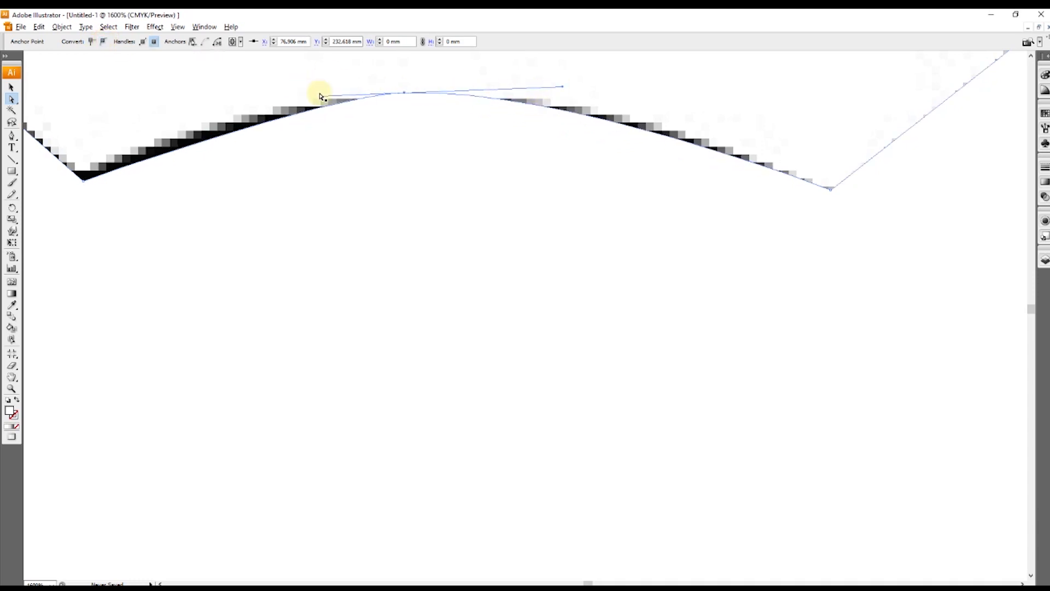
pyautogui.moveTo(323, 98); pyautogui.dragTo(271, 99)
# Convert the anchor on the right jawline to smooth and extend its handles to follow the silhouette.
pyautogui.scroll(-3, 523, 228)
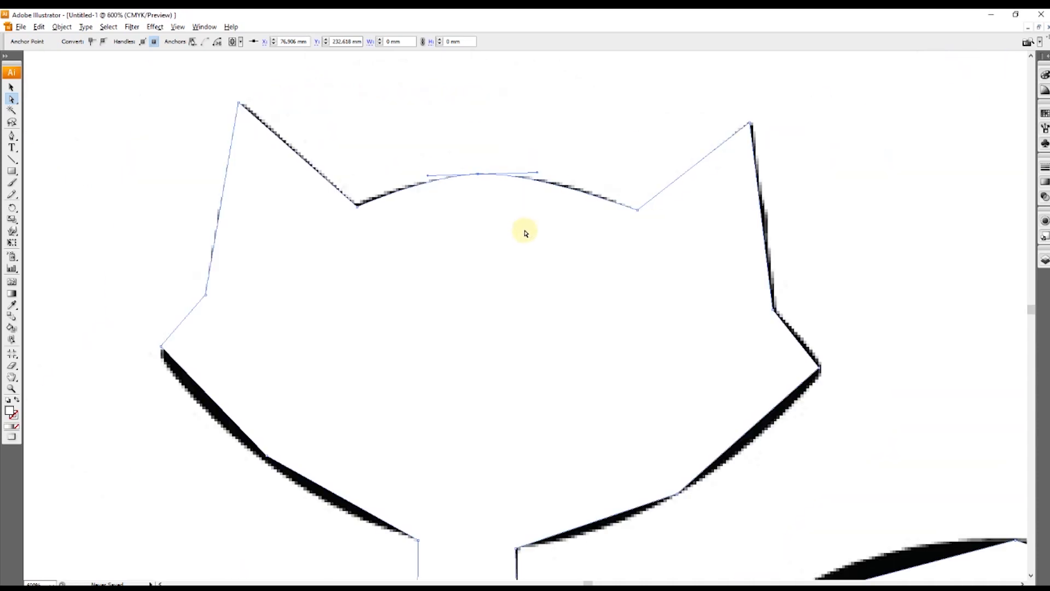
pyautogui.scroll(-1, 845, 306)
pyautogui.scroll(-2, 758, 417)
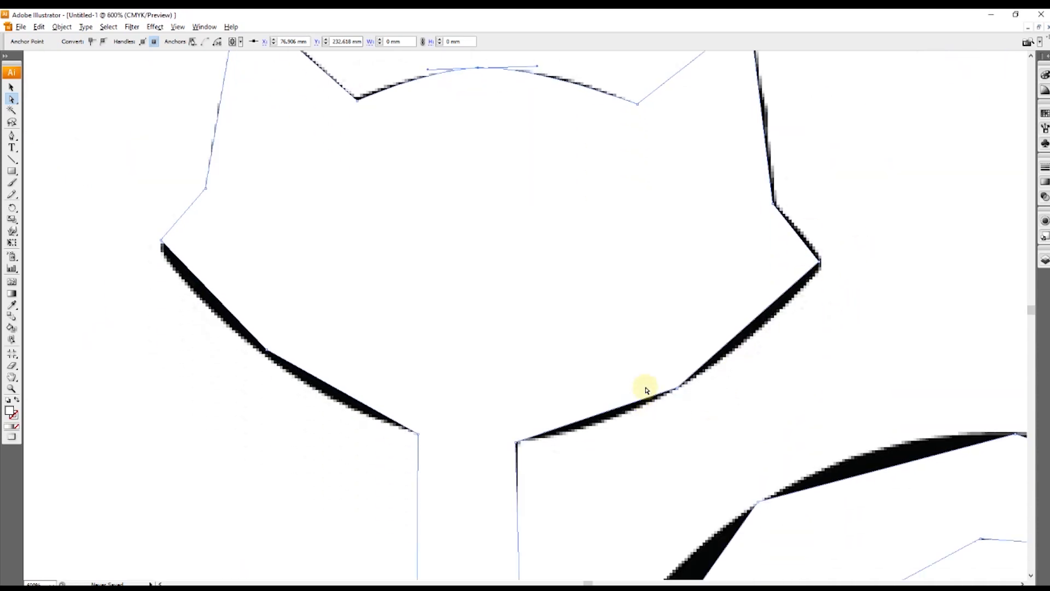
pyautogui.click(677, 390)
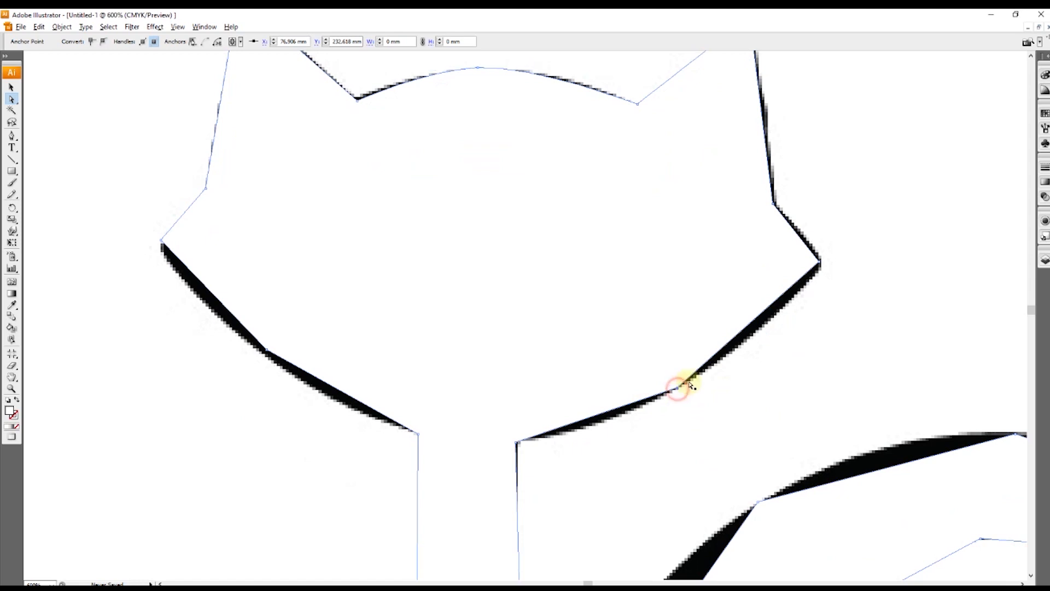
pyautogui.click(104, 41)
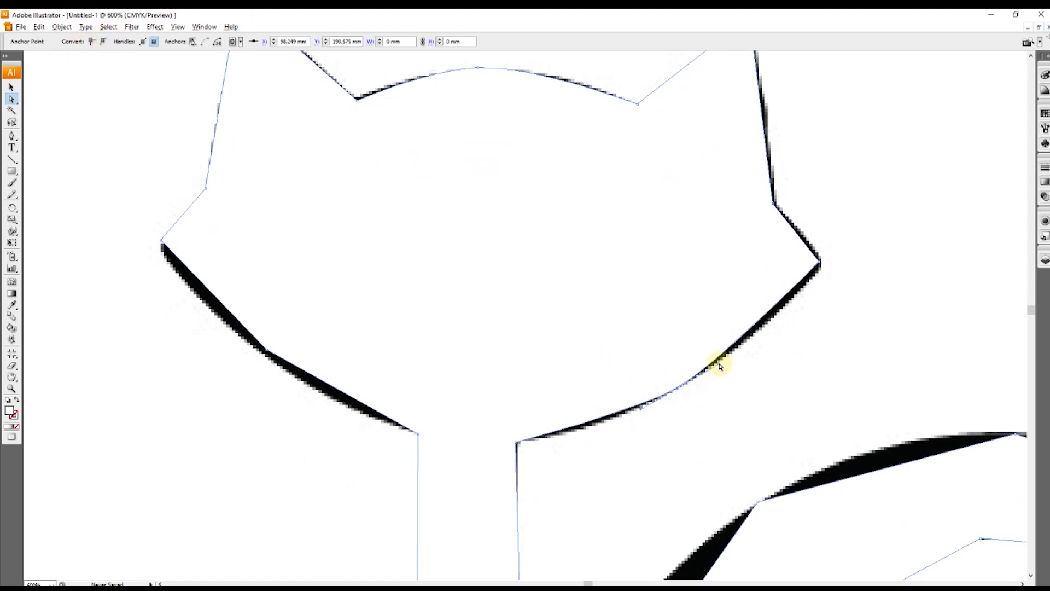
pyautogui.moveTo(720, 366); pyautogui.dragTo(614, 419)
# Convert the anchor on the neck's right side to smooth, then adjust its handle and position to match the silhouette edge.
pyautogui.scroll(-5, 610, 422)
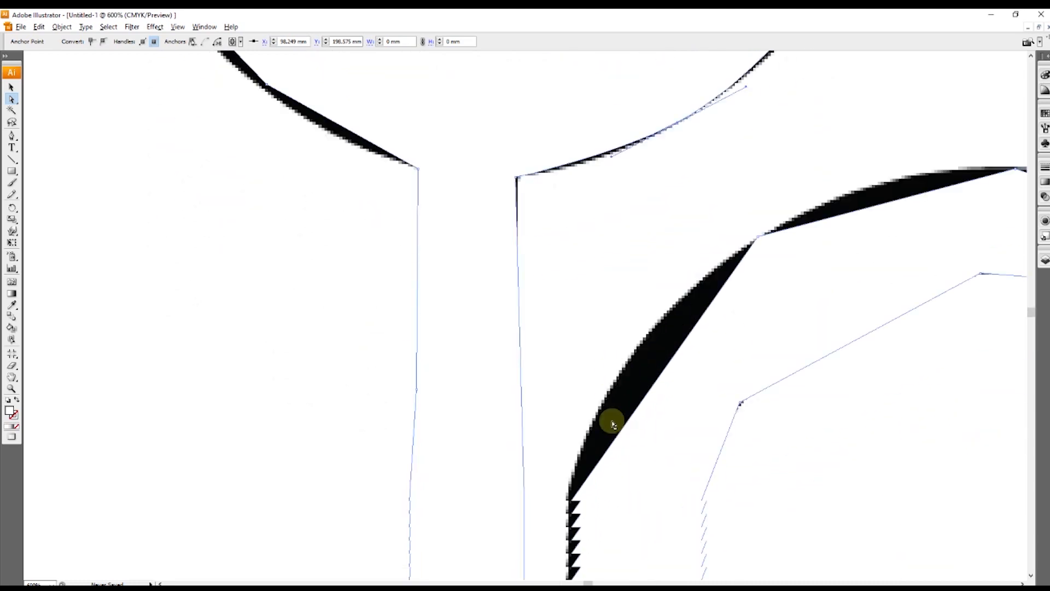
pyautogui.scroll(-4, 612, 423)
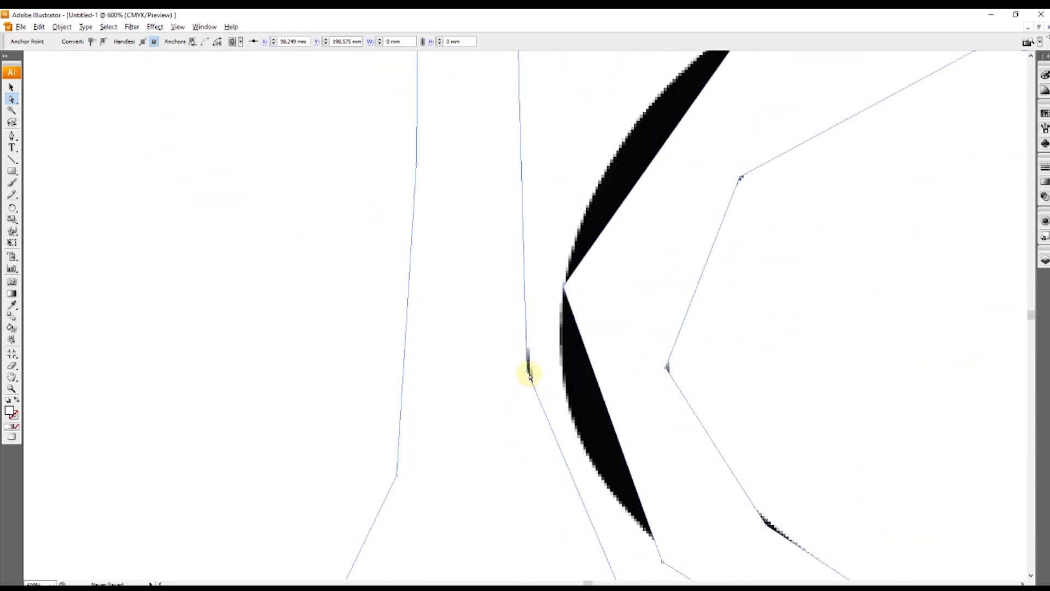
pyautogui.click(529, 372)
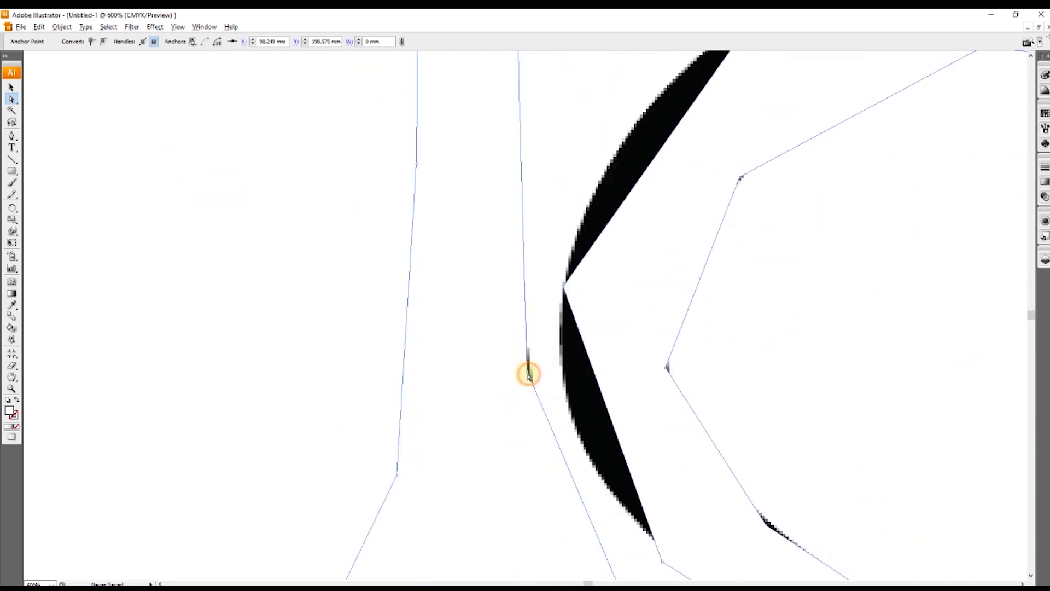
pyautogui.click(105, 41)
pyautogui.scroll(-2, 558, 383)
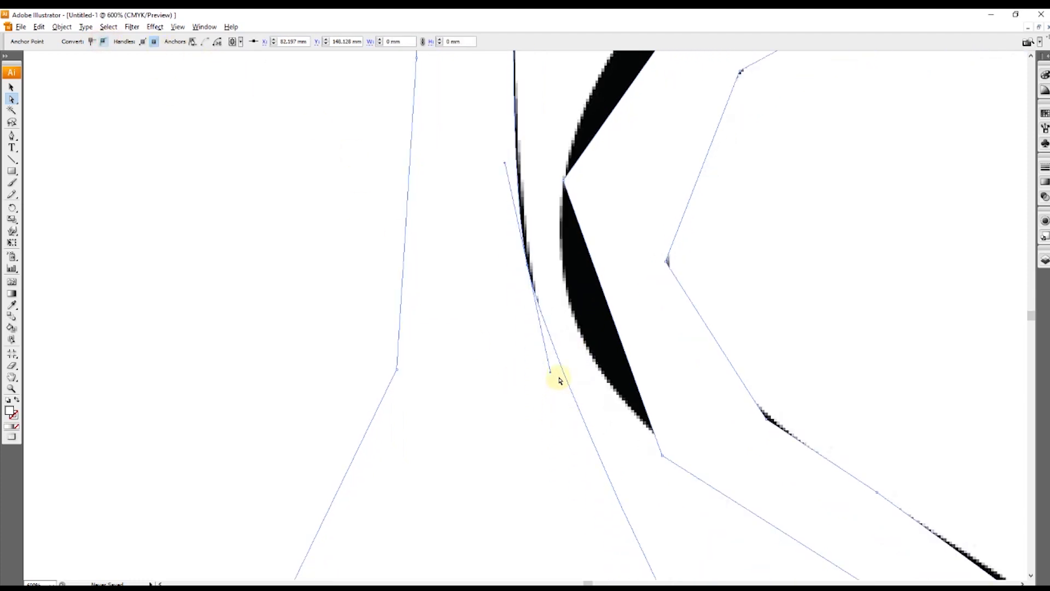
pyautogui.moveTo(549, 374); pyautogui.dragTo(559, 430)
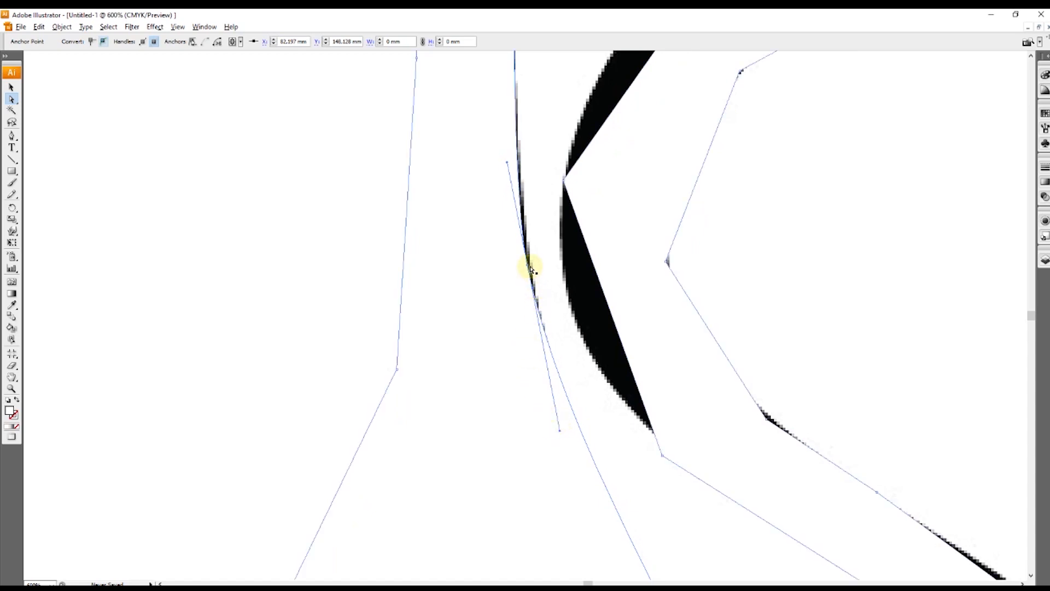
pyautogui.moveTo(529, 266); pyautogui.dragTo(539, 343)
pyautogui.scroll(-1, 539, 343)
pyautogui.scroll(-1, 540, 343)
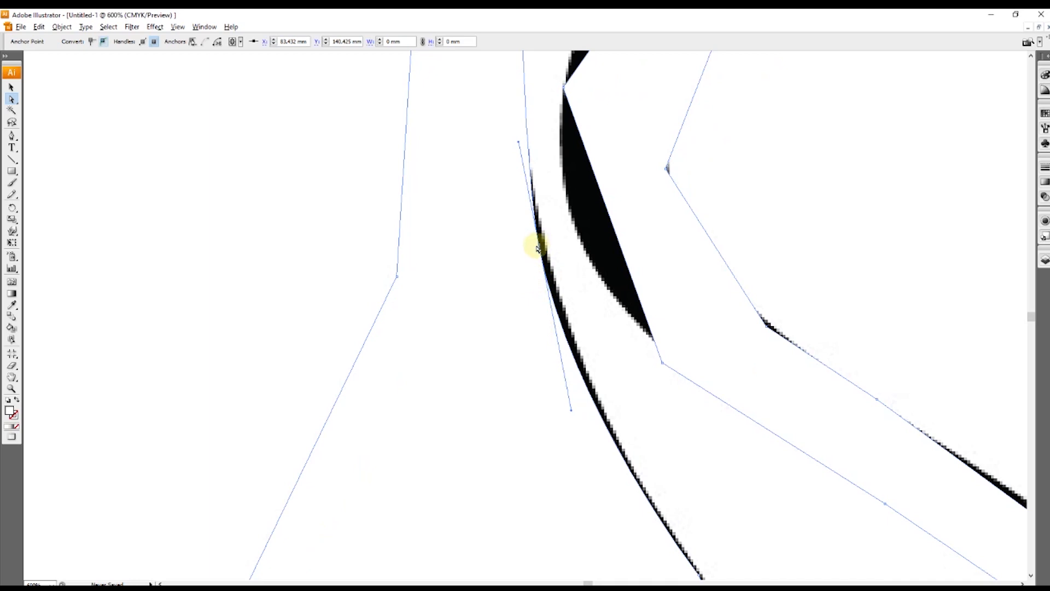
pyautogui.press('Right')
# Convert the anchor at the widest point of the body's lower right side to smooth.
pyautogui.scroll(-6, 541, 248)
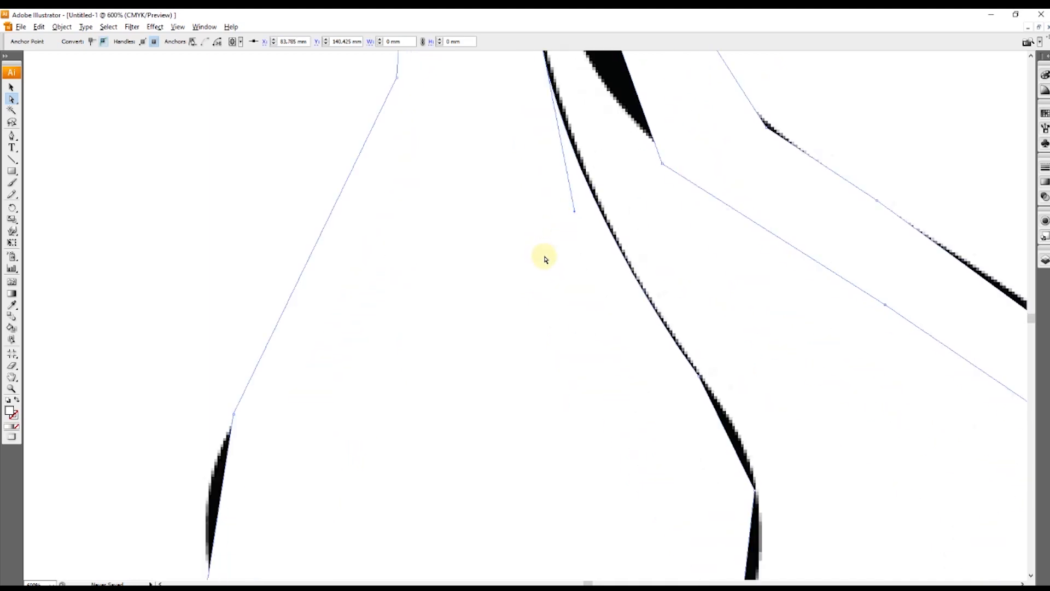
pyautogui.scroll(-1, 855, 390)
pyautogui.hscroll(3, 774, 375)
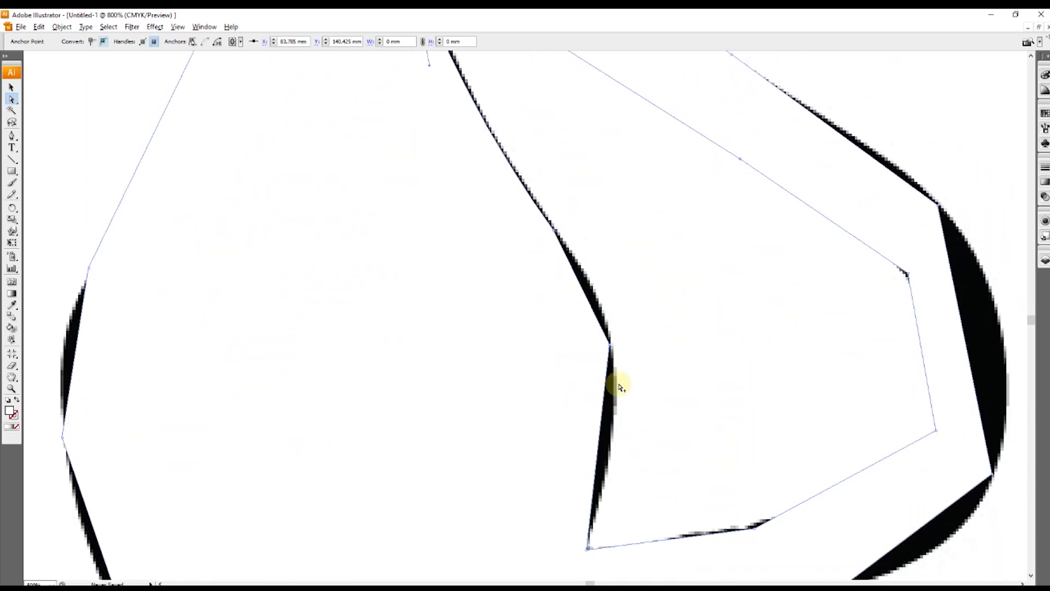
pyautogui.scroll(2, 620, 387)
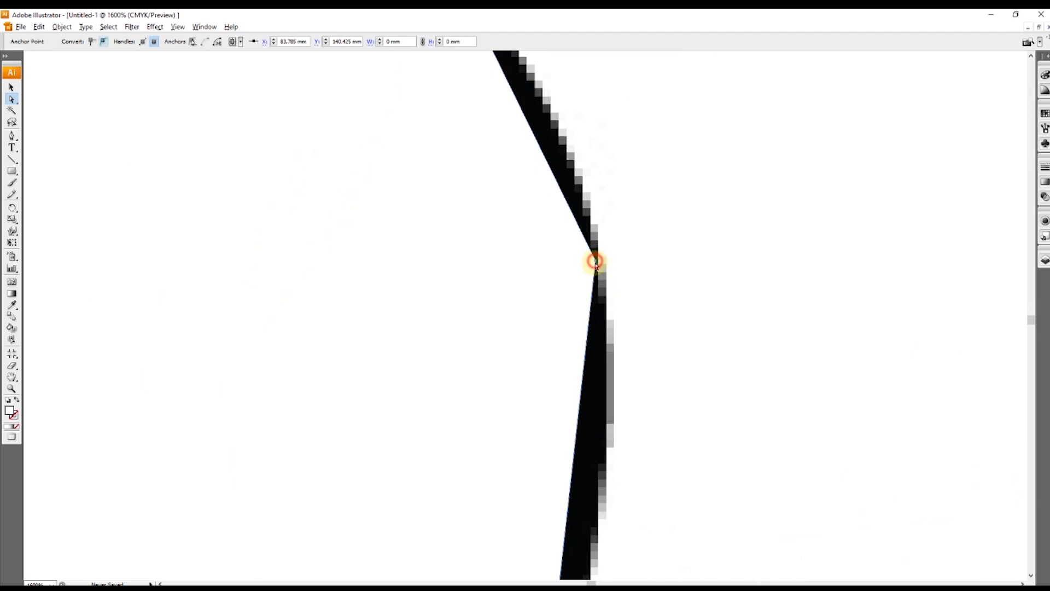
pyautogui.click(595, 262)
pyautogui.click(93, 42)
pyautogui.click(103, 42)
# Convert the anchor on the tail's inner edge near the body to smooth and shift it slightly right along the edge.
pyautogui.scroll(-4, 595, 285)
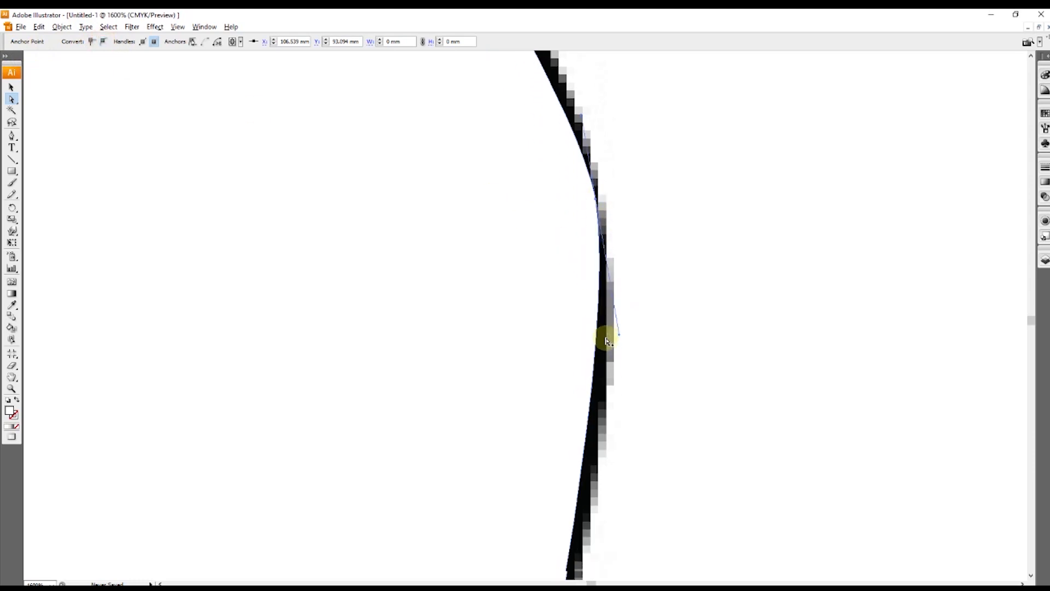
pyautogui.scroll(-3, 601, 349)
pyautogui.scroll(-4, 601, 350)
pyautogui.hscroll(2, 600, 350)
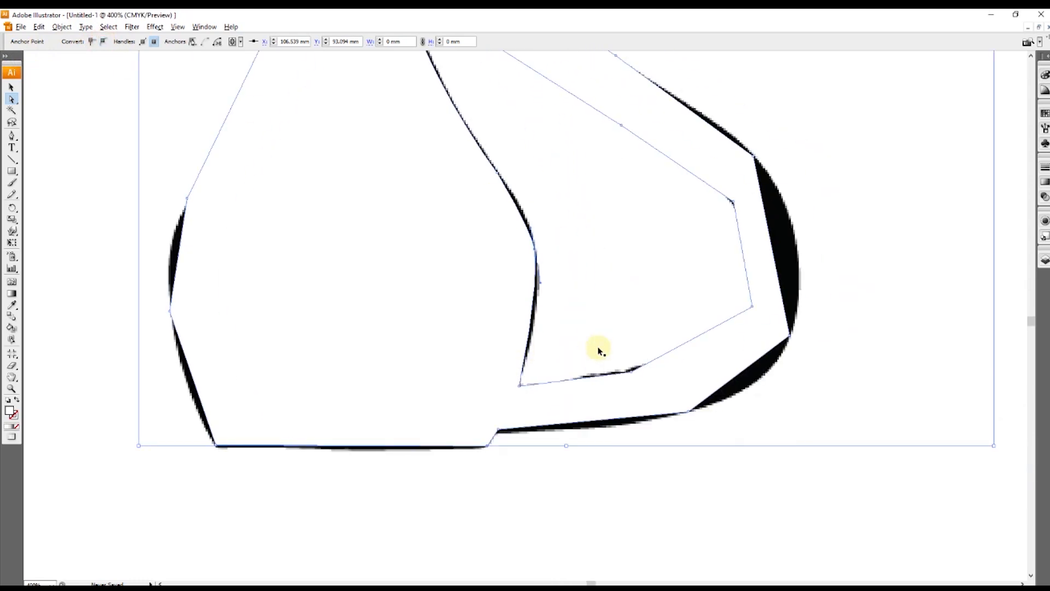
pyautogui.scroll(4, 602, 386)
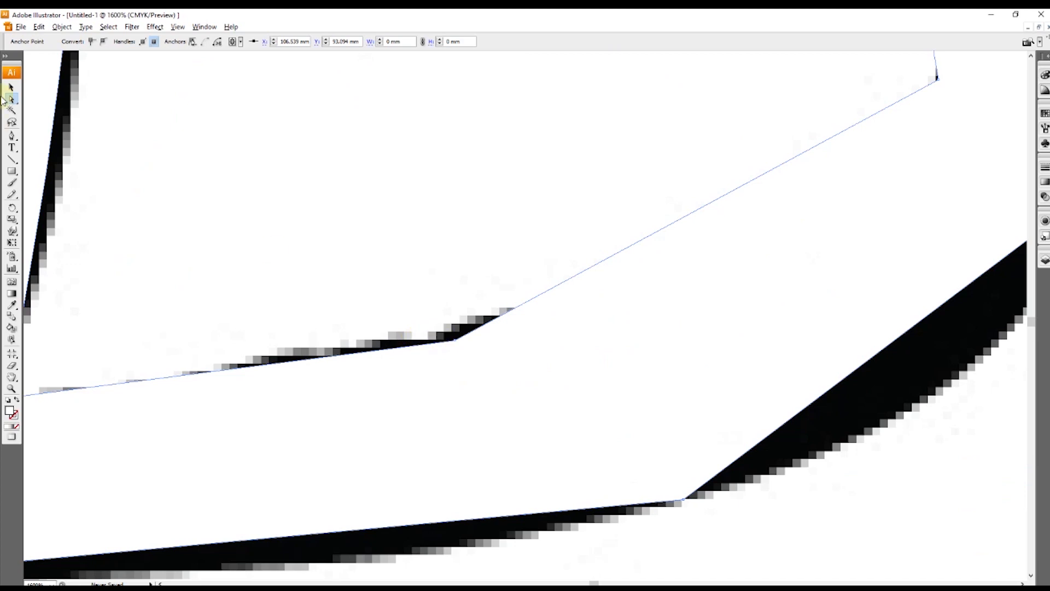
pyautogui.click(455, 340)
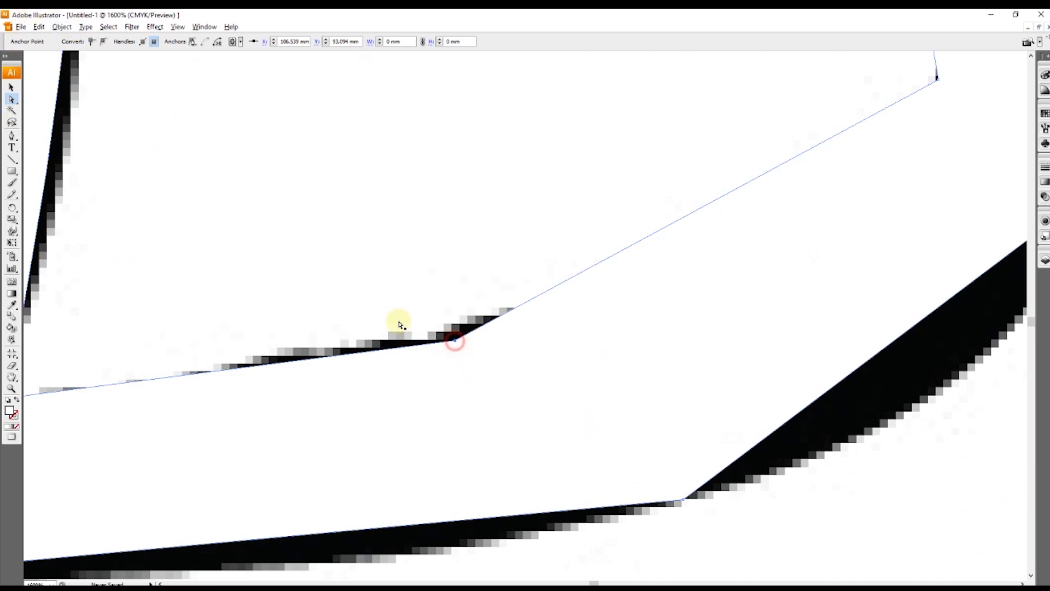
pyautogui.click(102, 42)
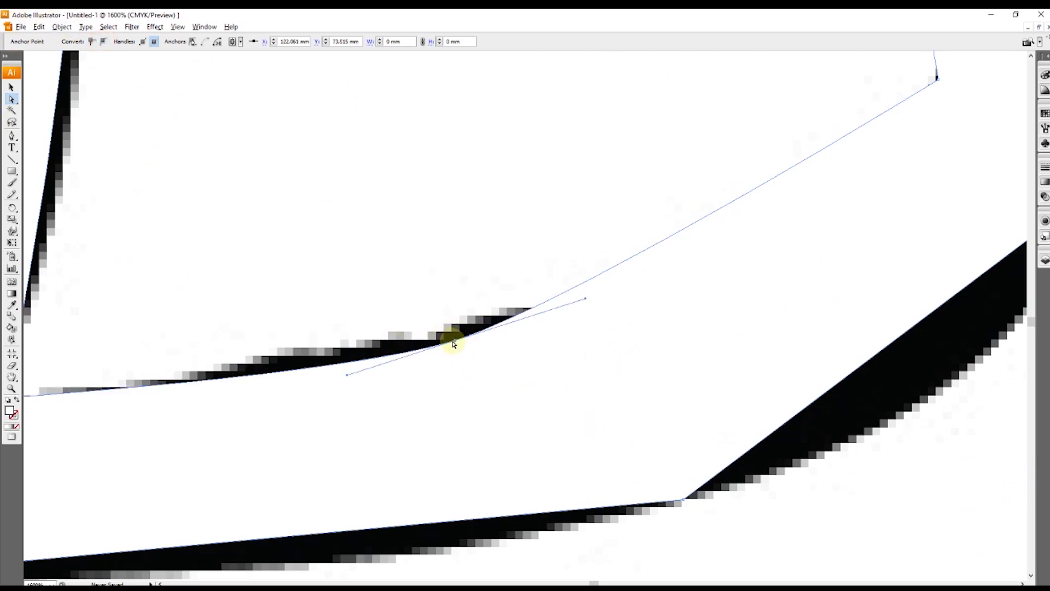
pyautogui.moveTo(453, 341); pyautogui.dragTo(483, 335)
# Convert the anchor at the inside of the tail's lower bend to smooth.
pyautogui.scroll(4, 938, 176)
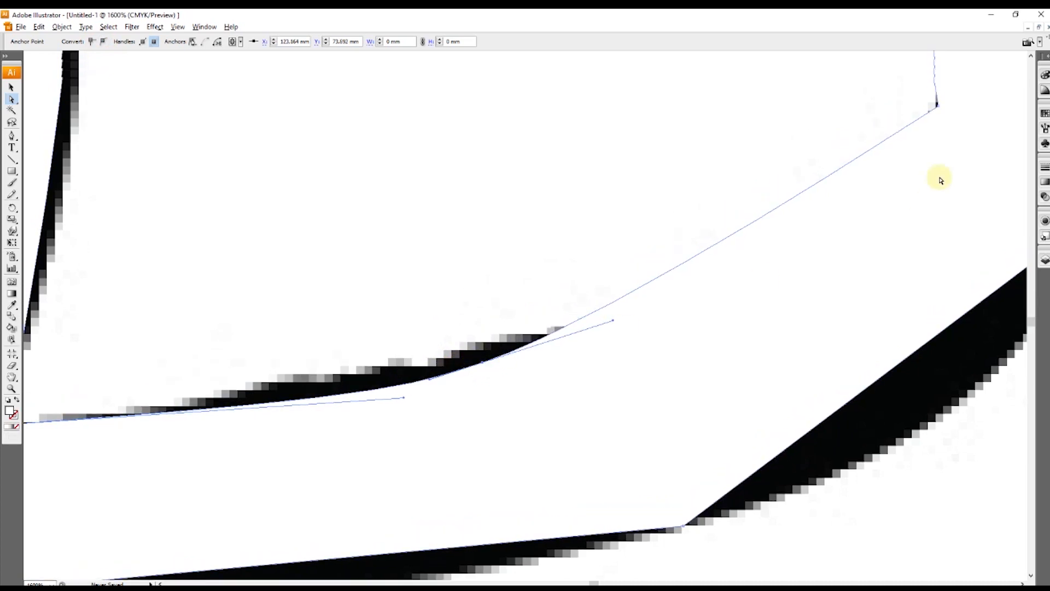
pyautogui.hscroll(4, 940, 179)
pyautogui.scroll(3, 848, 197)
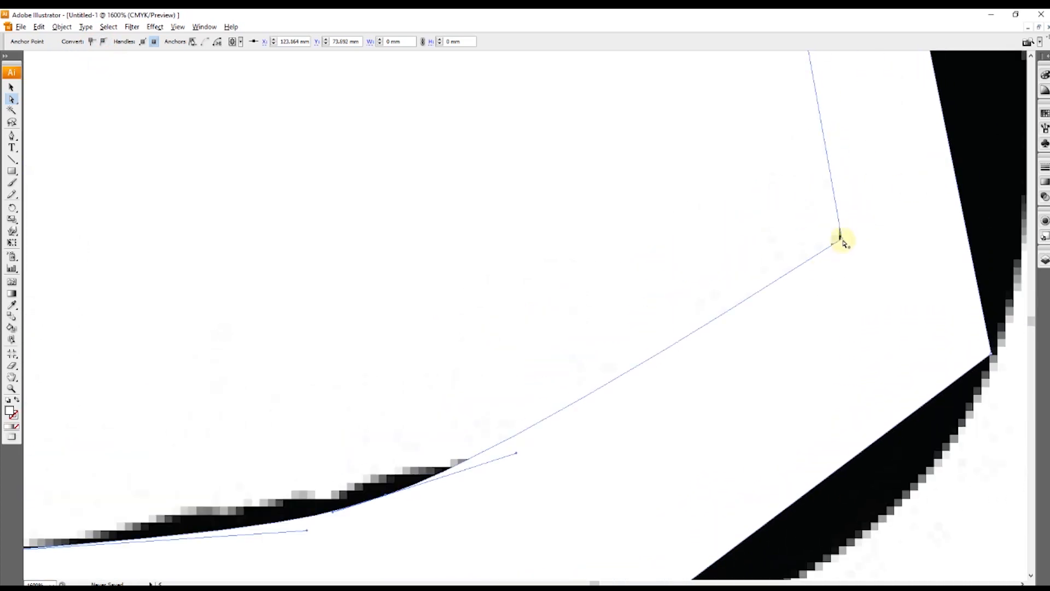
pyautogui.click(841, 239)
pyautogui.click(101, 42)
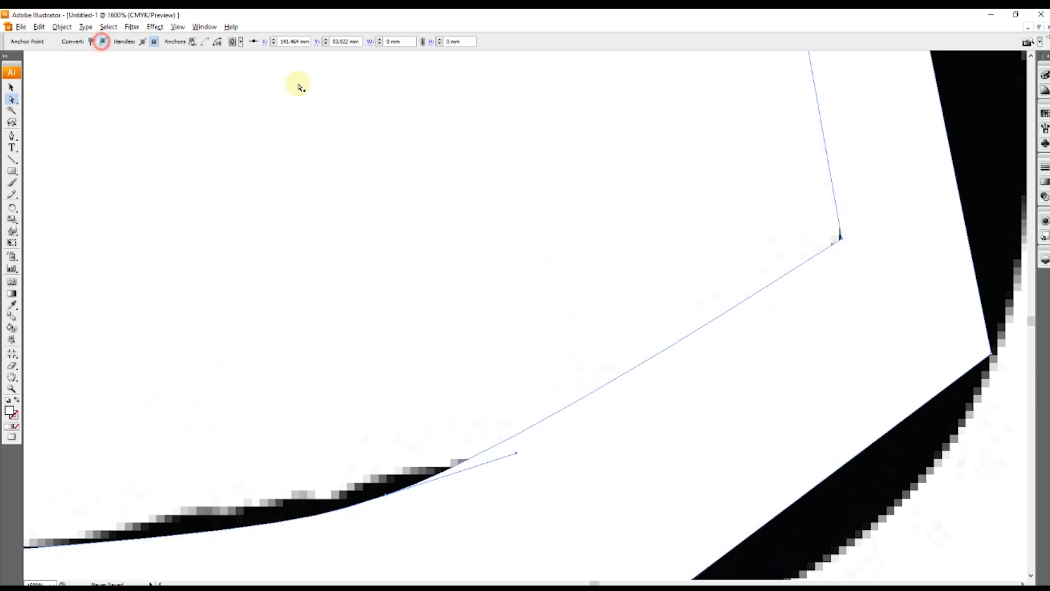
# Convert the leftmost anchor on the tail's outer upper loop to smooth and lengthen both its handles to follow the silhouette edge.
pyautogui.scroll(-5, 877, 254)
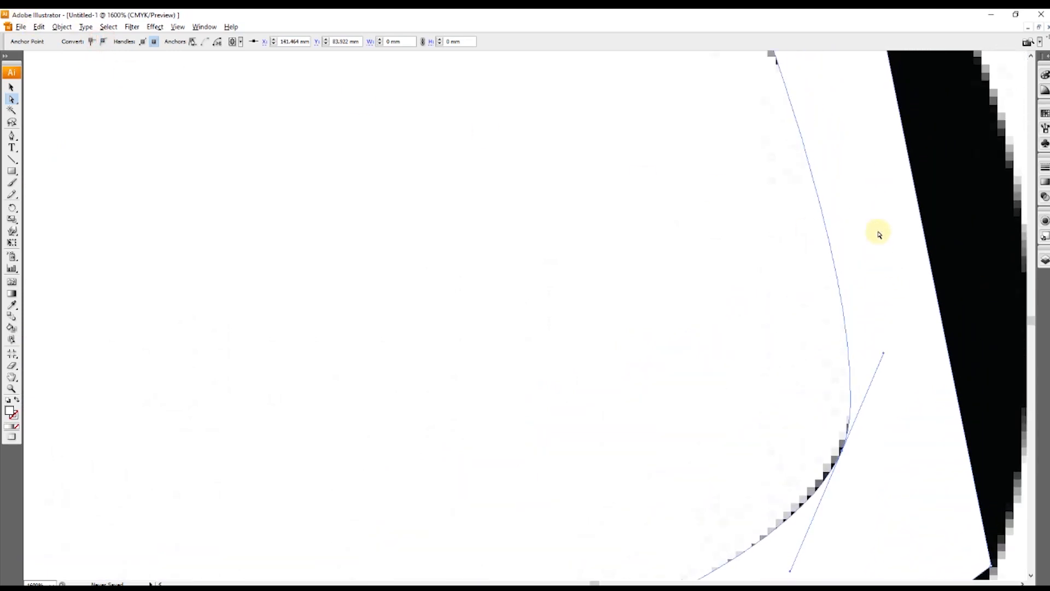
pyautogui.scroll(6, 883, 229)
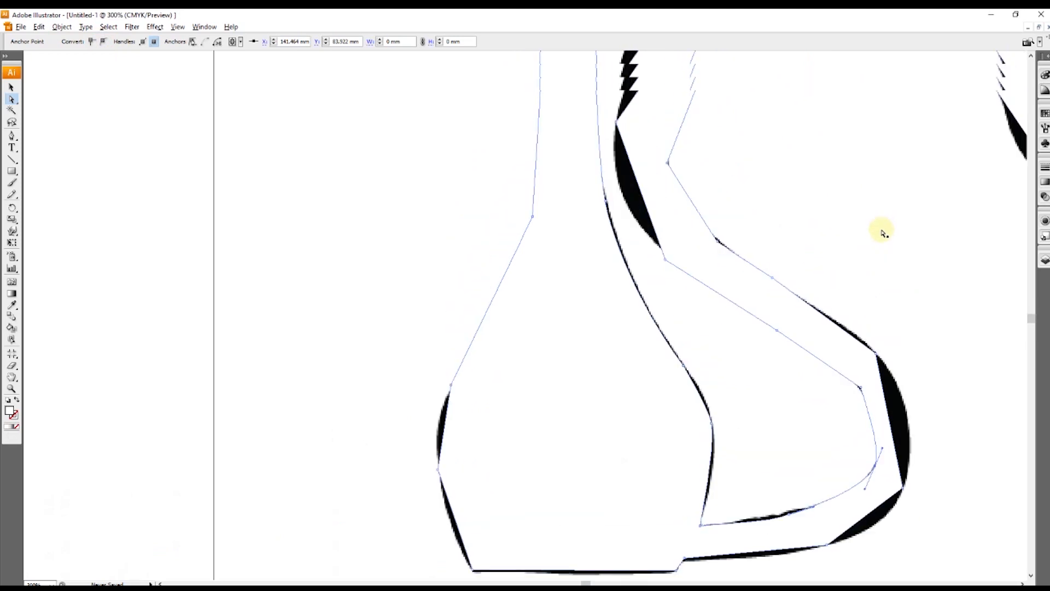
pyautogui.hscroll(4, 880, 233)
pyautogui.hscroll(2, 870, 240)
pyautogui.scroll(2, 766, 257)
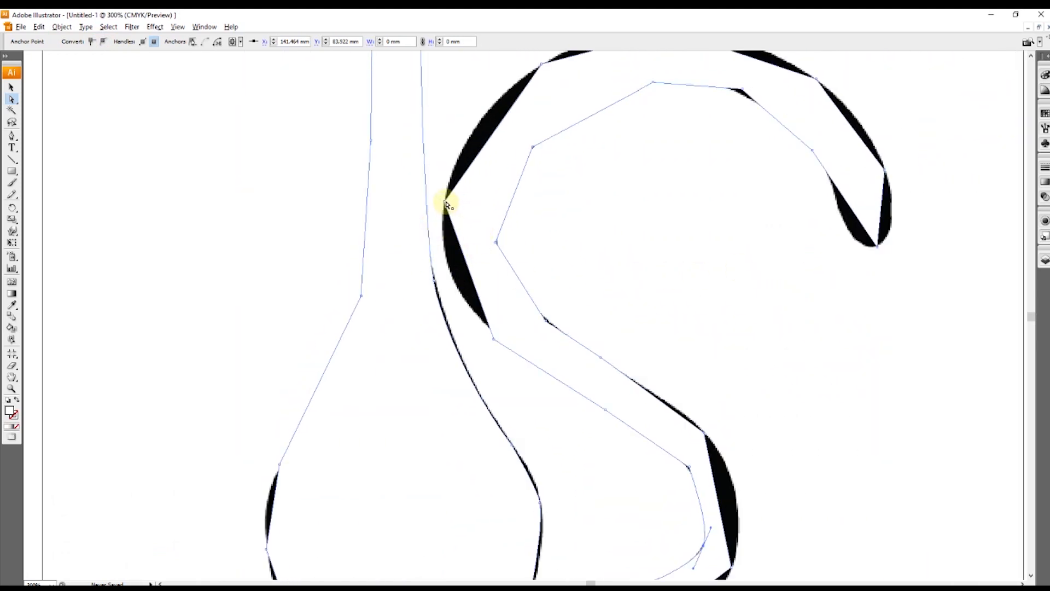
pyautogui.click(445, 203)
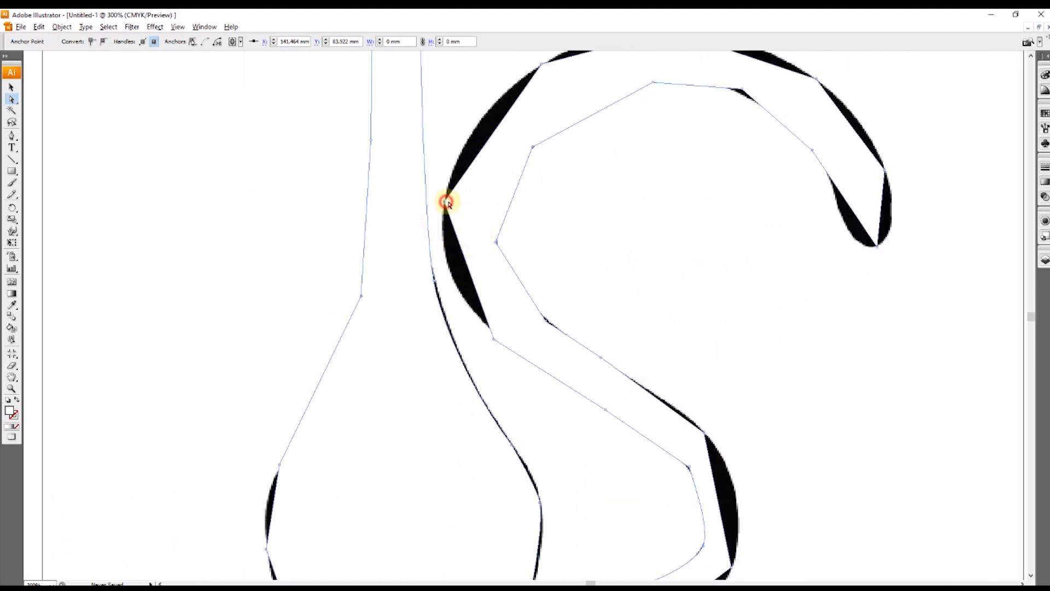
pyautogui.click(104, 42)
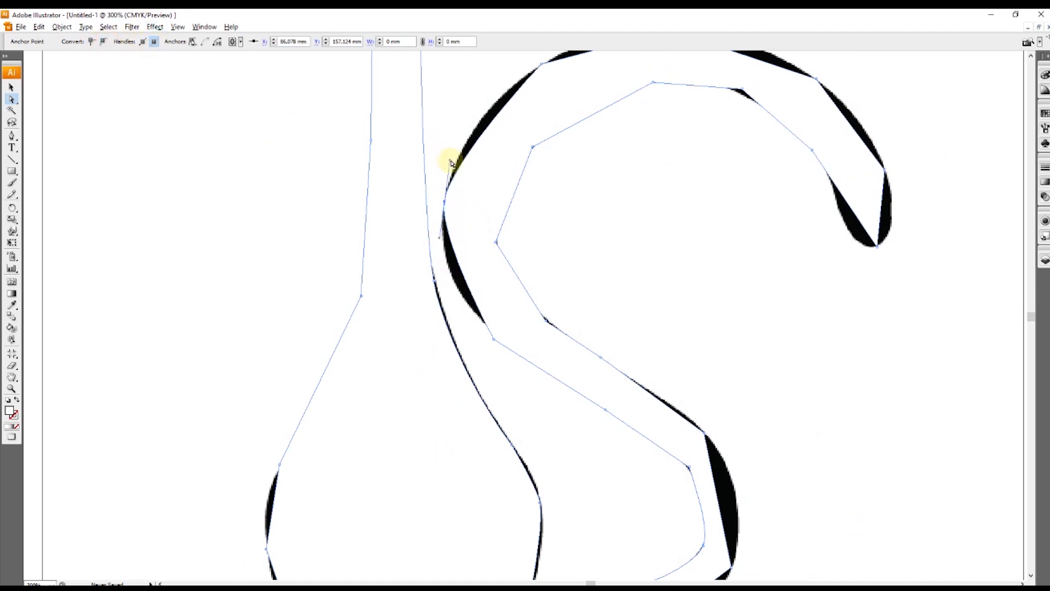
pyautogui.moveTo(450, 160); pyautogui.dragTo(457, 116)
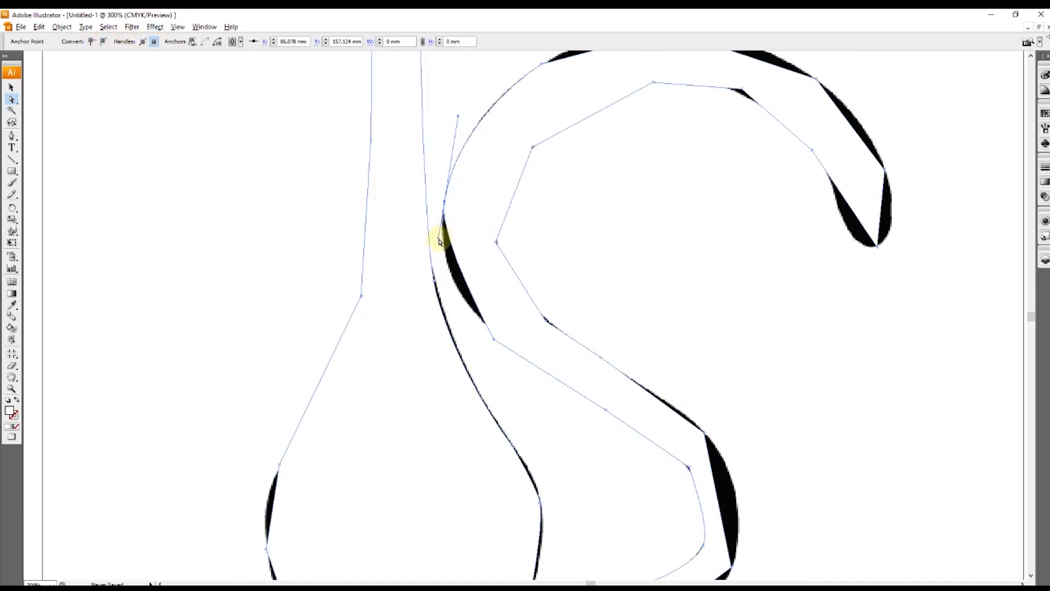
pyautogui.moveTo(439, 239); pyautogui.dragTo(434, 276)
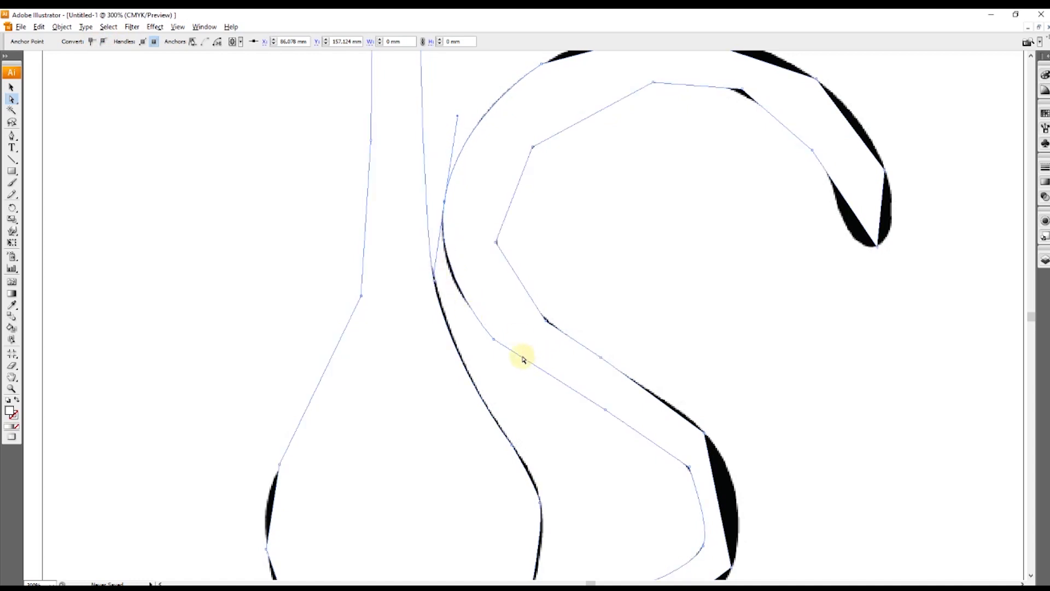
# Shift the anchor below the loop on the tail's outer edge slightly up and right, then convert it to smooth.
pyautogui.moveTo(495, 342); pyautogui.dragTo(500, 333)
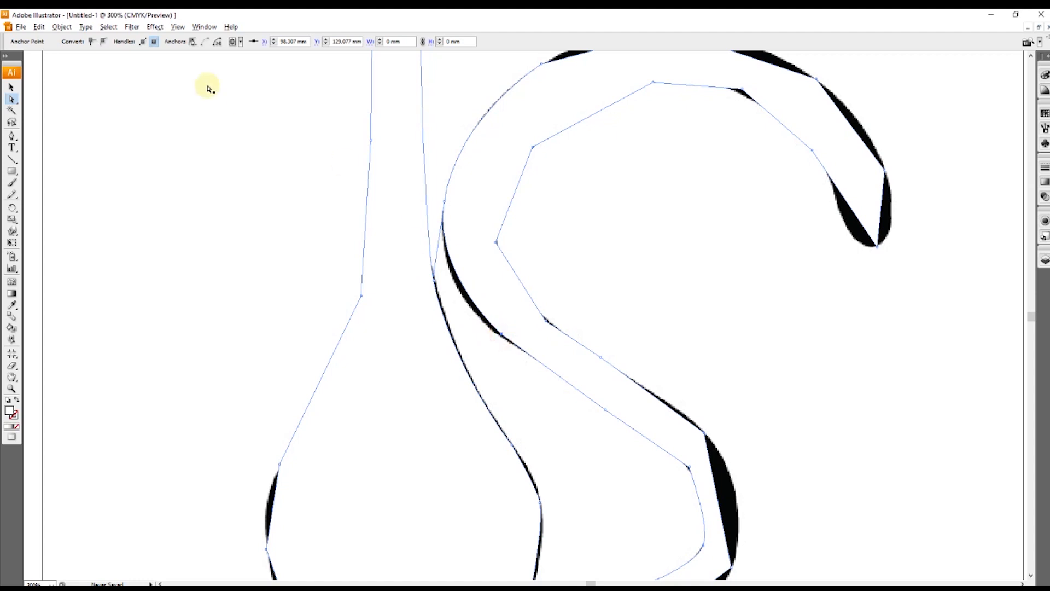
pyautogui.click(102, 42)
pyautogui.scroll(3, 492, 306)
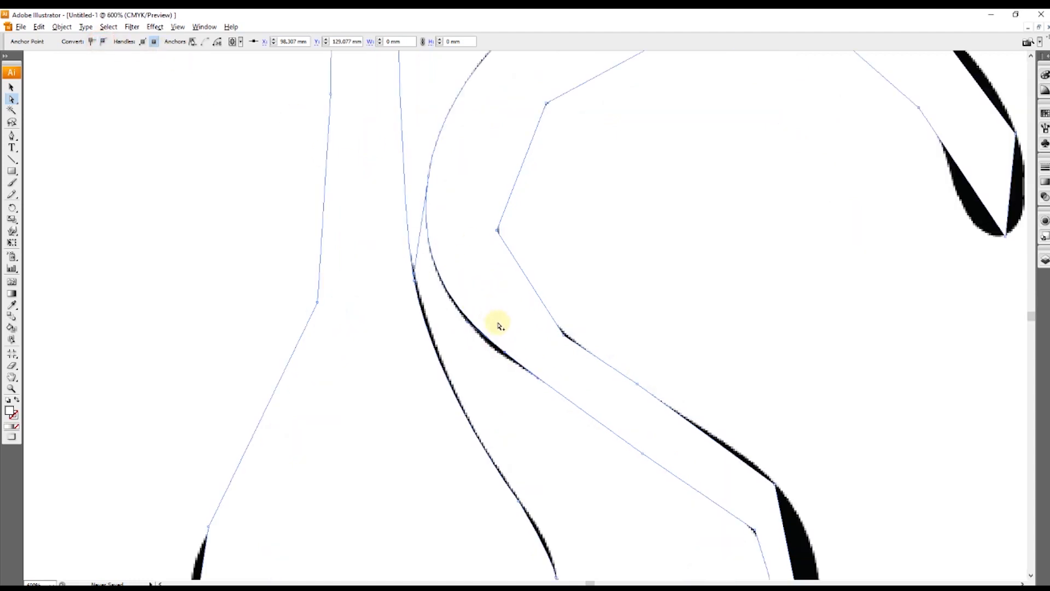
pyautogui.scroll(3, 503, 358)
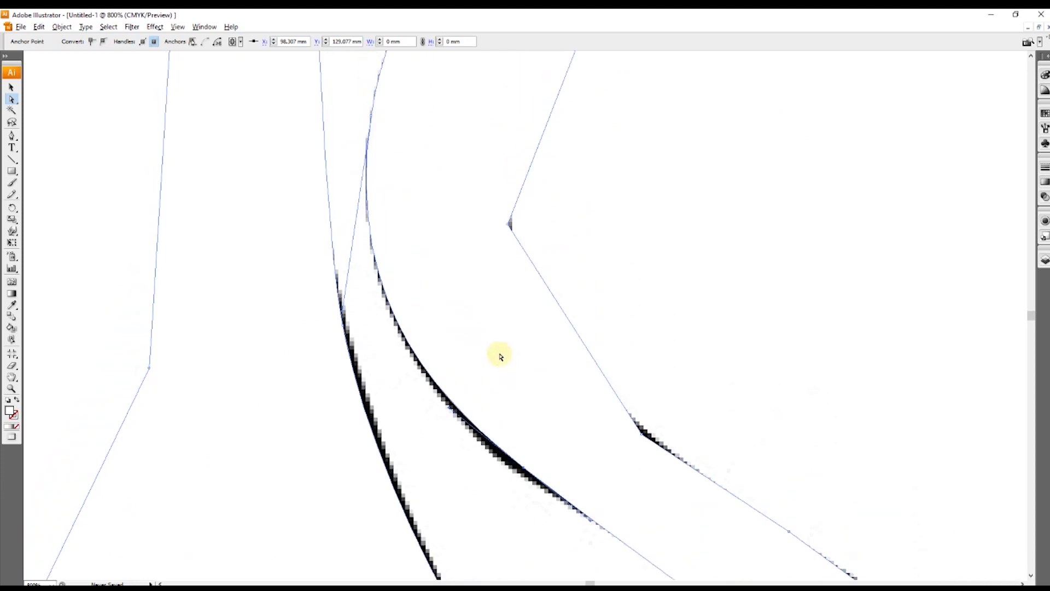
# Convert the leftmost anchor on the inside of the tail's upper loop to smooth and lengthen both its handles along the edge.
pyautogui.click(508, 226)
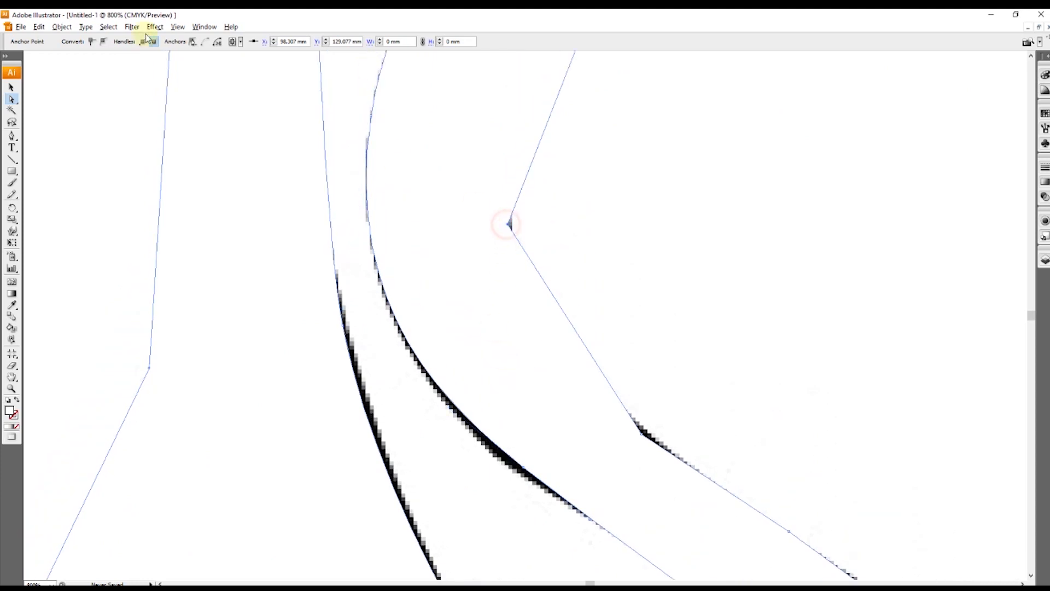
pyautogui.click(104, 43)
pyautogui.scroll(2, 556, 303)
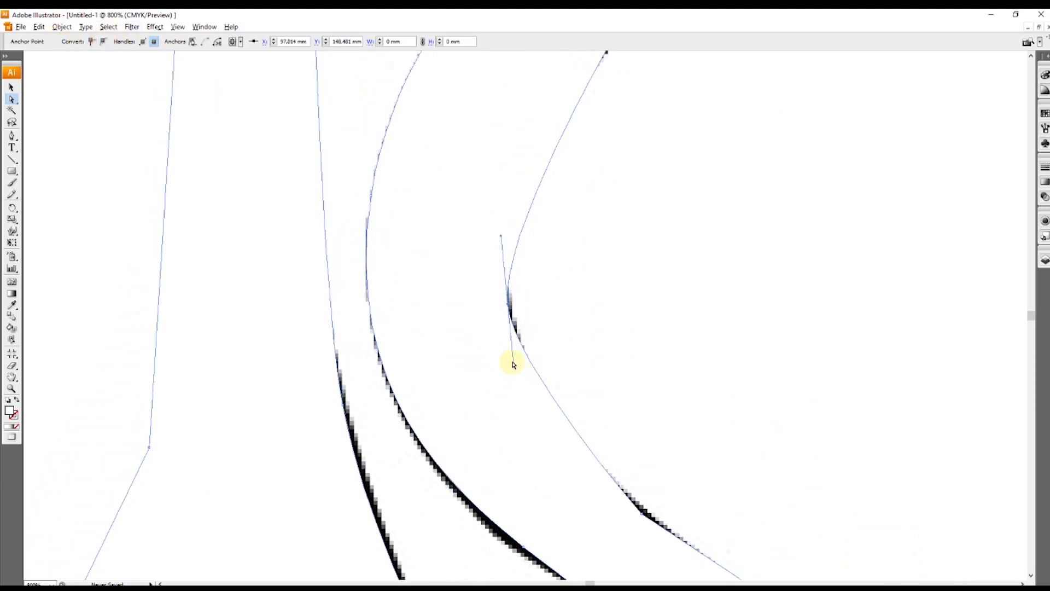
pyautogui.moveTo(513, 370)
pyautogui.mouseDown()
pyautogui.moveTo(514, 446)
pyautogui.moveTo(526, 434)
pyautogui.mouseUp()
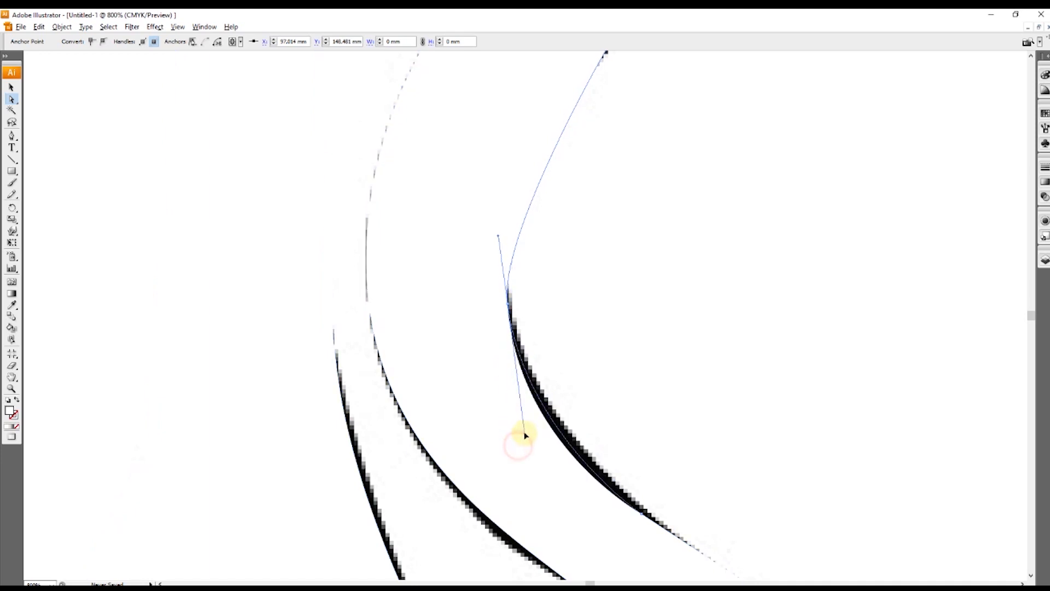
pyautogui.scroll(2, 520, 356)
pyautogui.moveTo(500, 317)
pyautogui.mouseDown()
pyautogui.moveTo(499, 299)
pyautogui.moveTo(499, 319)
pyautogui.mouseUp()
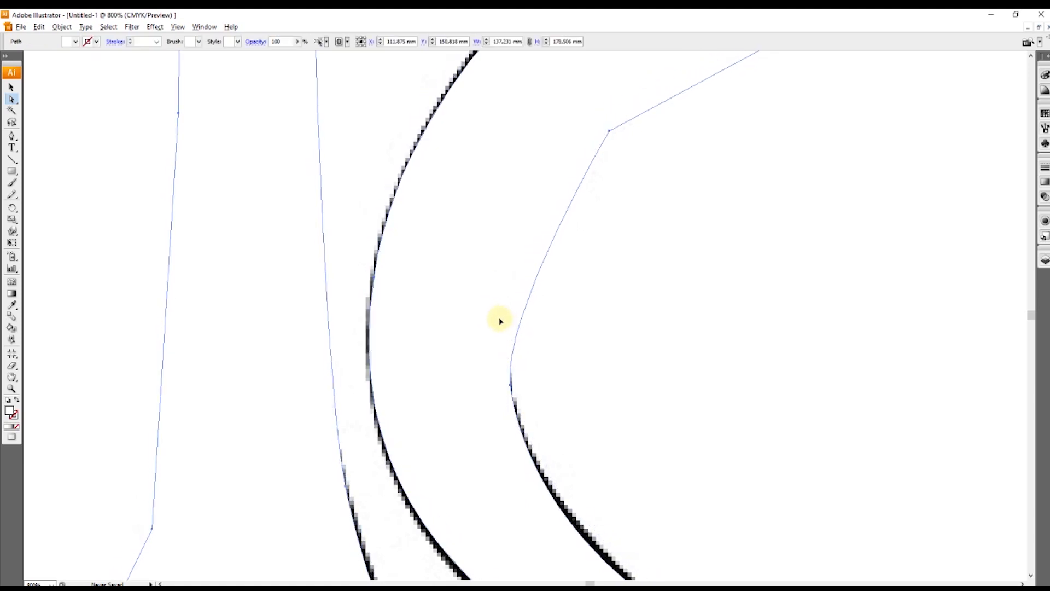
pyautogui.click(507, 384)
pyautogui.moveTo(499, 312); pyautogui.dragTo(496, 250)
# Convert the upper corner anchor on the inside of the tail's lower bend to smooth.
pyautogui.scroll(-3, 524, 259)
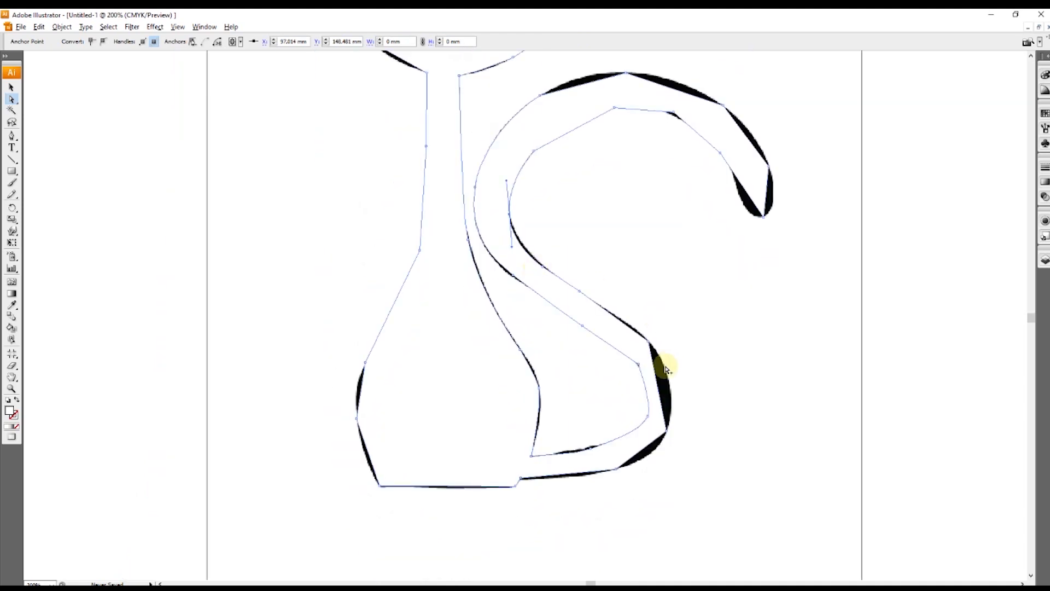
pyautogui.scroll(2, 665, 370)
pyautogui.scroll(-1, 660, 373)
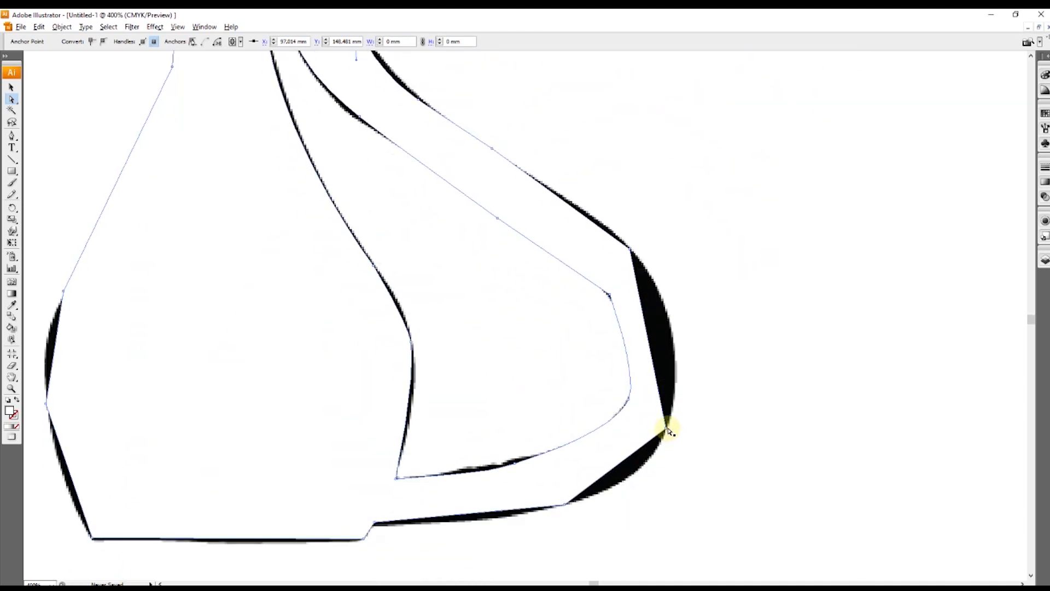
pyautogui.click(609, 296)
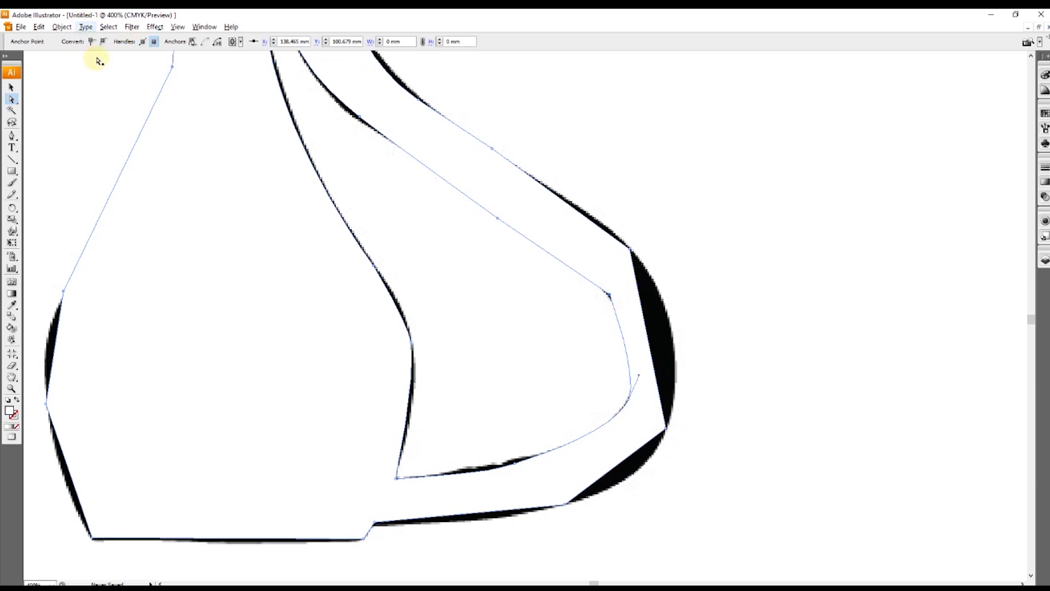
pyautogui.click(102, 41)
# Convert the anchor on the underside of the tail's lower bend to smooth and lengthen its right handle along the outer edge.
pyautogui.scroll(-2, 692, 364)
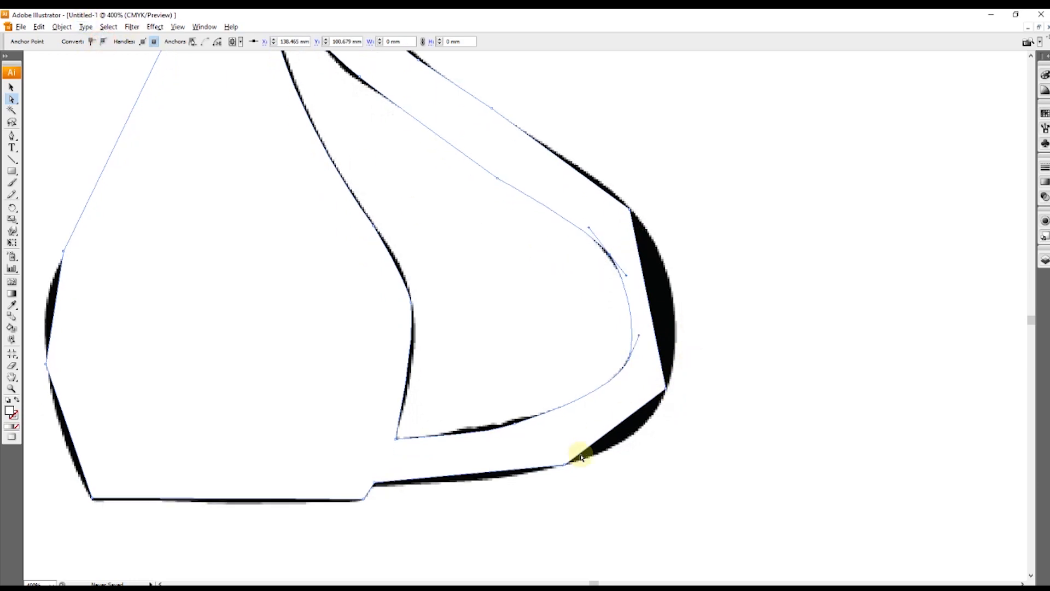
pyautogui.click(566, 465)
pyautogui.scroll(3, 571, 467)
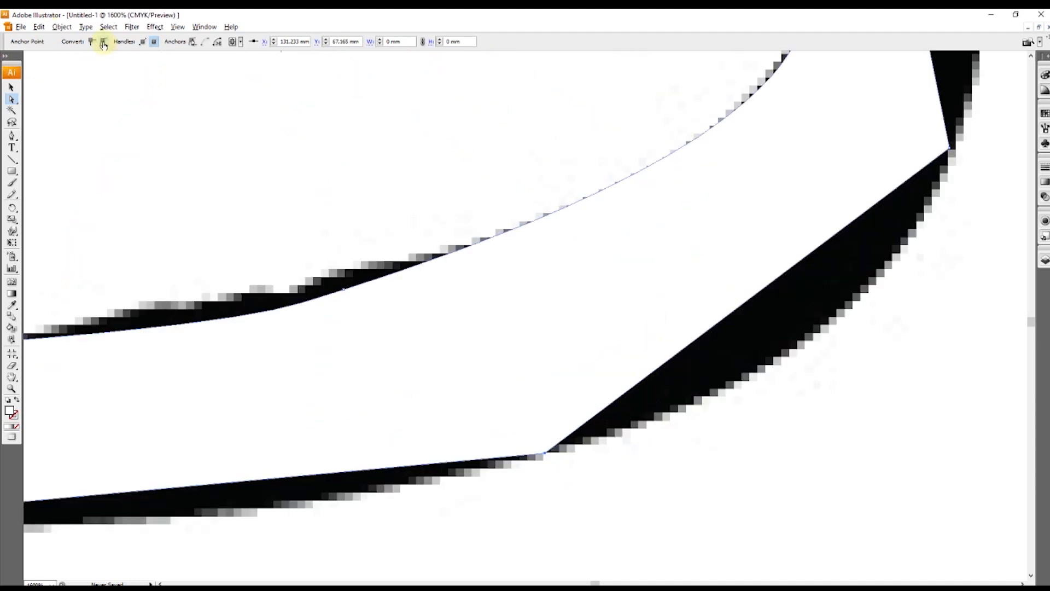
pyautogui.click(104, 43)
pyautogui.moveTo(663, 409); pyautogui.dragTo(716, 408)
# Convert the lower-right anchor on the outer edge of the tail's lower bend to smooth.
pyautogui.scroll(1, 963, 282)
pyautogui.click(950, 192)
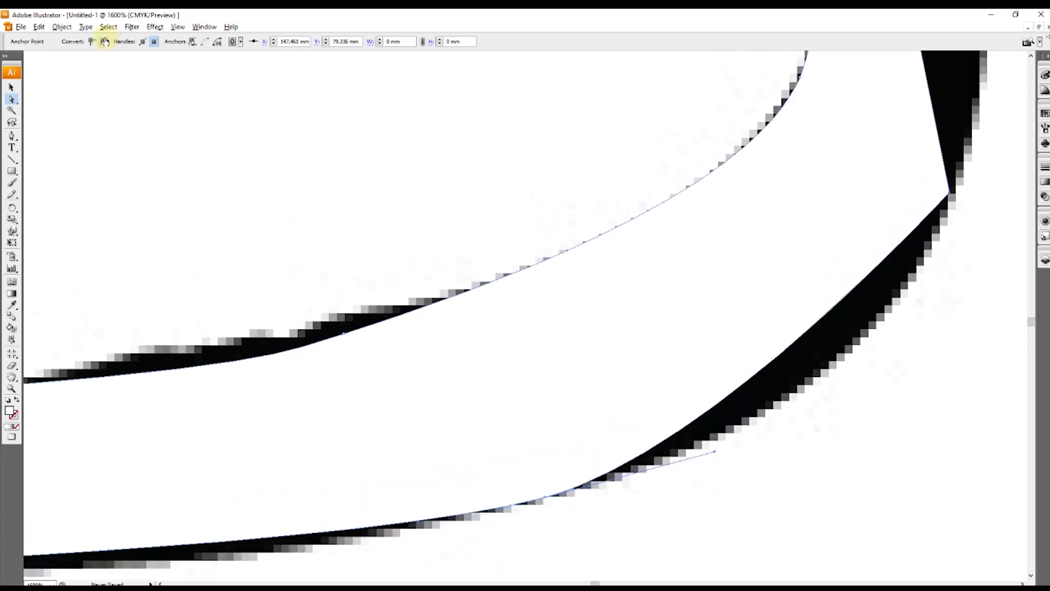
pyautogui.click(104, 42)
# Convert the upper outer anchor of the tail's lower bend to smooth and lengthen its lower handle to match the silhouette.
pyautogui.scroll(2, 541, 305)
pyautogui.hscroll(2, 542, 305)
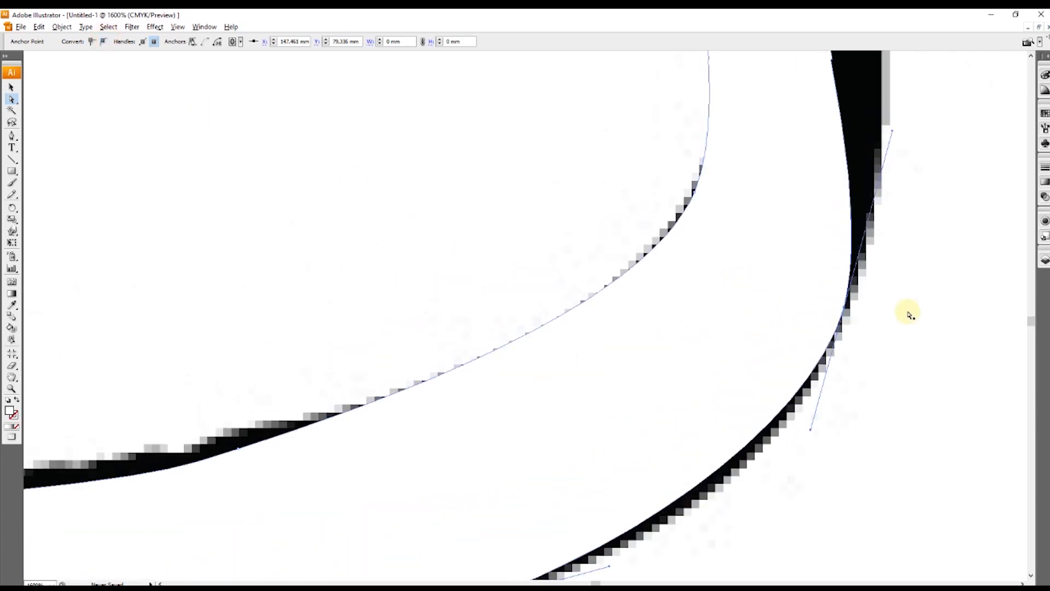
pyautogui.scroll(2, 909, 313)
pyautogui.scroll(-3, 909, 313)
pyautogui.scroll(3, 910, 312)
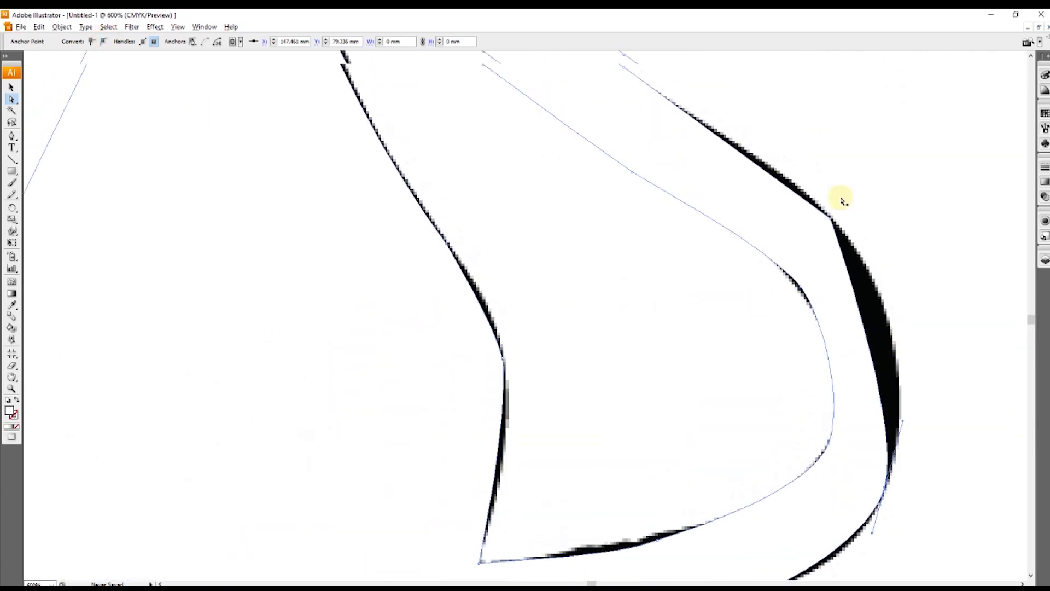
pyautogui.click(832, 220)
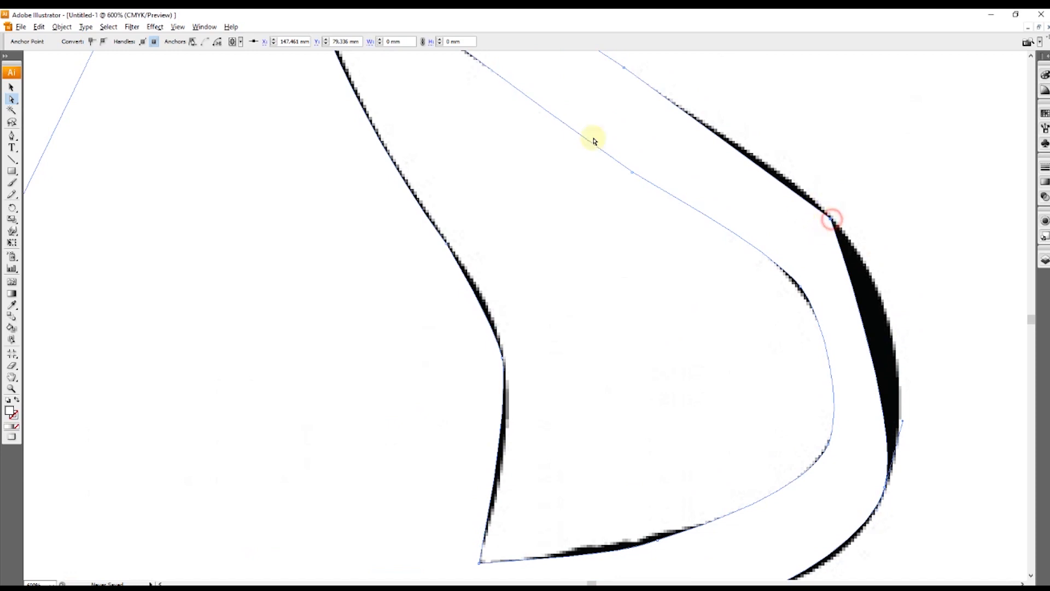
pyautogui.click(103, 42)
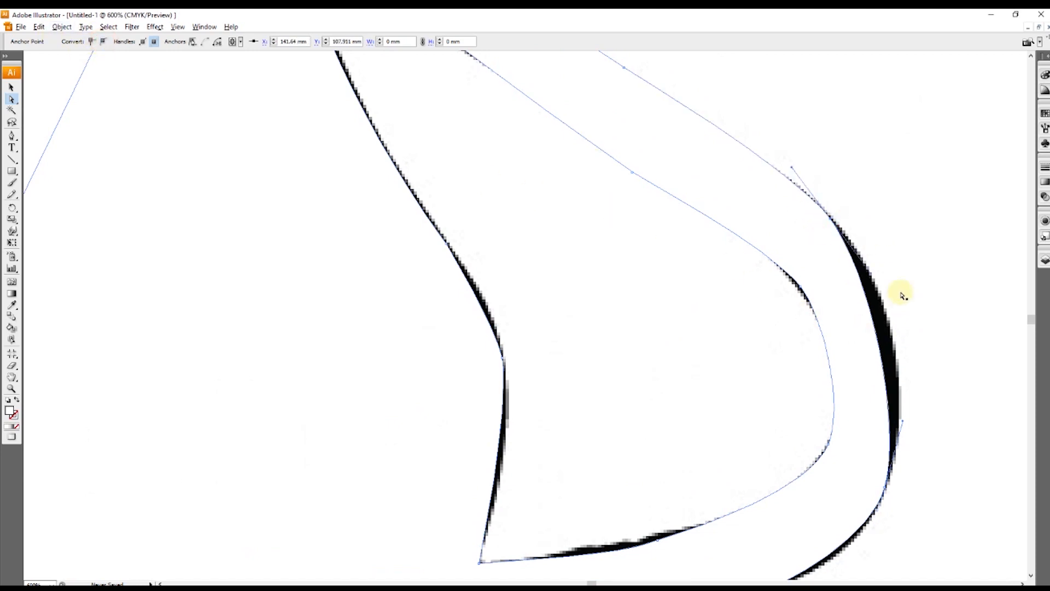
pyautogui.moveTo(872, 277); pyautogui.dragTo(917, 317)
# Convert the anchor at the crest of the tail's inner curve to smooth, nudge it slightly left and lengthen its handles.
pyautogui.scroll(5, 898, 270)
pyautogui.scroll(10, 637, 251)
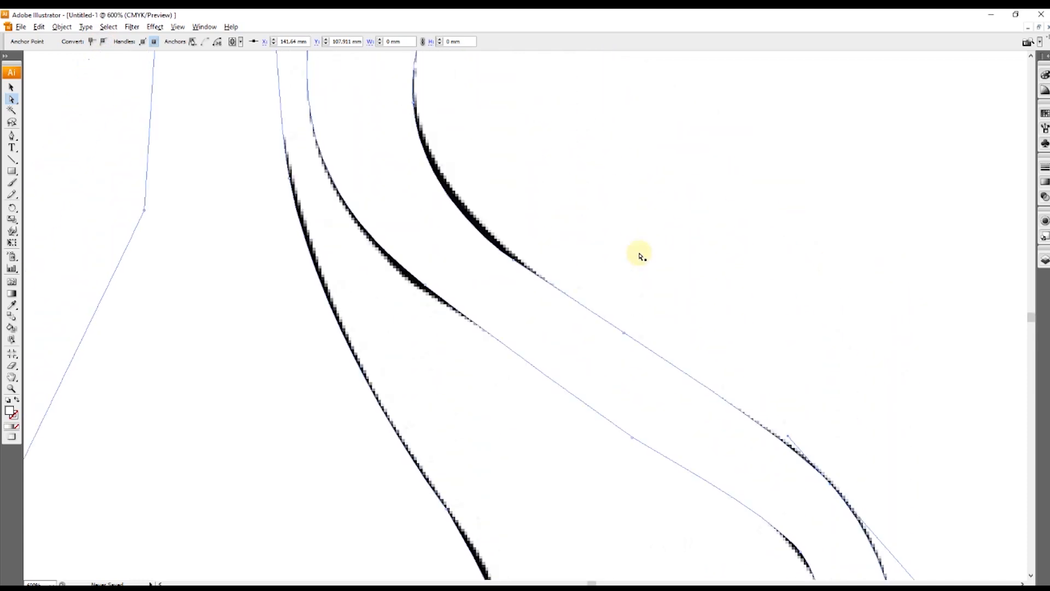
pyautogui.hotkey('ctrl', '-')
pyautogui.scroll(5, 722, 241)
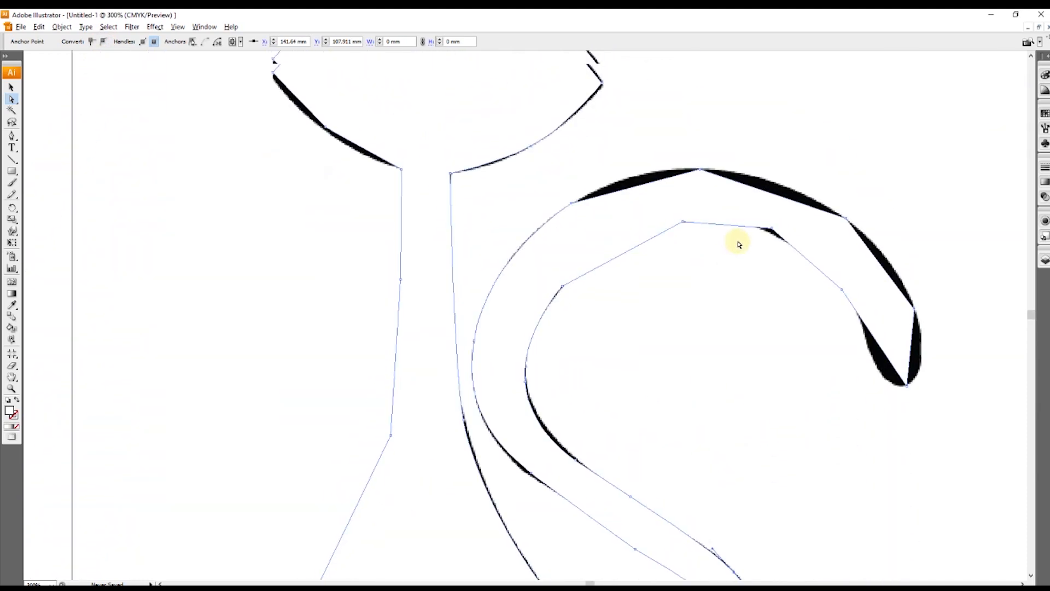
pyautogui.hotkey('ctrl', '+')
pyautogui.hotkey('ctrl', '+')
pyautogui.hotkey('ctrl', '+')
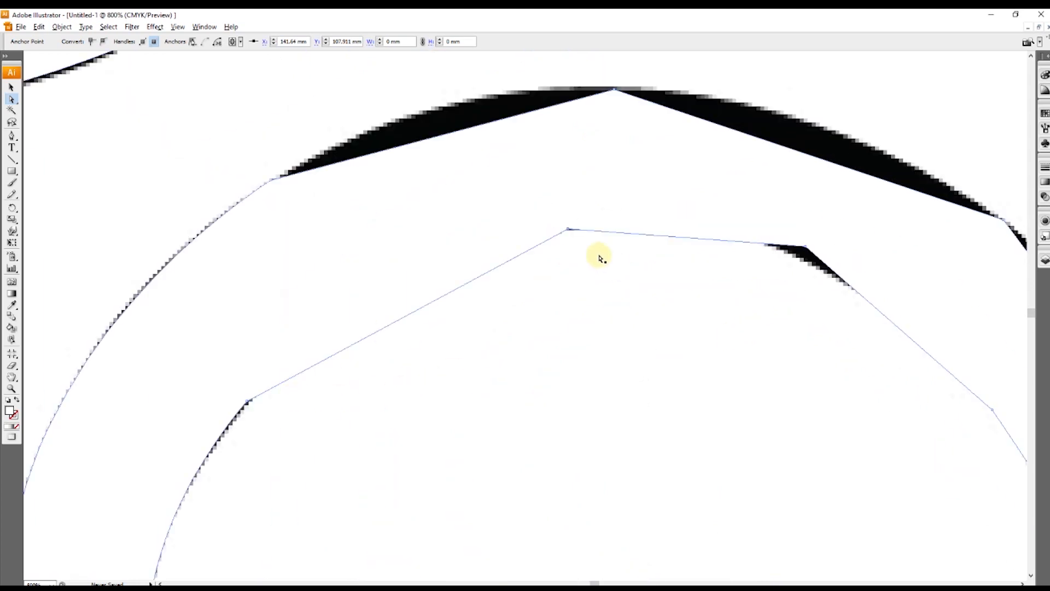
pyautogui.click(567, 230)
pyautogui.click(104, 42)
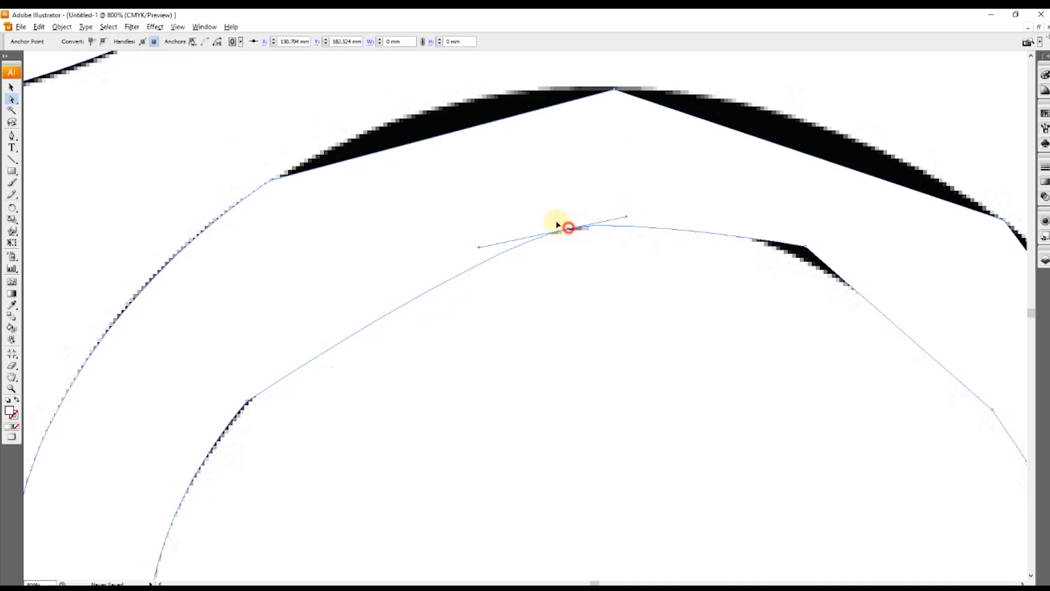
pyautogui.moveTo(557, 224); pyautogui.dragTo(556, 225)
pyautogui.moveTo(467, 241); pyautogui.dragTo(416, 241)
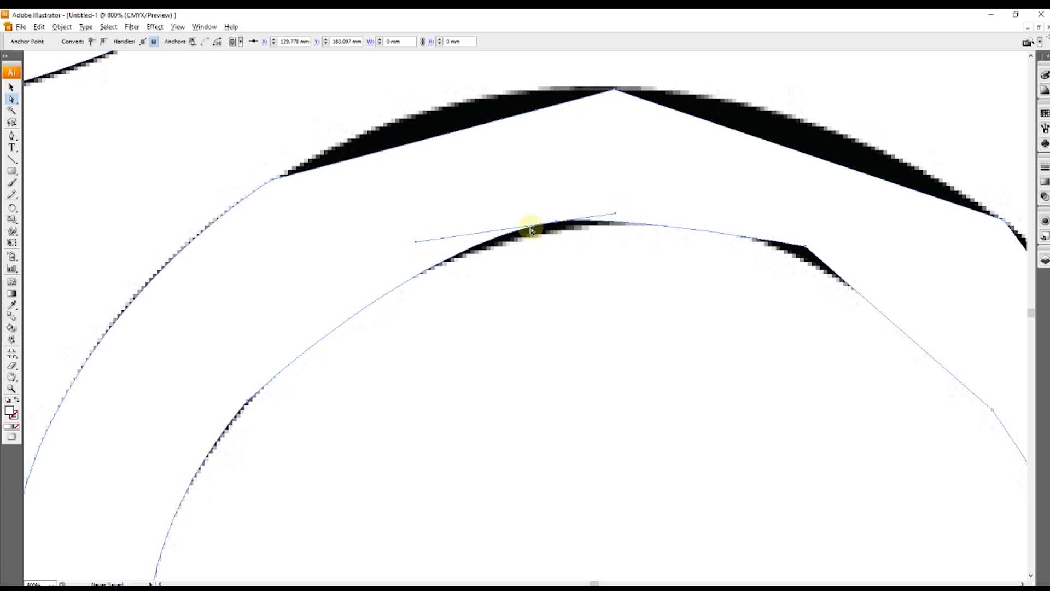
pyautogui.moveTo(557, 225); pyautogui.dragTo(592, 219)
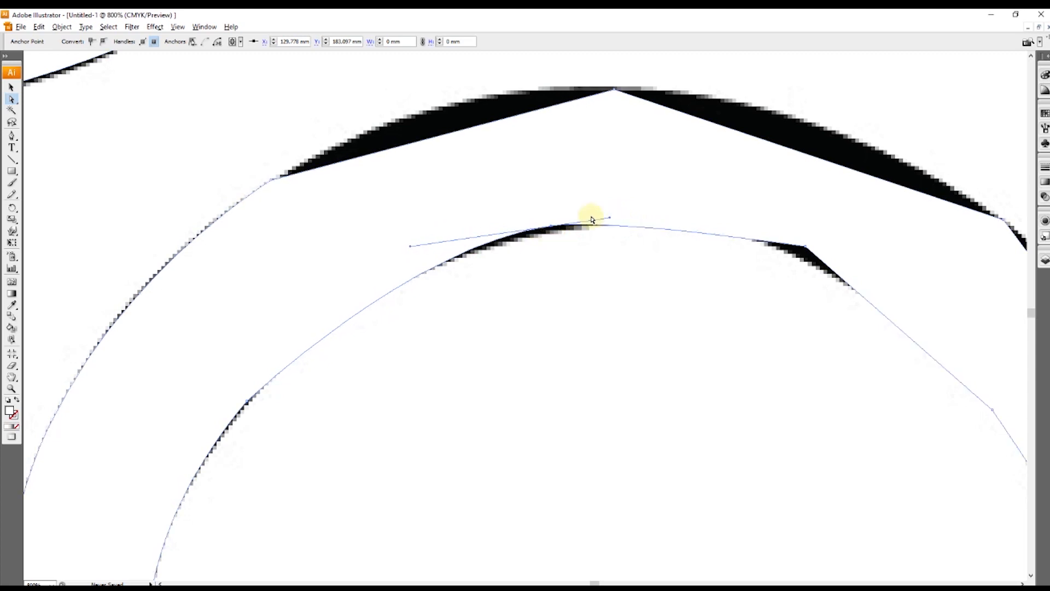
pyautogui.hotkey('ctrl', 'z')
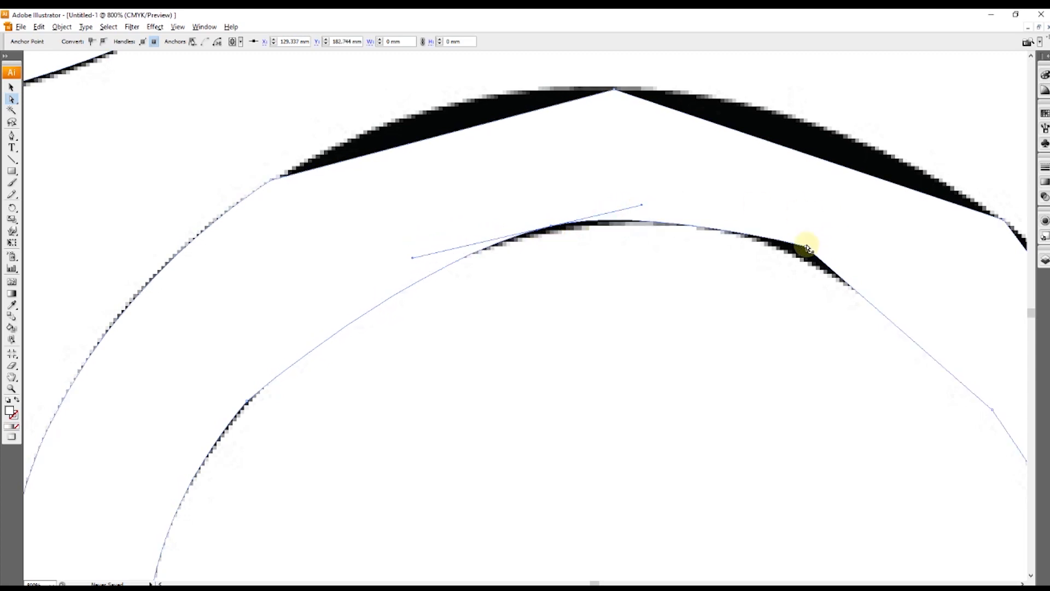
# Convert the two inner-edge anchors between the tail's crest and its tip to smooth, shifting the lower one up and right into the tail.
pyautogui.click(806, 249)
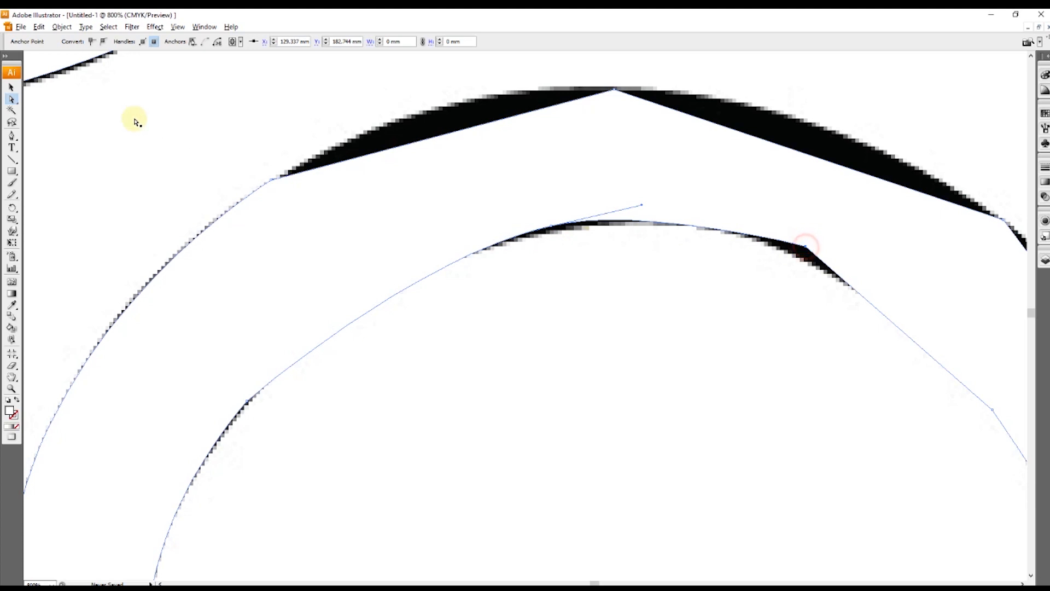
pyautogui.click(105, 42)
pyautogui.hscroll(19, 704, 347)
pyautogui.scroll(-7, 528, 357)
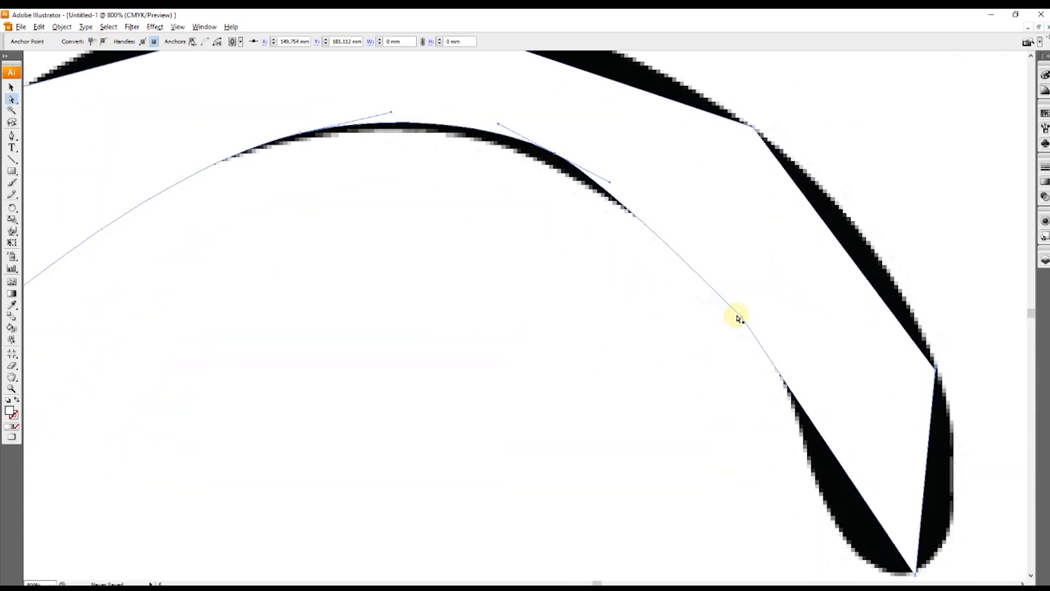
pyautogui.moveTo(743, 321); pyautogui.dragTo(768, 299)
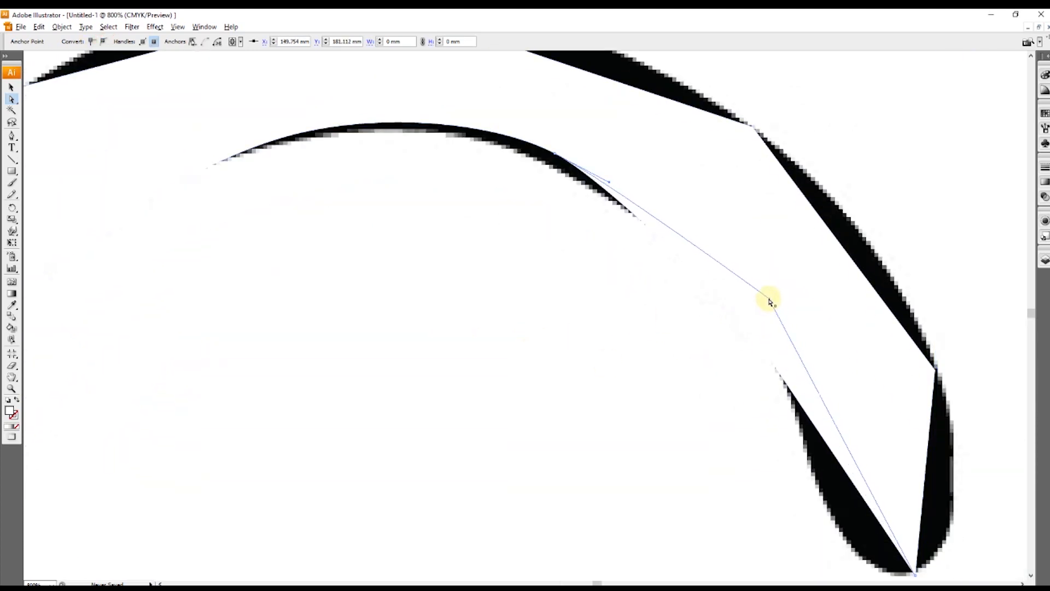
pyautogui.click(105, 42)
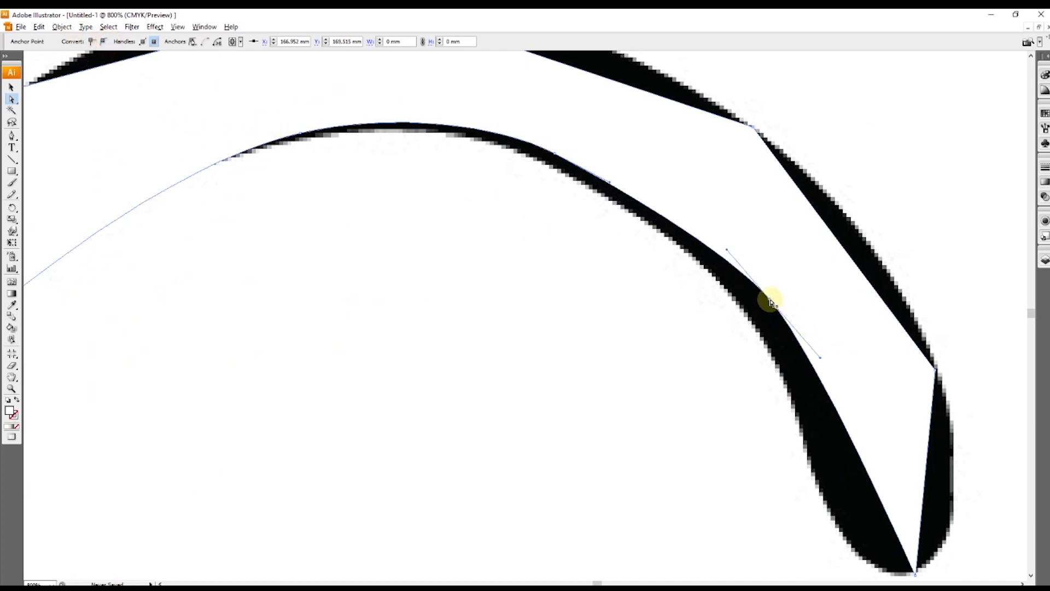
# Shift the inner-edge anchor above the tail tip down-left onto the silhouette, then convert the tip anchor to smooth and lengthen its left handle.
pyautogui.moveTo(769, 301); pyautogui.dragTo(745, 312)
pyautogui.scroll(-2, 897, 465)
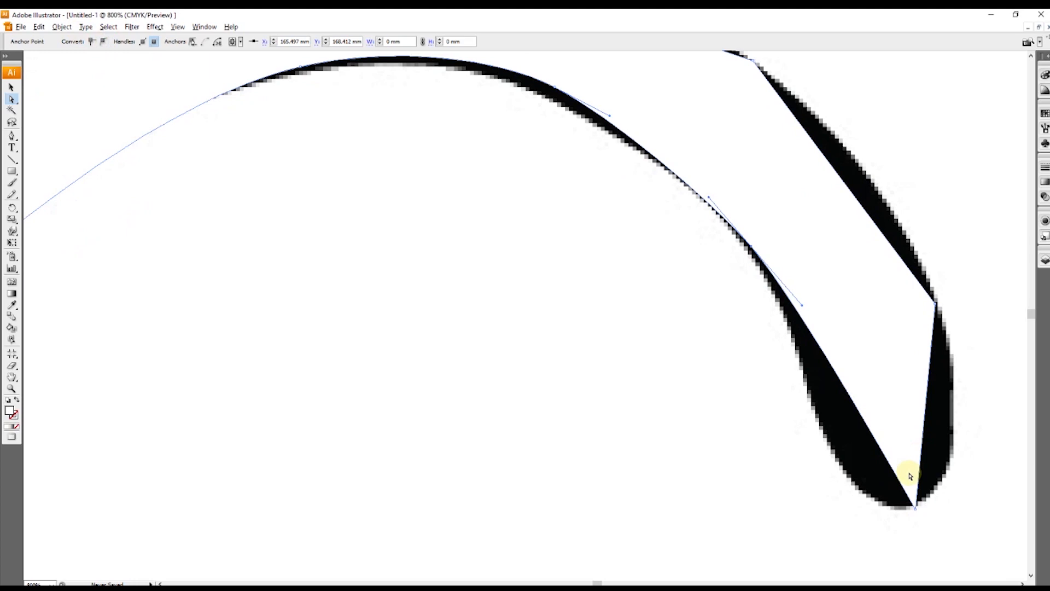
pyautogui.click(917, 509)
pyautogui.click(104, 42)
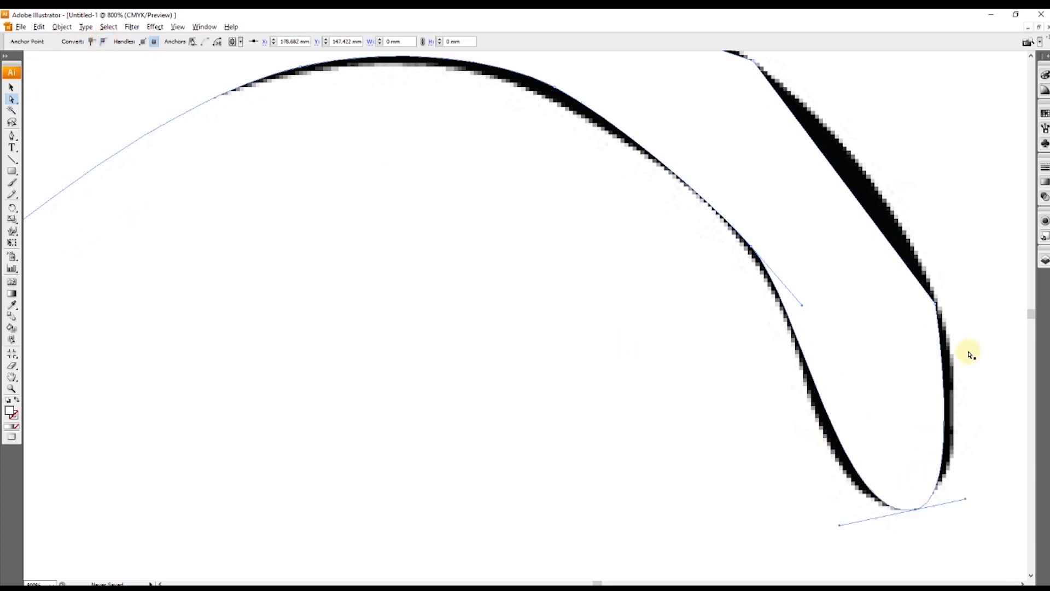
pyautogui.scroll(2, 968, 355)
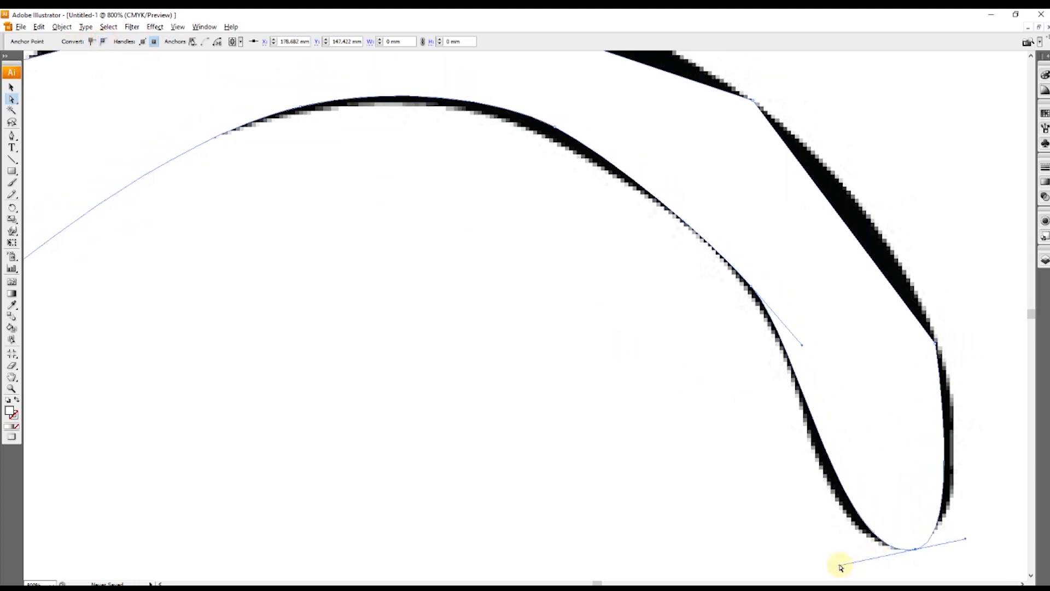
pyautogui.moveTo(841, 564); pyautogui.dragTo(814, 565)
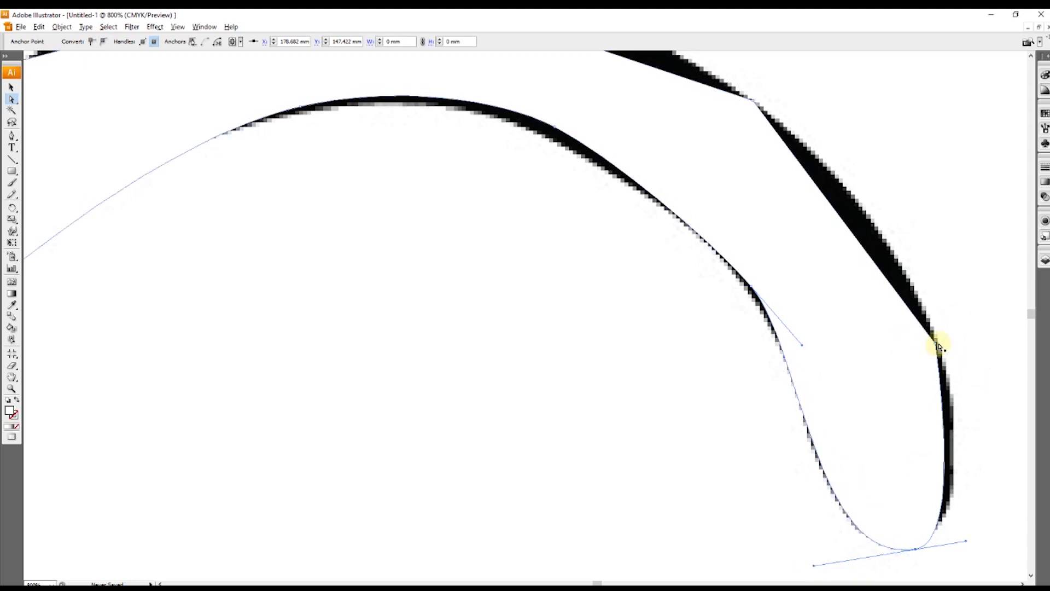
# Convert the two anchors on the tail's outer edge between the tip and the crest to smooth.
pyautogui.click(935, 343)
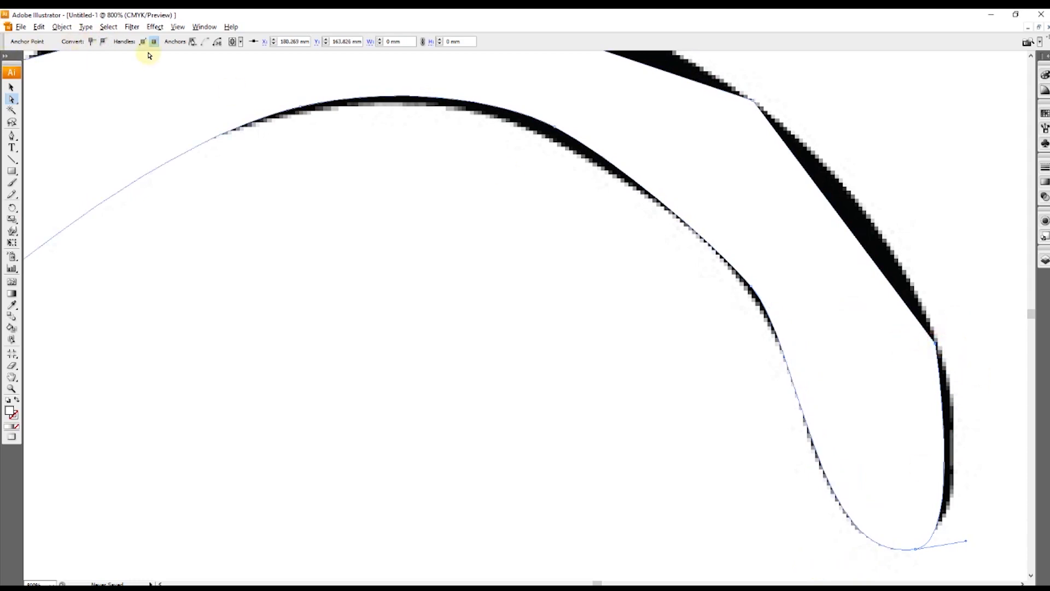
pyautogui.click(103, 42)
pyautogui.scroll(7, 602, 235)
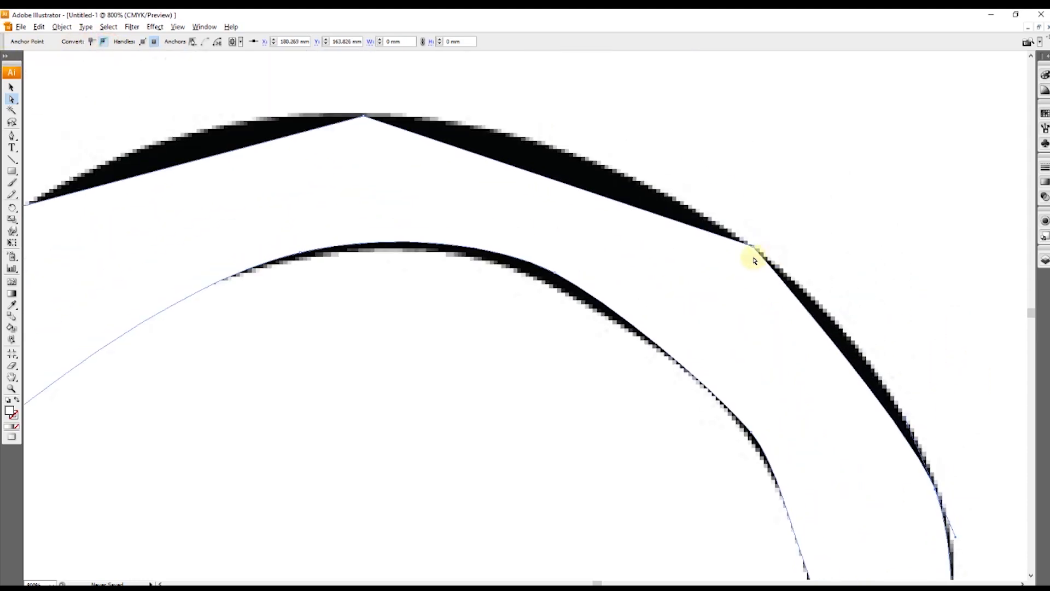
pyautogui.click(752, 247)
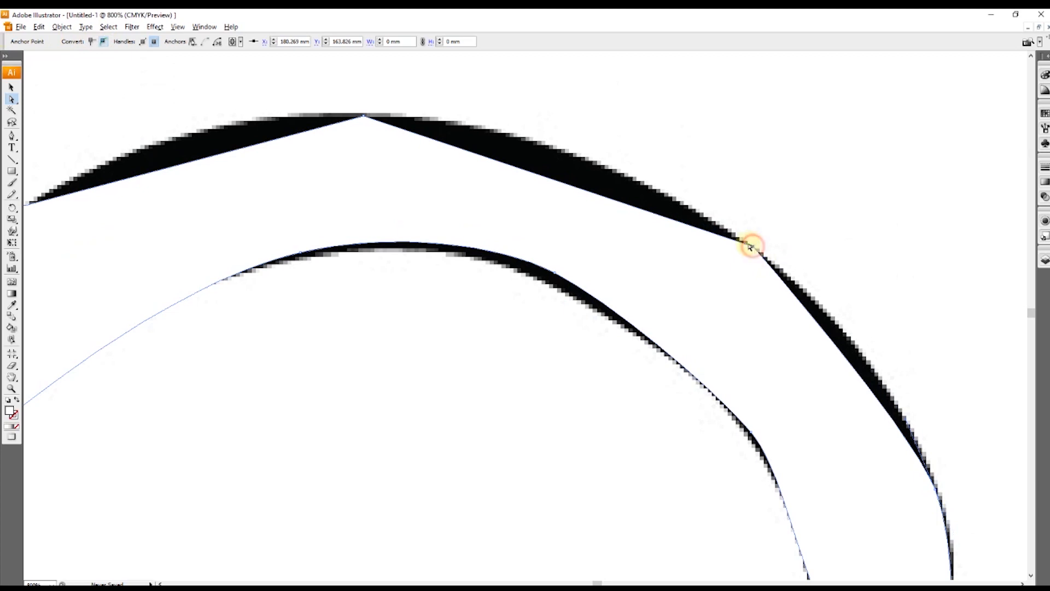
pyautogui.click(104, 42)
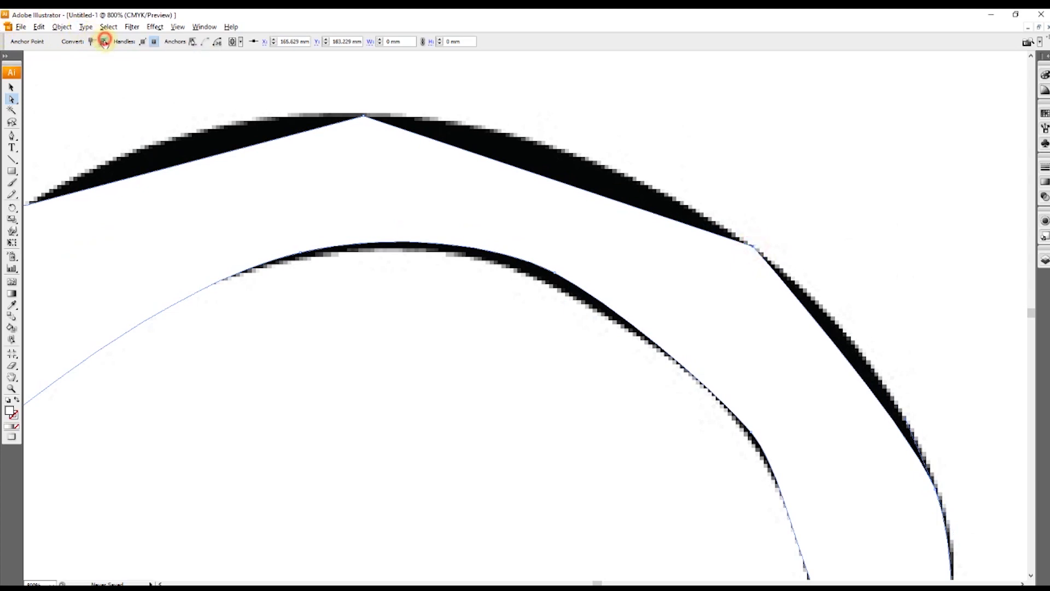
# Convert the tail's outer crest anchor to smooth with longer handles, and nudge the inner-edge anchor right of the crest onto the silhouette.
pyautogui.click(365, 117)
pyautogui.click(105, 43)
pyautogui.click(104, 43)
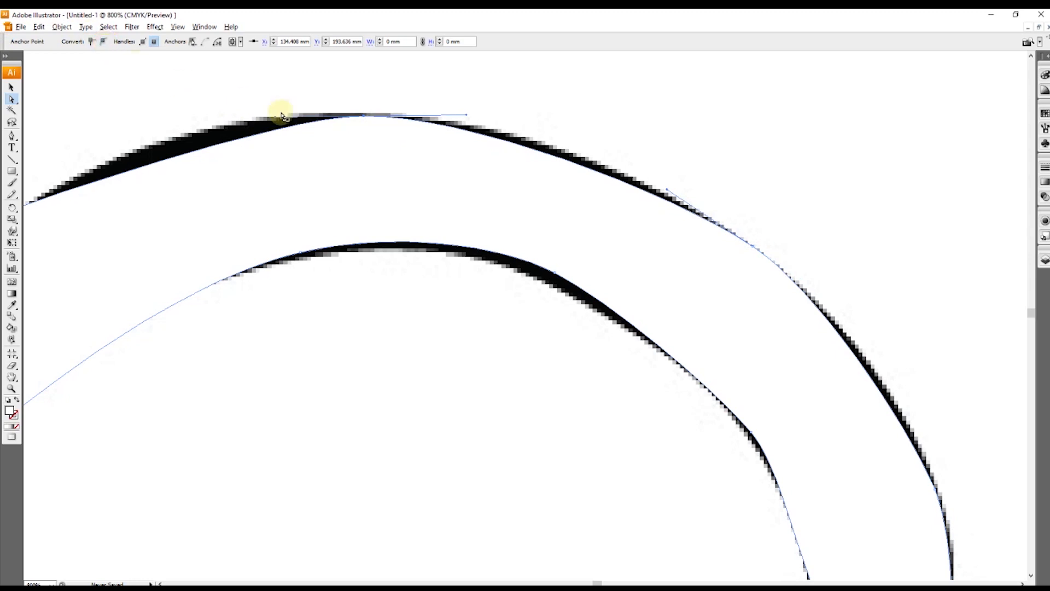
pyautogui.moveTo(277, 121); pyautogui.dragTo(201, 108)
pyautogui.moveTo(465, 122); pyautogui.dragTo(521, 120)
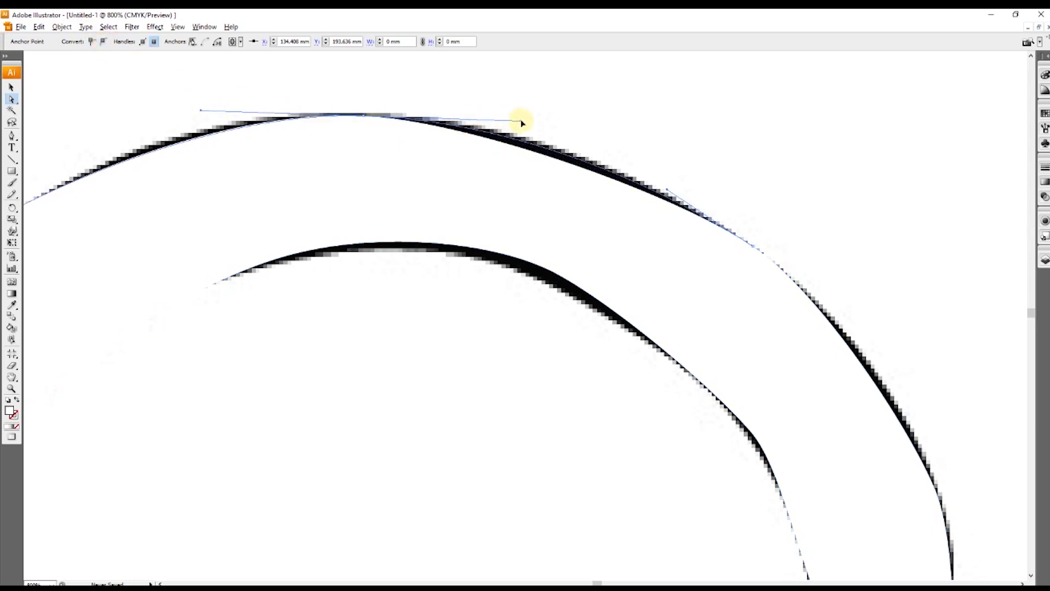
pyautogui.click(549, 278)
pyautogui.scroll(-8, 646, 410)
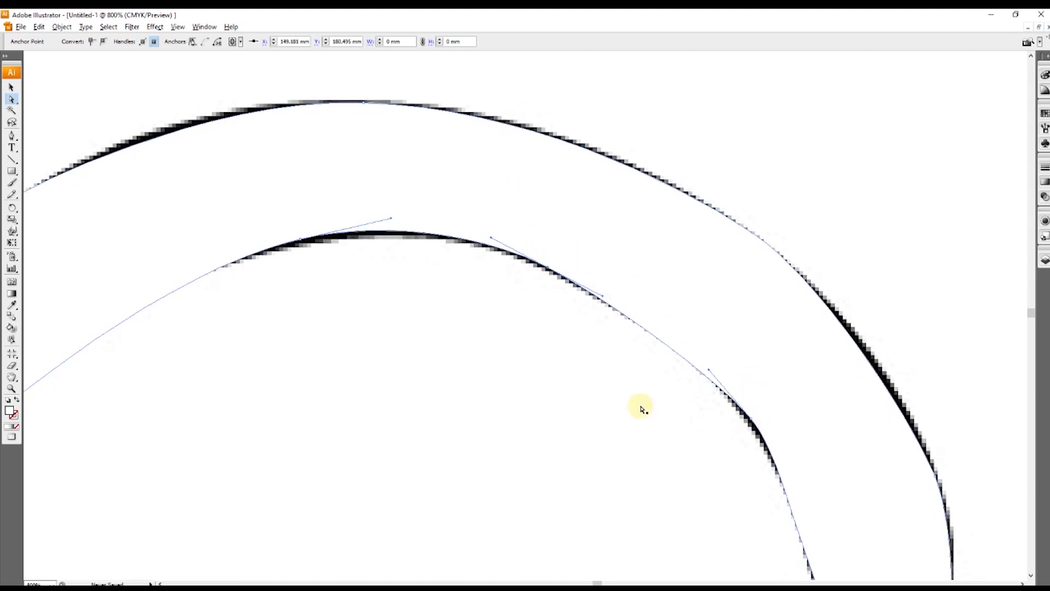
# Convert the outermost anchor on the left side of the cat's body to smooth and lengthen its handles along the silhouette.
pyautogui.scroll(-4, 486, 329)
pyautogui.scroll(-10, 465, 334)
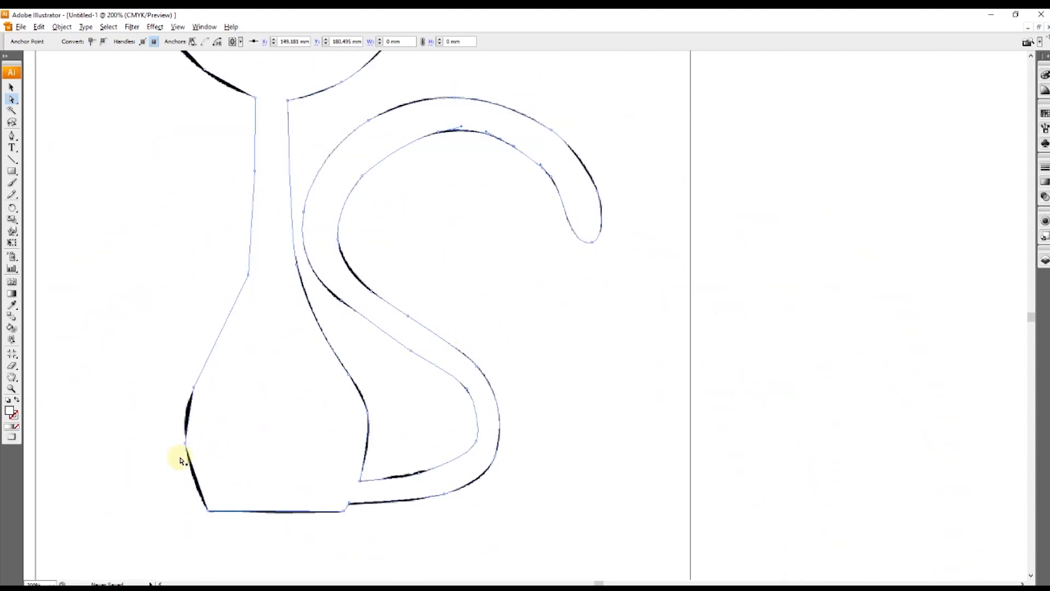
pyautogui.scroll(5, 191, 462)
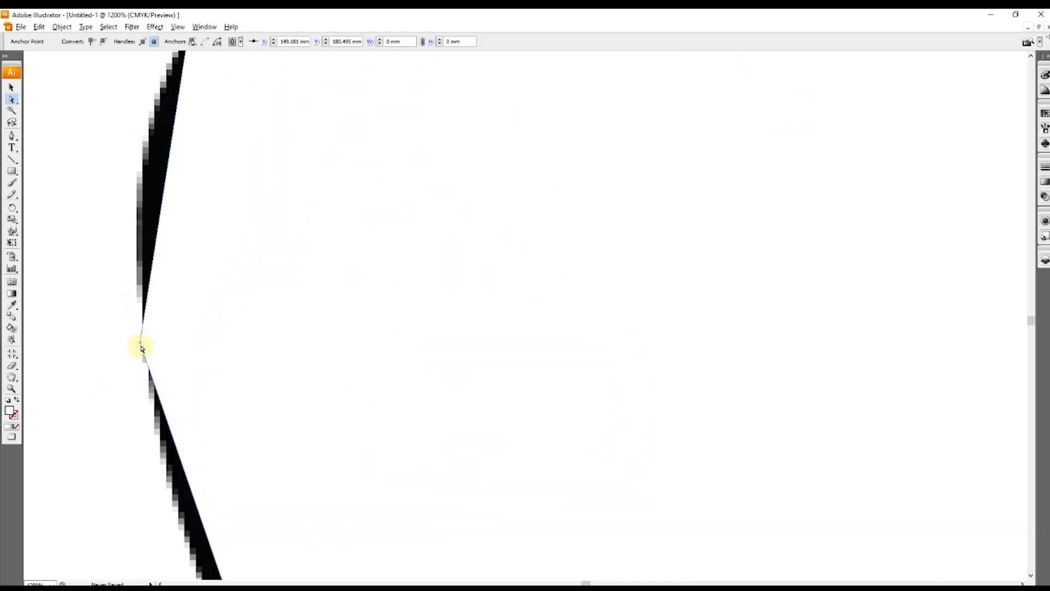
pyautogui.click(103, 41)
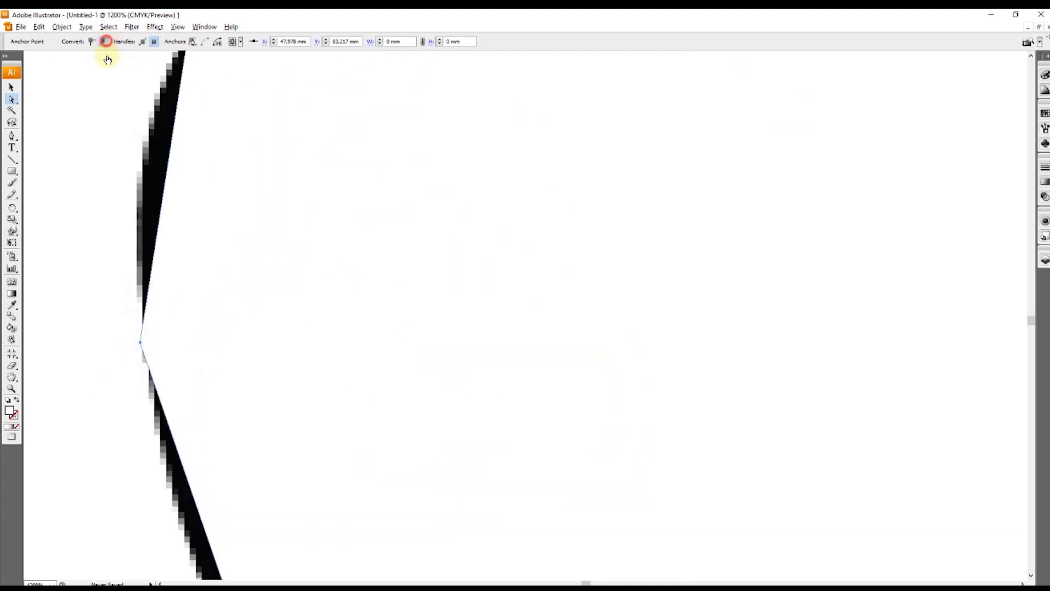
pyautogui.moveTo(133, 258); pyautogui.dragTo(130, 194)
pyautogui.scroll(-4, 139, 227)
pyautogui.scroll(2, 141, 231)
pyautogui.scroll(4, 140, 230)
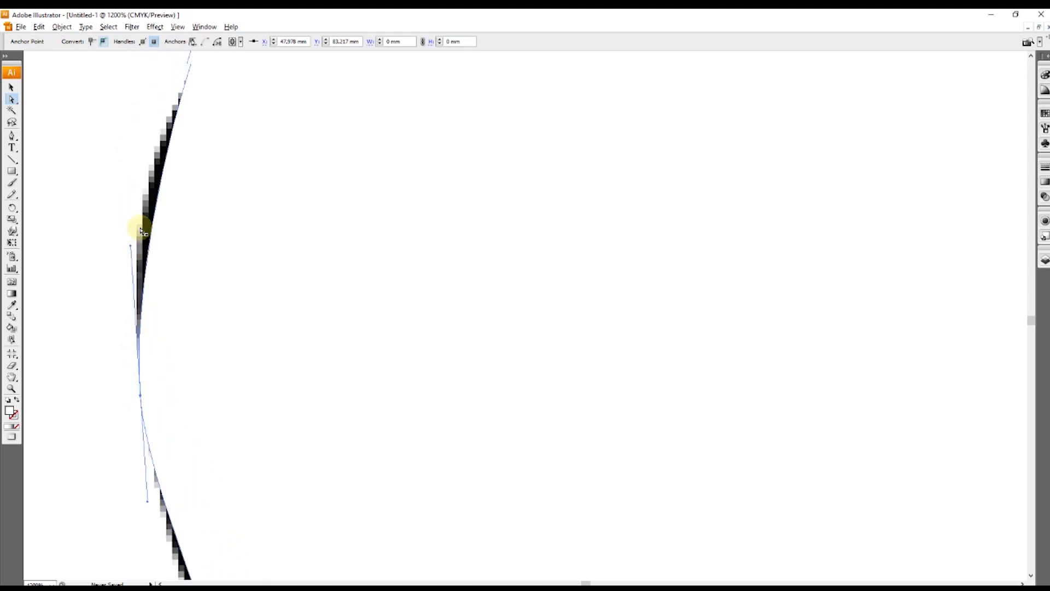
pyautogui.scroll(-2, 141, 229)
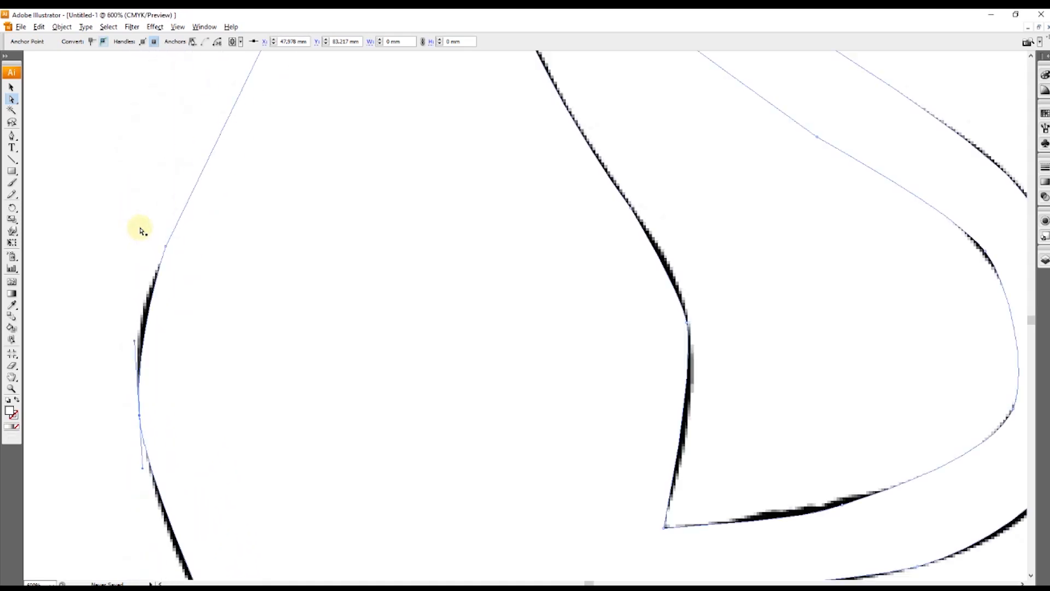
# Convert the next two anchors up the body's left side, above the widest point and at the neck's base, to smooth.
pyautogui.click(166, 246)
pyautogui.click(104, 44)
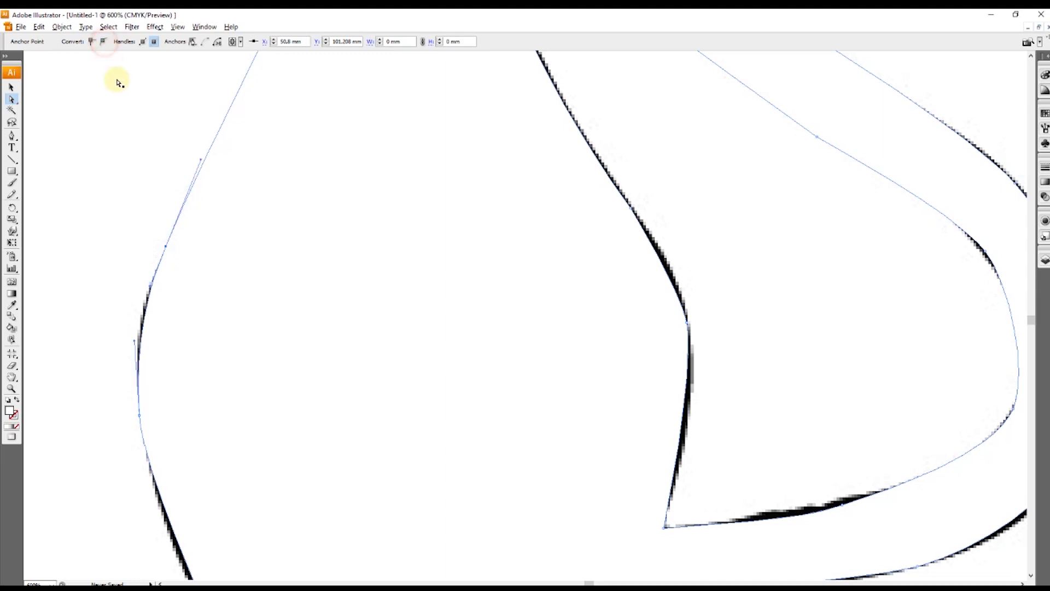
pyautogui.scroll(5, 164, 200)
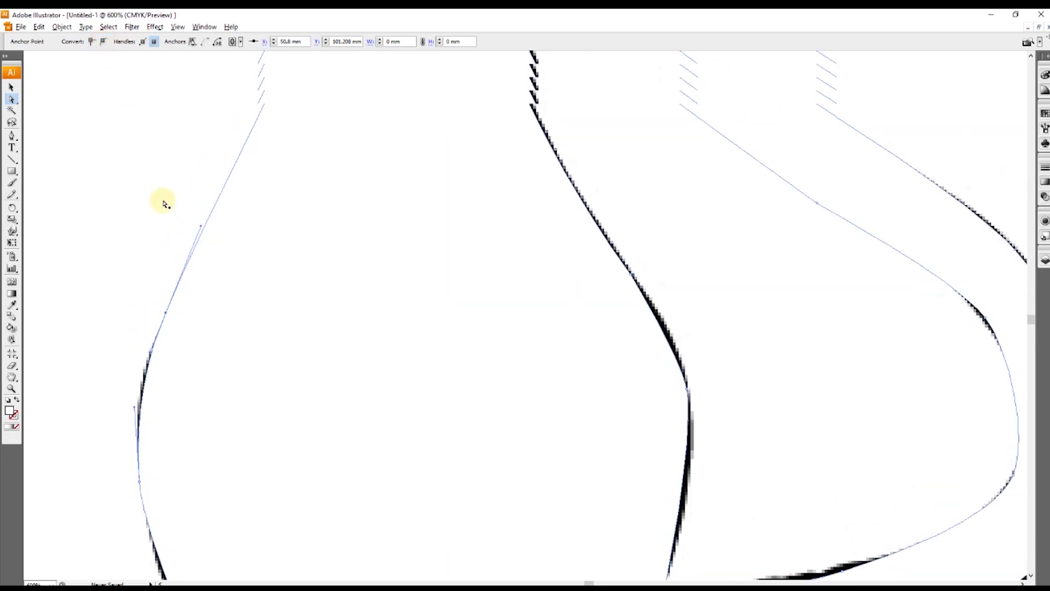
pyautogui.click(330, 230)
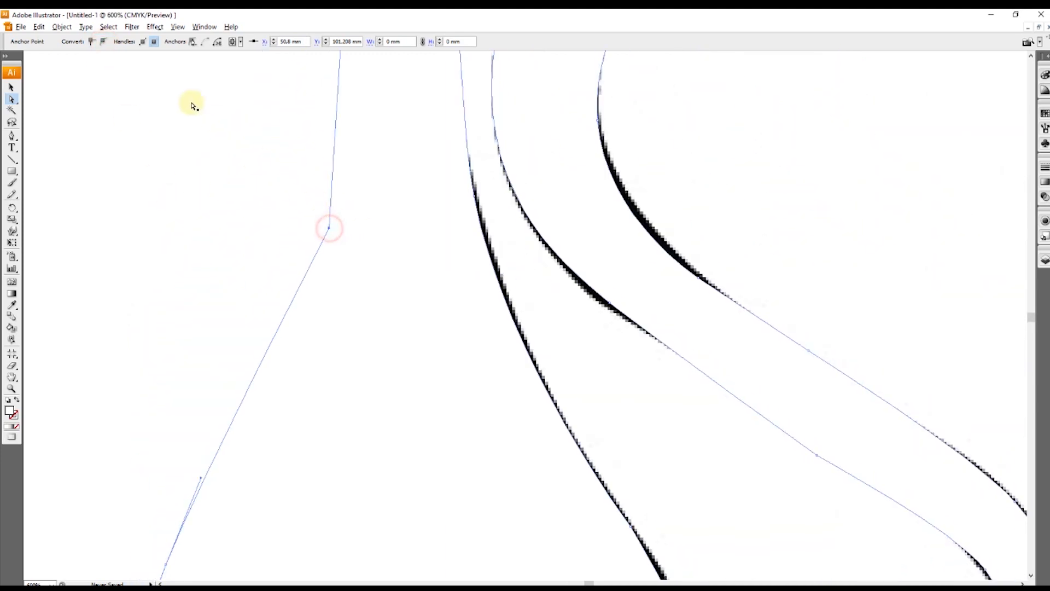
pyautogui.click(92, 42)
pyautogui.scroll(10, 368, 240)
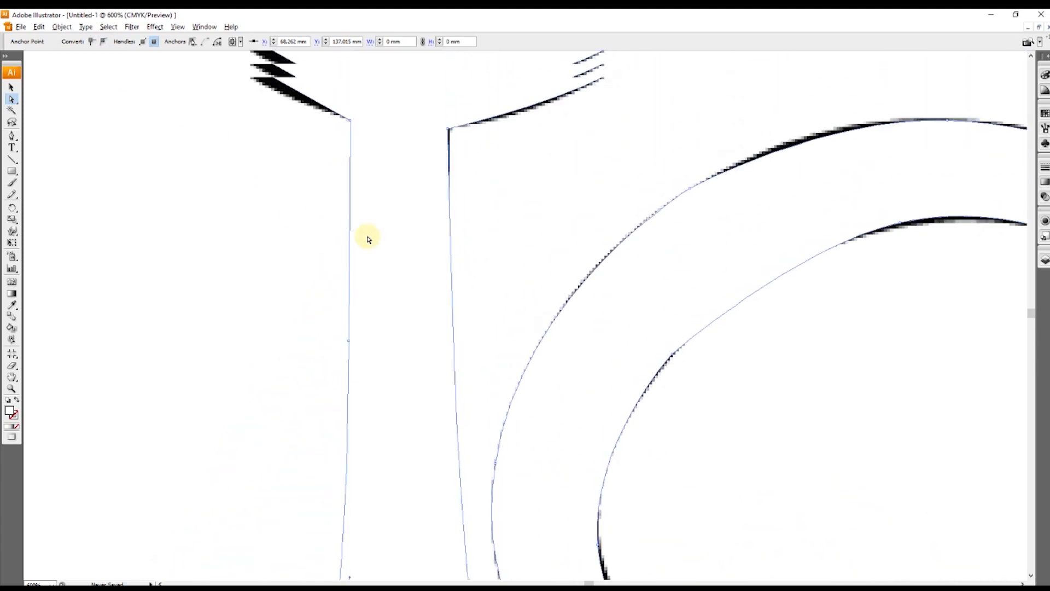
# Convert the middle anchor of the head's lower-left edge to smooth, nudge it outward, and lower the left cheek's corner anchor slightly.
pyautogui.scroll(3, 368, 238)
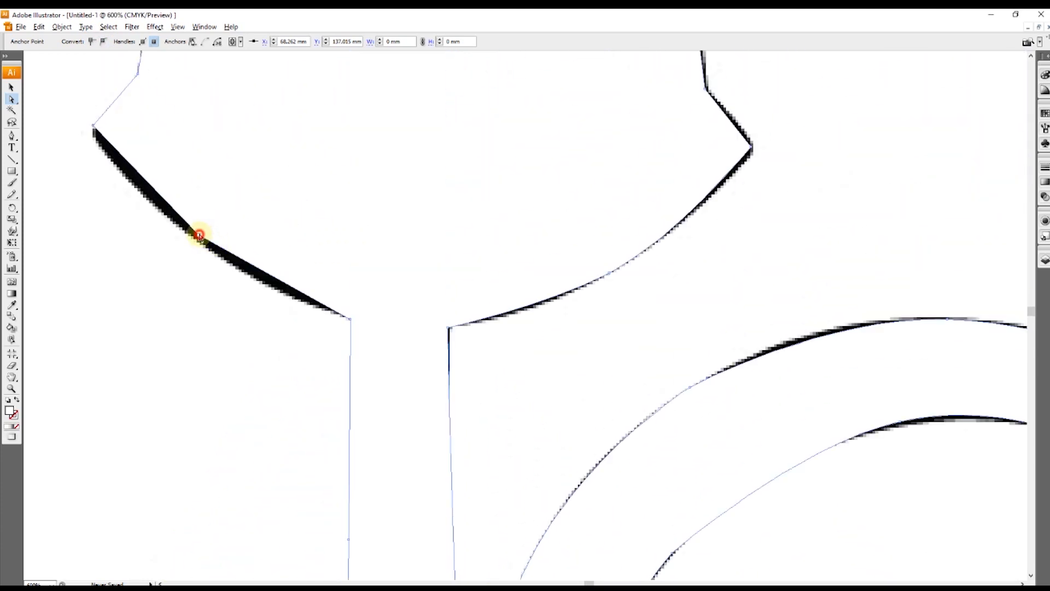
pyautogui.click(200, 235)
pyautogui.click(92, 43)
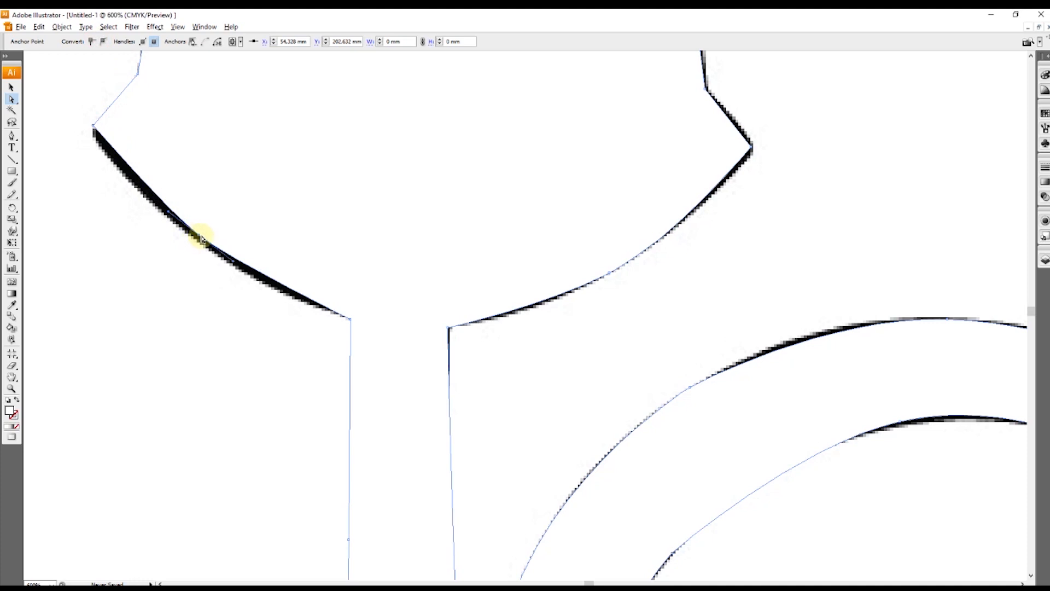
pyautogui.moveTo(198, 235); pyautogui.dragTo(195, 241)
pyautogui.scroll(5, 193, 243)
pyautogui.scroll(1, 193, 246)
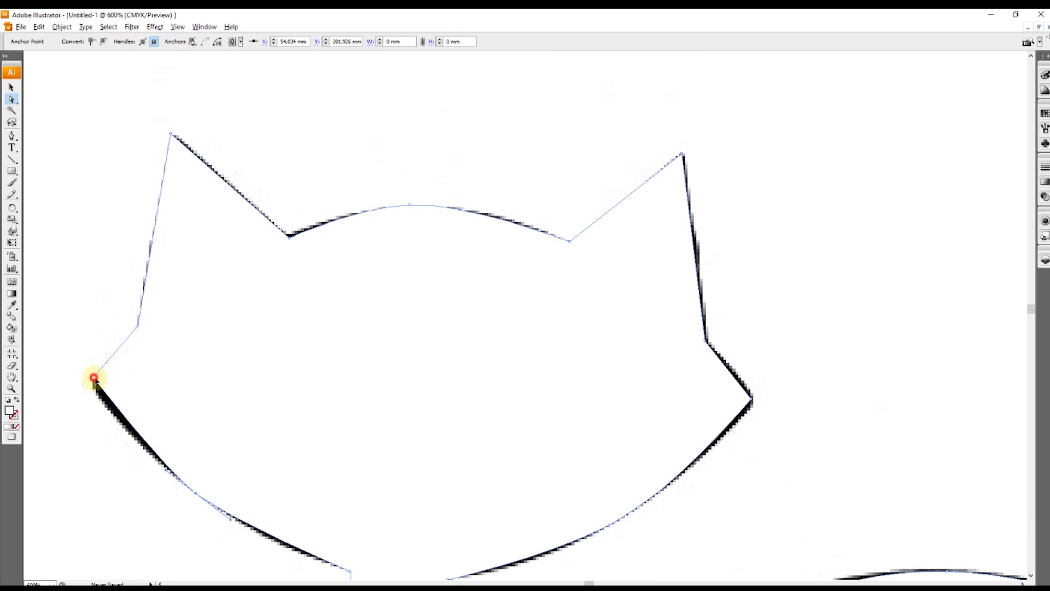
pyautogui.moveTo(94, 377); pyautogui.dragTo(96, 389)
pyautogui.scroll(-2, 216, 357)
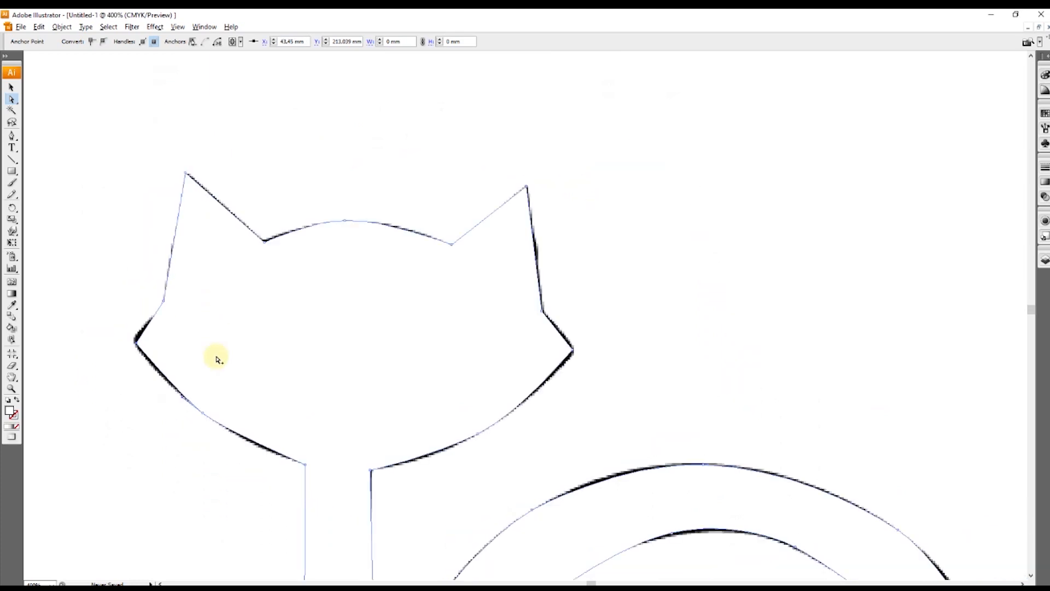
# Select the whole cat path, fill it with black and deselect it.
pyautogui.click(11, 87)
pyautogui.click(312, 284)
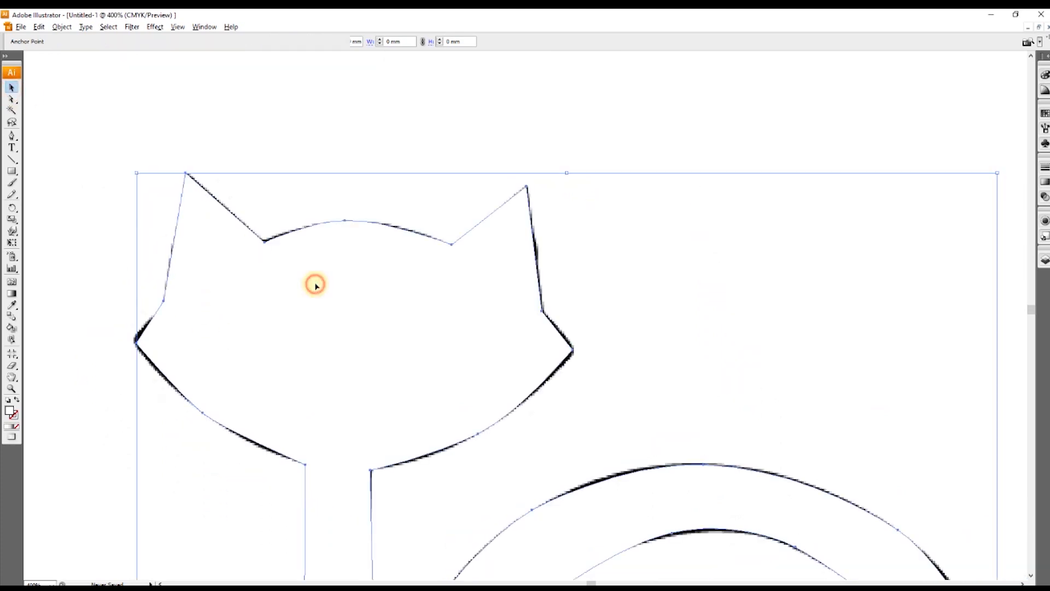
pyautogui.click(75, 42)
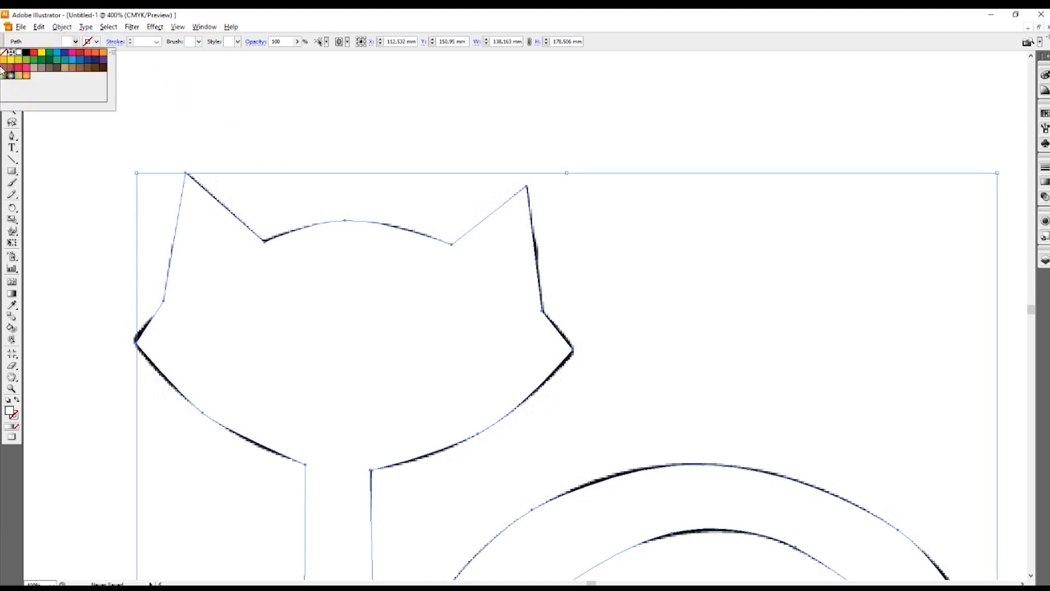
pyautogui.click(25, 54)
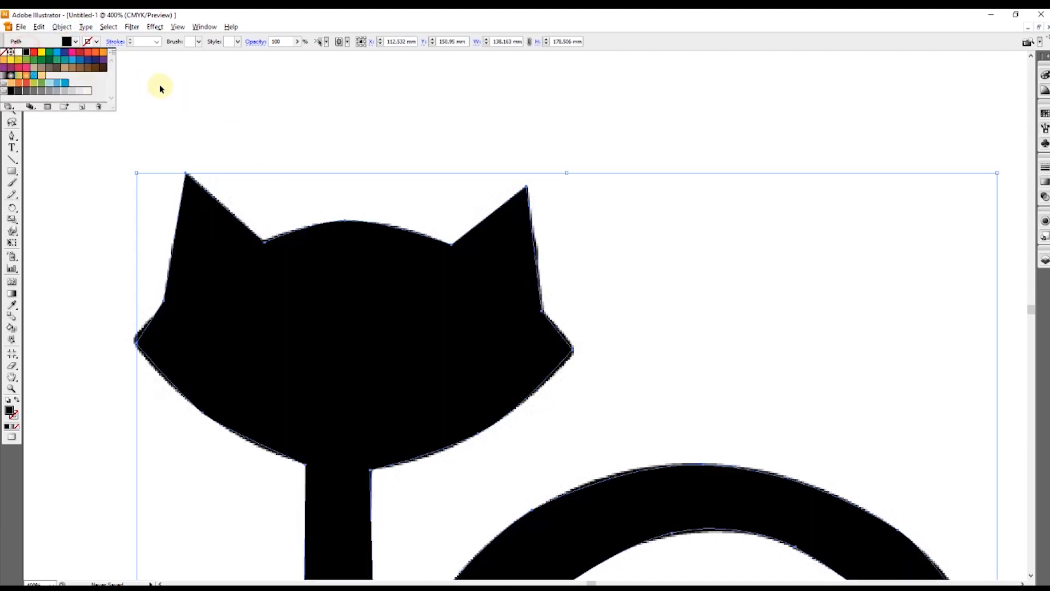
pyautogui.click(277, 90)
# View the artwork at 100% and move the black vector cat off the source image to the empty area right of the artboard.
pyautogui.hotkey('ctrl', '1')
pyautogui.scroll(-1, 278, 177)
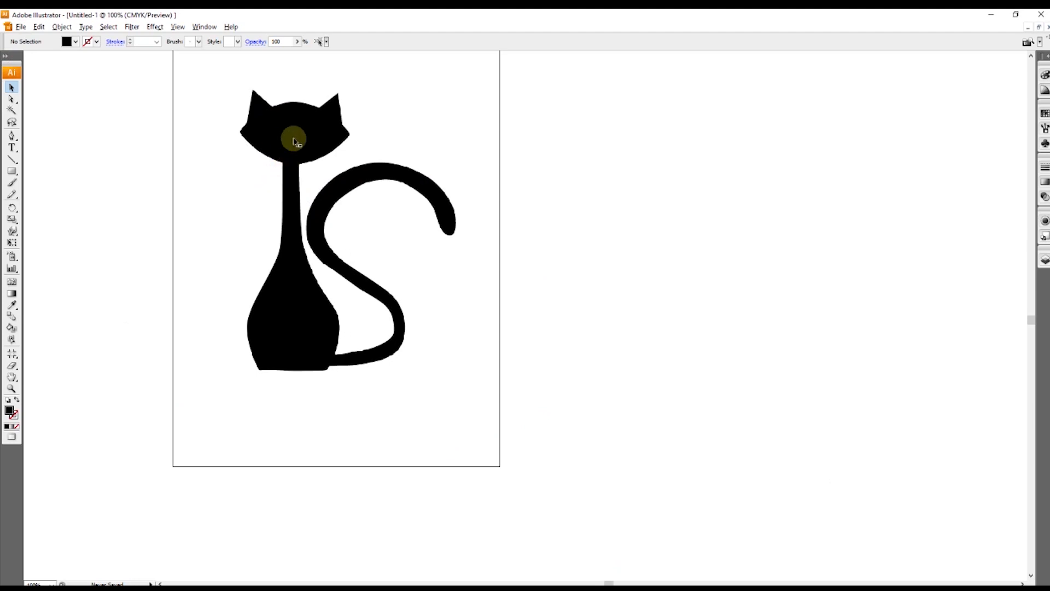
pyautogui.moveTo(293, 136); pyautogui.dragTo(592, 151)
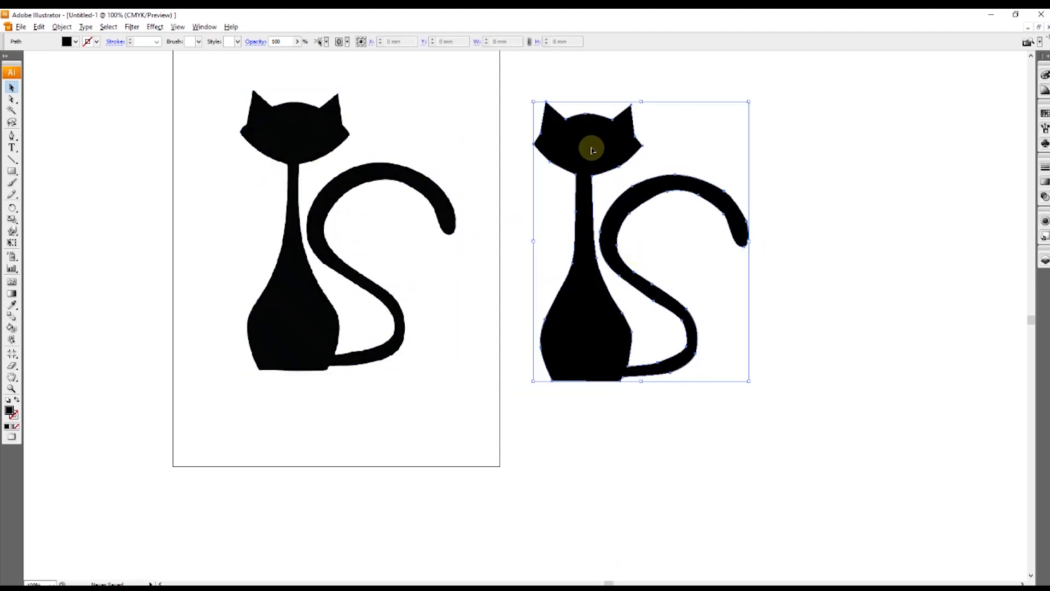
pyautogui.click(280, 142)
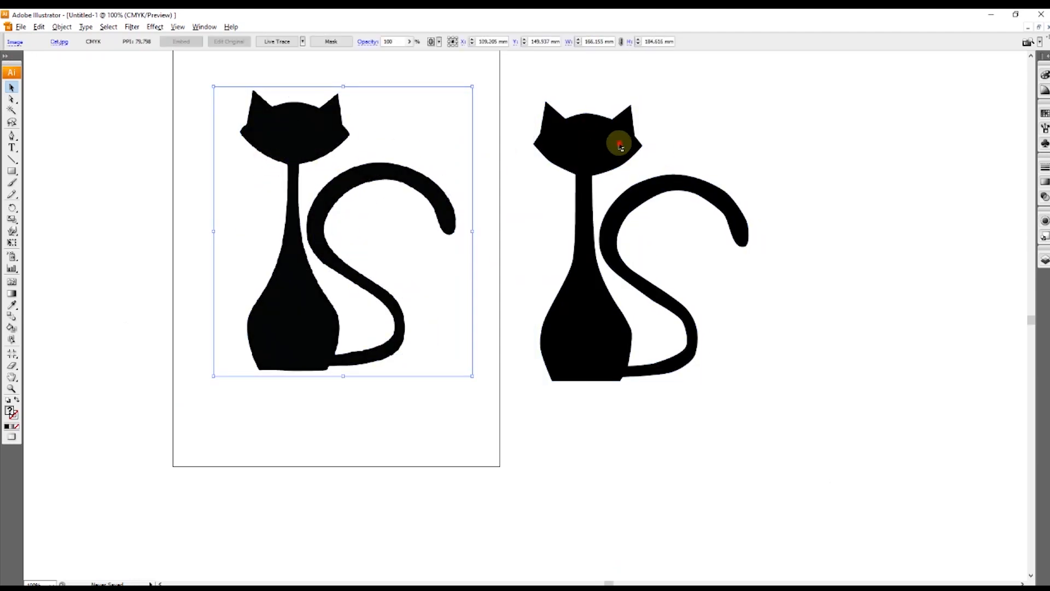
pyautogui.moveTo(617, 141); pyautogui.dragTo(569, 146)
# Delete the source cat image and move the vector cat back onto the artboard.
pyautogui.click(280, 145)
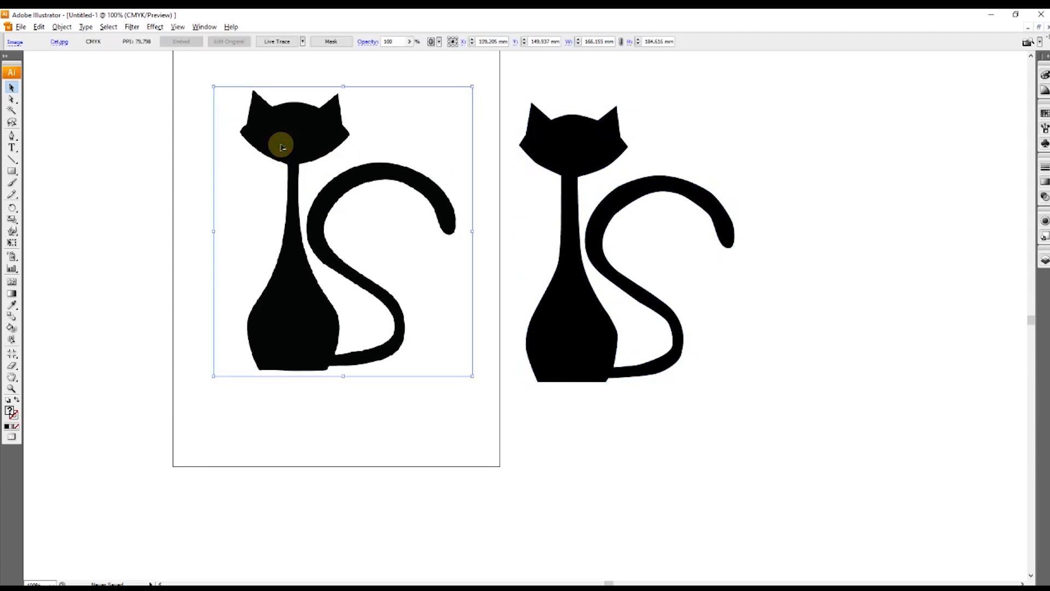
pyautogui.press('Delete')
pyautogui.moveTo(594, 149)
pyautogui.mouseDown()
pyautogui.moveTo(321, 158)
pyautogui.moveTo(319, 146)
pyautogui.mouseUp()
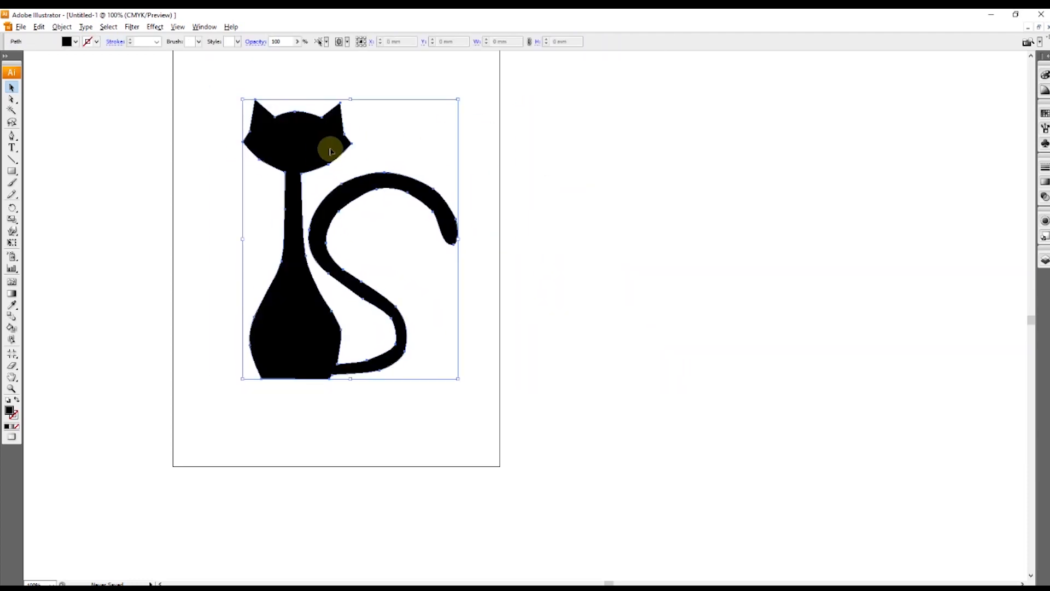
# Expand the collapsed panel dock and copy the vector cat to the clipboard.
pyautogui.click(1046, 56)
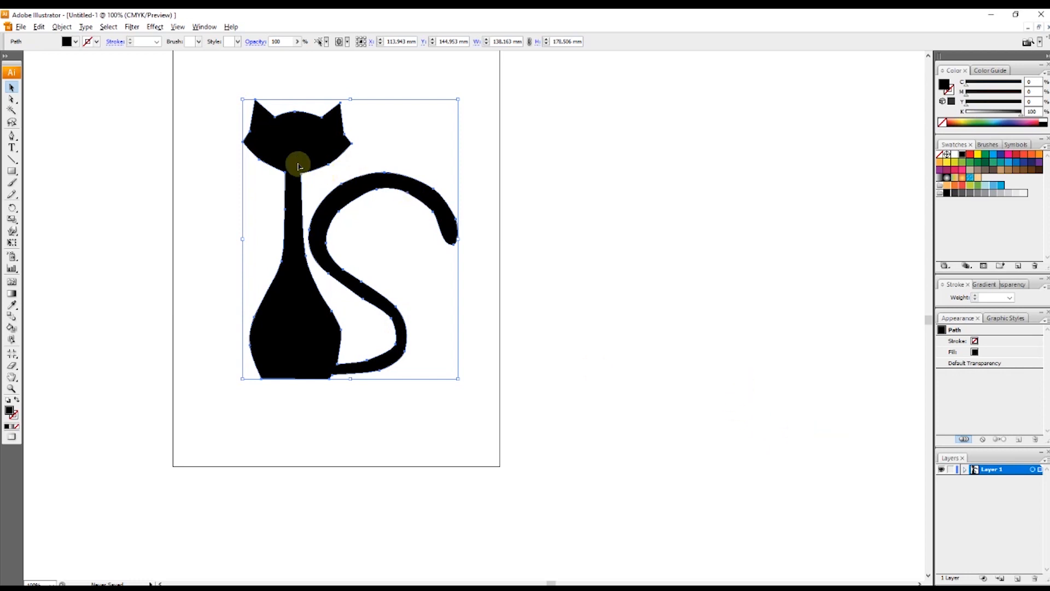
pyautogui.click(39, 27)
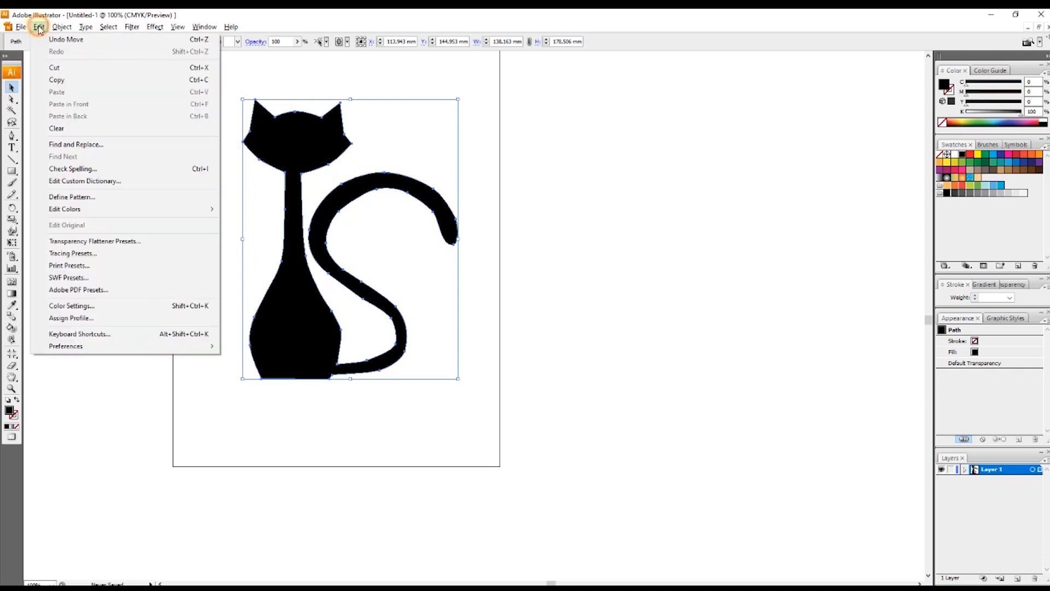
pyautogui.click(65, 80)
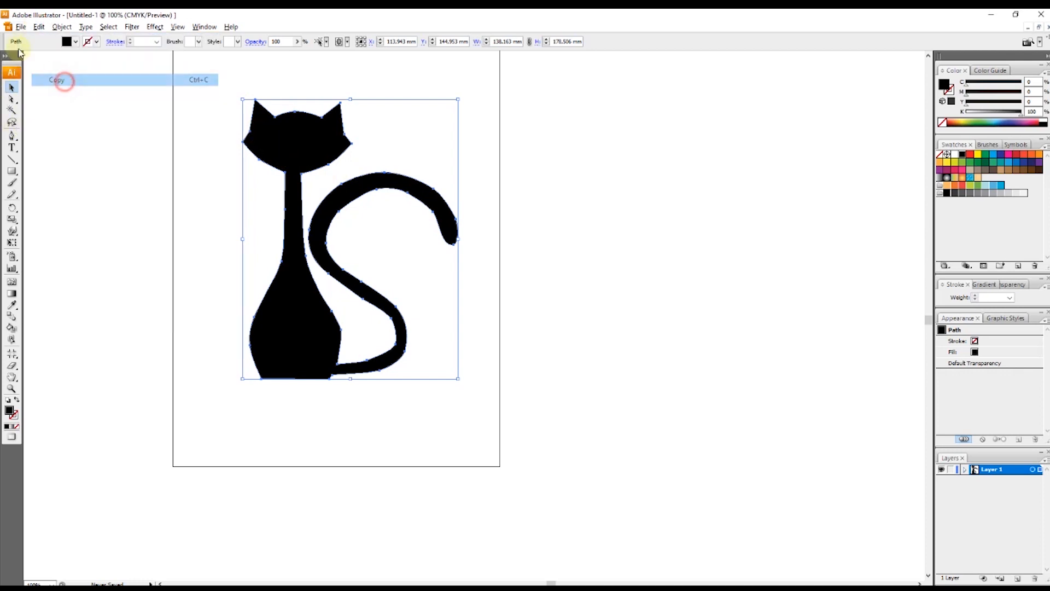
# Paste the copied cat into the document and hide the pasted copy as a backup in Layer 1.
pyautogui.click(38, 27)
pyautogui.click(57, 91)
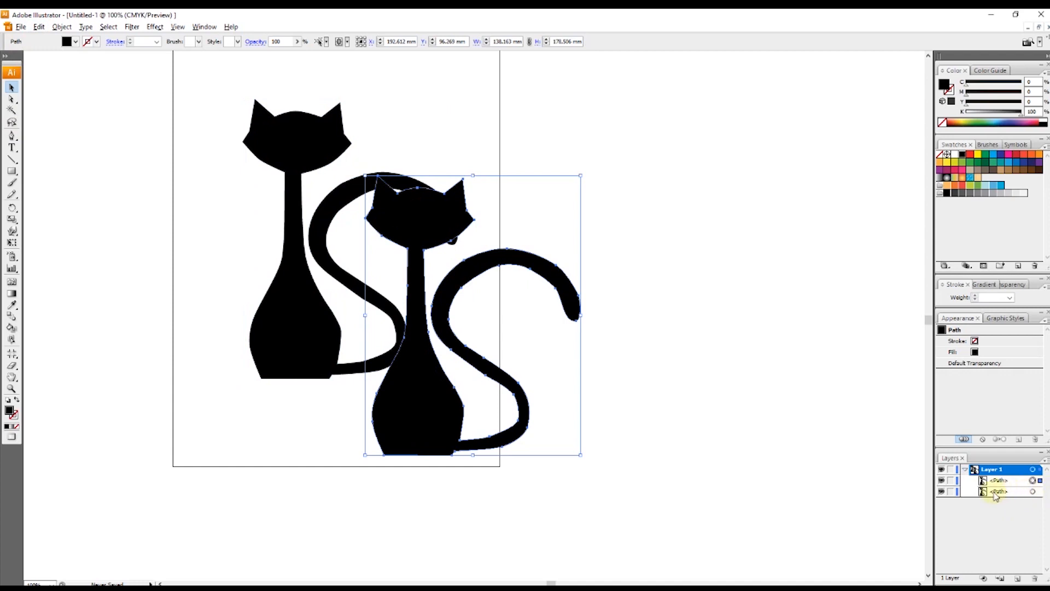
pyautogui.click(941, 481)
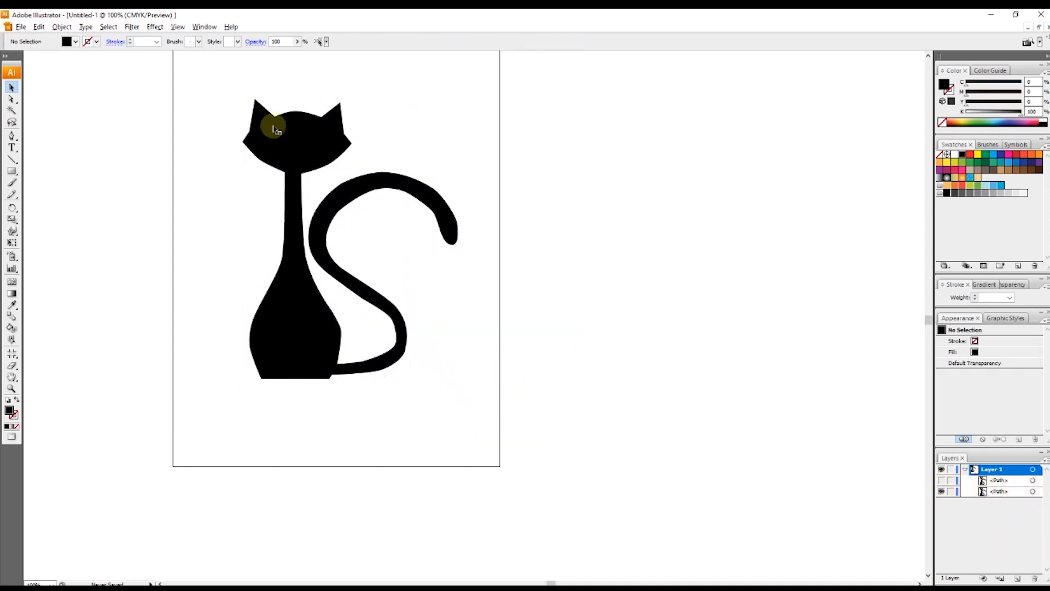
# Using the Line Segment tool, draw two diagonal cut lines across the bases of the left and right ears, about 47 mm and 33 mm wide.
pyautogui.click(298, 140)
pyautogui.scroll(2, 571, 175)
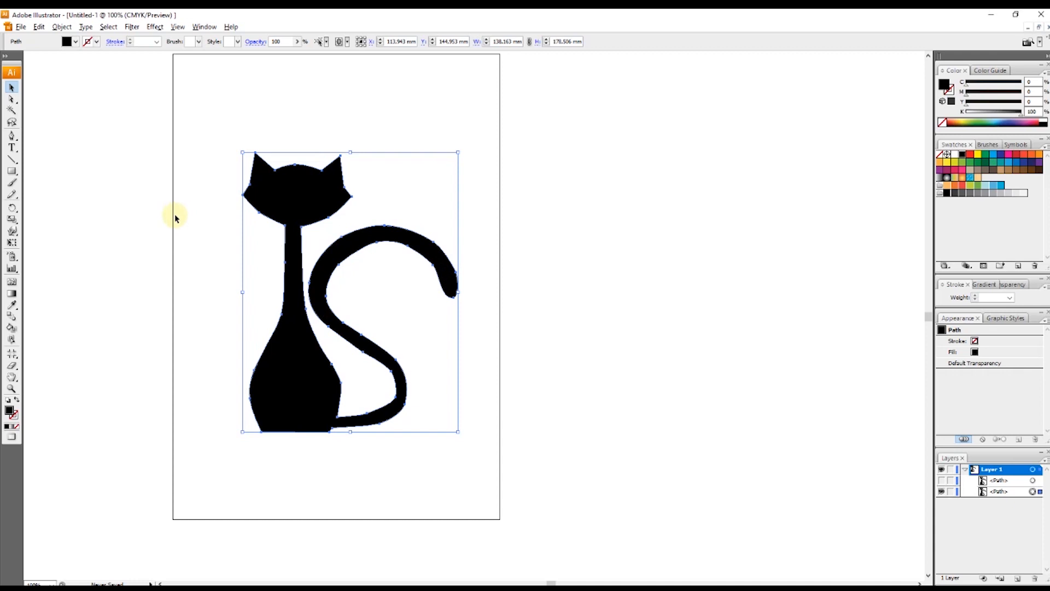
pyautogui.scroll(1, 178, 218)
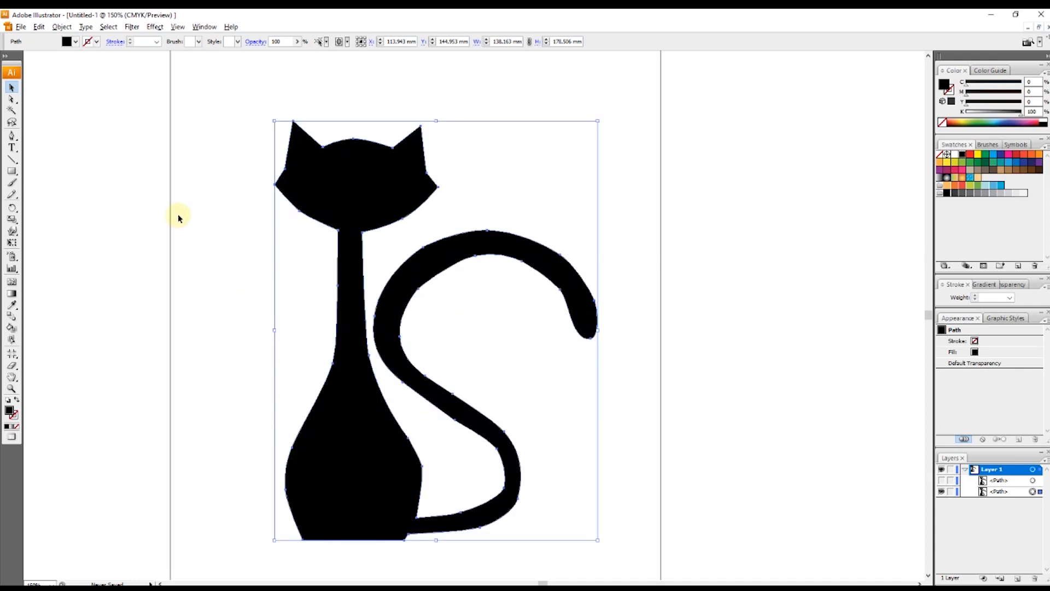
pyautogui.hscroll(2, 181, 216)
pyautogui.click(166, 196)
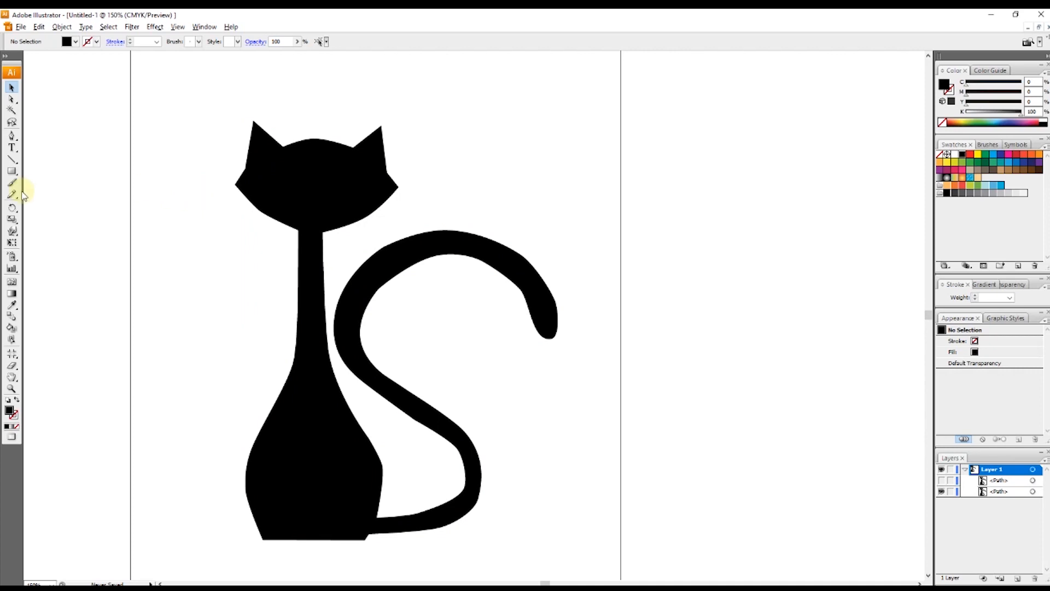
pyautogui.click(10, 160)
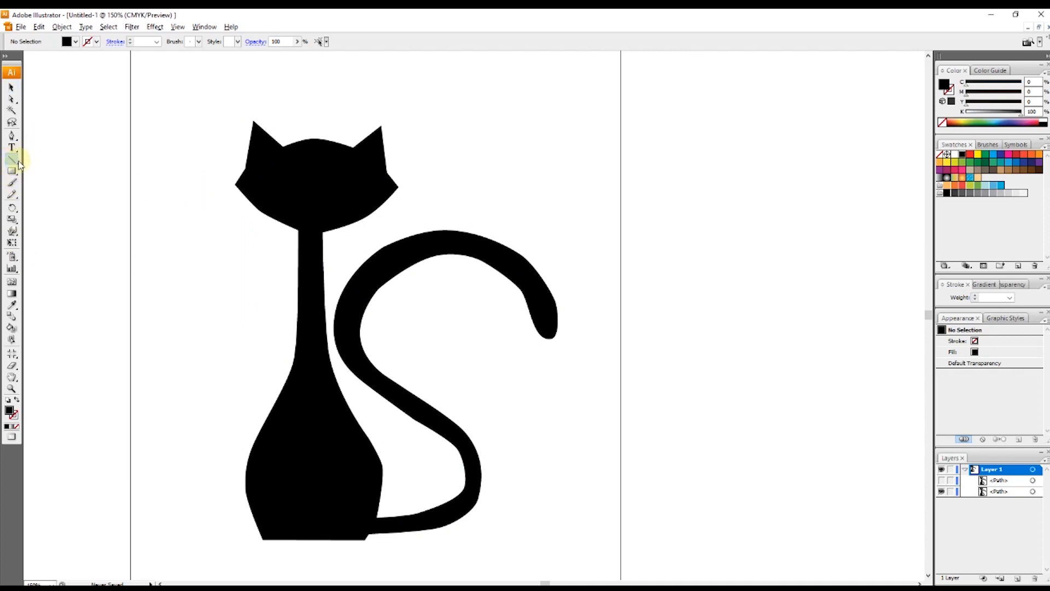
pyautogui.scroll(2, 207, 169)
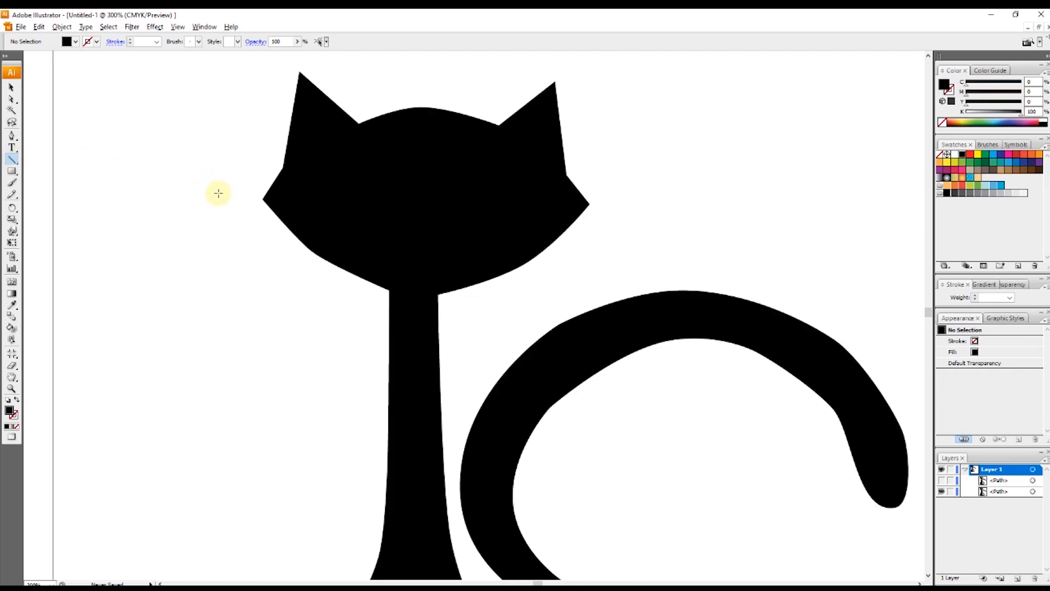
pyautogui.moveTo(230, 202)
pyautogui.mouseDown()
pyautogui.moveTo(378, 98)
pyautogui.moveTo(462, 63)
pyautogui.moveTo(446, 66)
pyautogui.moveTo(613, 212)
pyautogui.mouseUp()
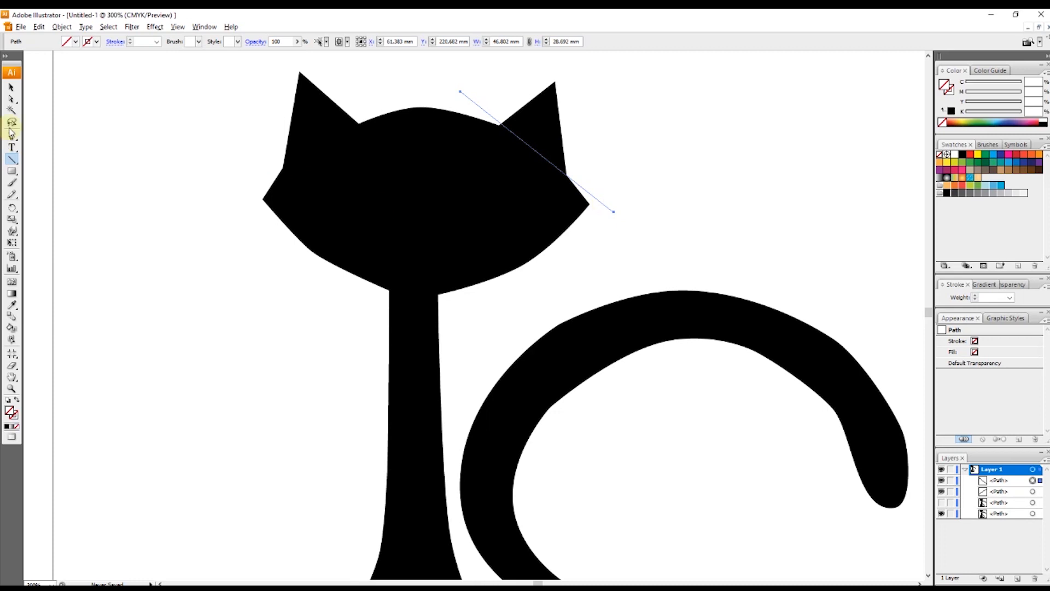
# Give the cut line across the right ear a black stroke.
pyautogui.click(98, 41)
pyautogui.click(26, 52)
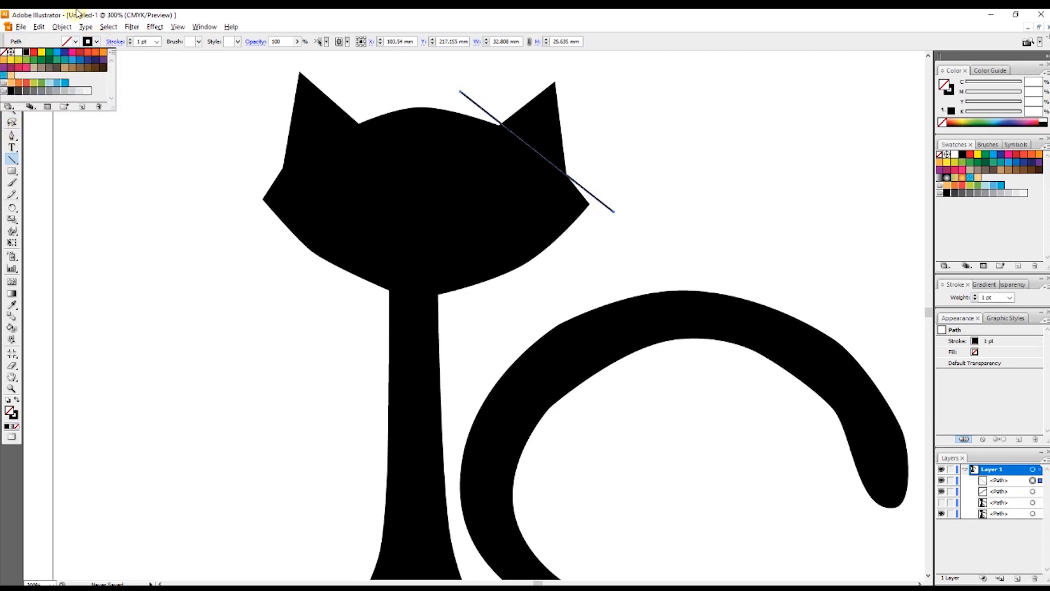
pyautogui.click(276, 9)
pyautogui.click(11, 88)
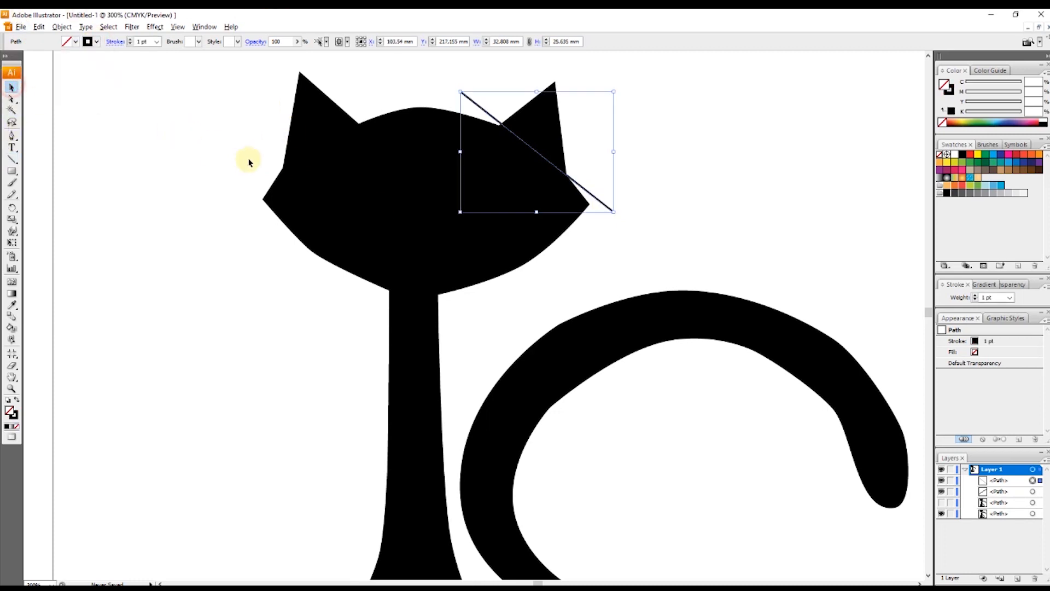
# Select only the cut line across the left ear, without the cat, and give it a yellow stroke.
pyautogui.click(261, 165)
pyautogui.moveTo(265, 155); pyautogui.dragTo(282, 179)
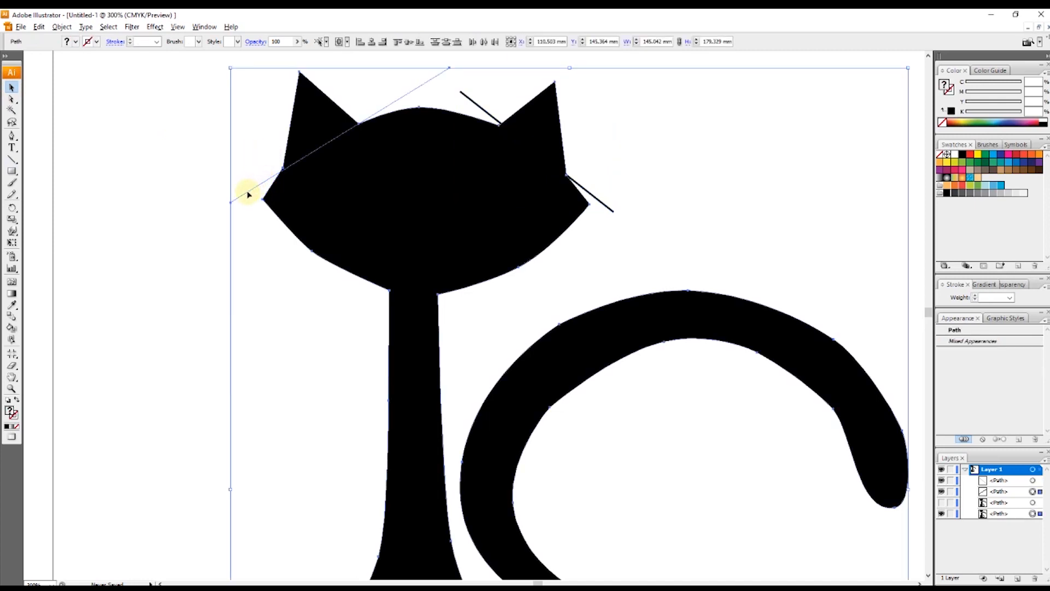
pyautogui.click(1034, 514)
pyautogui.click(1033, 491)
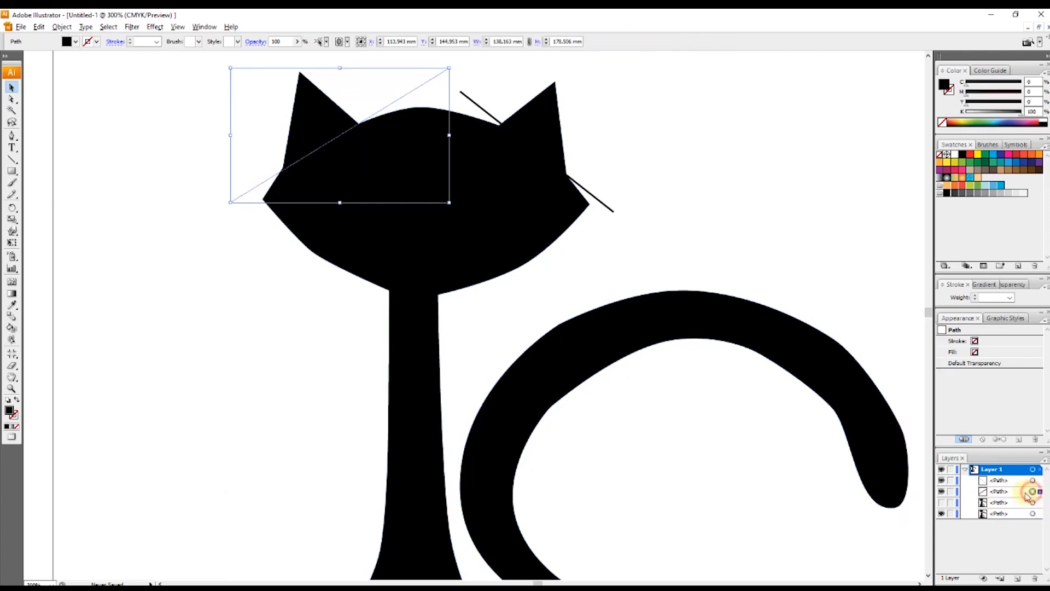
pyautogui.click(90, 46)
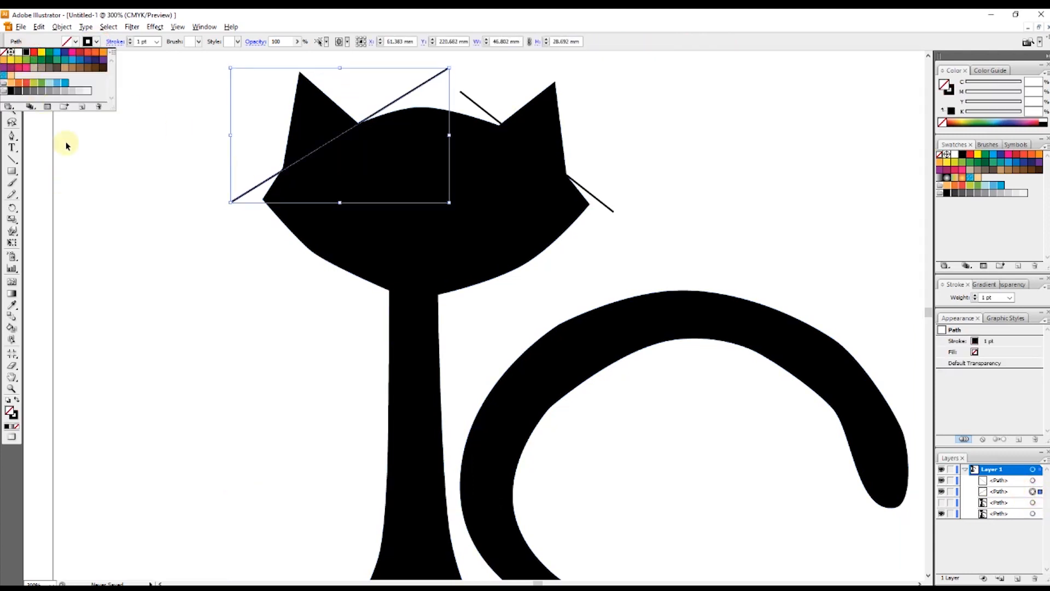
pyautogui.click(41, 52)
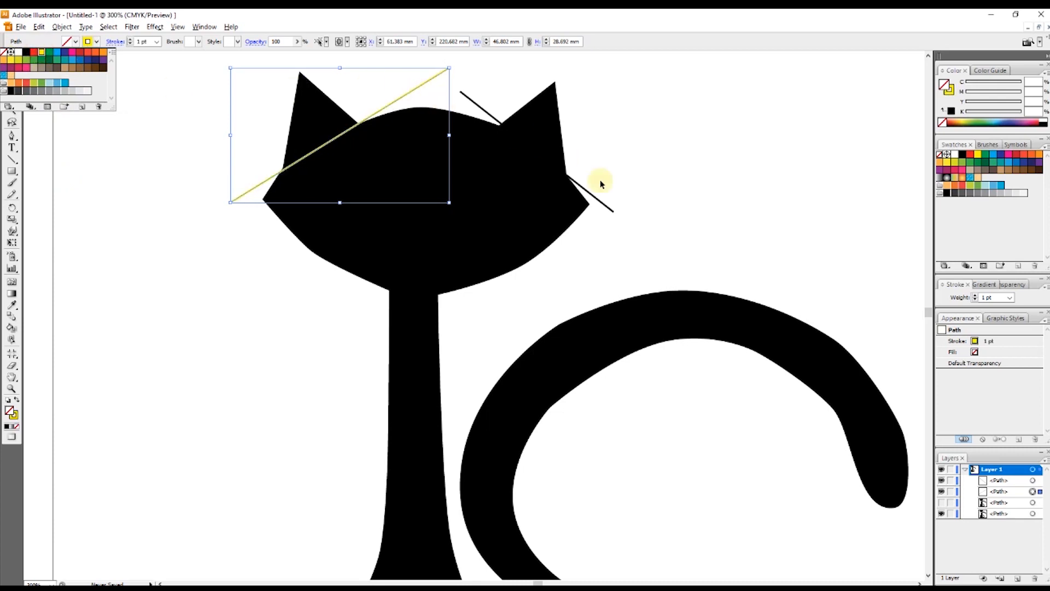
# Set the stroke of the cut line across the right ear to yellow and deselect it.
pyautogui.click(590, 194)
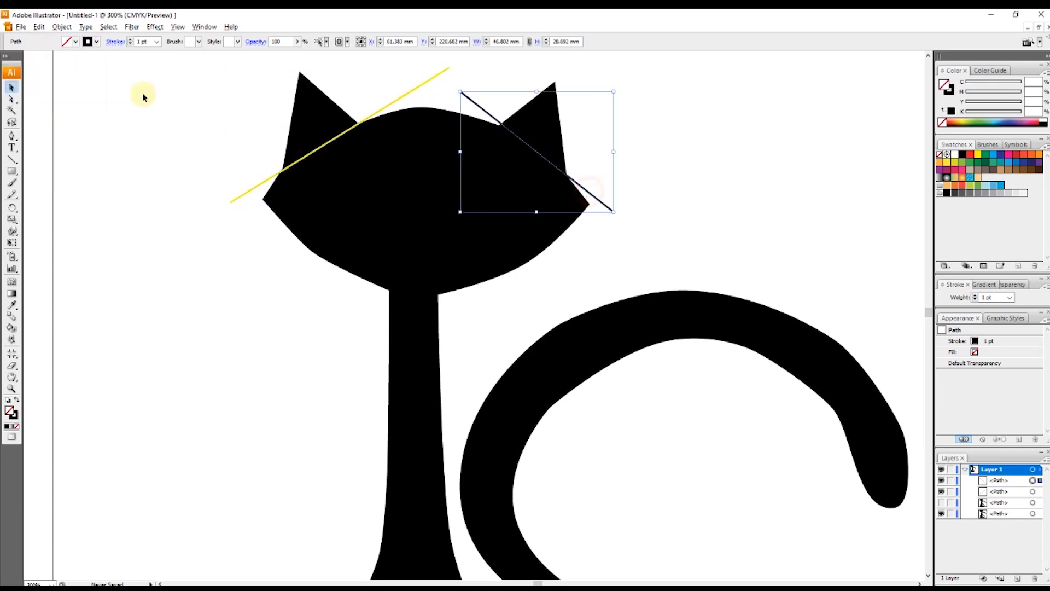
pyautogui.click(90, 44)
pyautogui.click(41, 53)
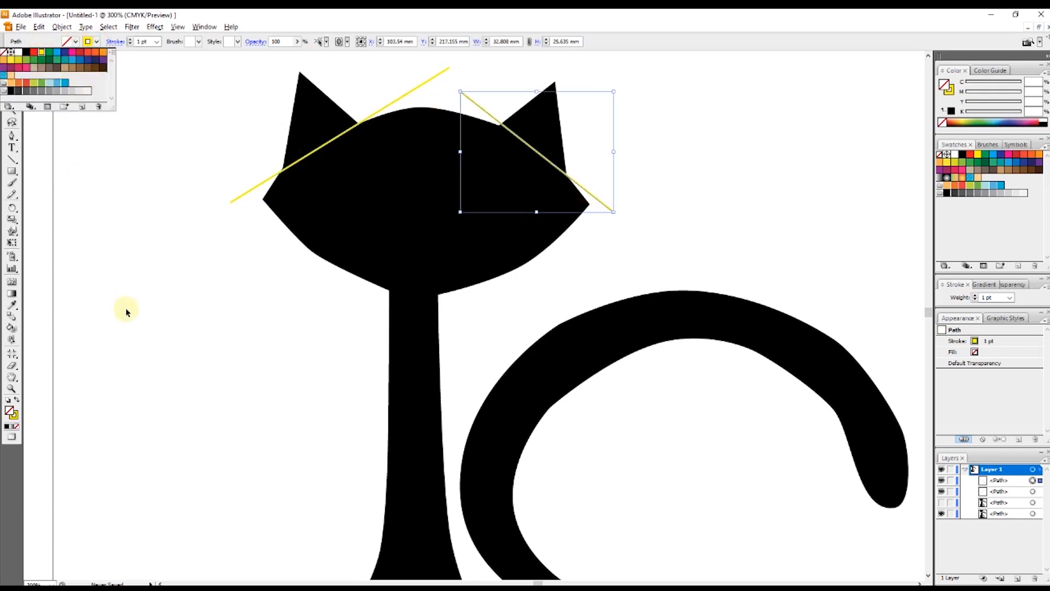
pyautogui.click(125, 308)
# Draw two near-horizontal yellow lines, one about 88 mm wide across the middle of the head and one where the head meets the neck.
pyautogui.scroll(-2, 125, 308)
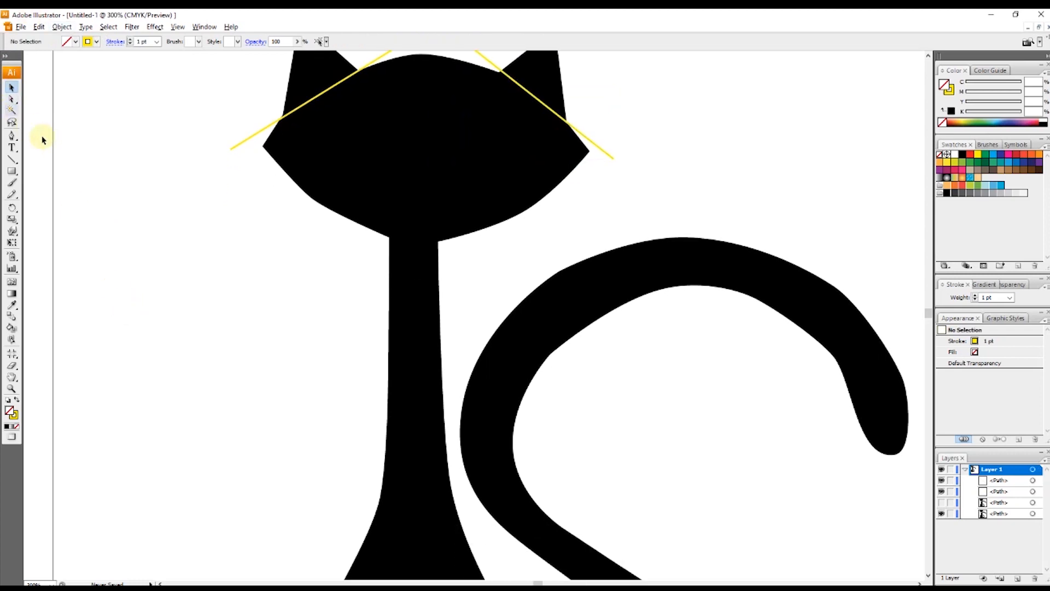
pyautogui.click(11, 160)
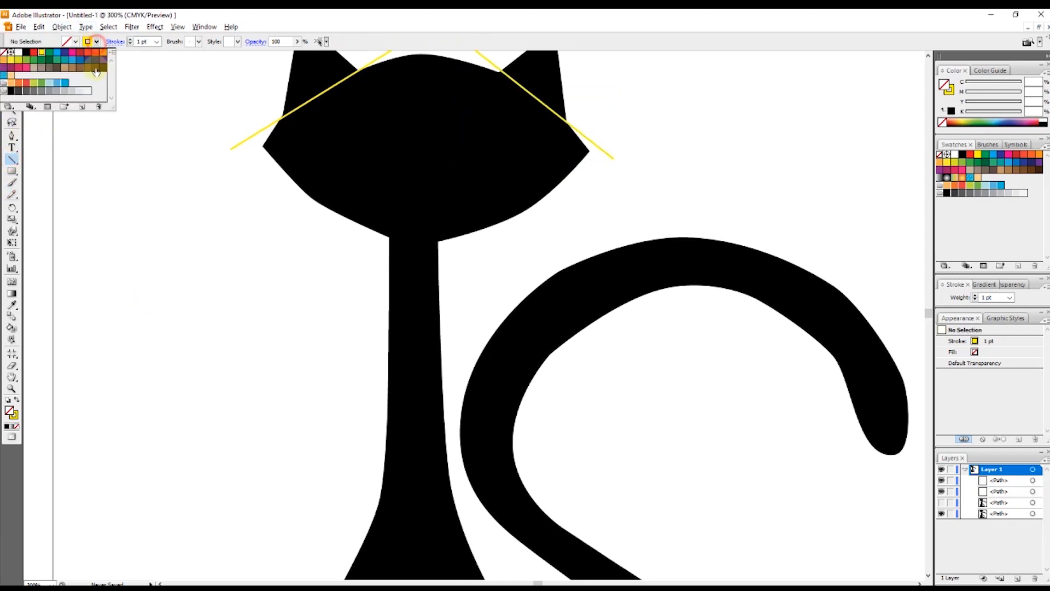
pyautogui.click(96, 42)
pyautogui.click(43, 52)
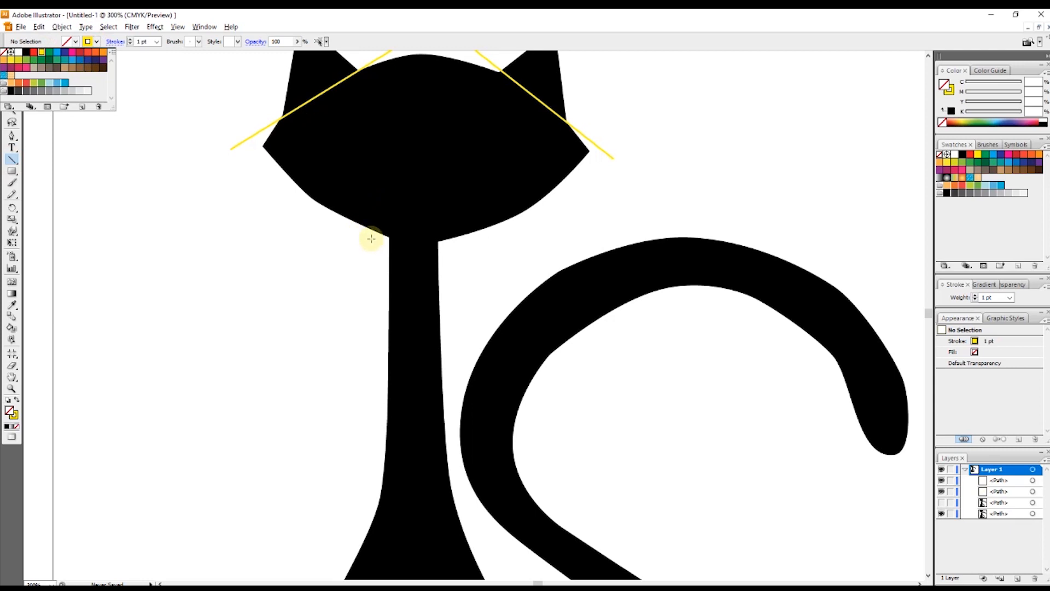
pyautogui.moveTo(255, 145); pyautogui.dragTo(667, 153)
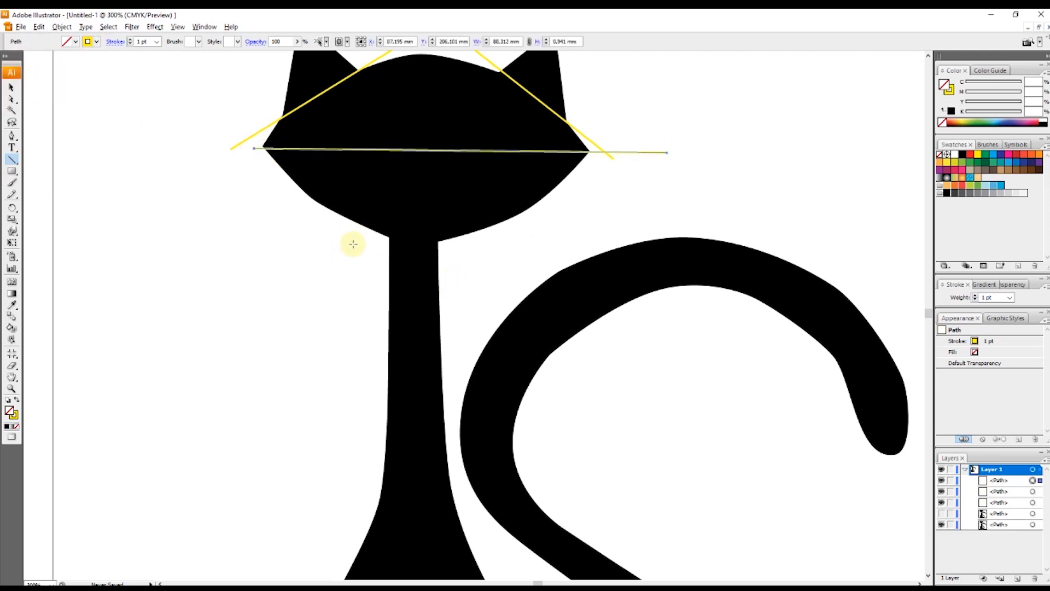
pyautogui.moveTo(363, 238); pyautogui.dragTo(499, 241)
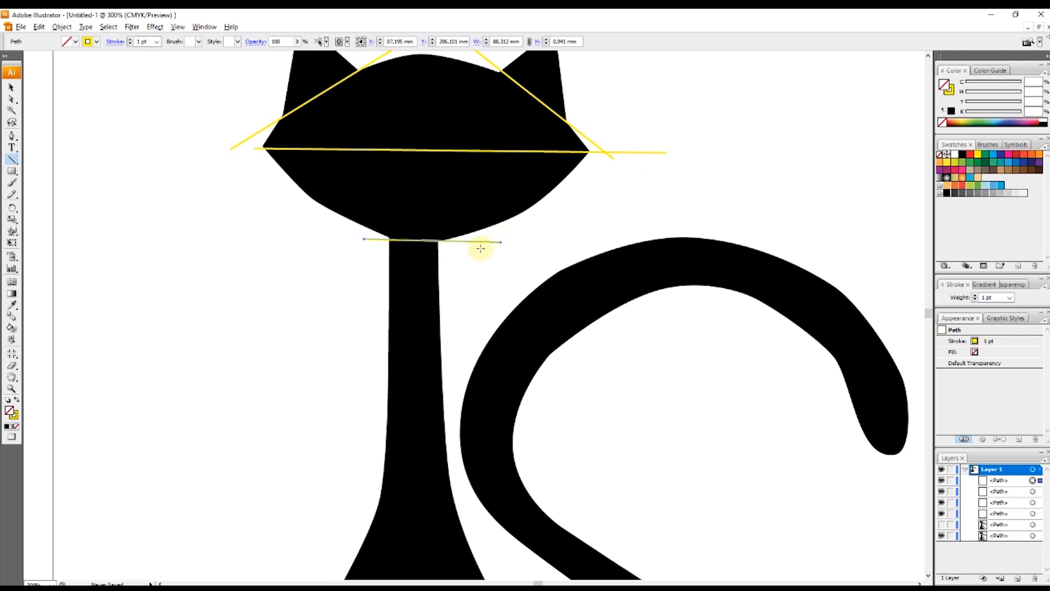
# Draw three slanted cut lines across the body: below the neck, through the middle, and about 67 mm wide near the base.
pyautogui.scroll(-5, 478, 245)
pyautogui.moveTo(356, 239); pyautogui.dragTo(565, 347)
pyautogui.scroll(-2, 558, 345)
pyautogui.moveTo(273, 361); pyautogui.dragTo(597, 314)
pyautogui.scroll(-1, 458, 507)
pyautogui.moveTo(276, 432); pyautogui.dragTo(592, 409)
# Draw four cut lines across the tail, from its lower bend up to just before the tip.
pyautogui.scroll(2, 668, 372)
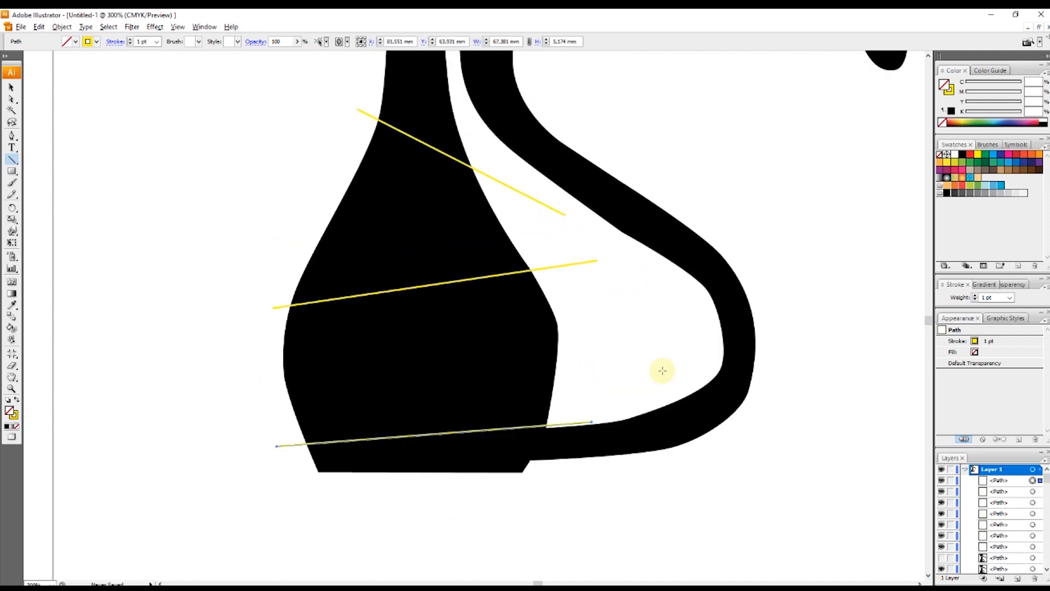
pyautogui.moveTo(663, 376); pyautogui.dragTo(764, 336)
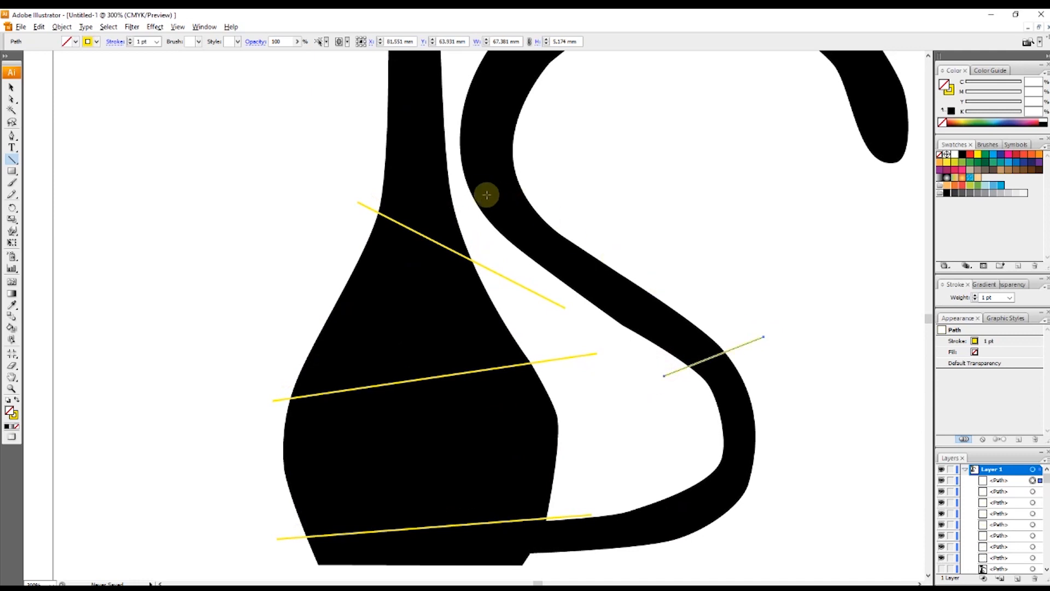
pyautogui.moveTo(468, 195); pyautogui.dragTo(606, 189)
pyautogui.scroll(4, 630, 190)
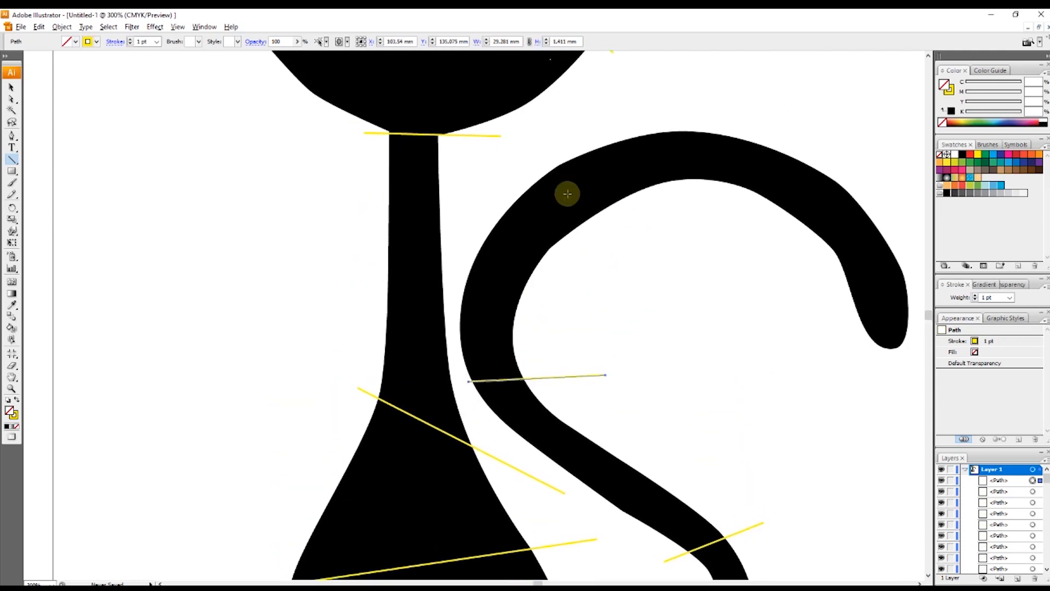
pyautogui.moveTo(500, 186); pyautogui.dragTo(659, 306)
pyautogui.moveTo(884, 186); pyautogui.dragTo(798, 295)
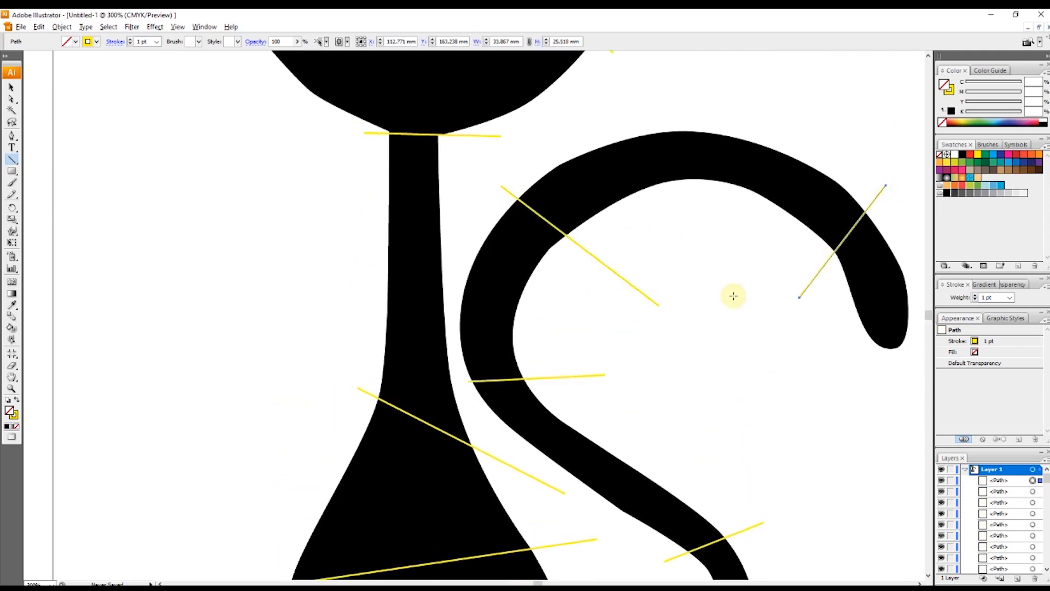
# View the artwork at 100% and select the visible cat together with all the cut lines.
pyautogui.hotkey('ctrl', '1')
pyautogui.hscroll(5, 734, 300)
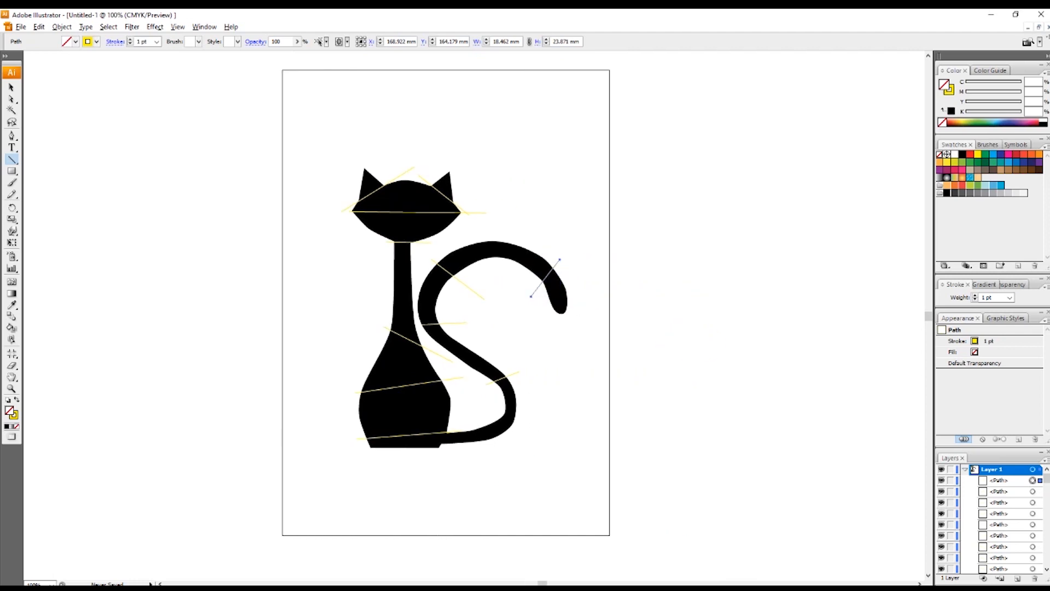
pyautogui.click(6, 86)
pyautogui.moveTo(300, 118); pyautogui.dragTo(601, 483)
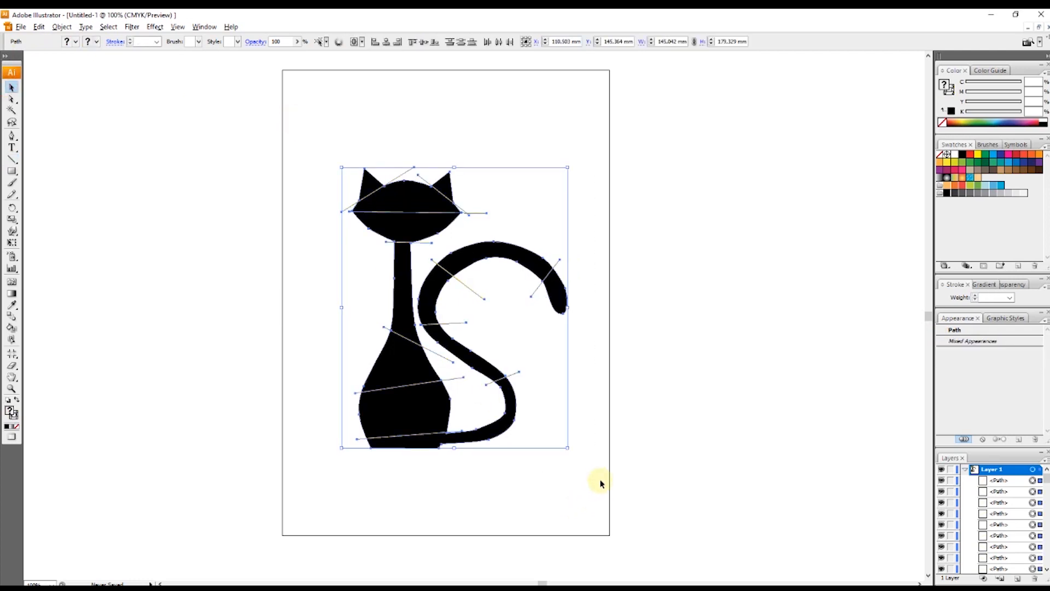
# Show the Pathfinder options beside the artboard, divide the cat along the cut lines with Divide, and deselect the result.
pyautogui.click(206, 27)
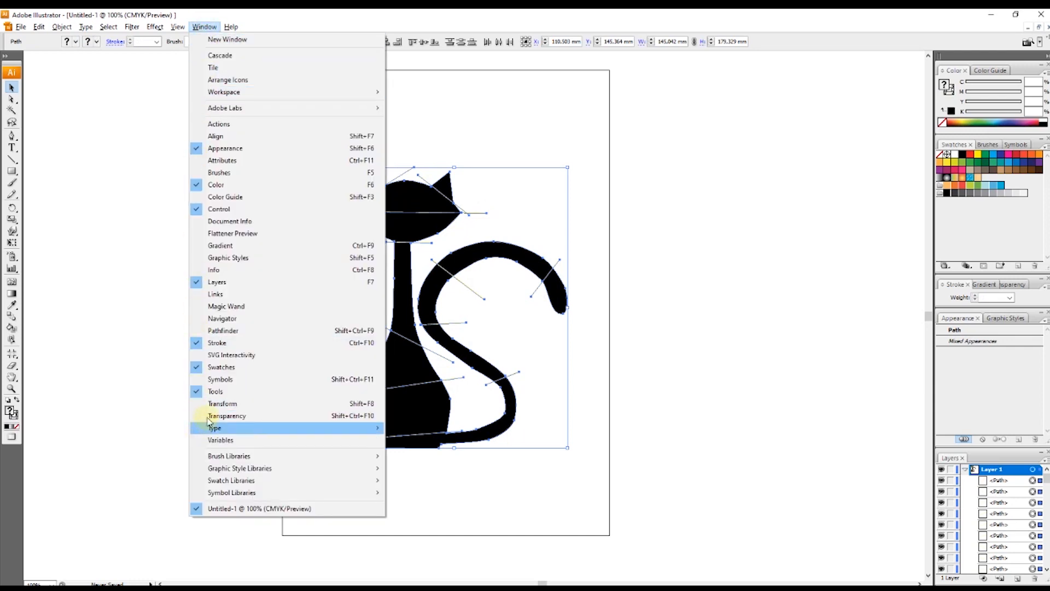
pyautogui.click(226, 332)
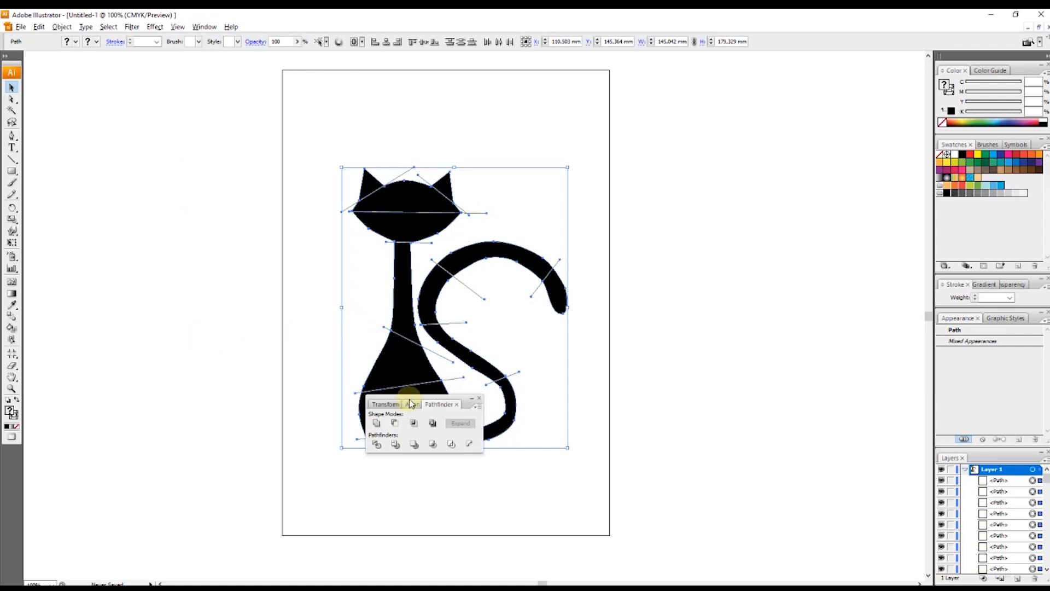
pyautogui.moveTo(412, 402); pyautogui.dragTo(779, 160)
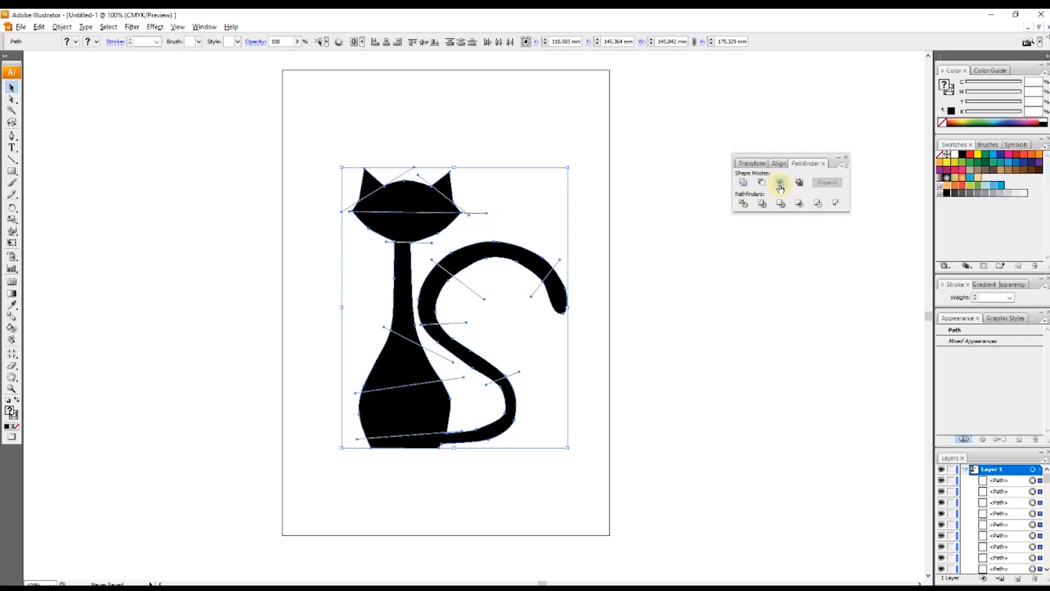
pyautogui.click(744, 205)
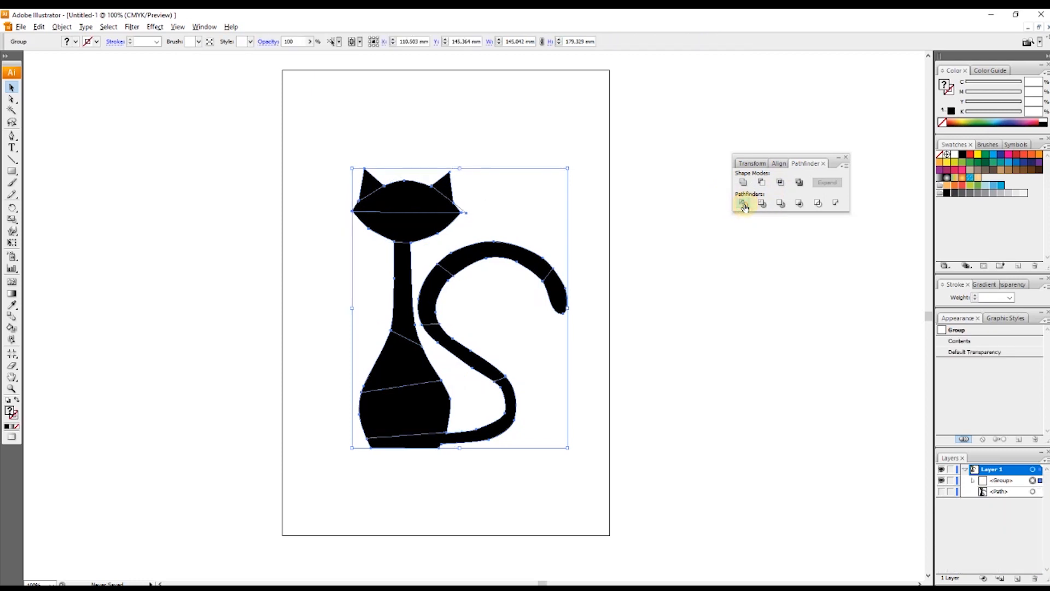
pyautogui.click(658, 269)
# Ungroup the divided cat into individual pieces and deselect them.
pyautogui.click(403, 206)
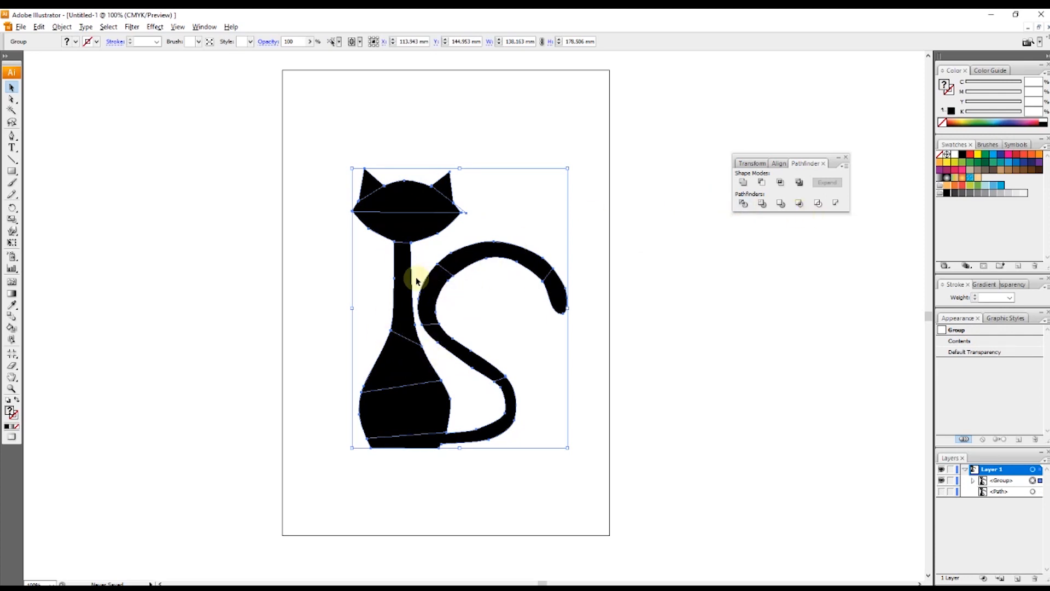
pyautogui.keyDown('alt'); pyautogui.scroll(2, 407, 278); pyautogui.keyUp('alt')
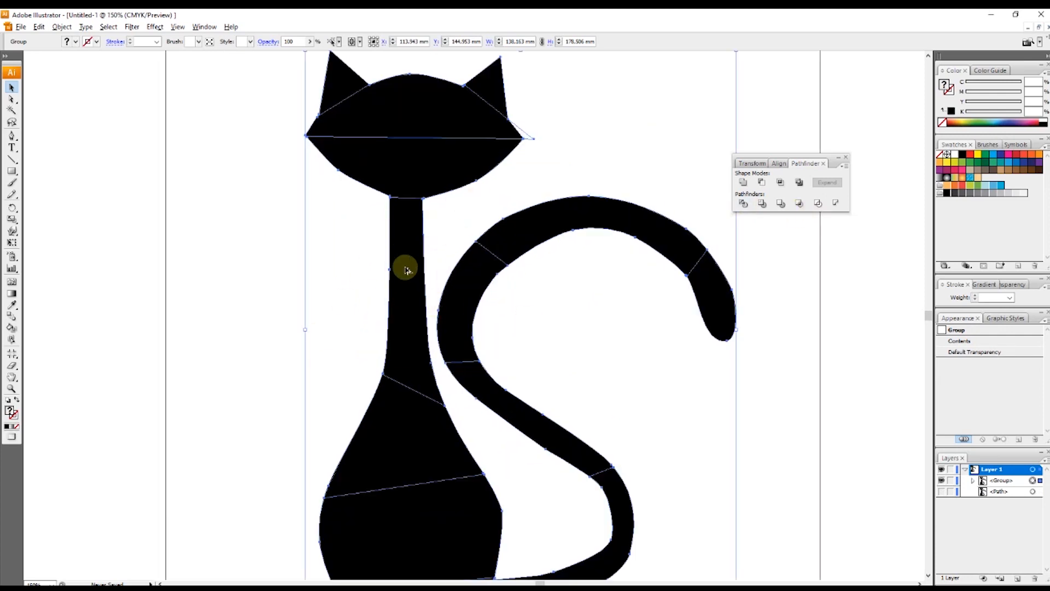
pyautogui.keyDown('alt'); pyautogui.scroll(-1, 408, 283); pyautogui.keyUp('alt')
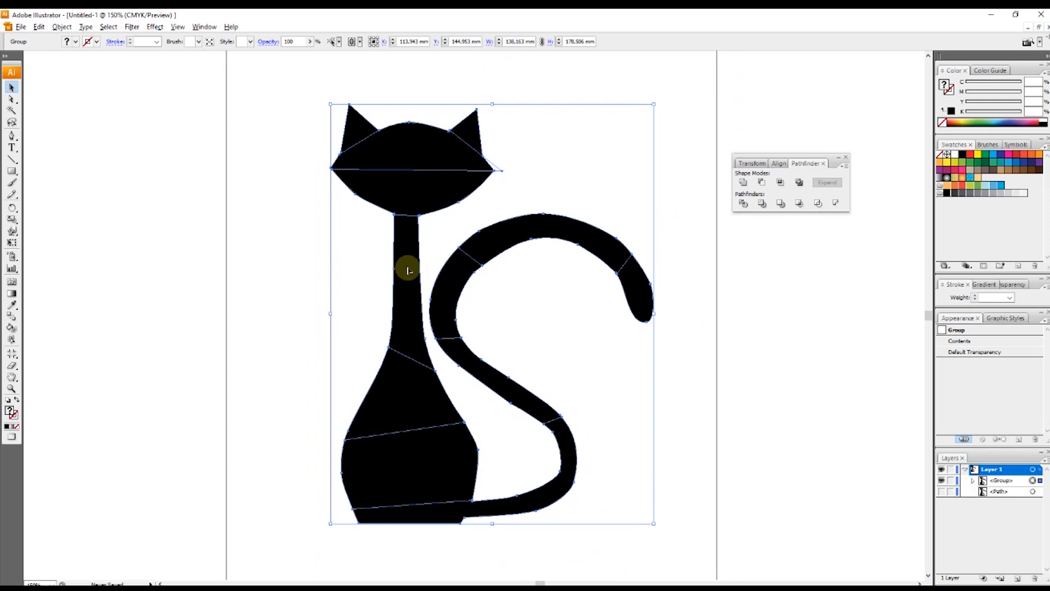
pyautogui.rightClick(422, 192)
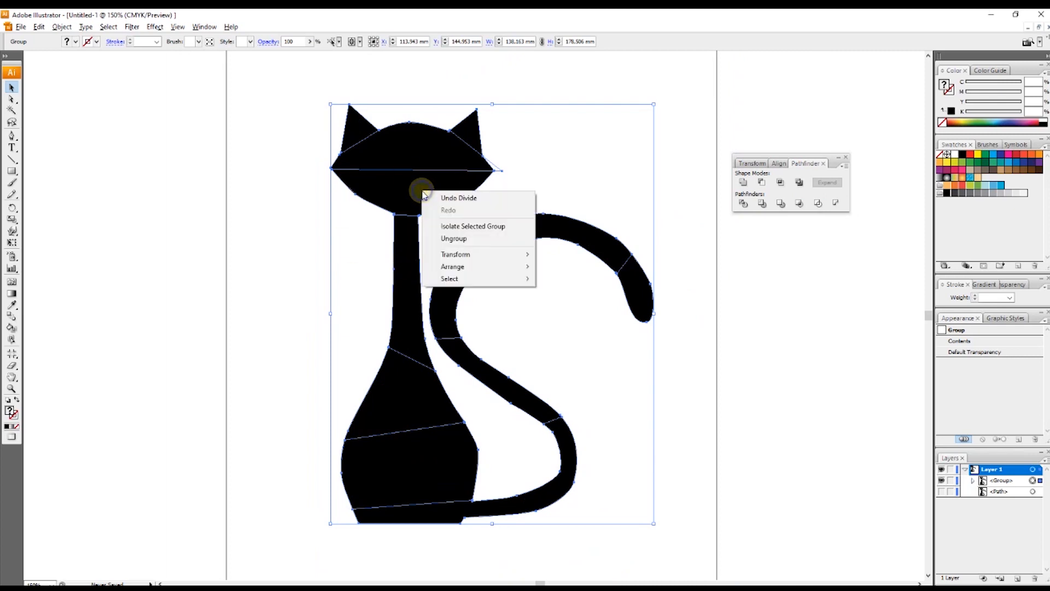
pyautogui.click(446, 239)
pyautogui.click(264, 222)
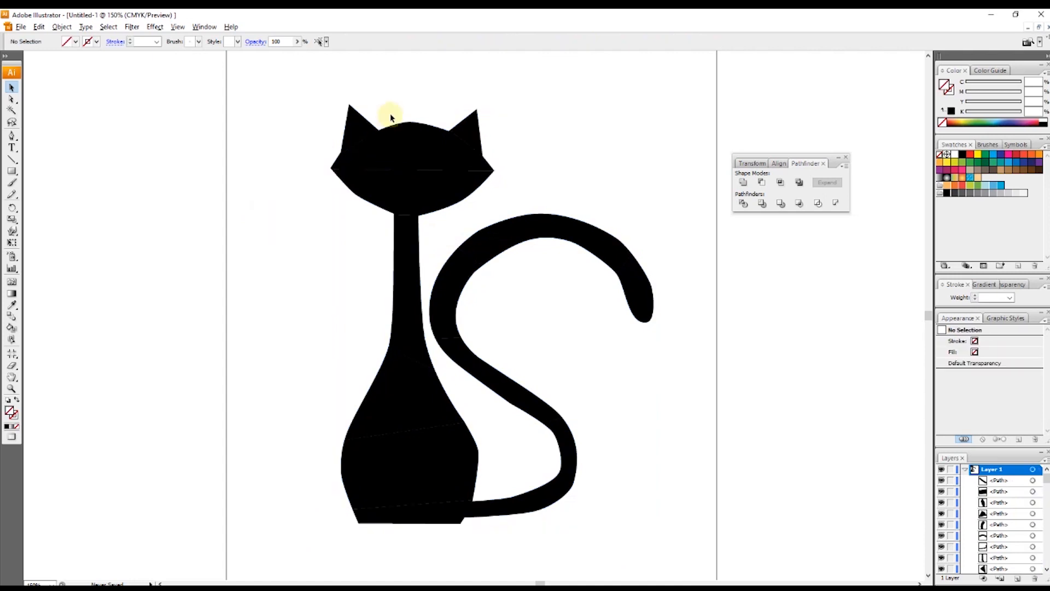
# Test the separated pieces by moving the cat's left ear and upper head away, undoing each move.
pyautogui.moveTo(352, 128); pyautogui.dragTo(331, 112)
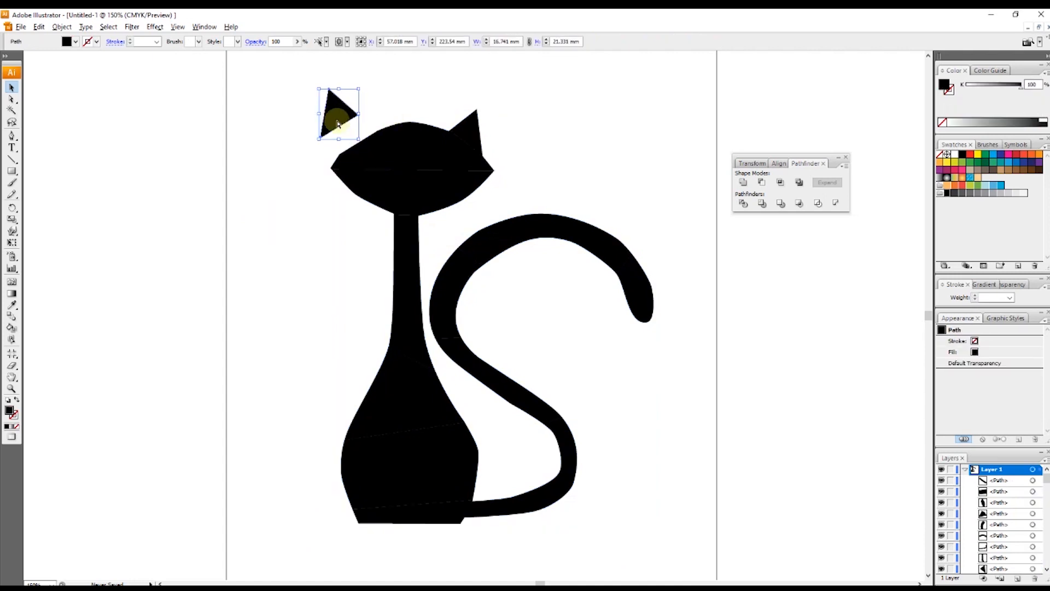
pyautogui.hotkey('ctrl', 'z')
pyautogui.click(469, 121)
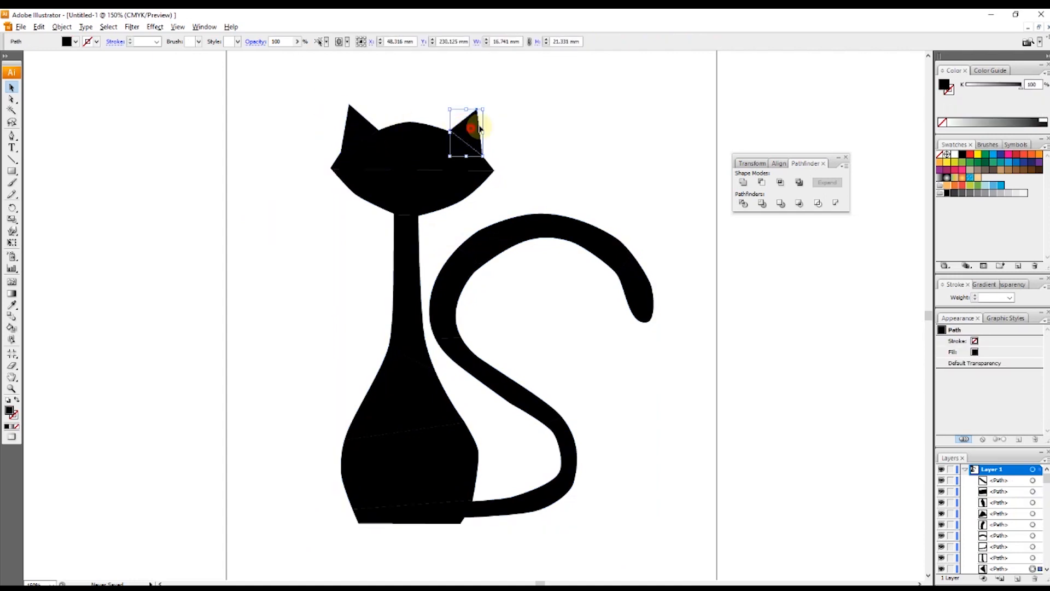
pyautogui.moveTo(419, 173); pyautogui.dragTo(264, 170)
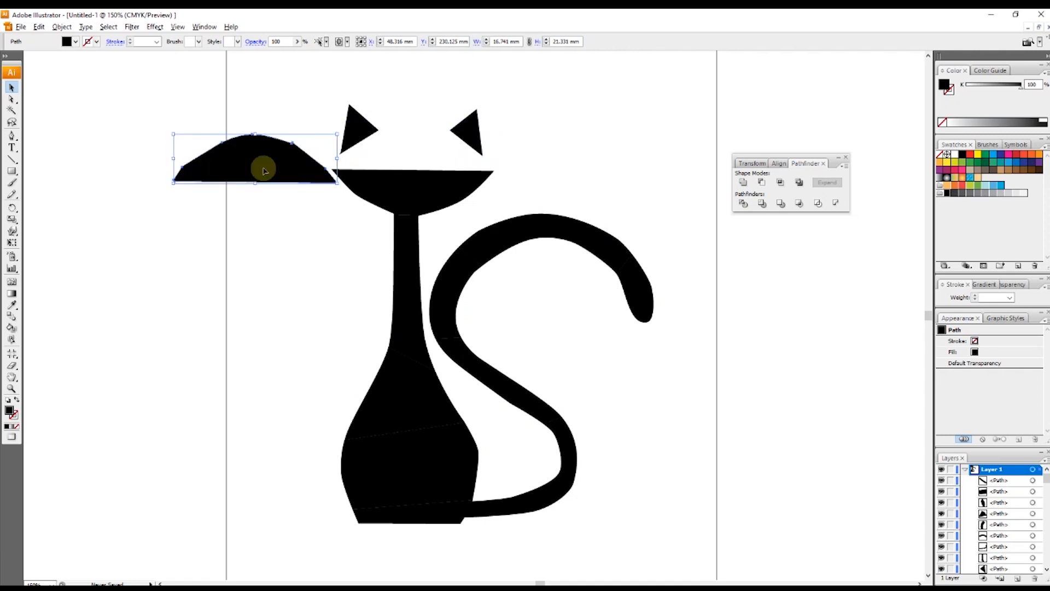
pyautogui.hotkey('ctrl', 'z')
pyautogui.click(548, 160)
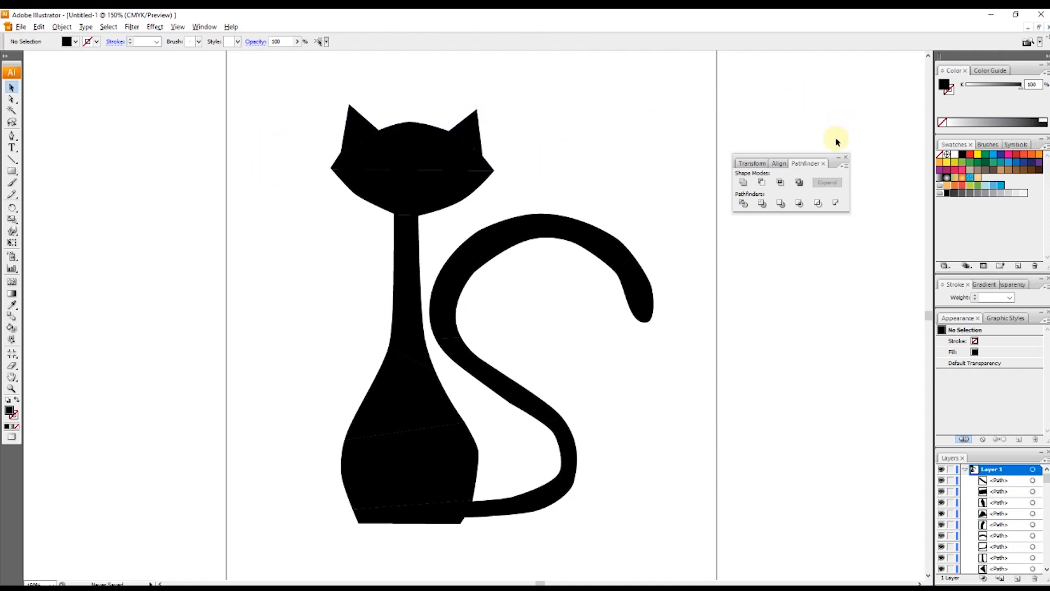
# Hide the Pathfinder options and add the text BLACK in the empty area above the cat's tail.
pyautogui.click(847, 159)
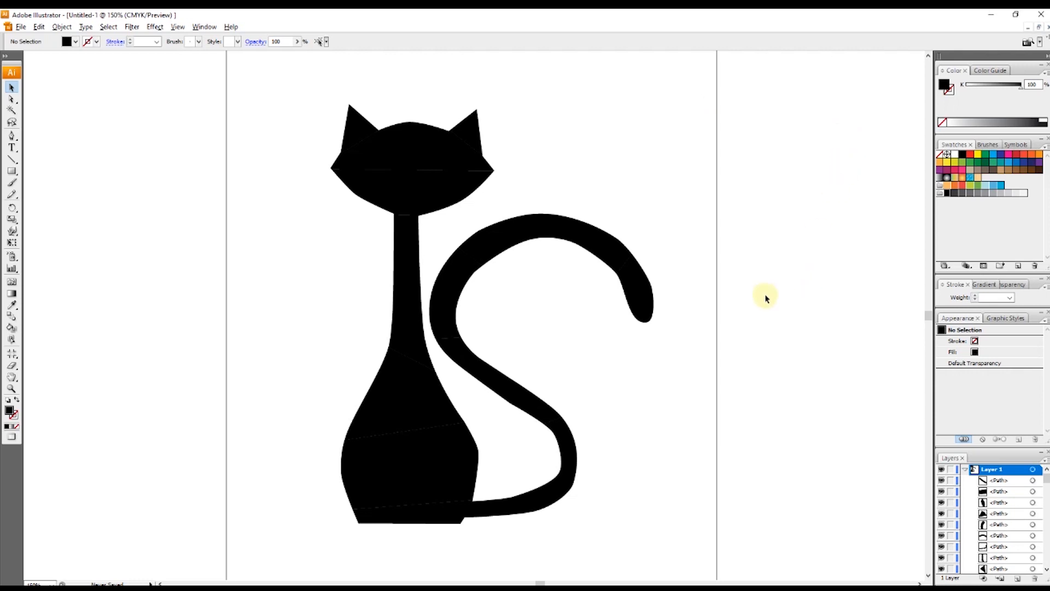
pyautogui.scroll(-1, 777, 310)
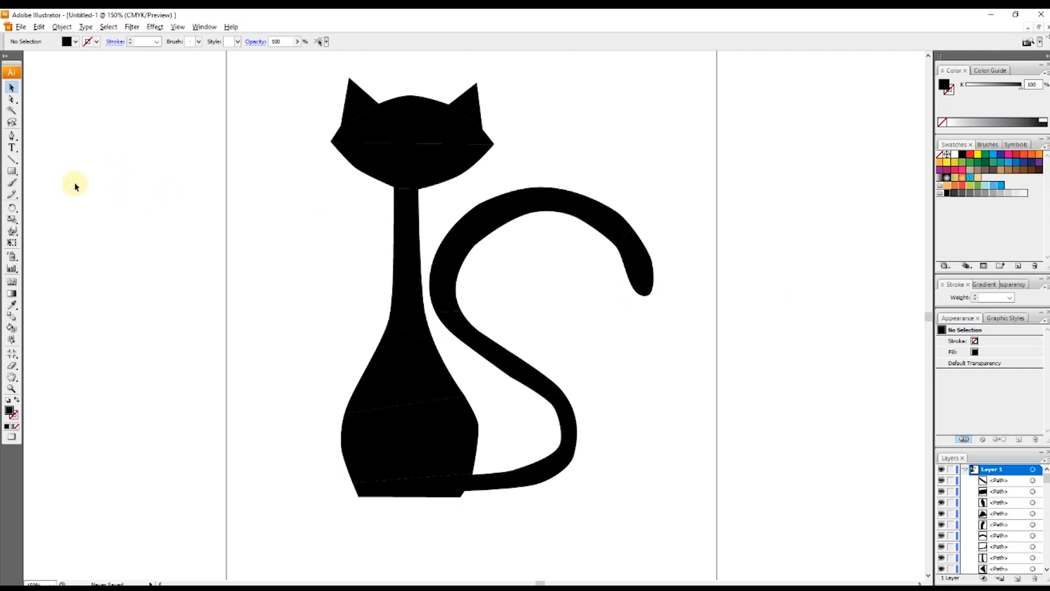
pyautogui.click(12, 148)
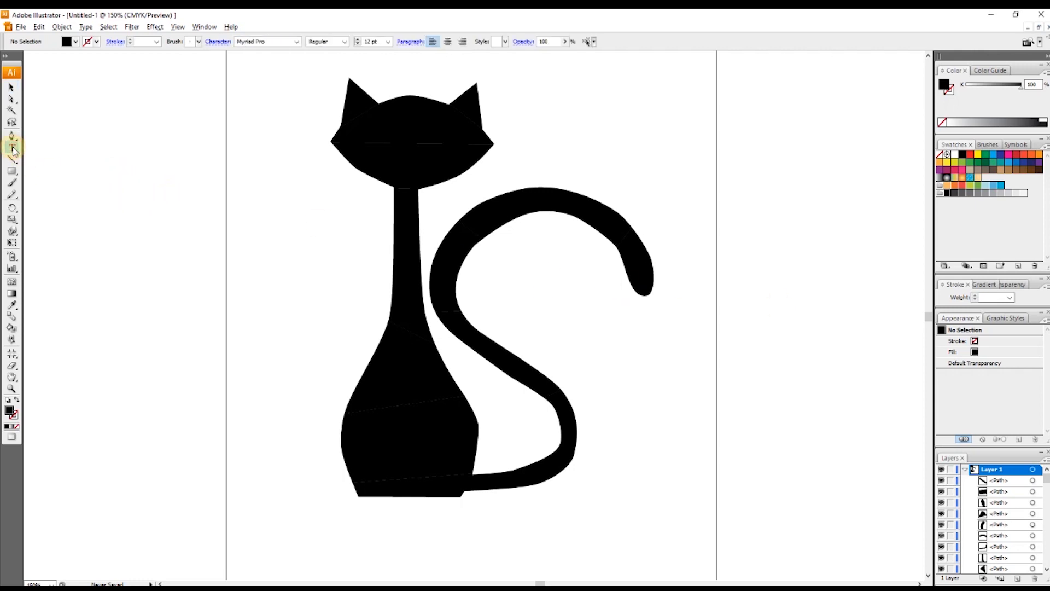
pyautogui.scroll(1, 577, 112)
pyautogui.click(575, 117)
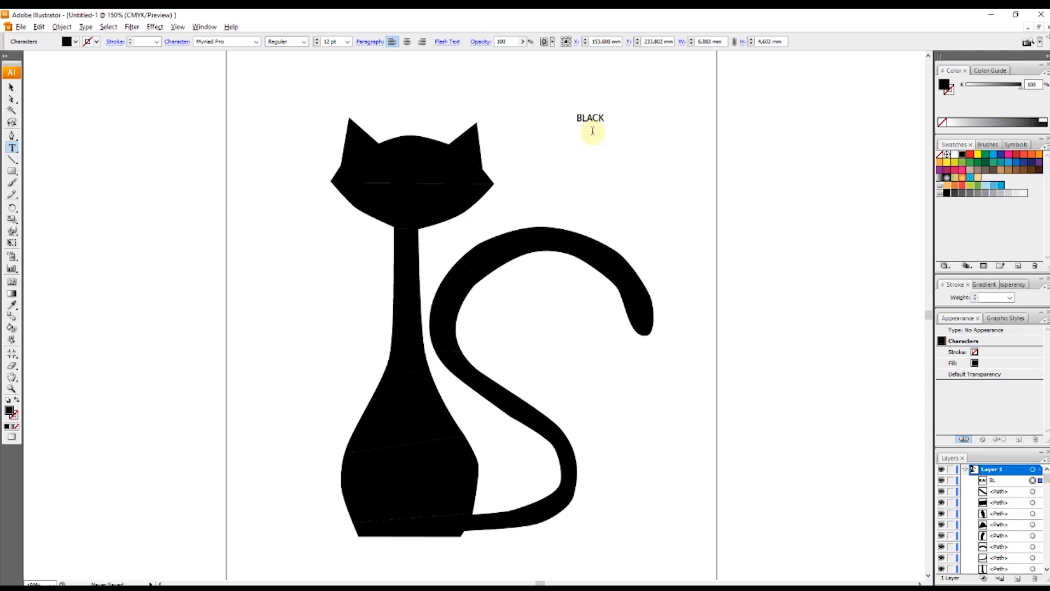
# Enlarge the BLACK text to about 48 mm wide.
pyautogui.click(12, 89)
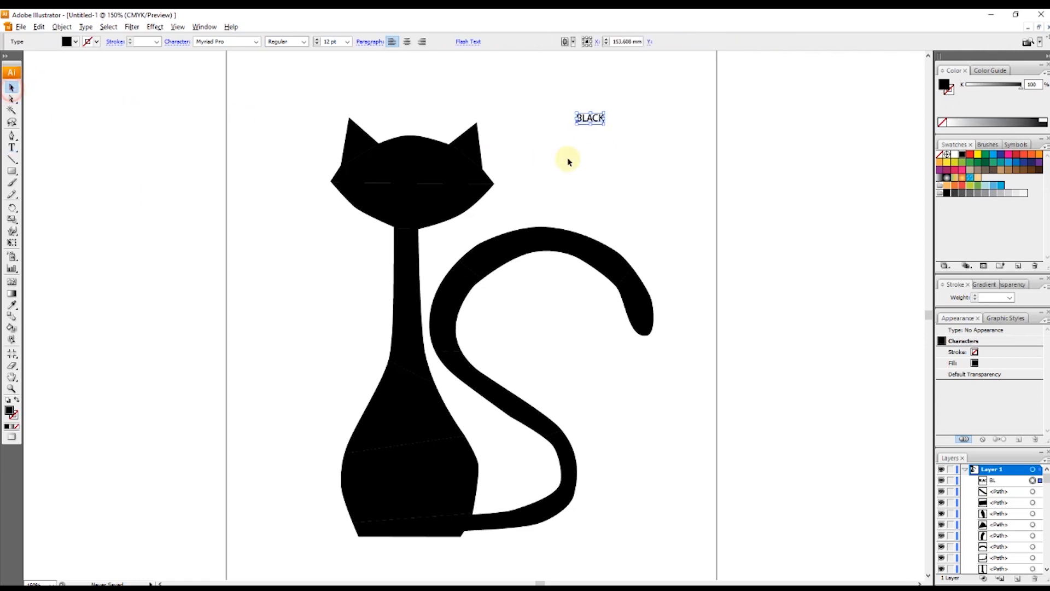
pyautogui.click(605, 123)
pyautogui.moveTo(604, 123); pyautogui.dragTo(689, 173)
# Try the fonts Juice ITC, Karmatic Arcade and HelveticaNeue Thin on the BLACK text.
pyautogui.click(255, 42)
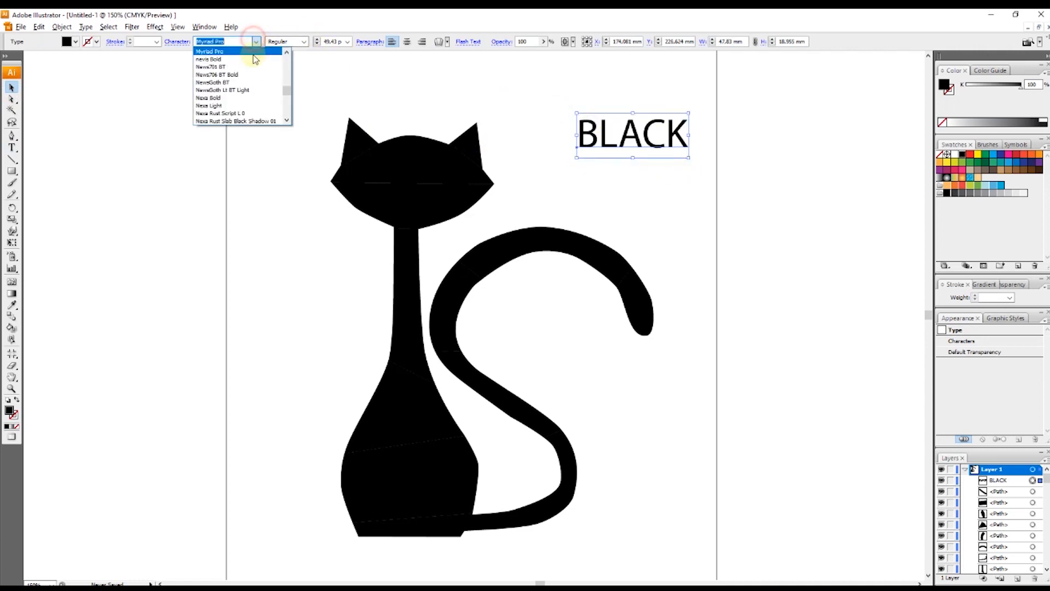
pyautogui.scroll(5, 230, 72)
pyautogui.scroll(15, 230, 72)
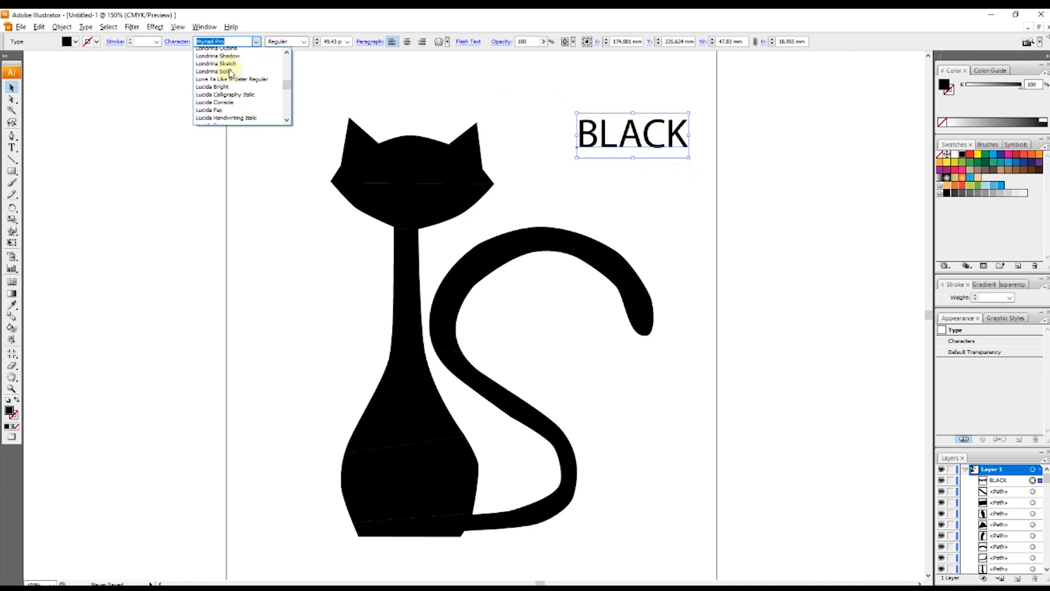
pyautogui.click(211, 76)
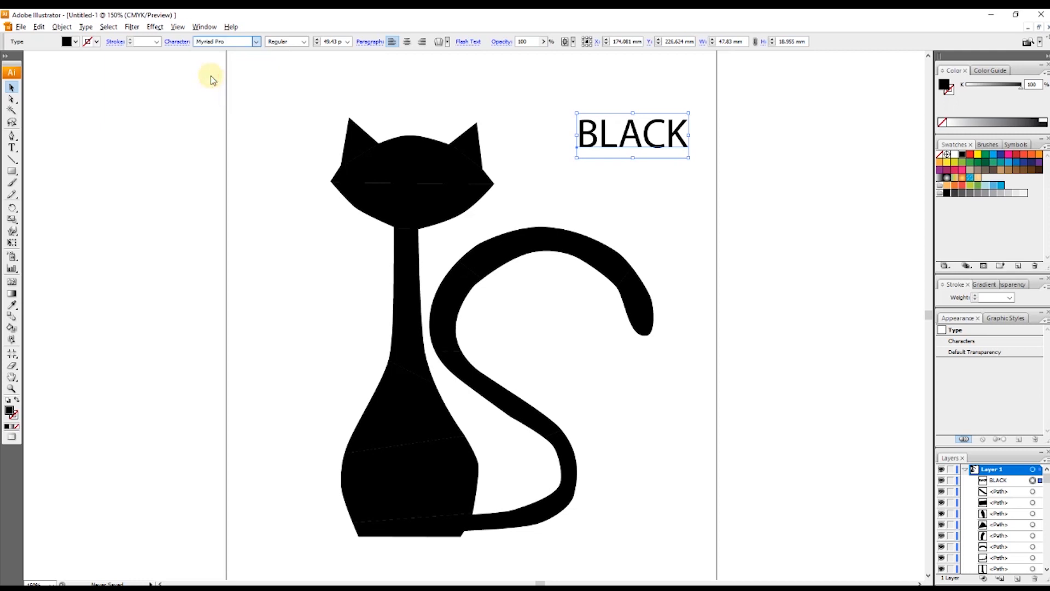
pyautogui.click(256, 42)
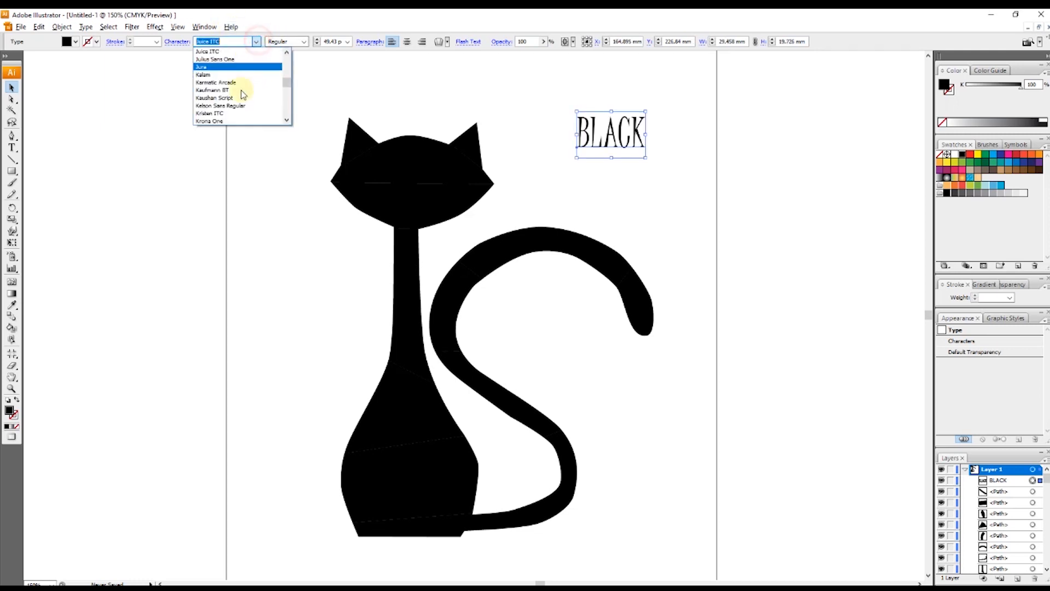
pyautogui.click(236, 80)
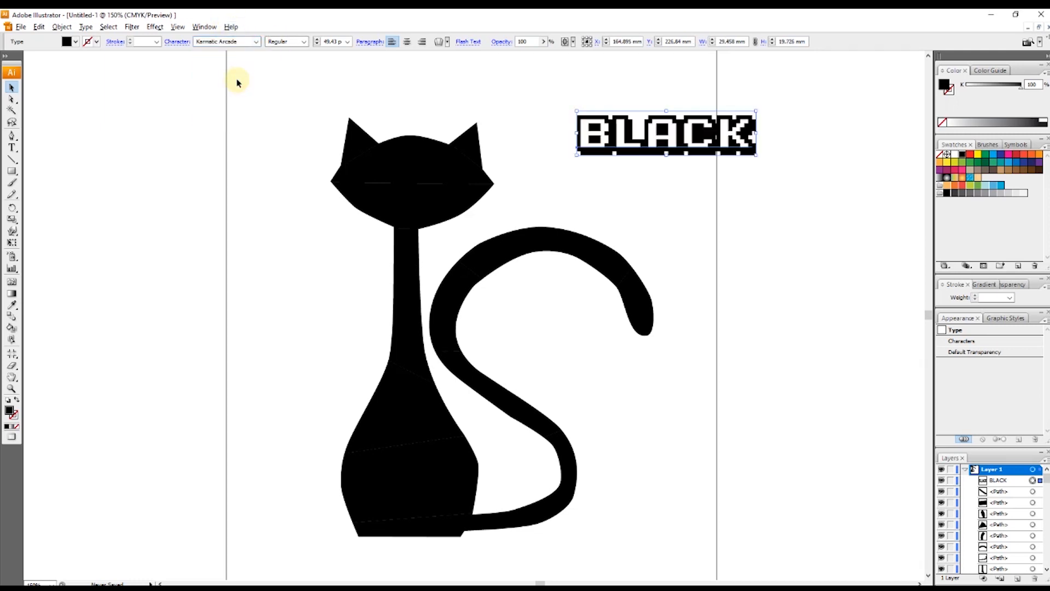
pyautogui.click(257, 43)
pyautogui.scroll(8, 237, 99)
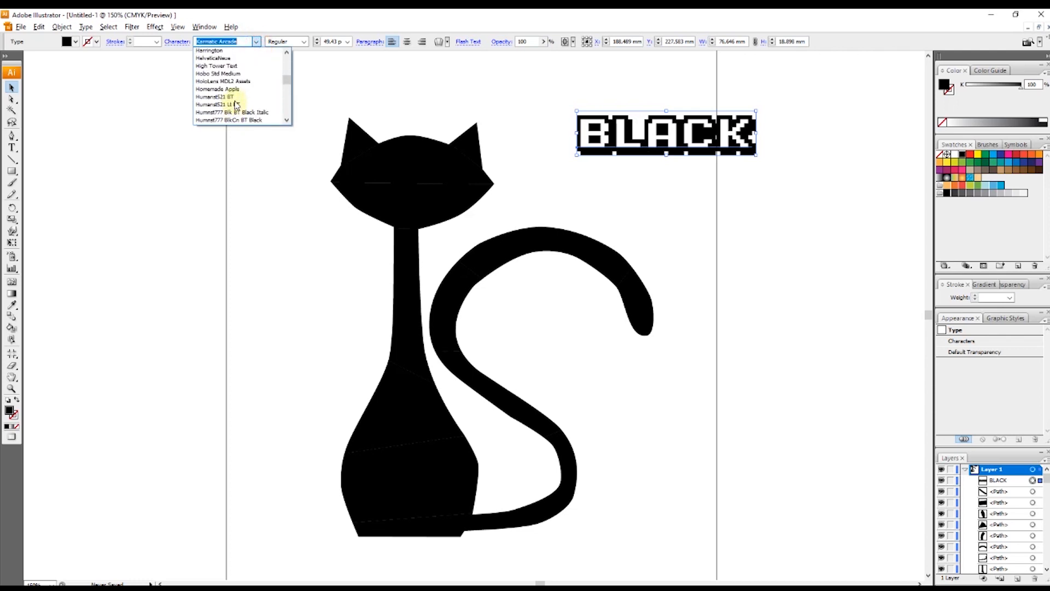
pyautogui.click(235, 70)
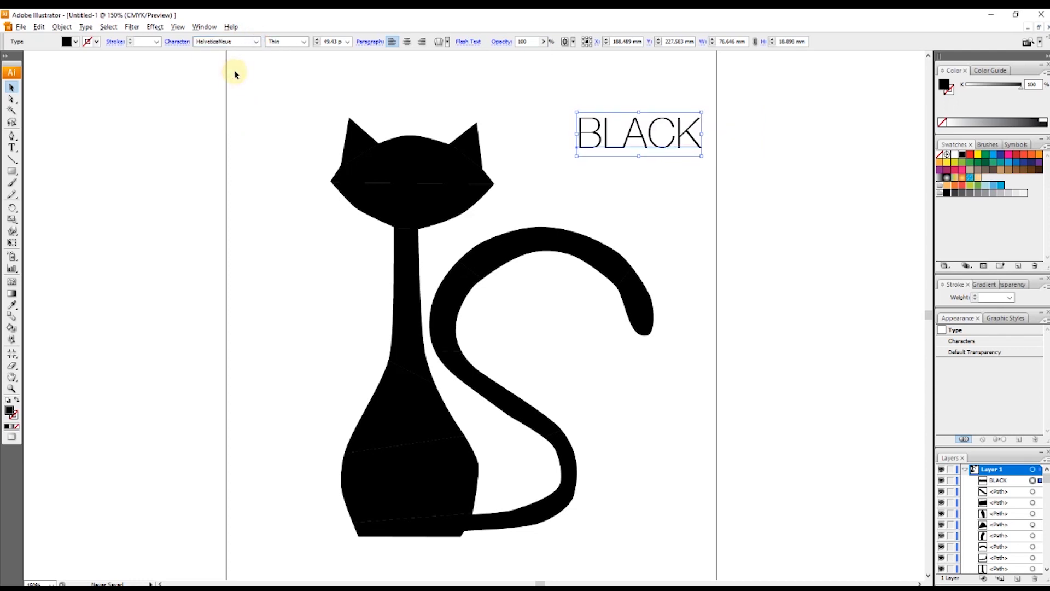
# Change the font of the BLACK text to Georgia and deselect it.
pyautogui.click(257, 43)
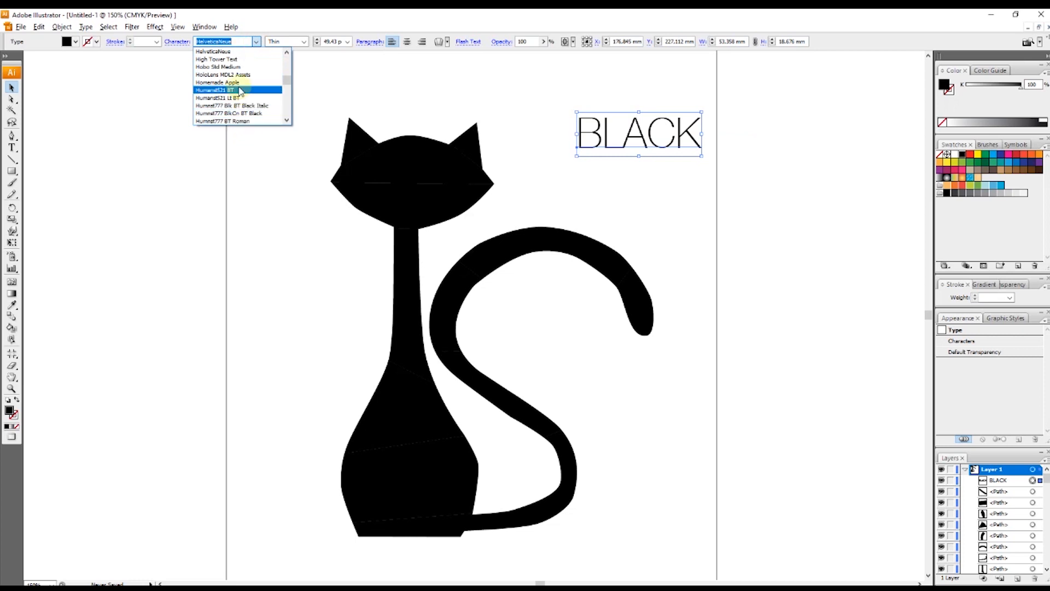
pyautogui.scroll(1, 240, 90)
pyautogui.scroll(5, 239, 90)
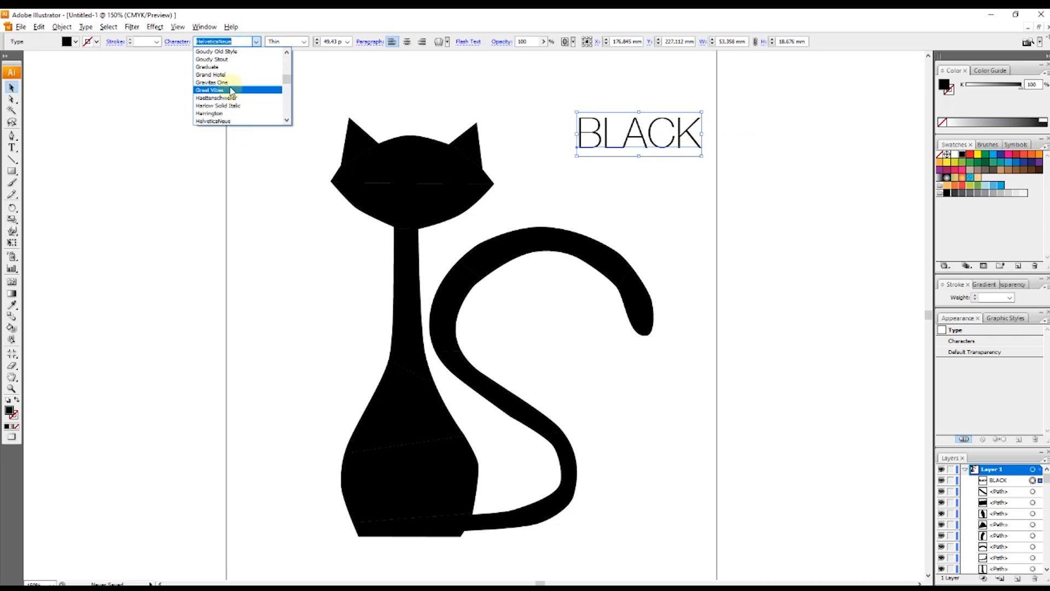
pyautogui.scroll(4, 231, 90)
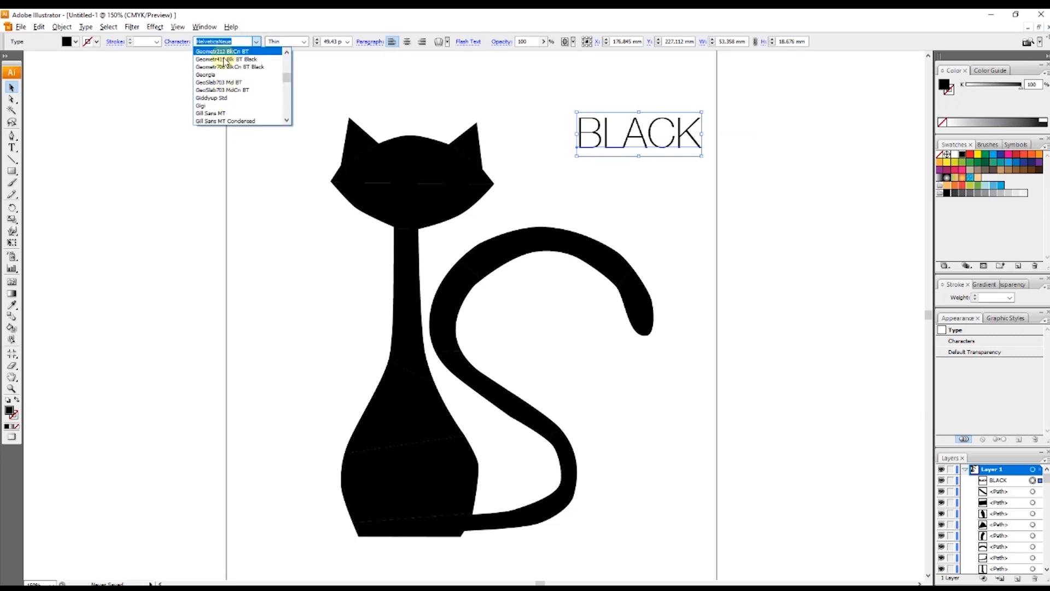
pyautogui.click(218, 75)
pyautogui.click(258, 98)
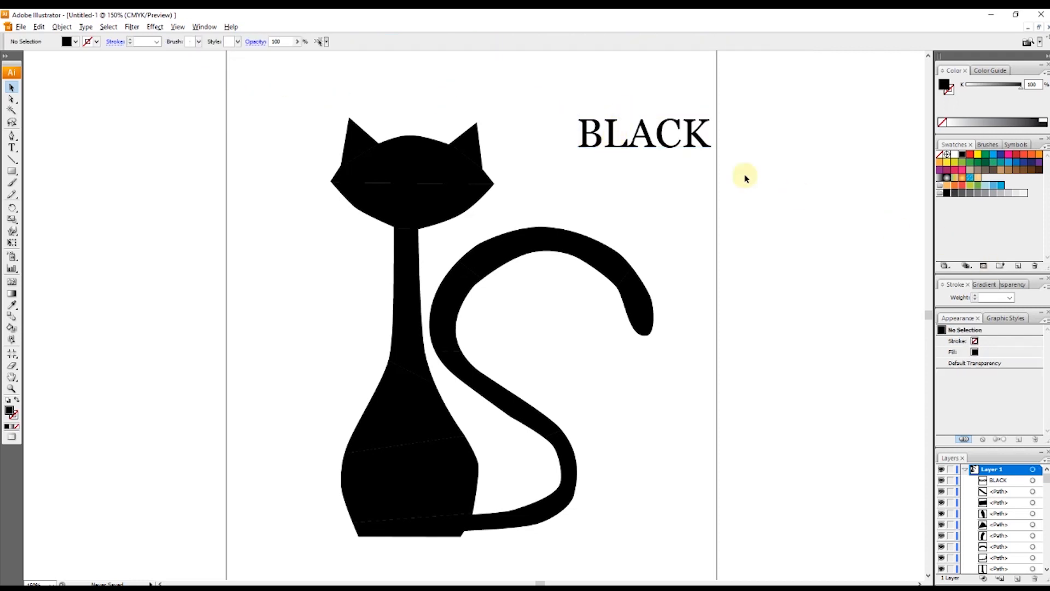
# Shift the BLACK text slightly down and left, and change its font to Century.
pyautogui.moveTo(603, 134); pyautogui.dragTo(591, 141)
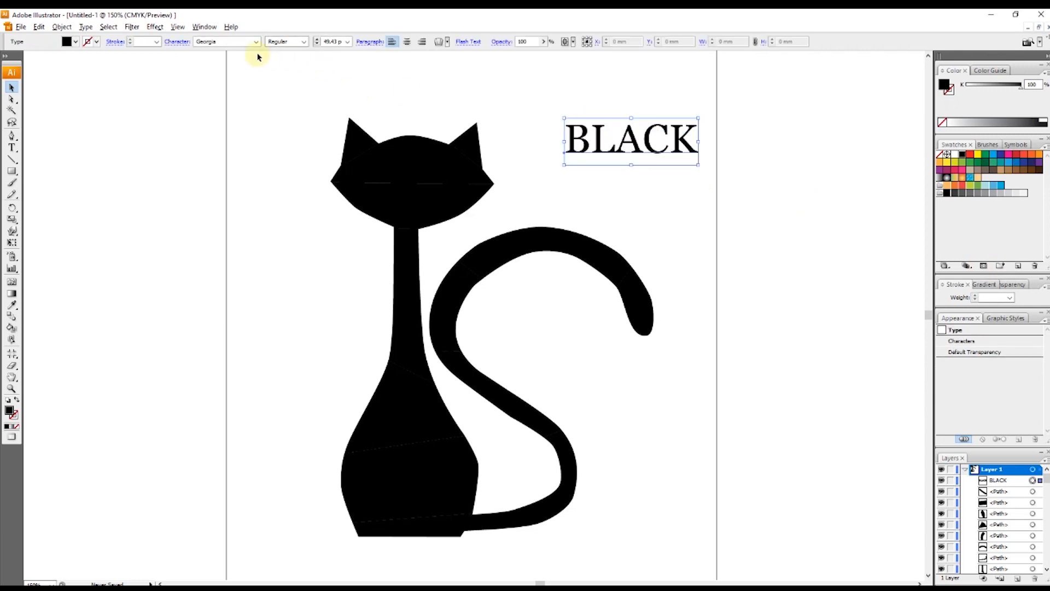
pyautogui.click(255, 41)
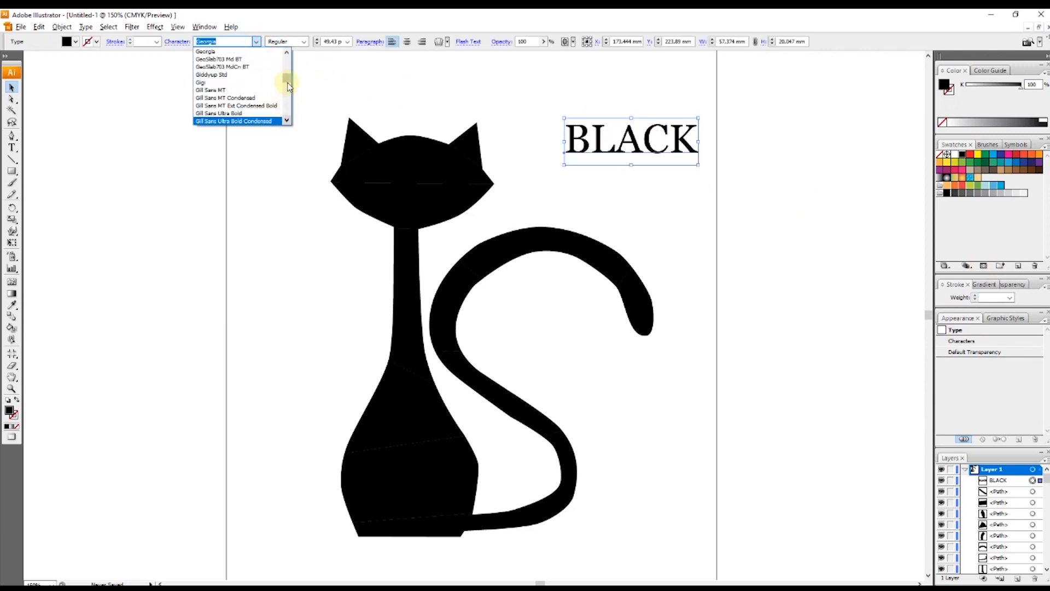
pyautogui.moveTo(288, 85); pyautogui.dragTo(288, 73)
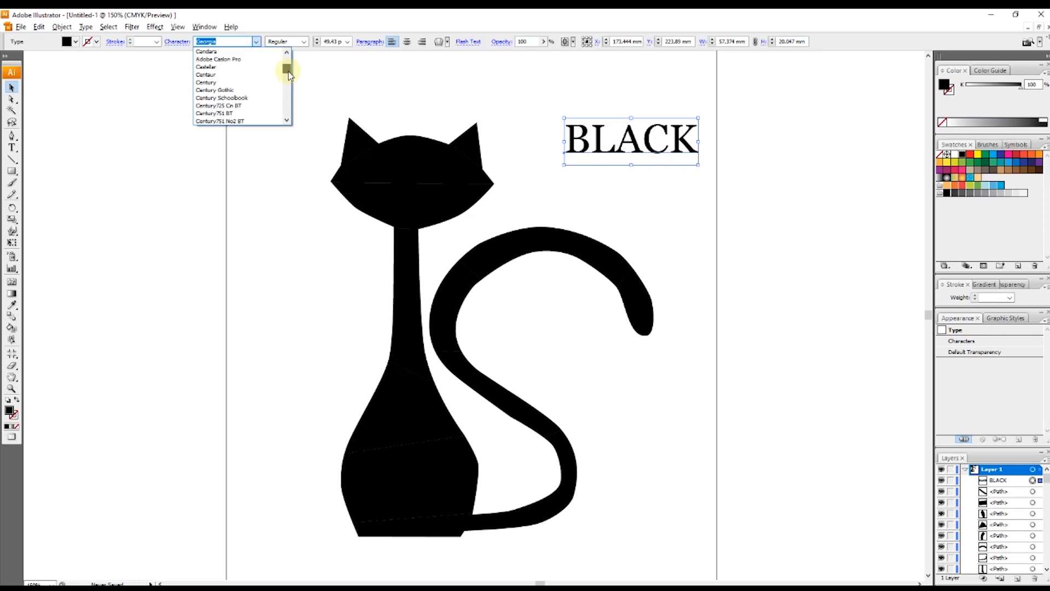
pyautogui.scroll(-2, 257, 103)
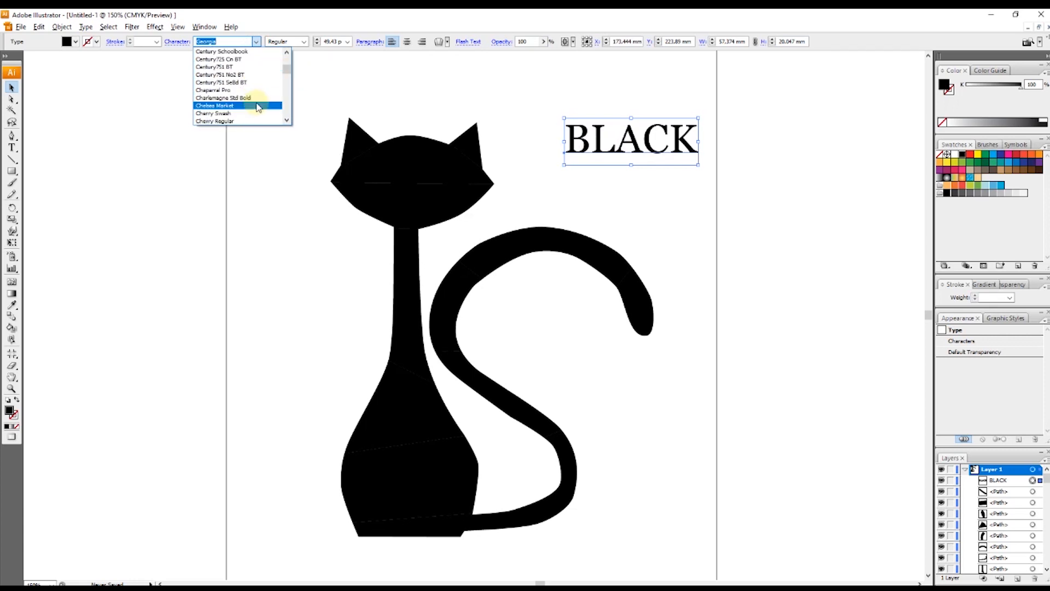
pyautogui.scroll(1, 257, 101)
pyautogui.click(257, 59)
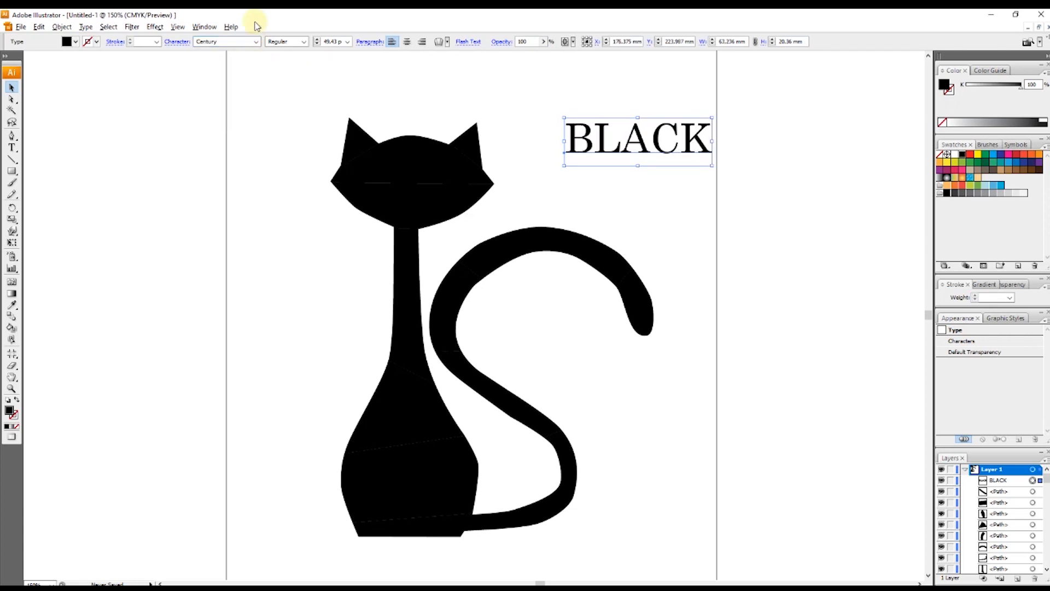
# Set the BLACK text's font to Comic Sans MS and move it slightly closer to the cat's head.
pyautogui.click(258, 42)
pyautogui.scroll(-2, 244, 88)
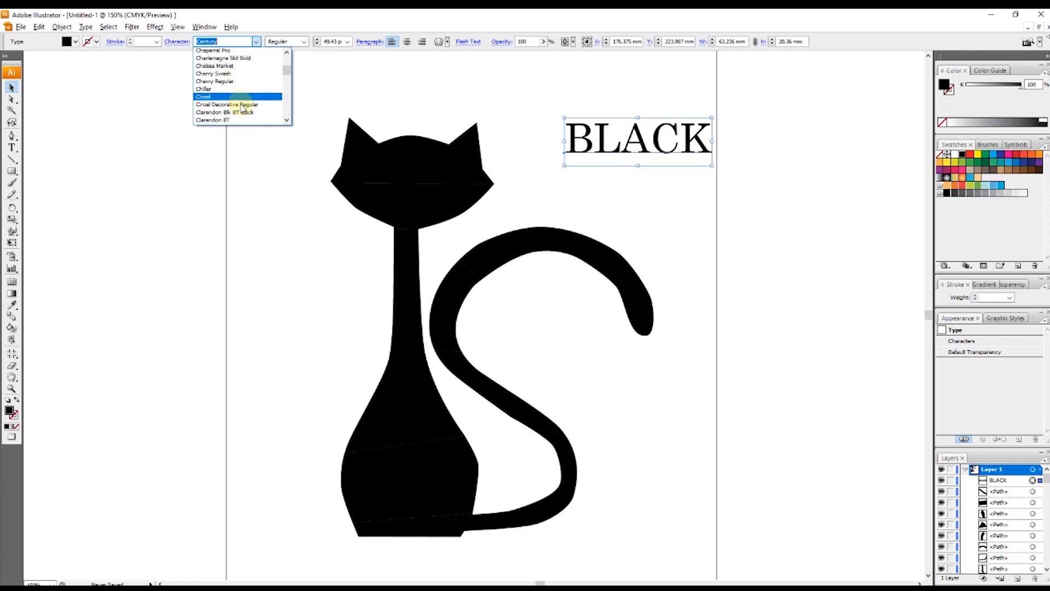
pyautogui.scroll(-4, 244, 90)
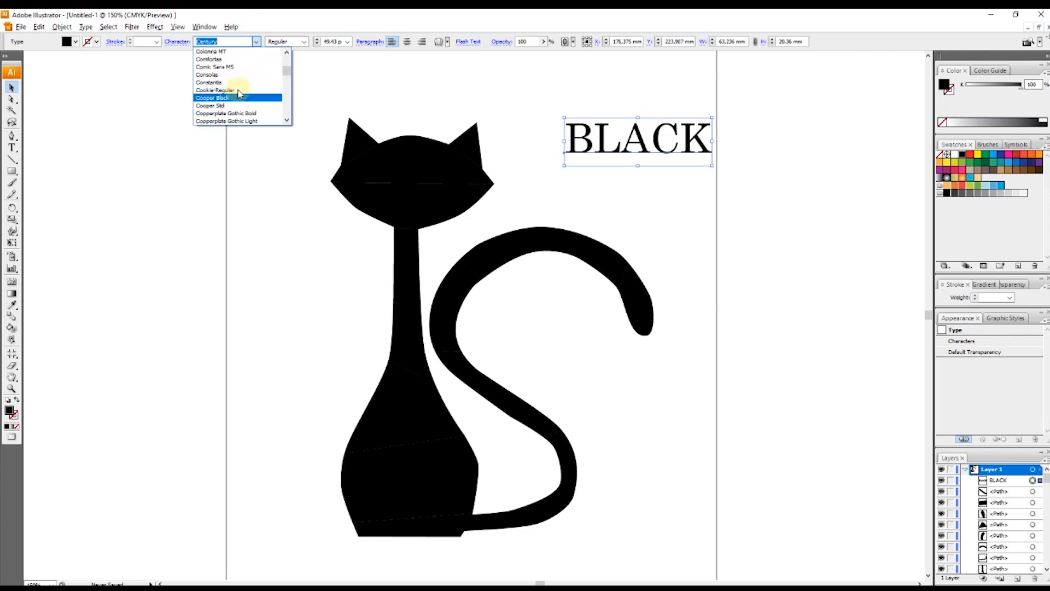
pyautogui.click(236, 66)
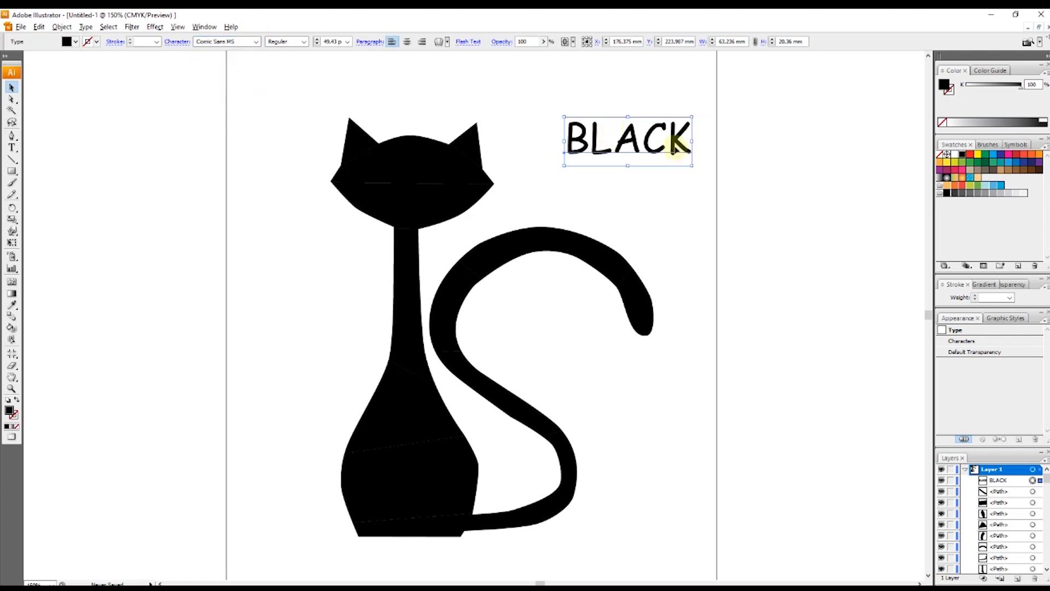
pyautogui.click(725, 187)
pyautogui.moveTo(633, 141); pyautogui.dragTo(614, 153)
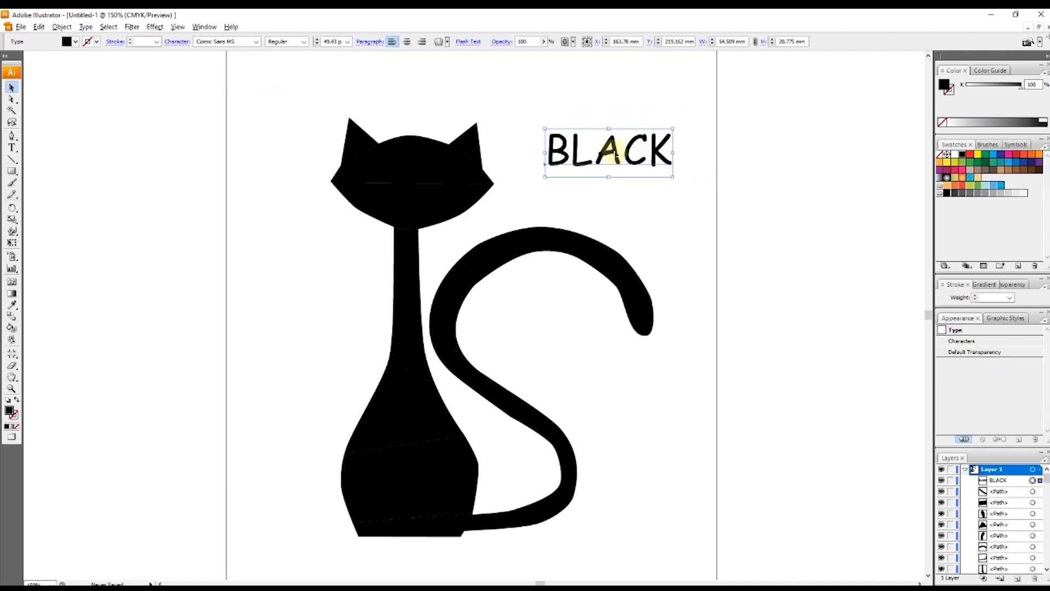
# Try the fonts Consolas, Cooper Std, Courgette Regular, Curlz MT, Dosis and Elephant on the BLACK text.
pyautogui.click(257, 43)
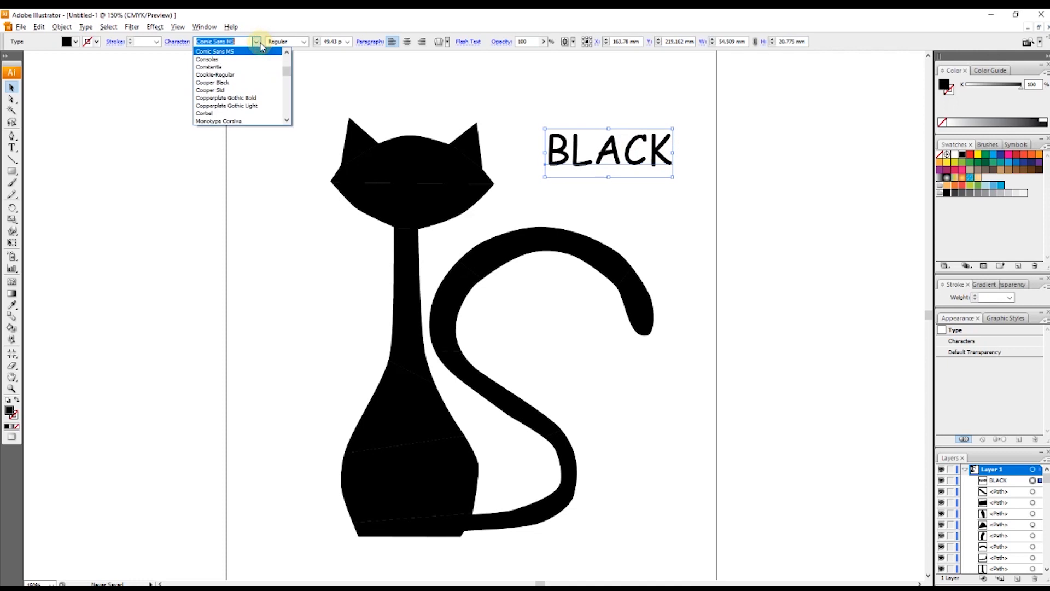
pyautogui.scroll(-3, 249, 74)
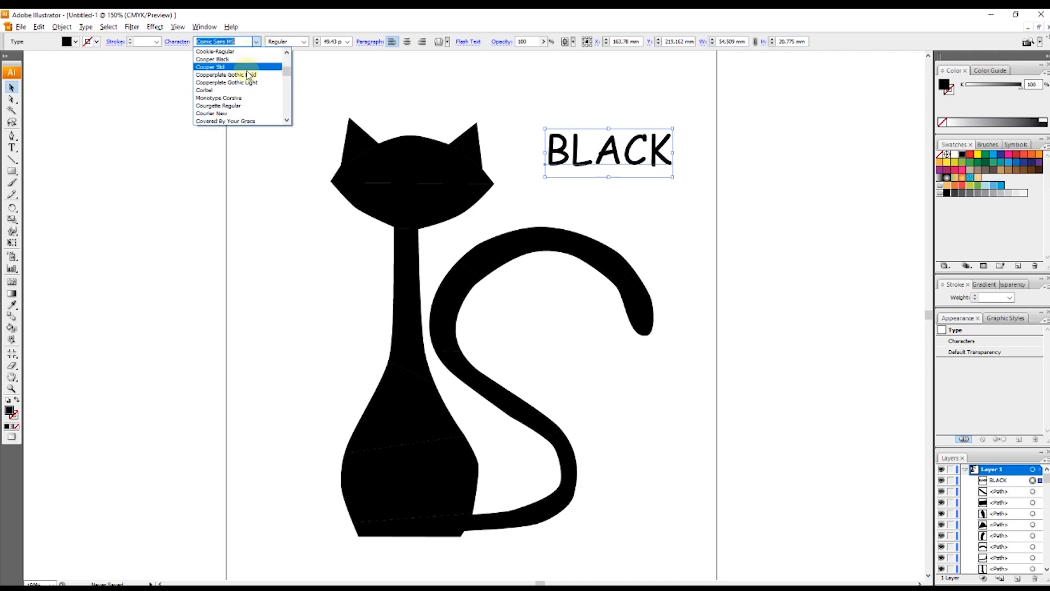
pyautogui.scroll(-1, 249, 76)
pyautogui.scroll(-2, 249, 75)
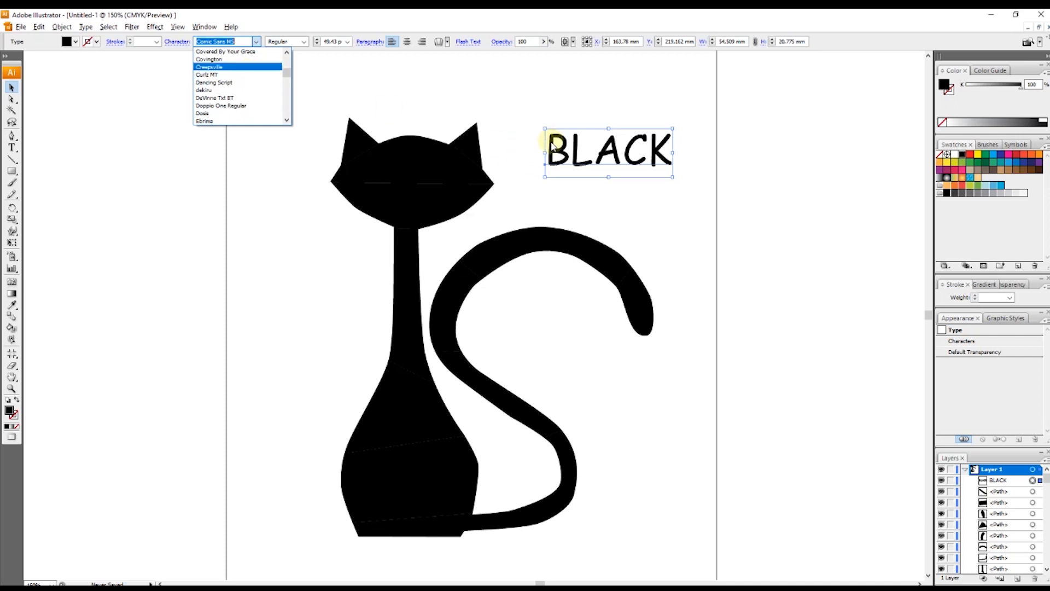
pyautogui.scroll(-2, 224, 104)
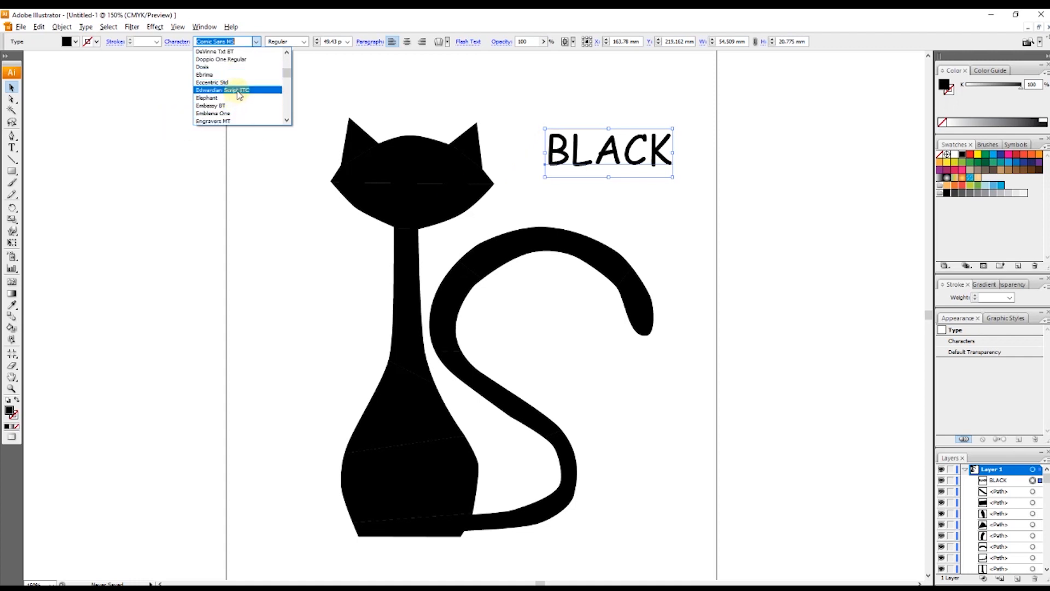
pyautogui.scroll(6, 235, 98)
pyautogui.scroll(1, 238, 94)
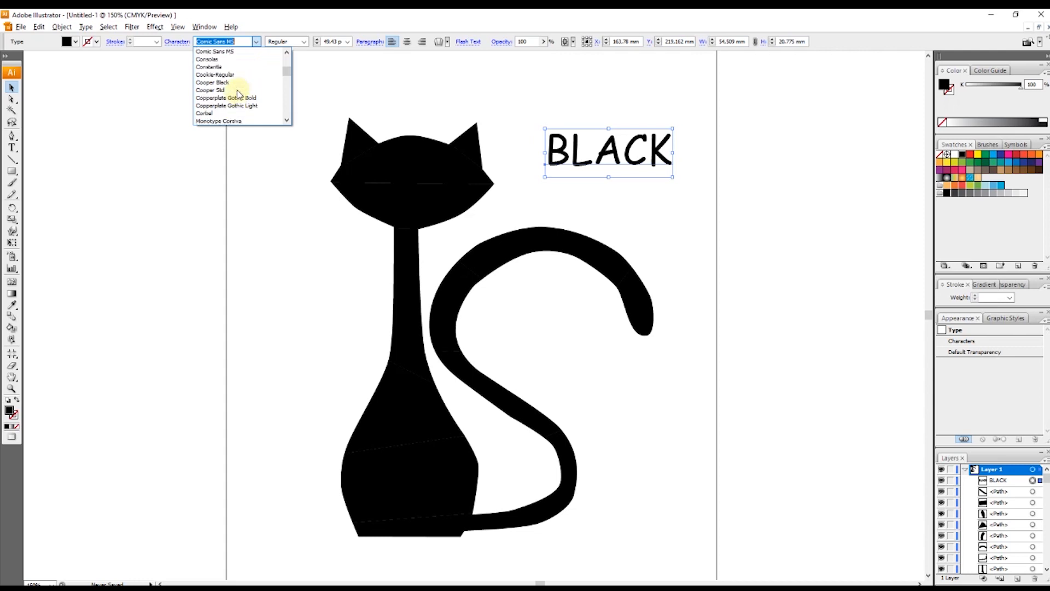
pyautogui.scroll(-4, 250, 77)
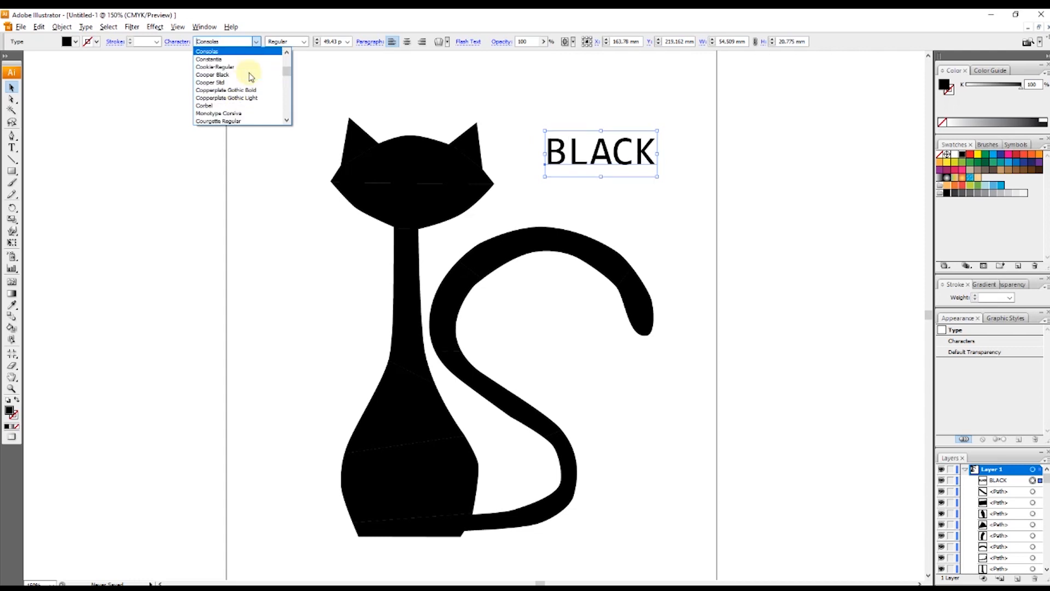
pyautogui.scroll(-5, 251, 77)
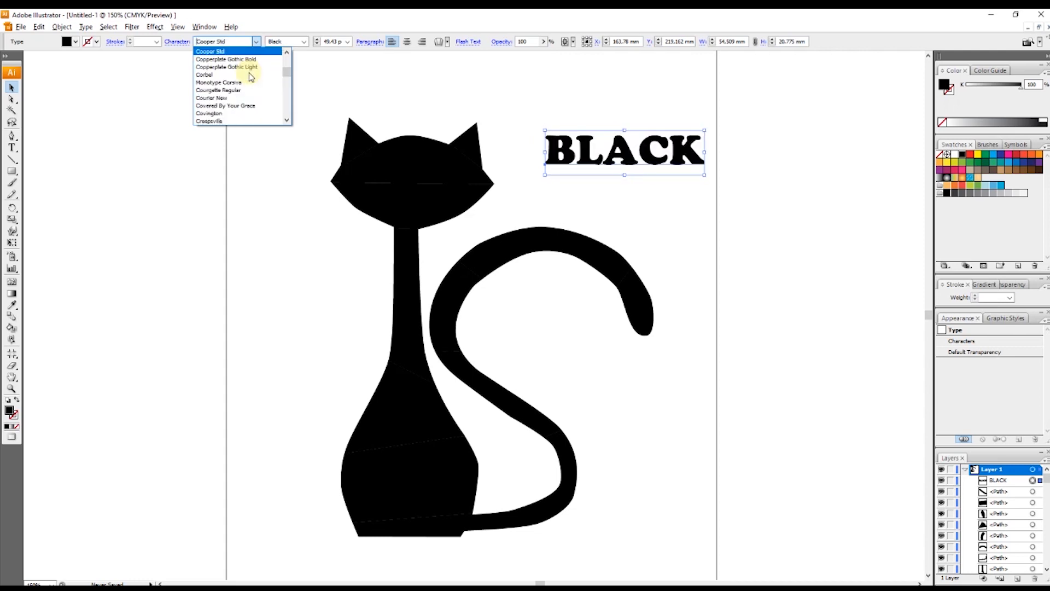
pyautogui.scroll(-5, 250, 77)
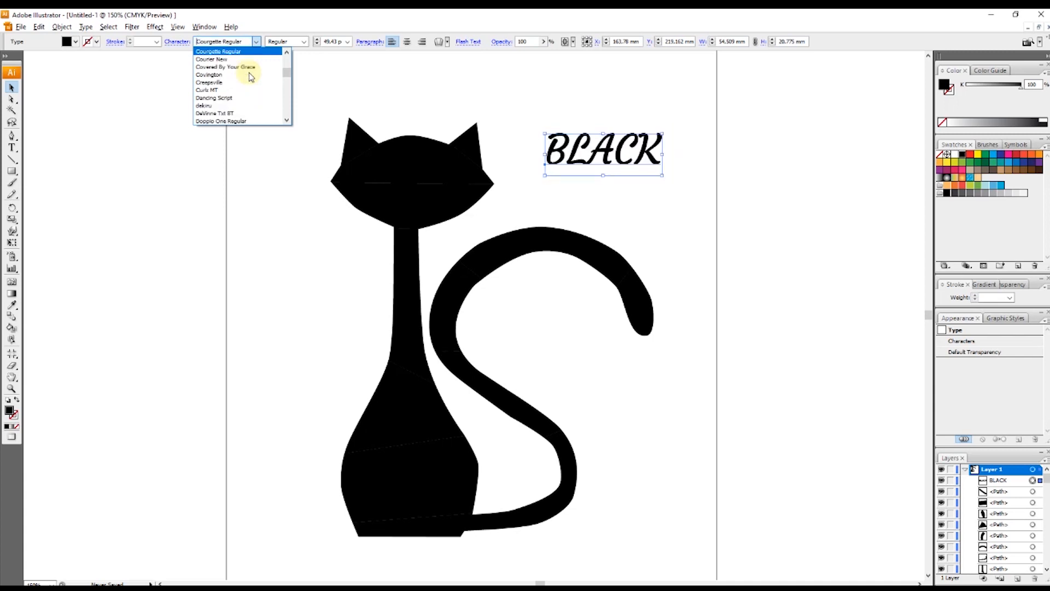
pyautogui.scroll(-4, 251, 77)
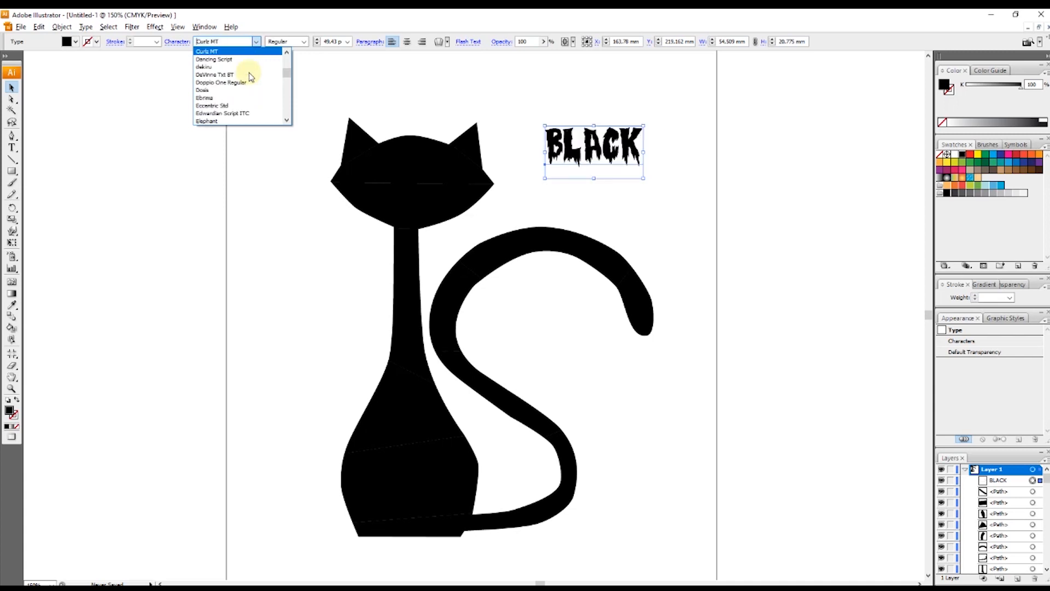
pyautogui.scroll(-4, 251, 76)
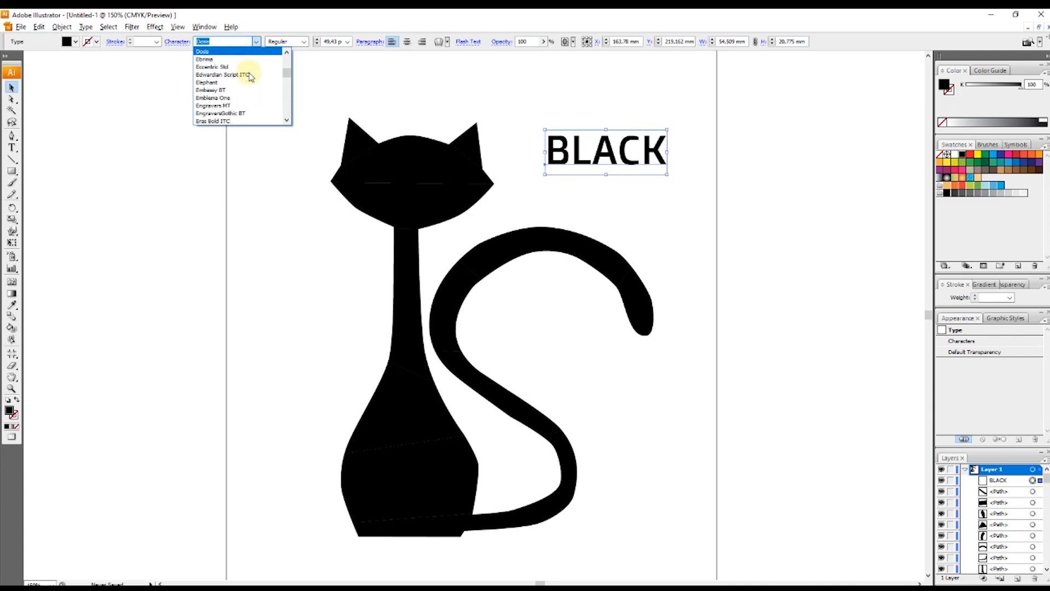
pyautogui.scroll(-4, 250, 76)
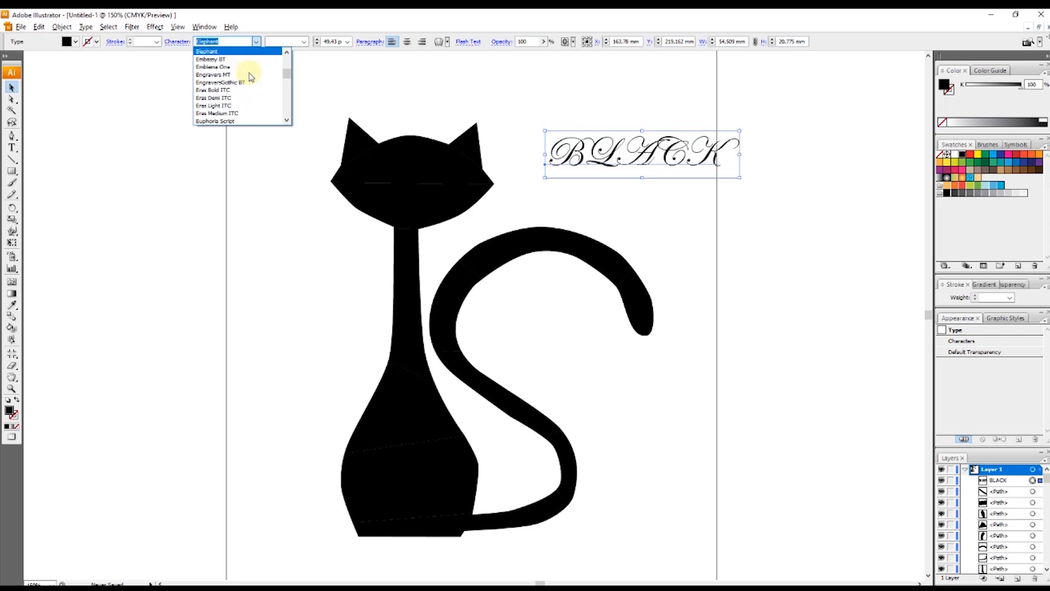
# Set the BLACK text's font to Exotc350 Bd BT Bold and deselect it.
pyautogui.scroll(-2, 251, 76)
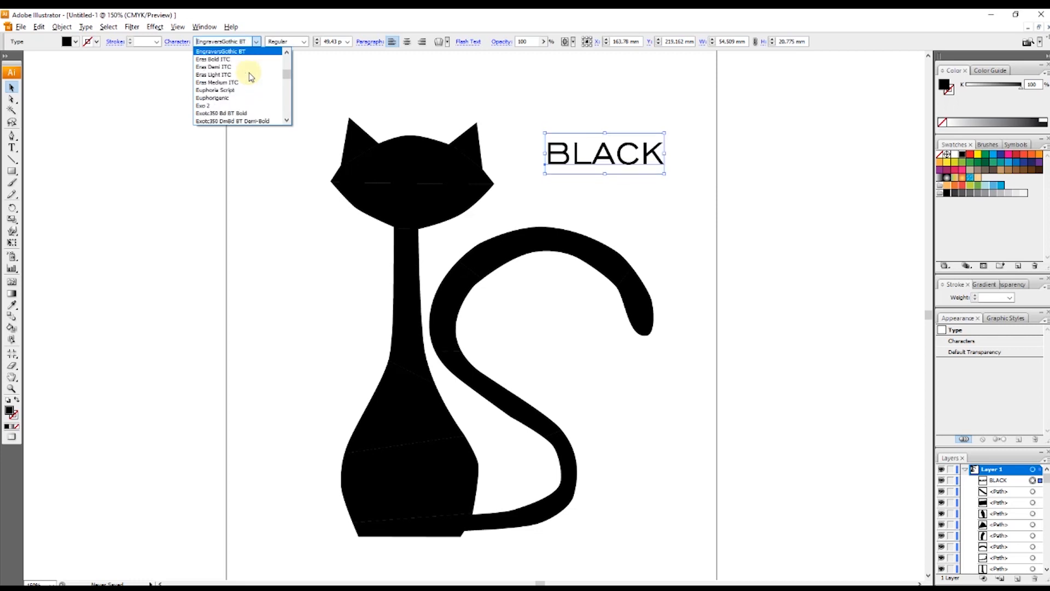
pyautogui.scroll(-5, 250, 77)
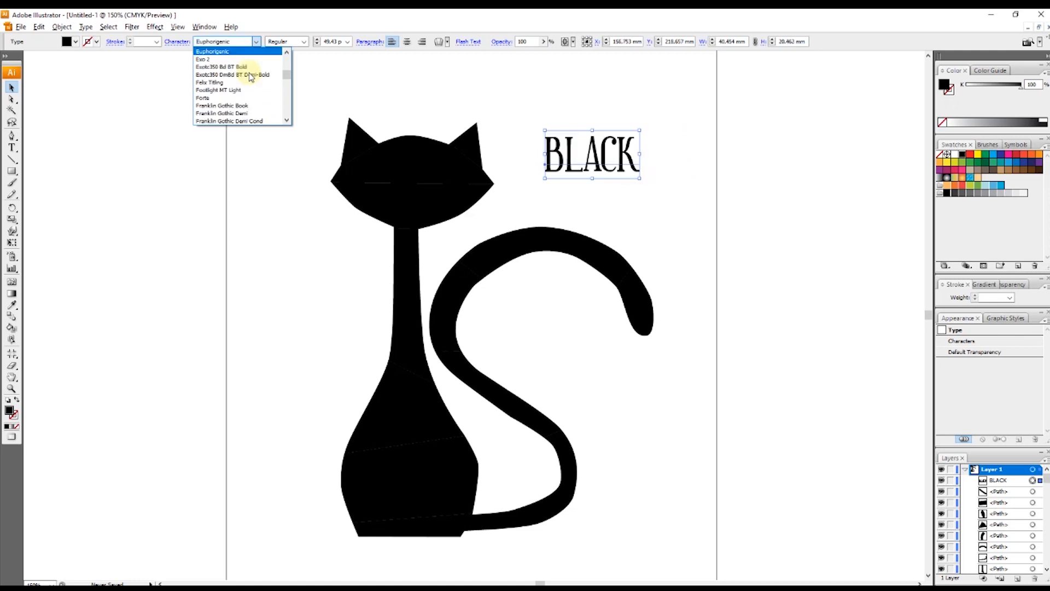
pyautogui.scroll(-2, 250, 76)
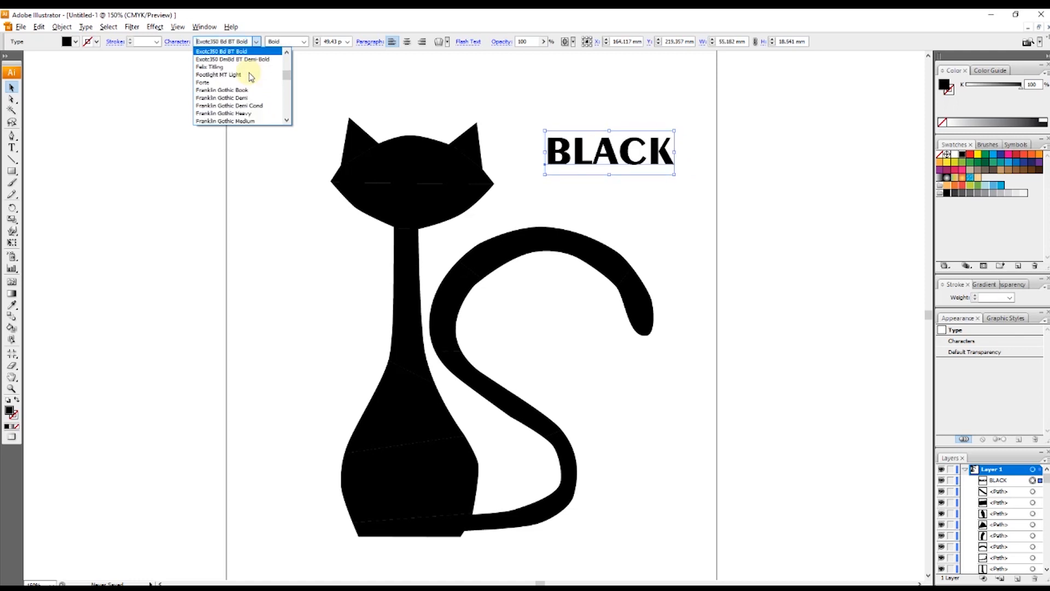
pyautogui.click(240, 52)
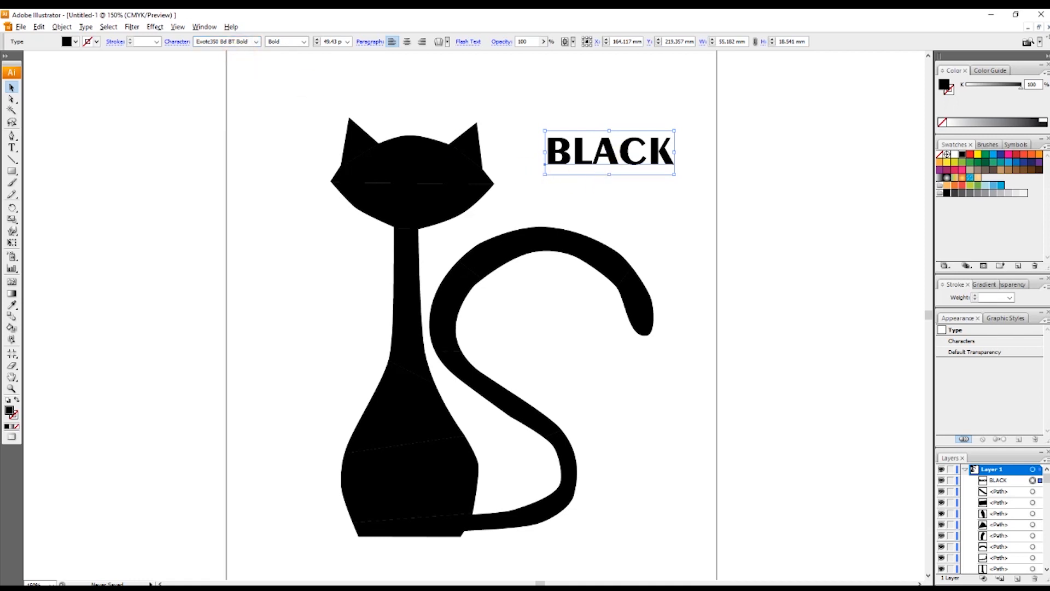
pyautogui.click(664, 219)
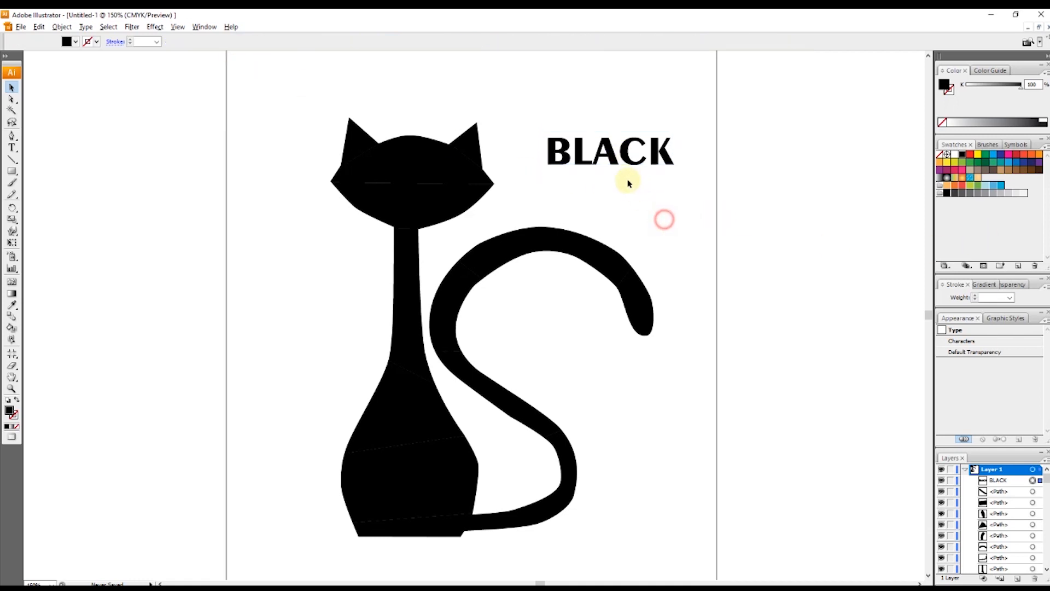
# Add the text "cat" in the same font below BLACK, enlarge it to slightly taller than BLACK, and deselect it.
pyautogui.click(614, 155)
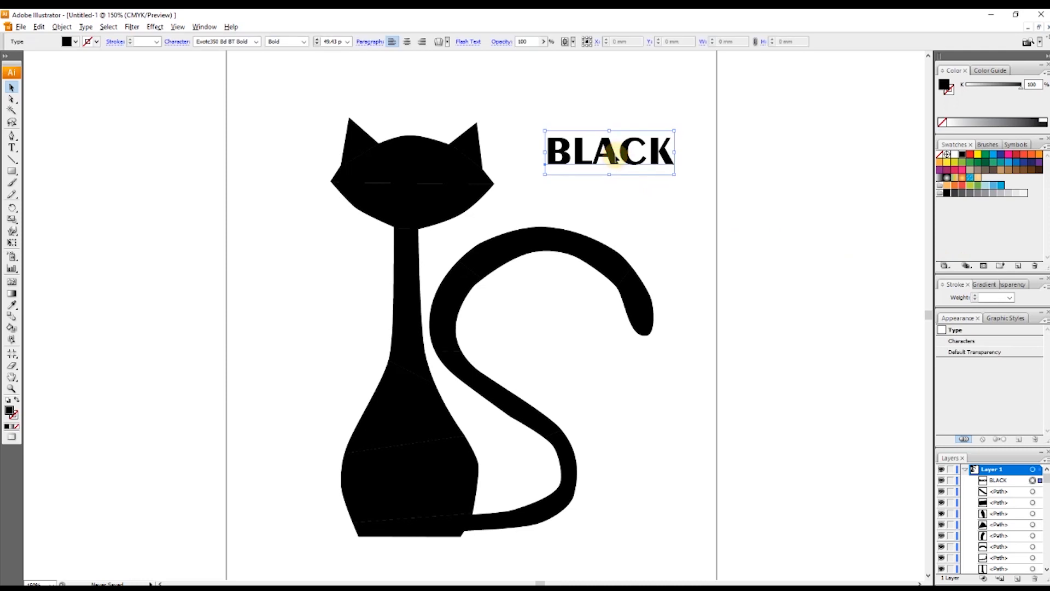
pyautogui.click(11, 148)
pyautogui.click(637, 202)
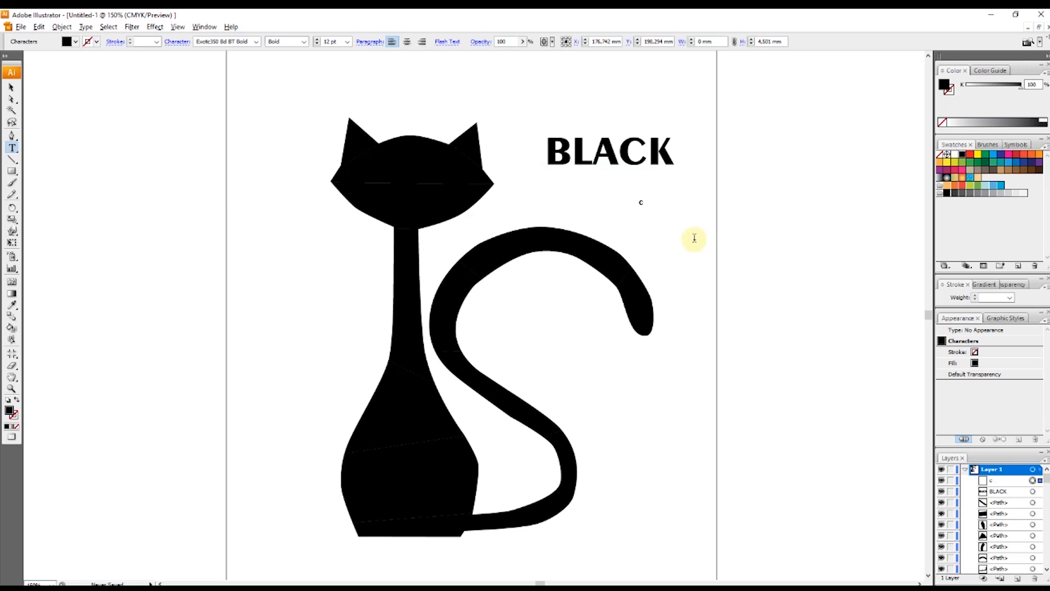
pyautogui.click(12, 86)
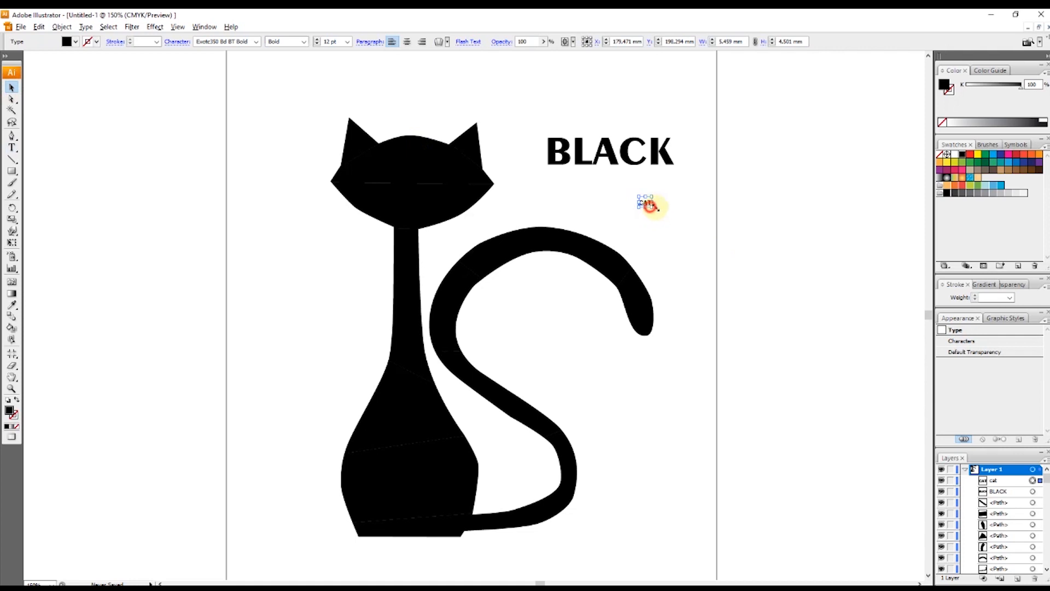
pyautogui.moveTo(651, 207); pyautogui.dragTo(702, 207)
pyautogui.click(527, 96)
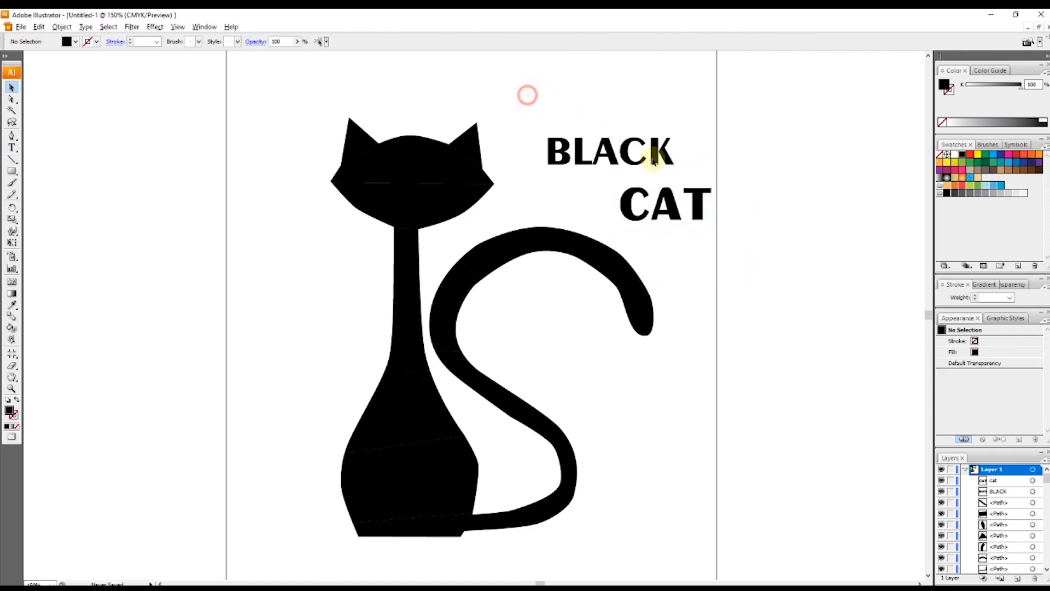
# Move the BLACK and CAT texts up together and bring both to the front of the stacking order.
pyautogui.moveTo(654, 160); pyautogui.dragTo(773, 213)
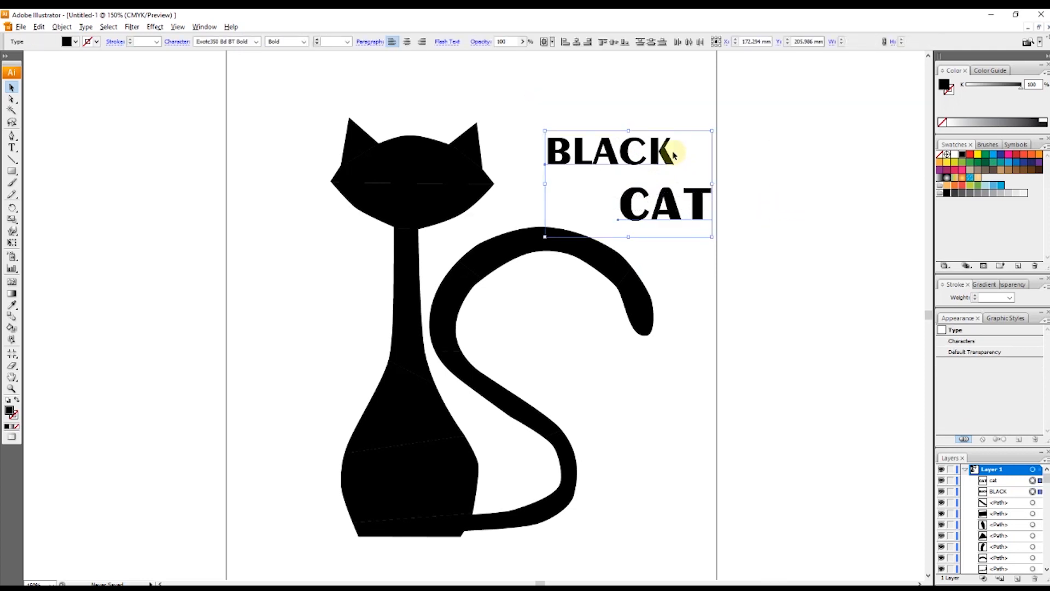
pyautogui.moveTo(618, 154); pyautogui.dragTo(612, 104)
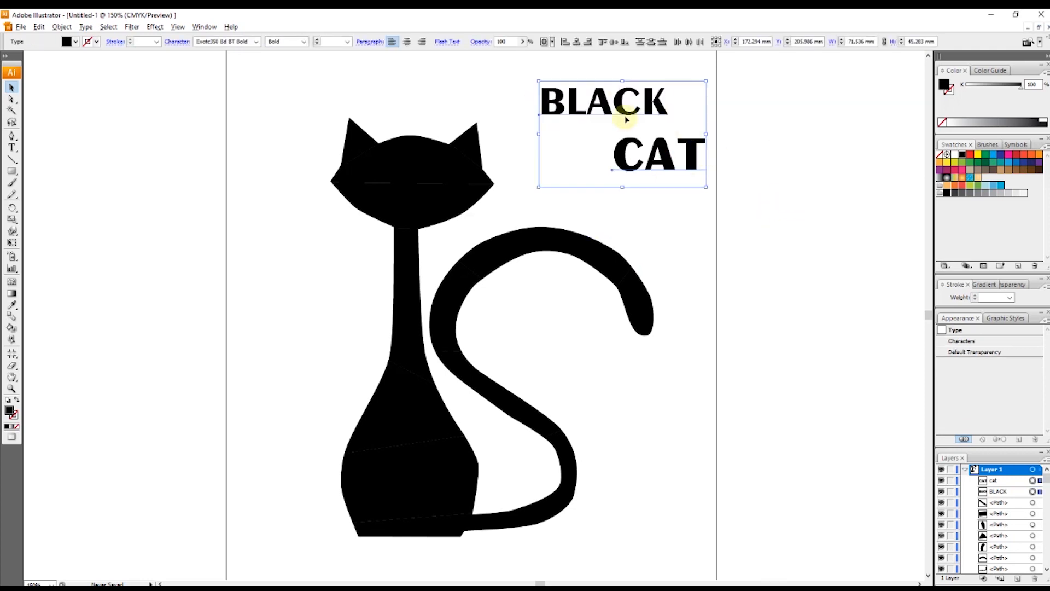
pyautogui.rightClick(602, 99)
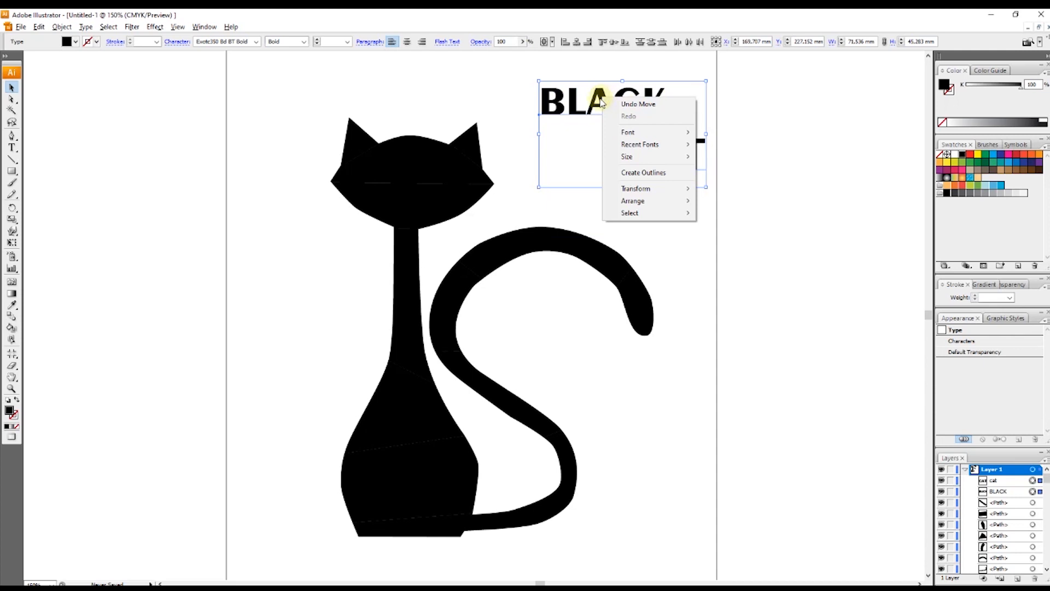
pyautogui.moveTo(664, 204)
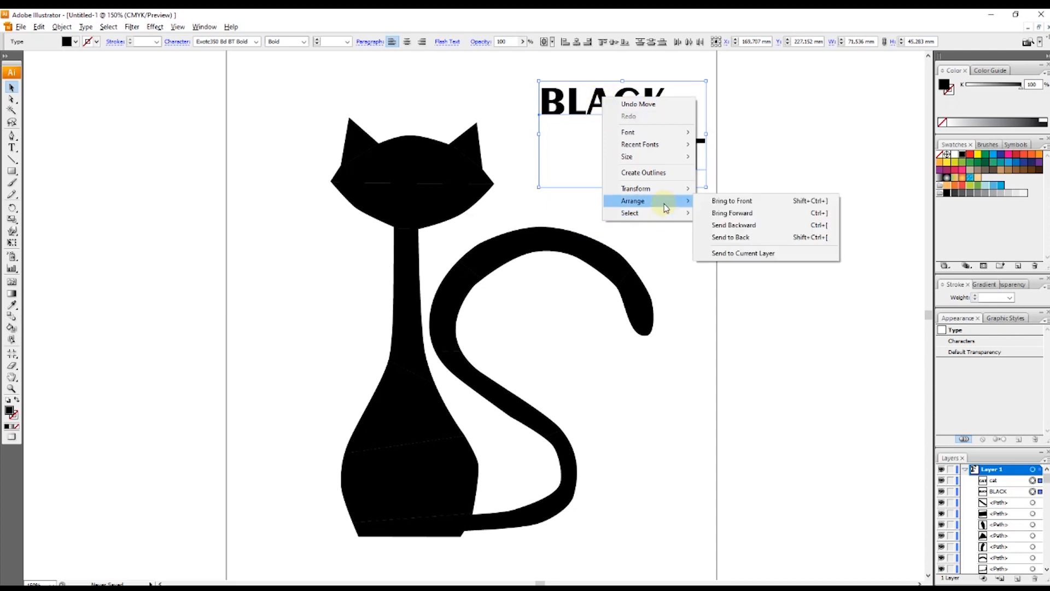
pyautogui.click(716, 202)
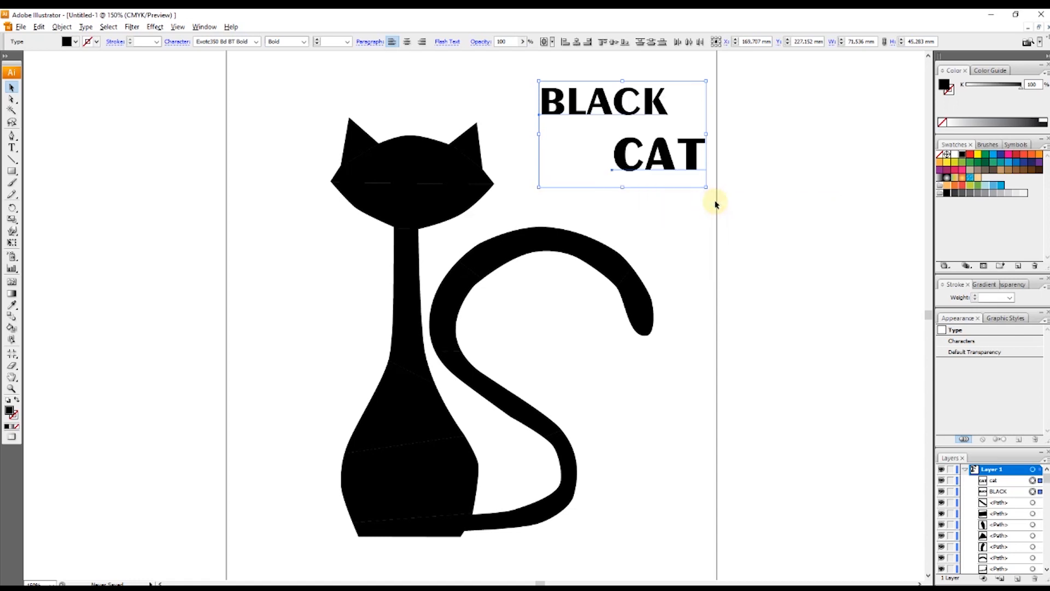
pyautogui.click(829, 280)
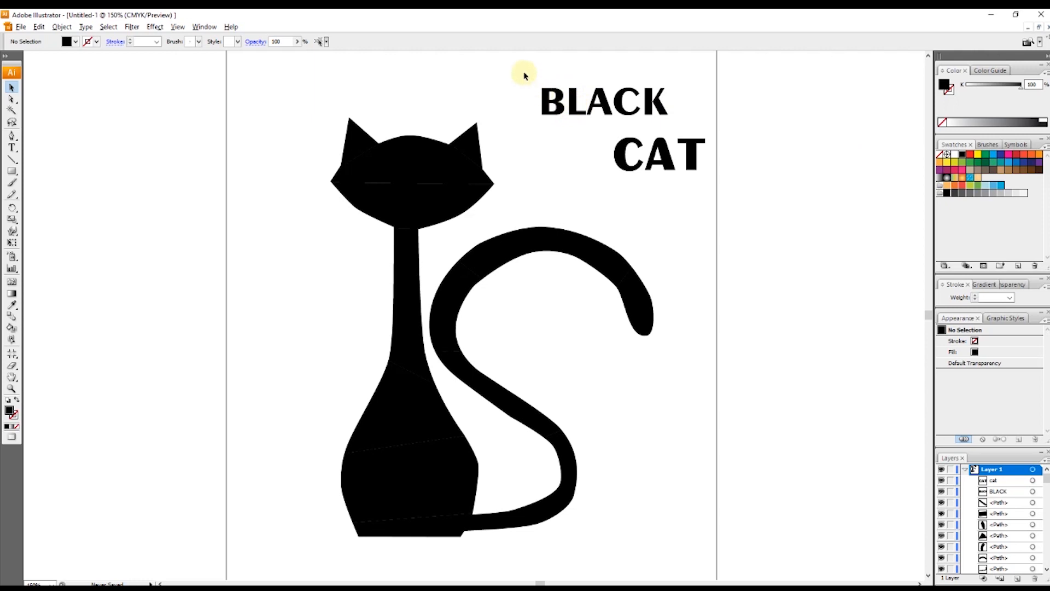
# Send the BLACK and CAT texts to the back of the stacking order and shift BLACK slightly right.
pyautogui.moveTo(524, 73); pyautogui.dragTo(793, 190)
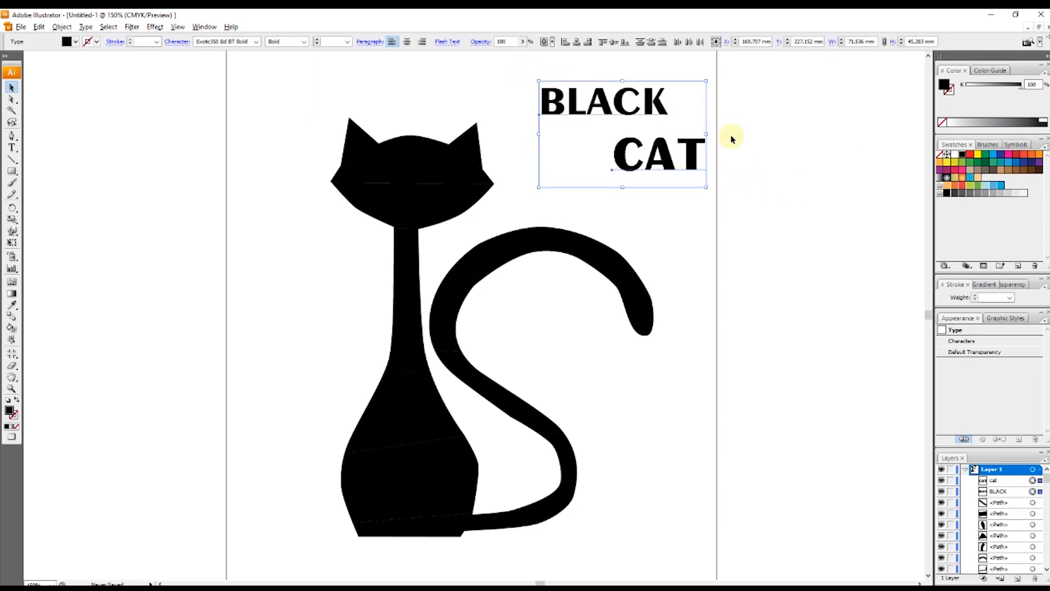
pyautogui.rightClick(605, 100)
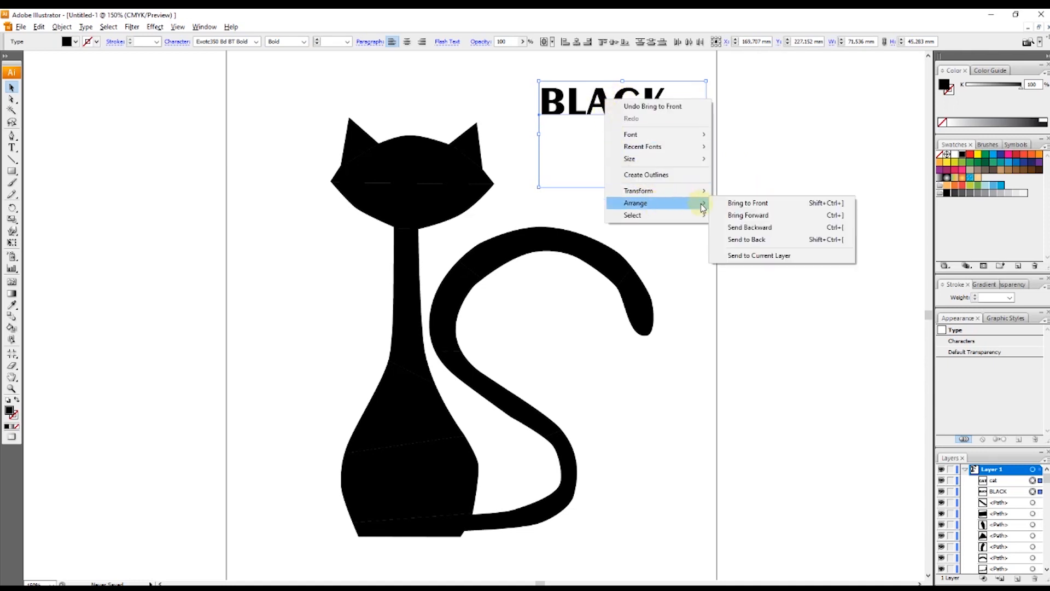
pyautogui.click(765, 241)
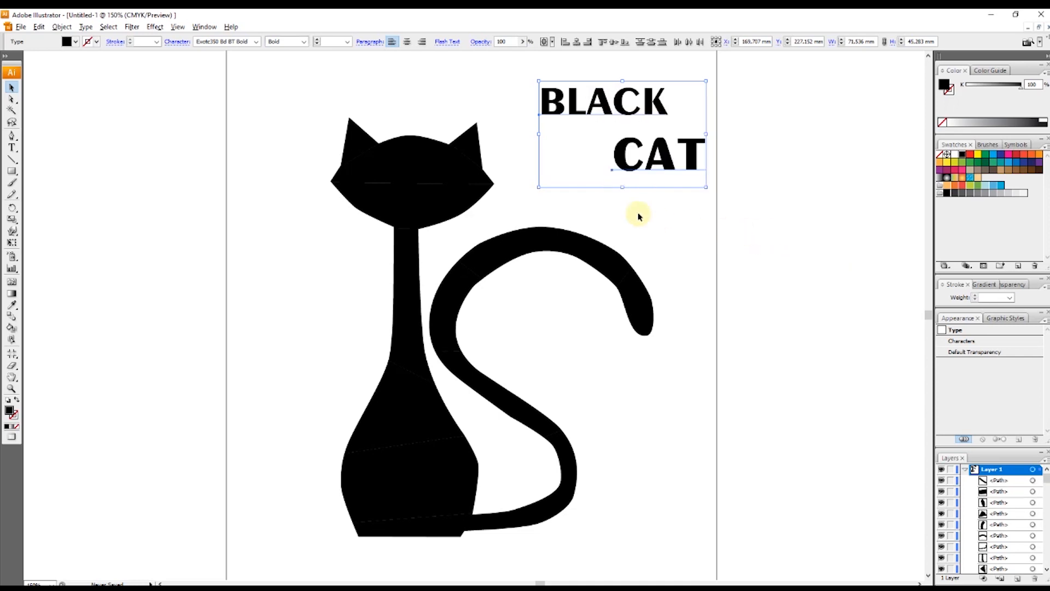
pyautogui.click(492, 87)
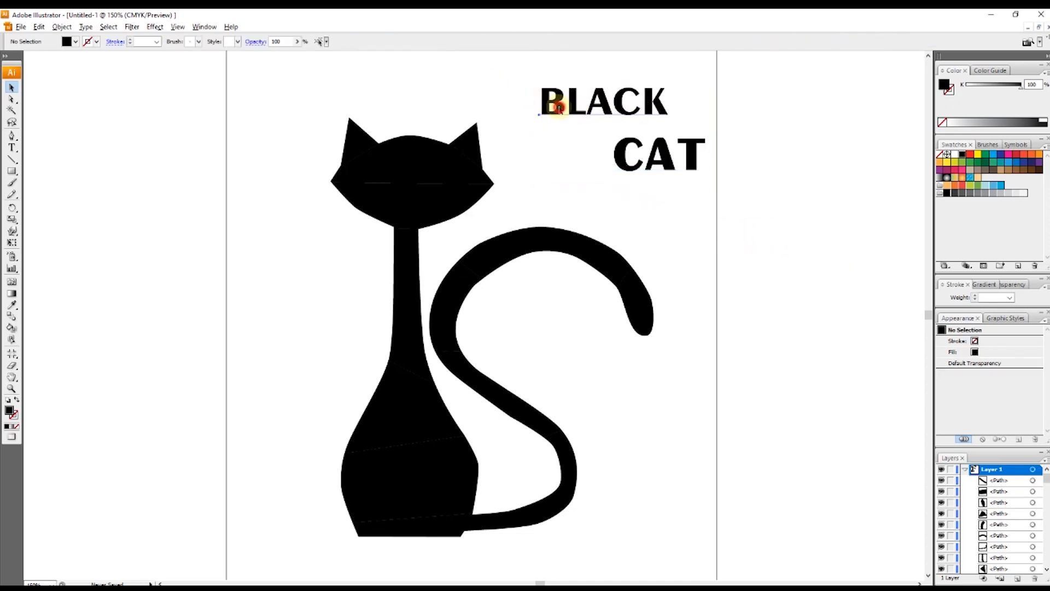
pyautogui.moveTo(556, 101)
pyautogui.mouseDown()
pyautogui.moveTo(493, 131)
pyautogui.moveTo(566, 108)
pyautogui.mouseUp()
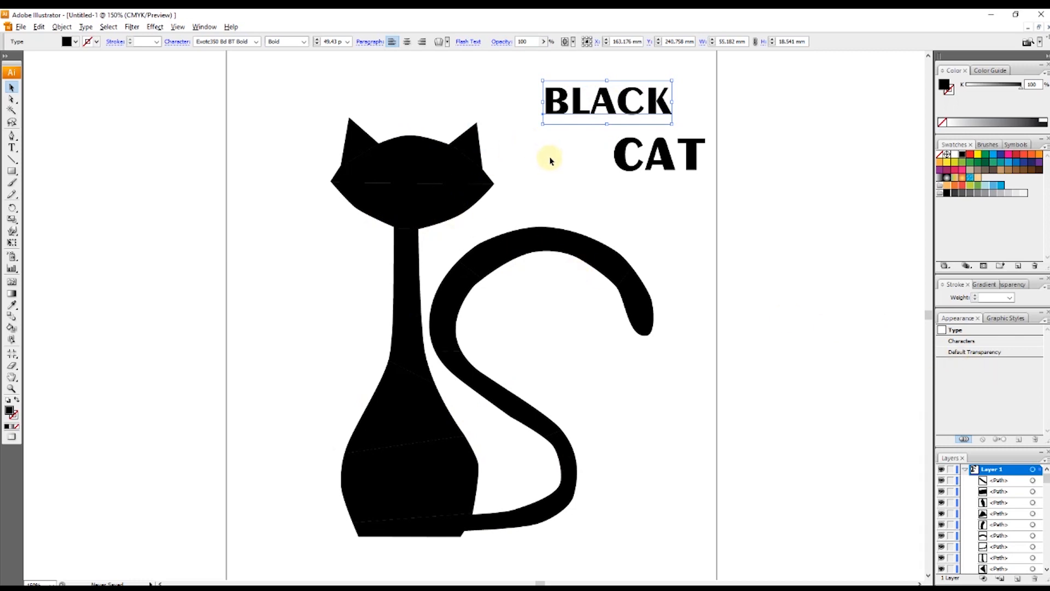
# Warp the BLACK text into the upper piece of the cat's head with an envelope distort made from the top object.
pyautogui.click(412, 159)
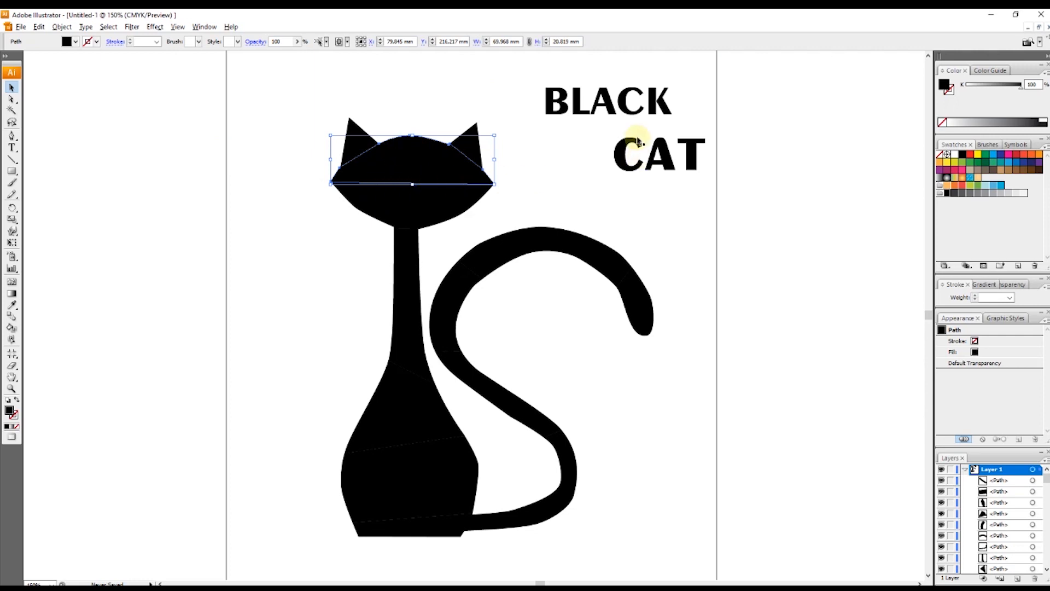
pyautogui.keyDown('shift'); pyautogui.click(611, 104); pyautogui.keyUp('shift')
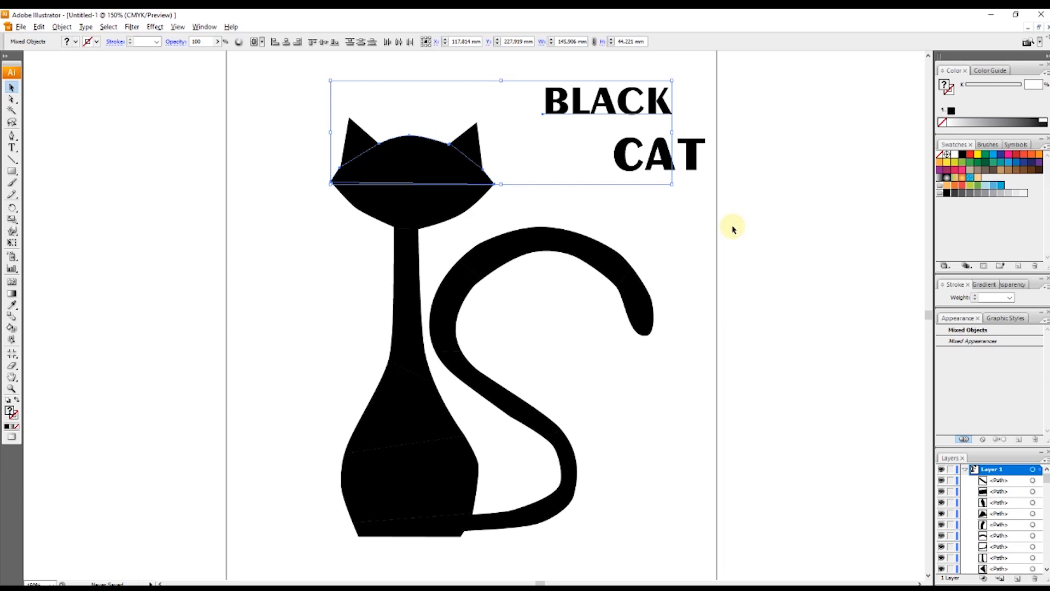
pyautogui.hotkey('ctrl', 'shift', 'b')
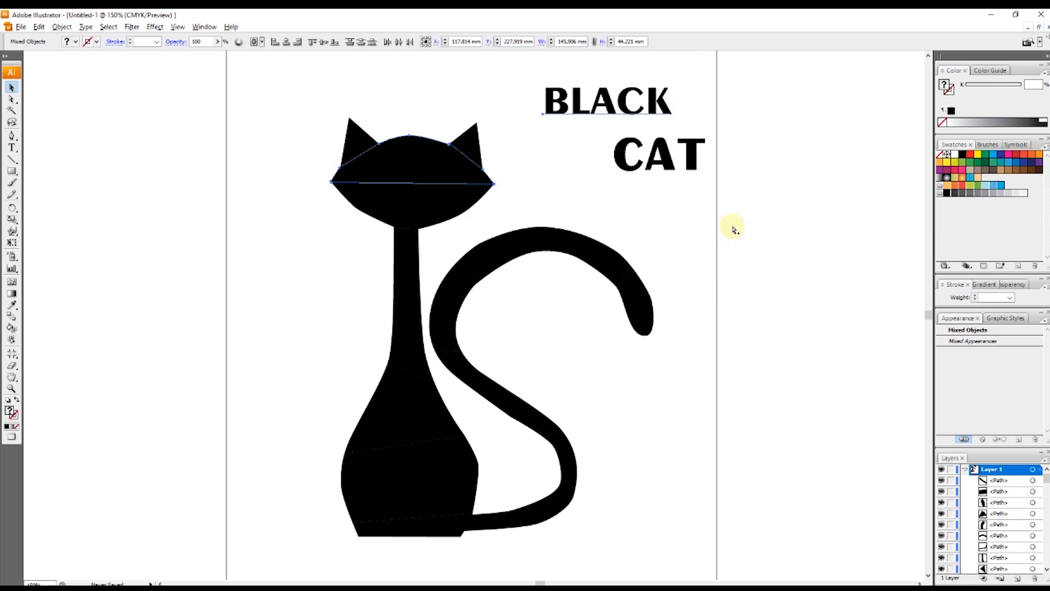
pyautogui.hotkey('ctrl', 'alt', 'c')
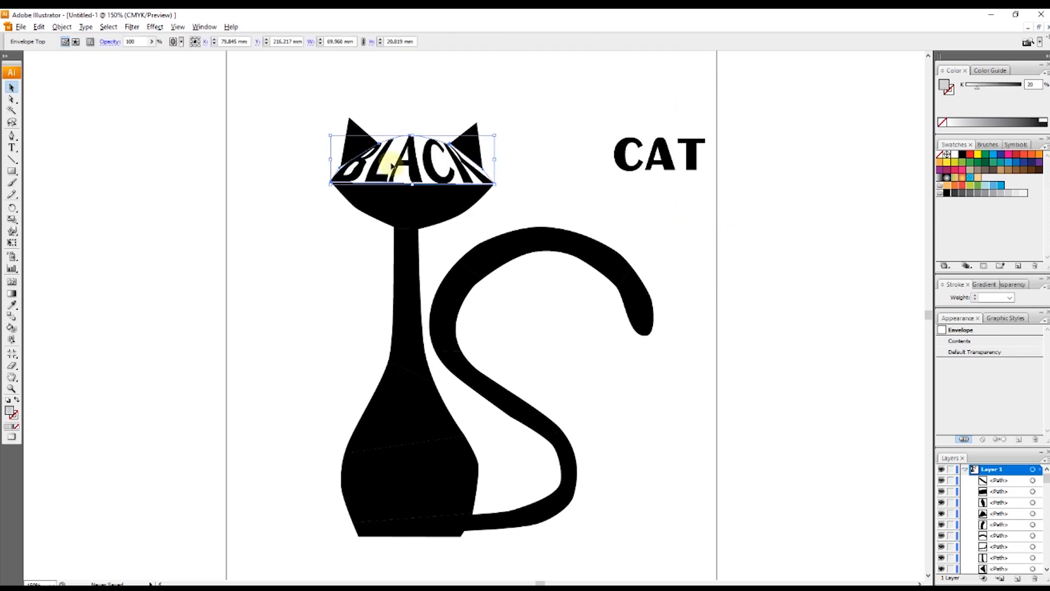
# Warp the CAT text into the body piece just below the neck with an envelope distort made from the top object.
pyautogui.click(512, 97)
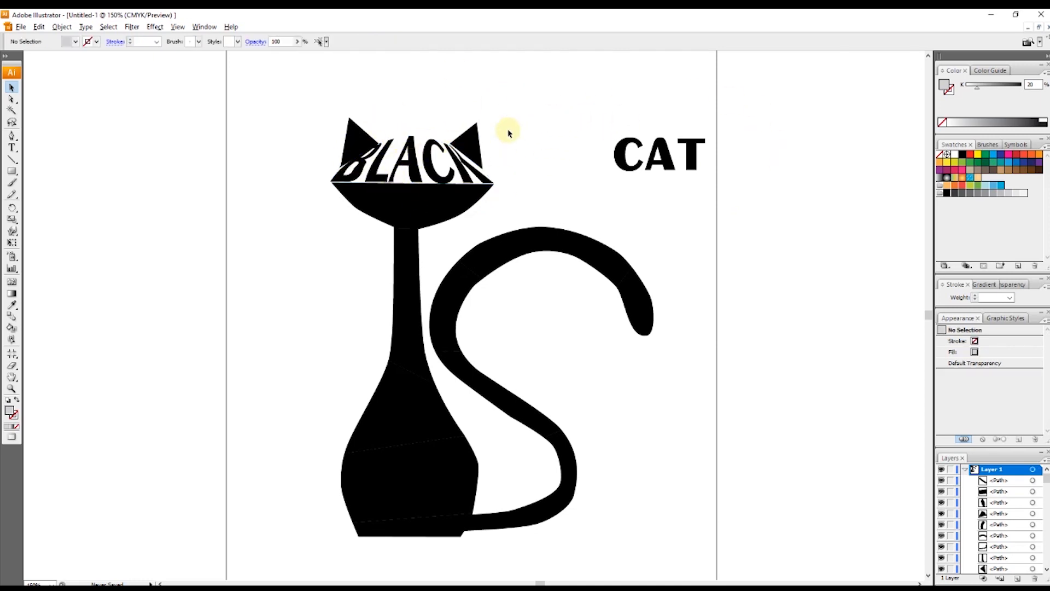
pyautogui.scroll(3, 409, 136)
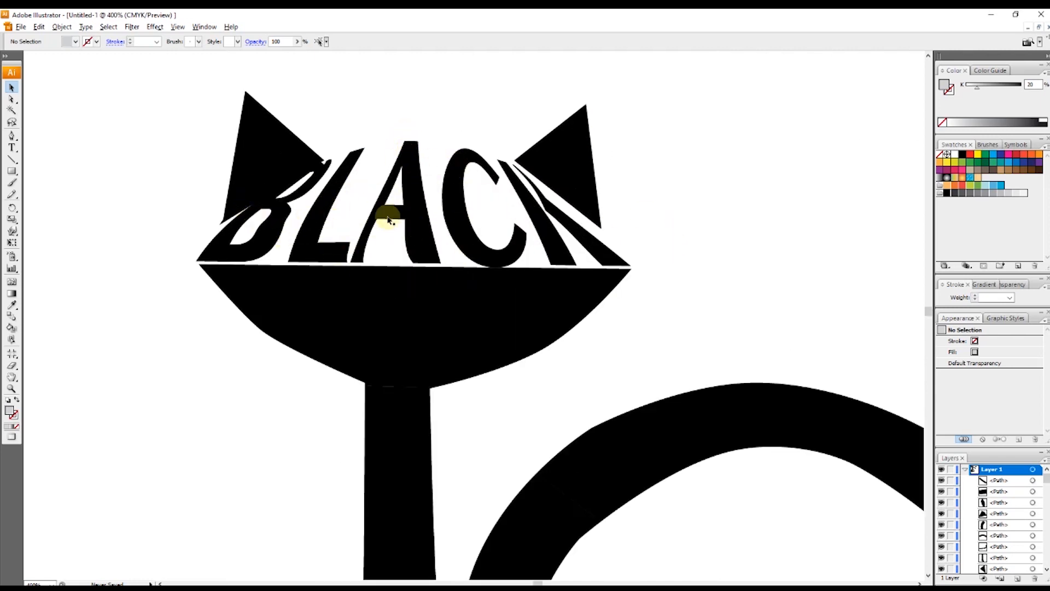
pyautogui.scroll(-2, 327, 215)
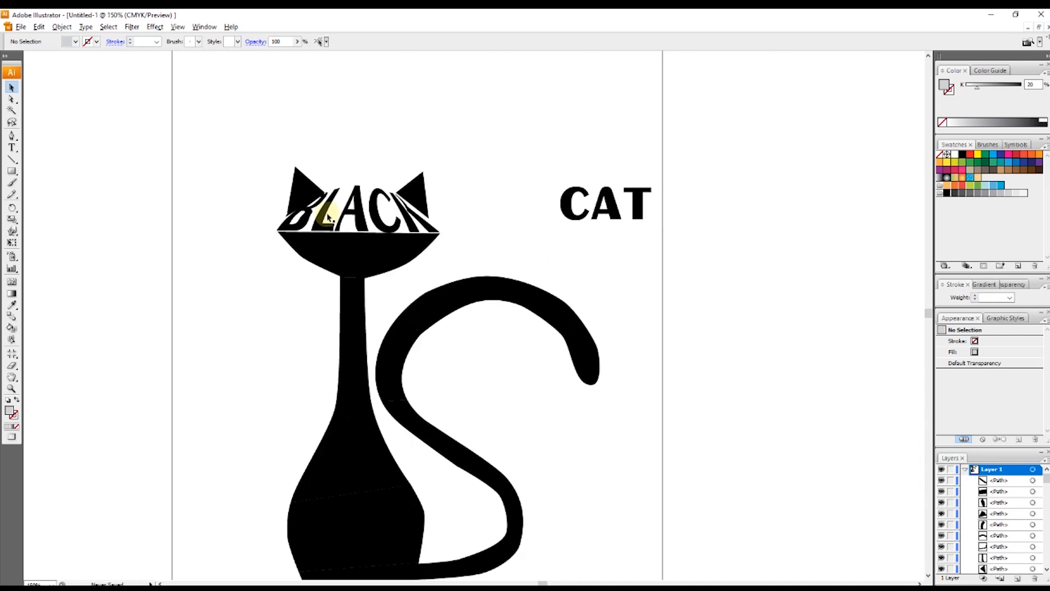
pyautogui.scroll(-1, 327, 217)
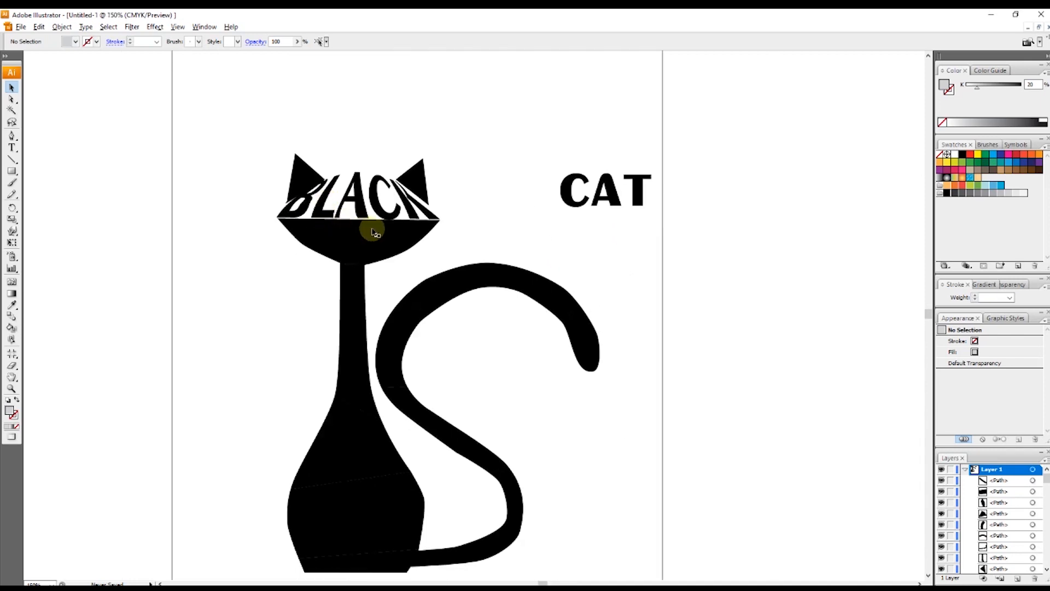
pyautogui.scroll(-2, 539, 165)
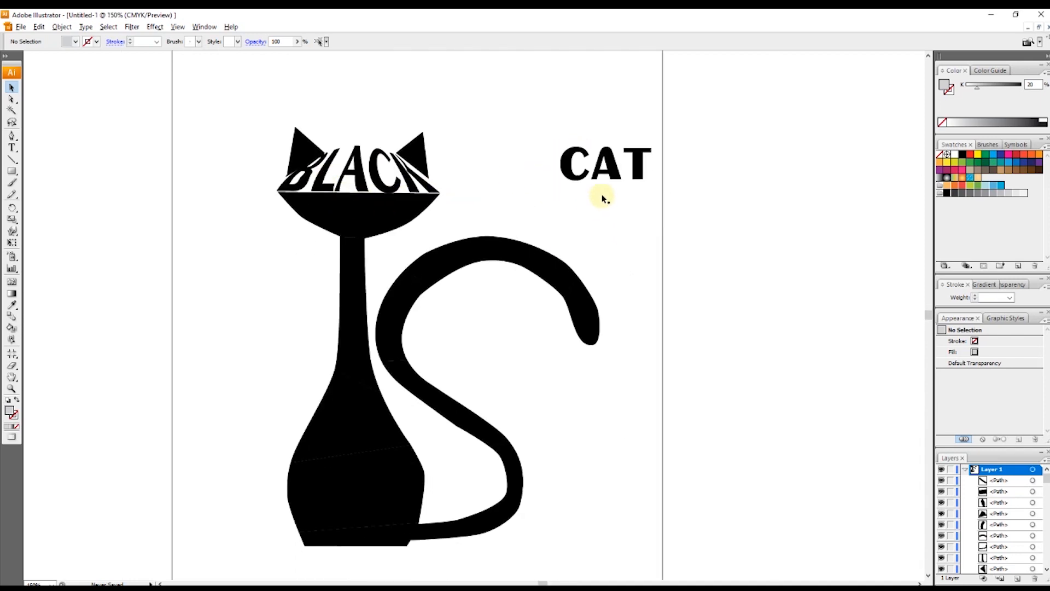
pyautogui.click(346, 422)
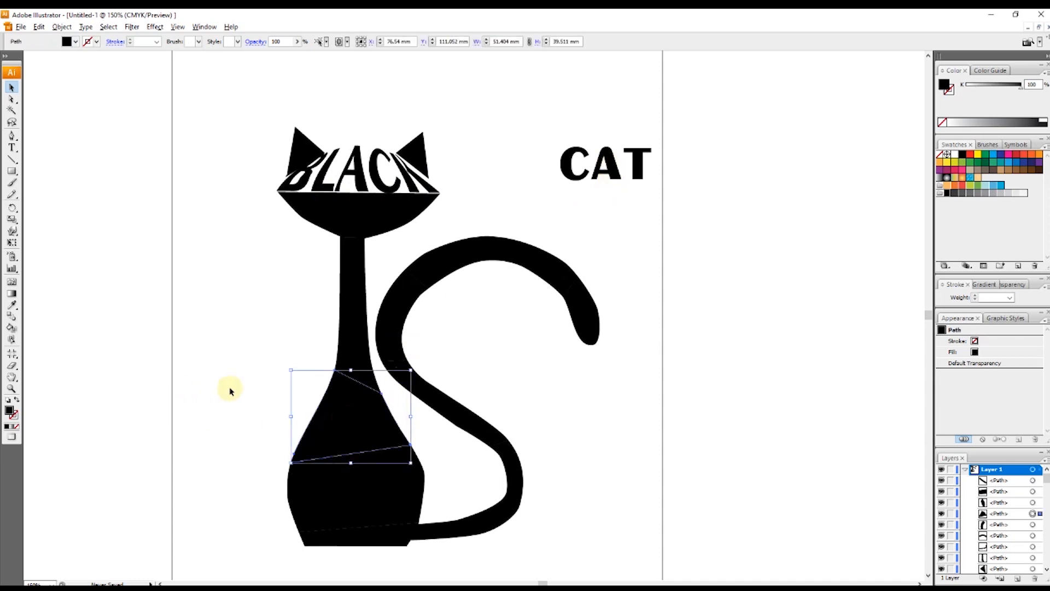
pyautogui.keyDown('shift'); pyautogui.click(614, 161); pyautogui.keyUp('shift')
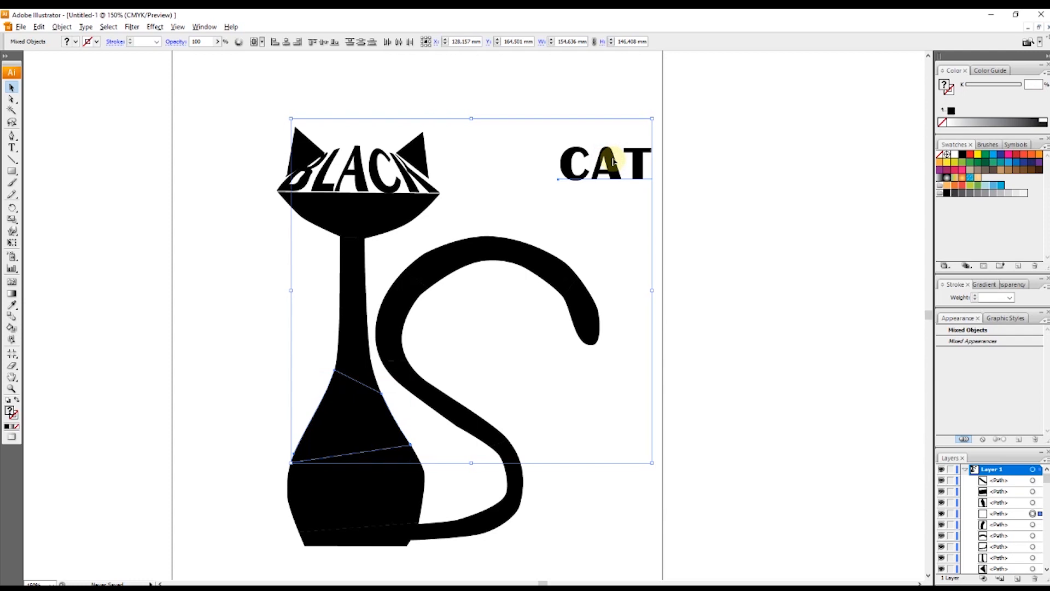
pyautogui.hotkey('ctrl', 'alt')
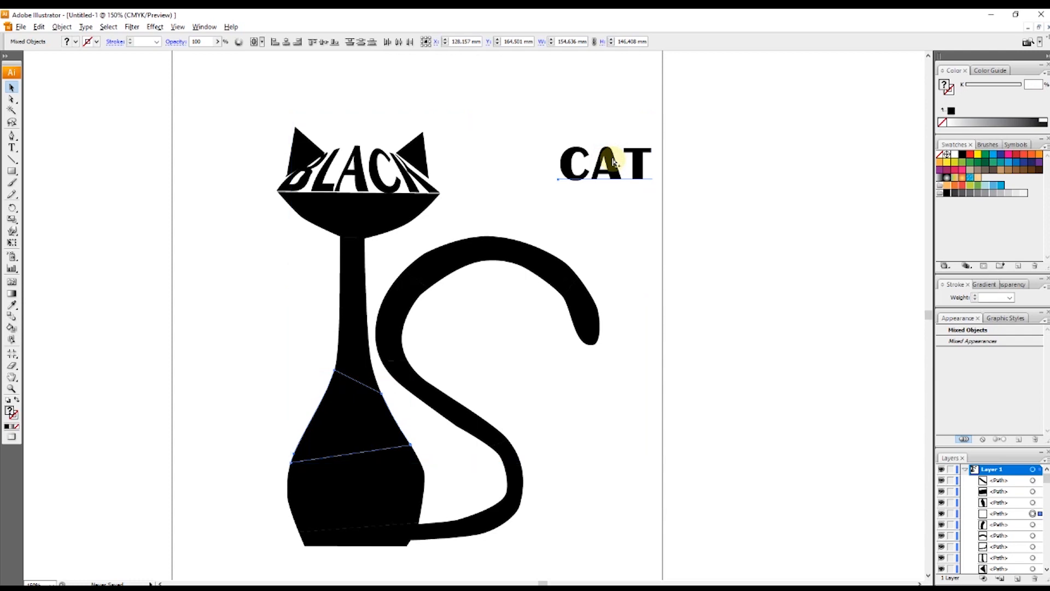
pyautogui.hotkey('ctrl', 'alt', 'c')
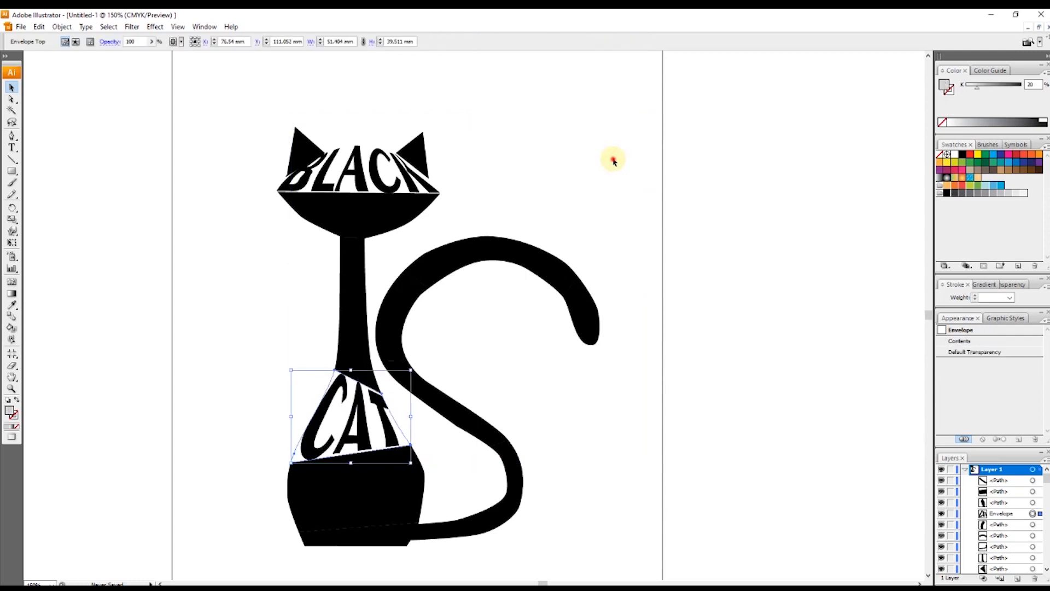
pyautogui.click(613, 162)
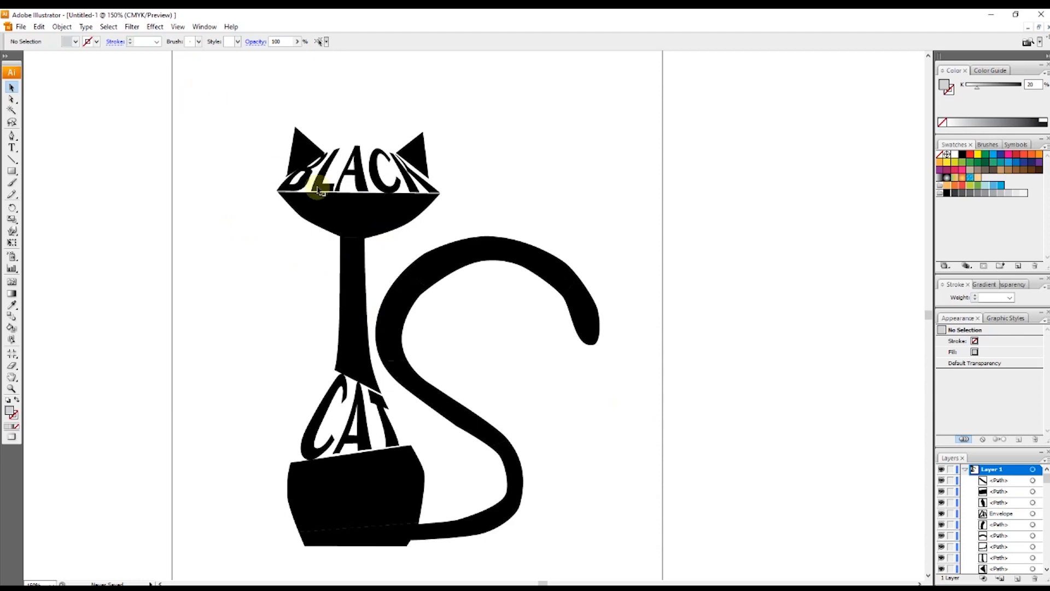
# Add the text "meow" in the same font above the tail, enlarge it to about 79 pt, and deselect it.
pyautogui.click(12, 147)
pyautogui.click(596, 126)
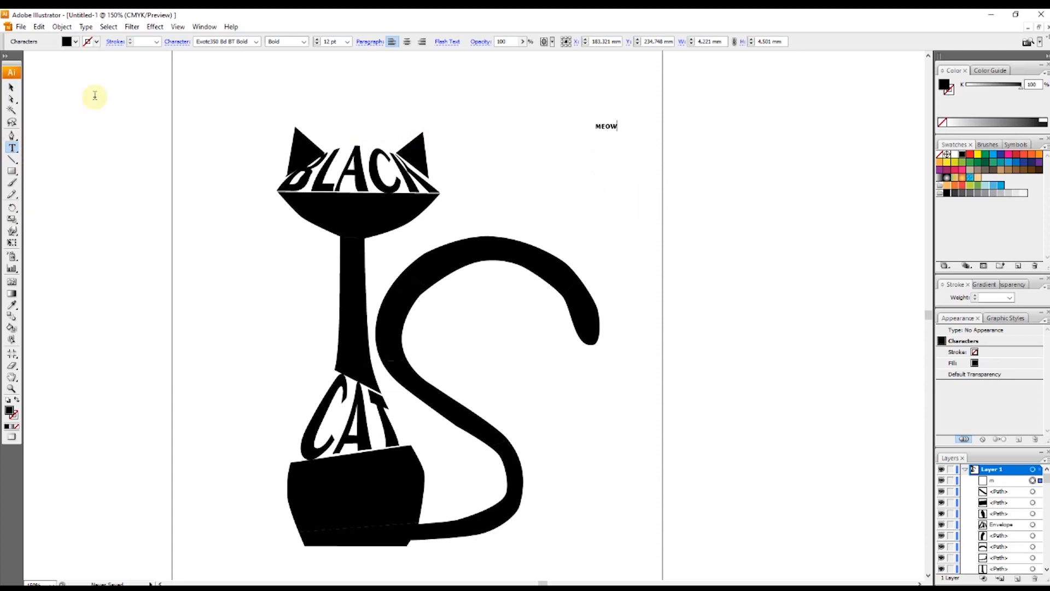
pyautogui.click(11, 87)
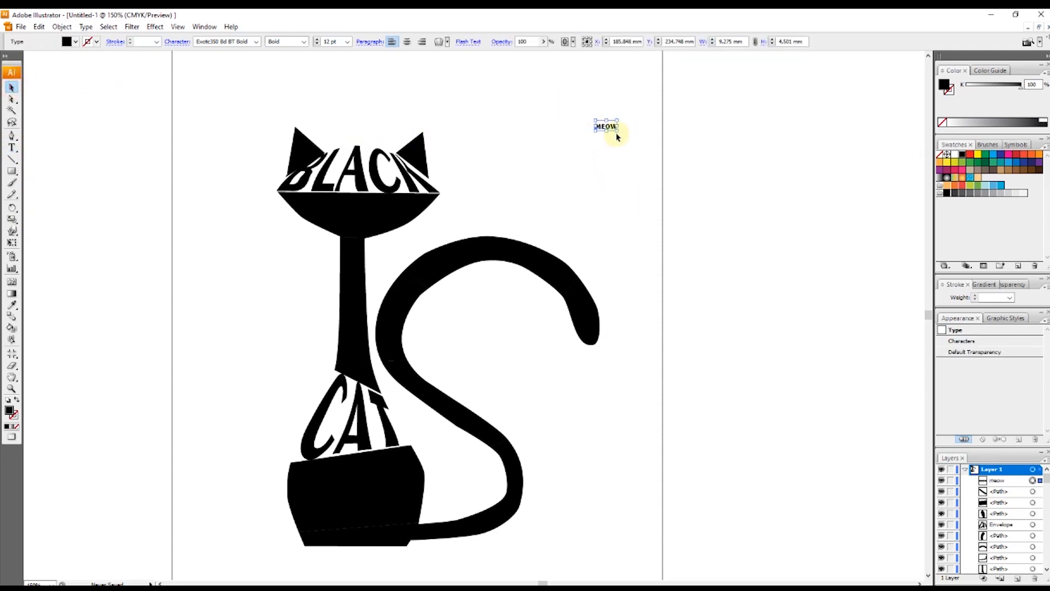
pyautogui.moveTo(618, 131); pyautogui.dragTo(666, 170)
pyautogui.click(646, 199)
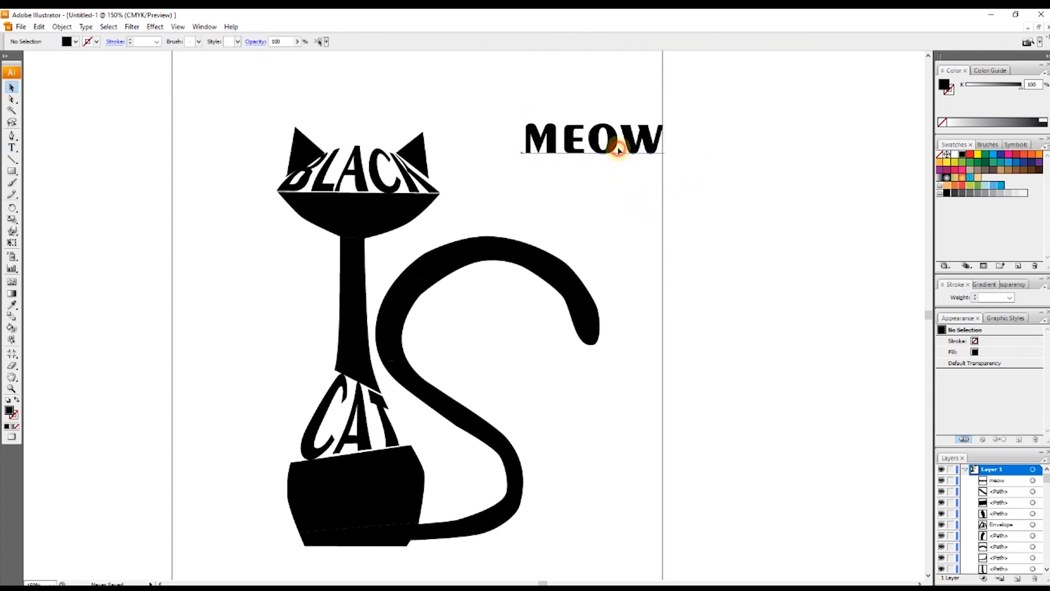
# Duplicate the MEOW text down and to the right, and send both copies to the back of the stacking order.
pyautogui.click(615, 146)
pyautogui.moveTo(614, 145); pyautogui.dragTo(745, 206)
pyautogui.keyDown('shift'); pyautogui.click(611, 140); pyautogui.keyUp('shift')
pyautogui.rightClick(611, 140)
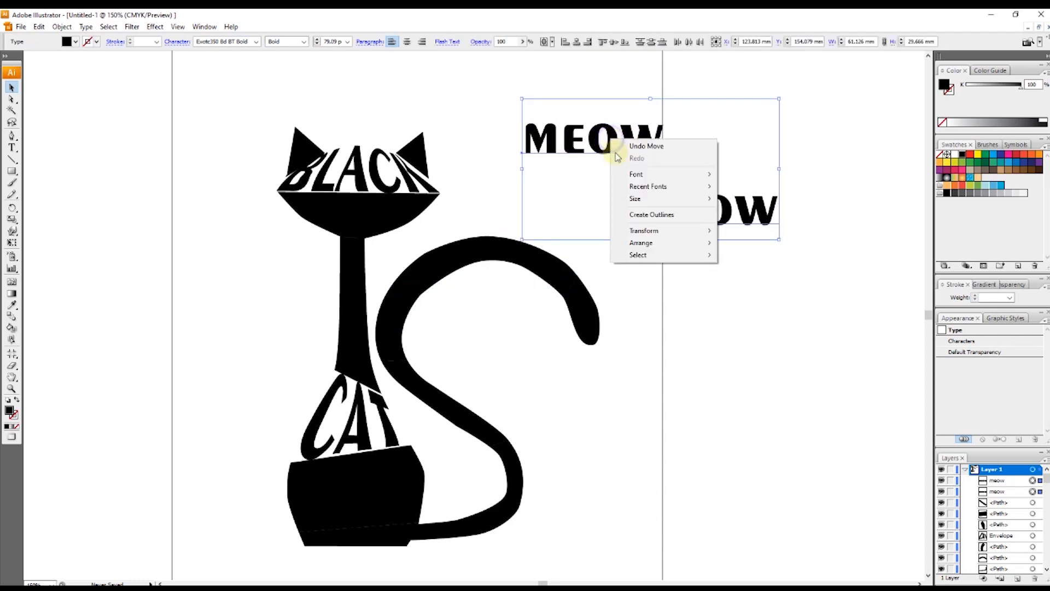
pyautogui.moveTo(684, 242)
pyautogui.click(786, 294)
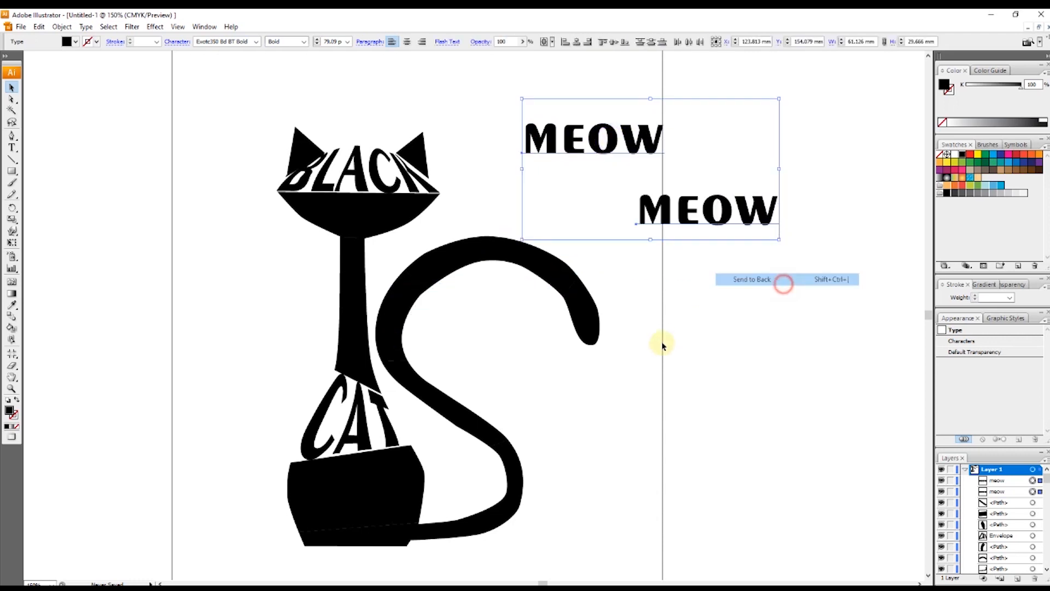
pyautogui.click(659, 403)
# Warp the upper MEOW text into the arched upper piece of the tail with an envelope distort made from the top object.
pyautogui.click(608, 149)
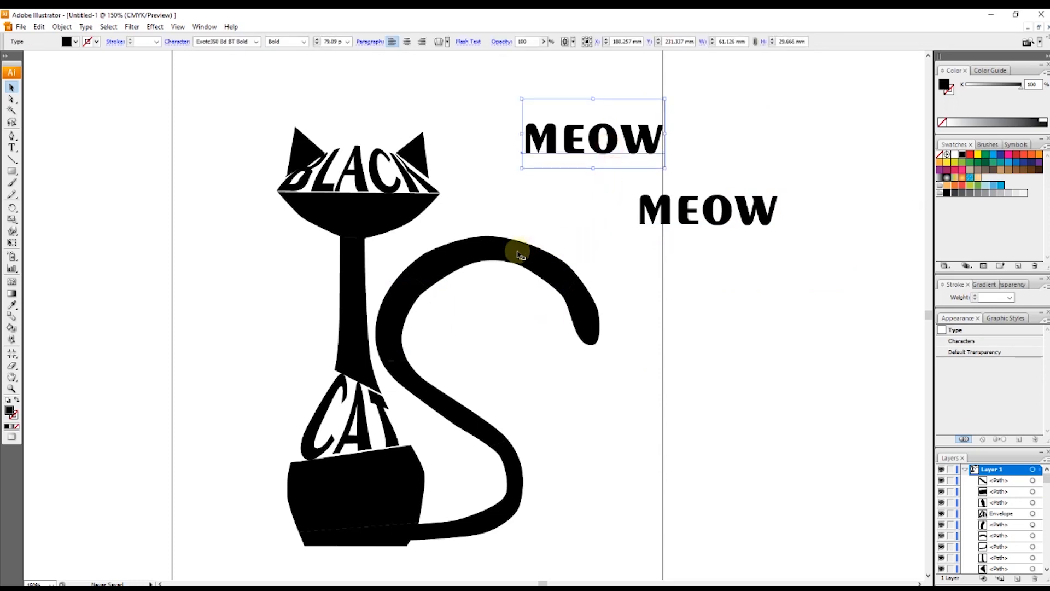
pyautogui.click(487, 258)
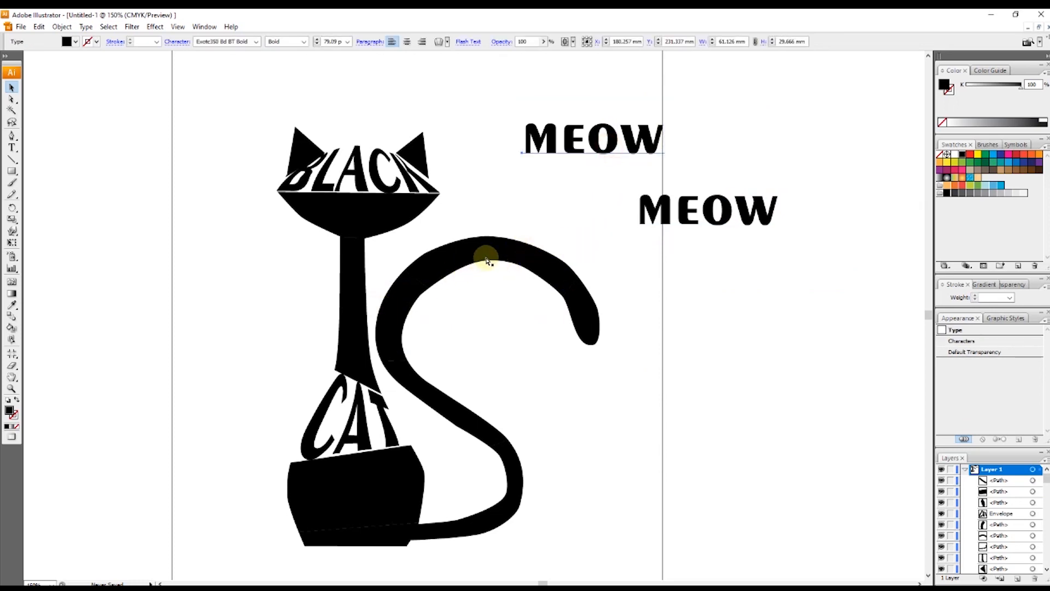
pyautogui.keyDown('shift'); pyautogui.click(547, 137); pyautogui.keyUp('shift')
pyautogui.hotkey('ctrl', 'alt', 'c')
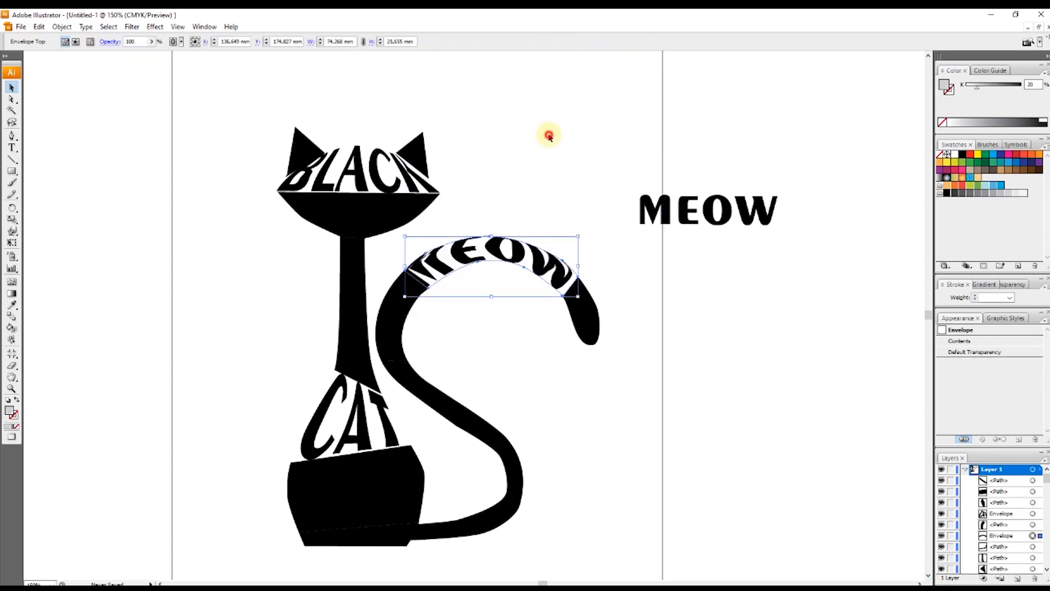
# Try to warp the remaining MEOW text into the diagonal middle piece of the tail, and undo that envelope distort.
pyautogui.click(480, 424)
pyautogui.click(480, 424)
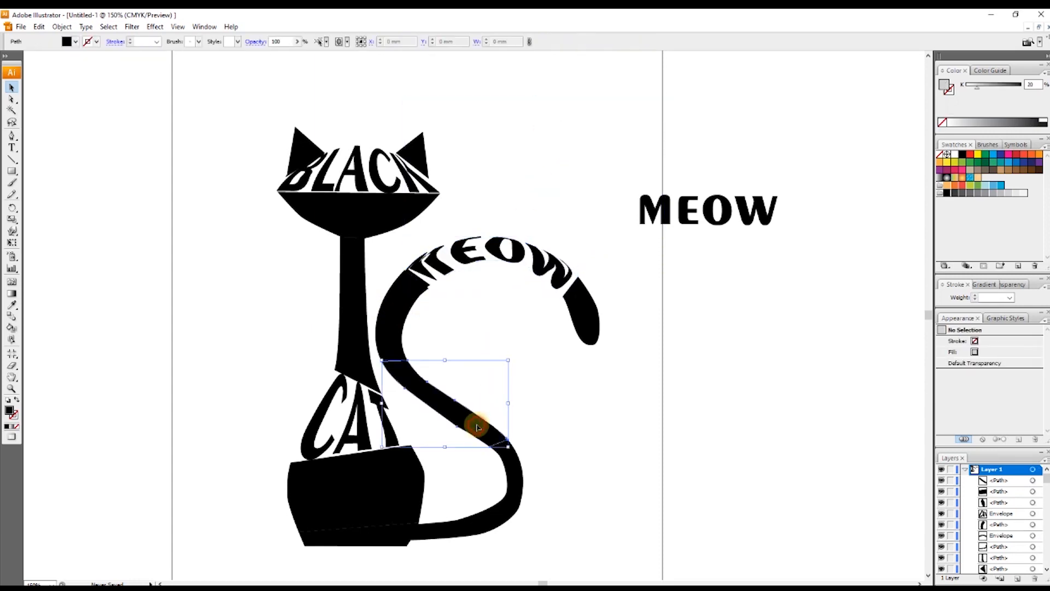
pyautogui.keyDown('shift'); pyautogui.click(687, 219); pyautogui.keyUp('shift')
pyautogui.hotkey('ctrl', 'alt', 'c')
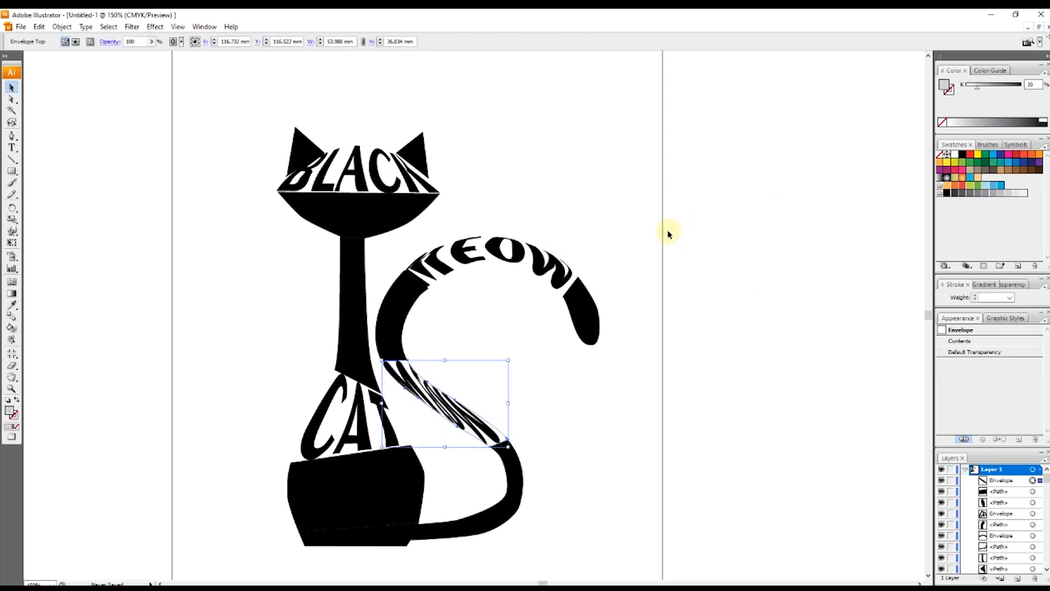
pyautogui.hotkey('ctrl', 'shift', 'b')
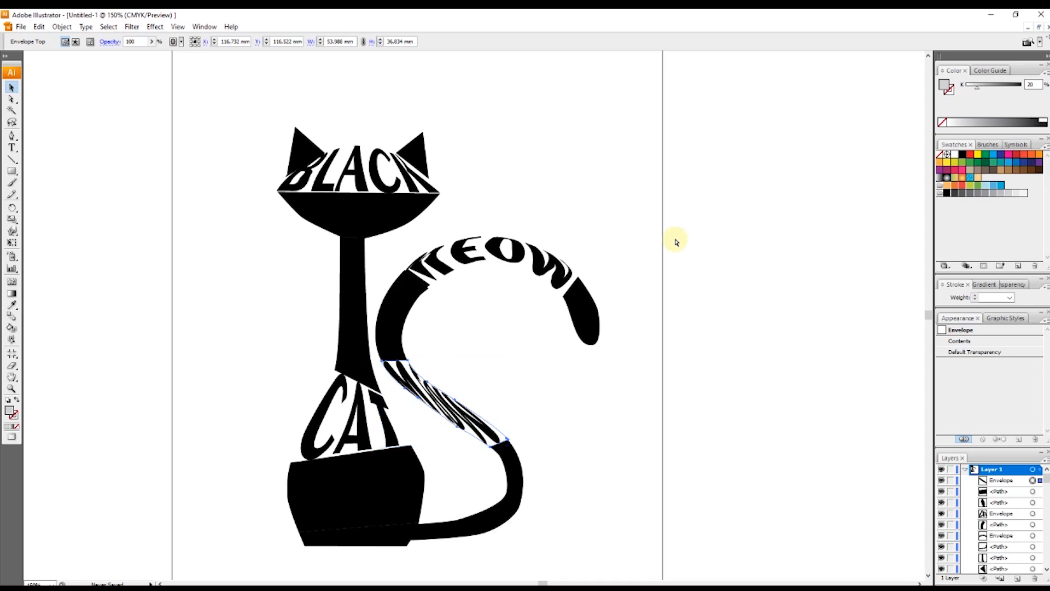
pyautogui.hotkey('ctrl', 'z')
pyautogui.hotkey('ctrl', 'shift', 'b')
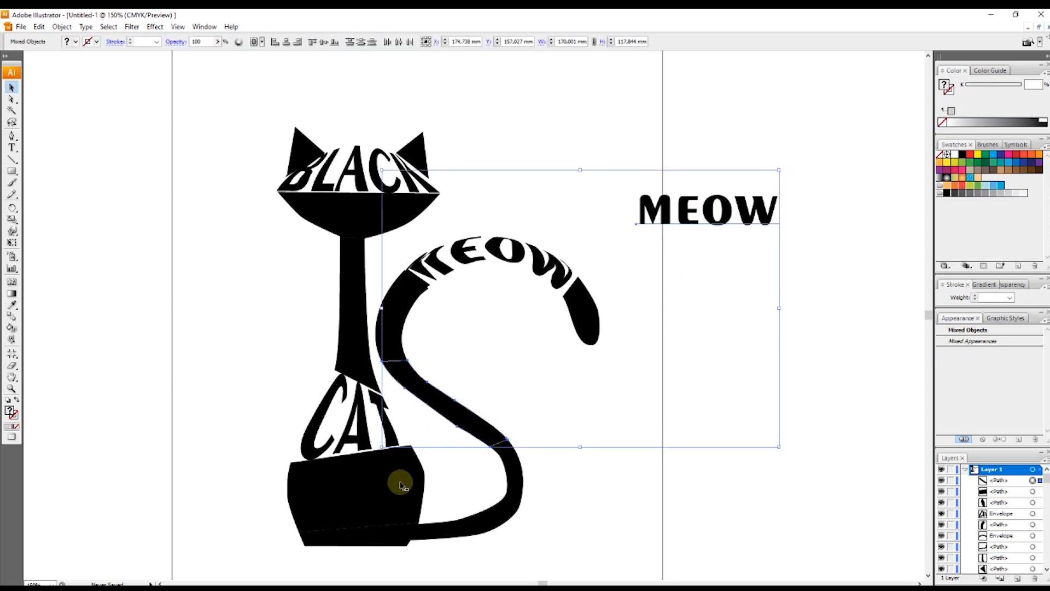
pyautogui.click(538, 487)
pyautogui.click(520, 489)
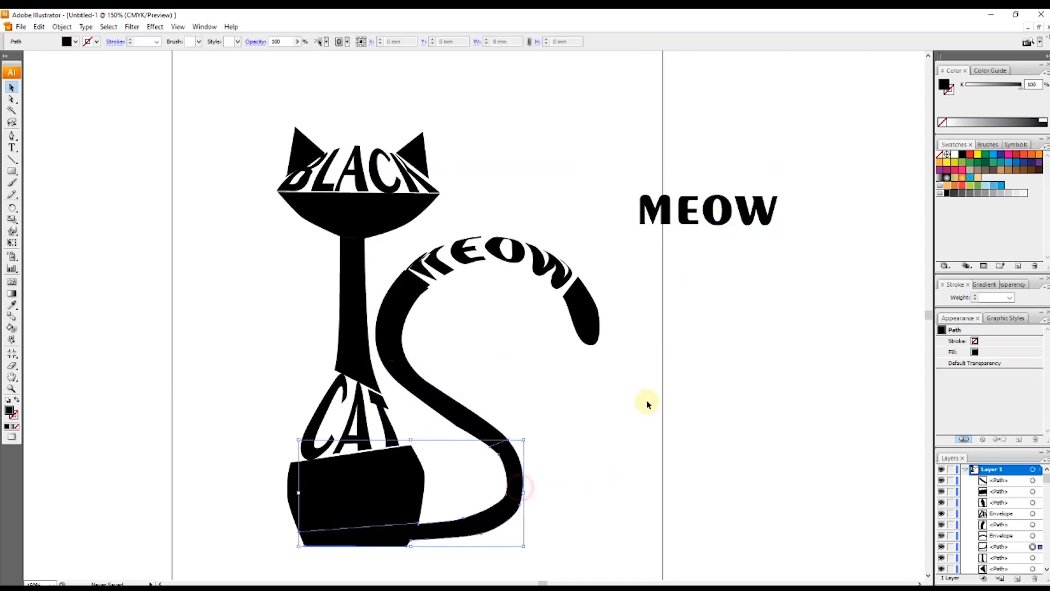
pyautogui.click(627, 448)
# Warp the remaining MEOW text into the body piece below CAT with an envelope distort made from the top object, and deselect it.
pyautogui.scroll(-2, 499, 460)
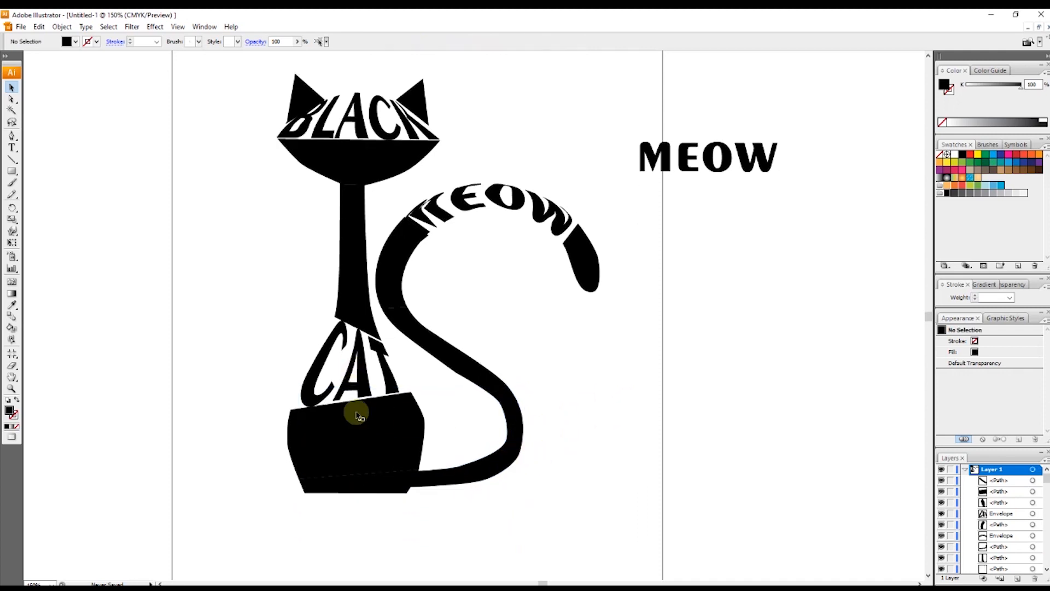
pyautogui.click(358, 440)
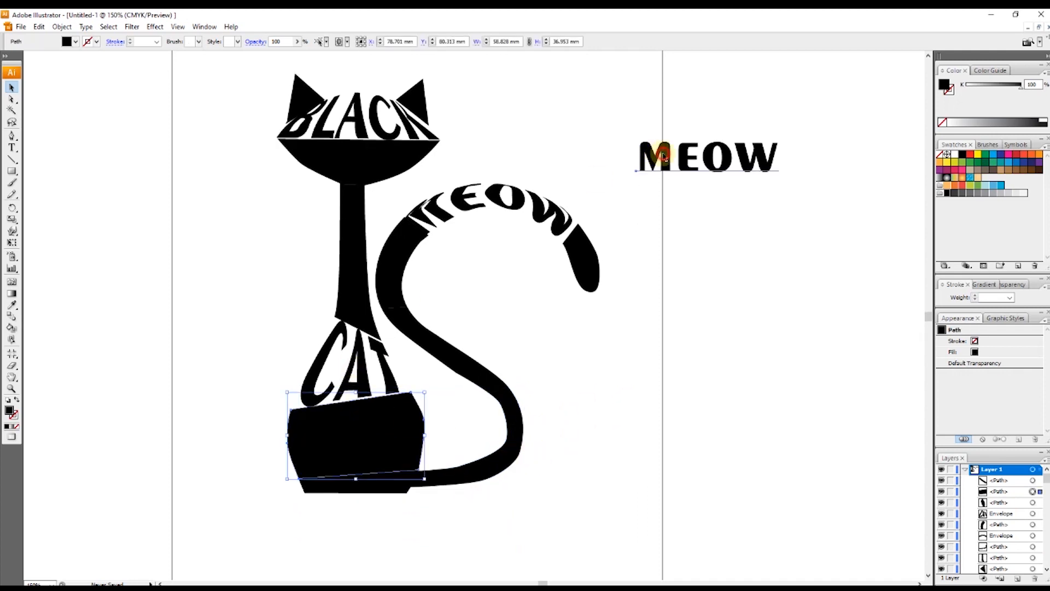
pyautogui.keyDown('shift'); pyautogui.click(664, 157); pyautogui.keyUp('shift')
pyautogui.hotkey('ctrl', 'alt', 'c')
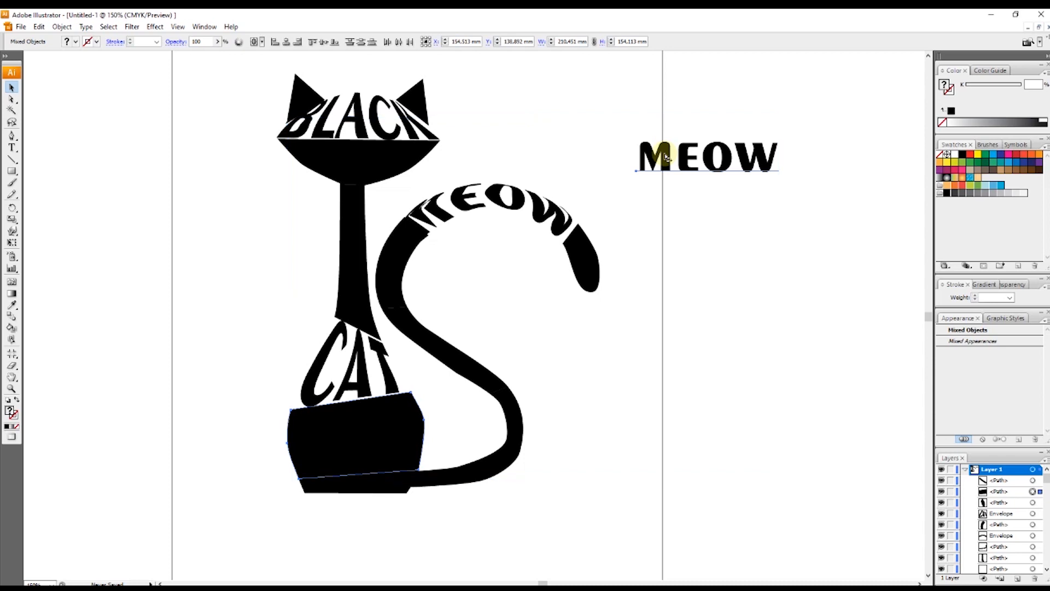
pyautogui.click(615, 128)
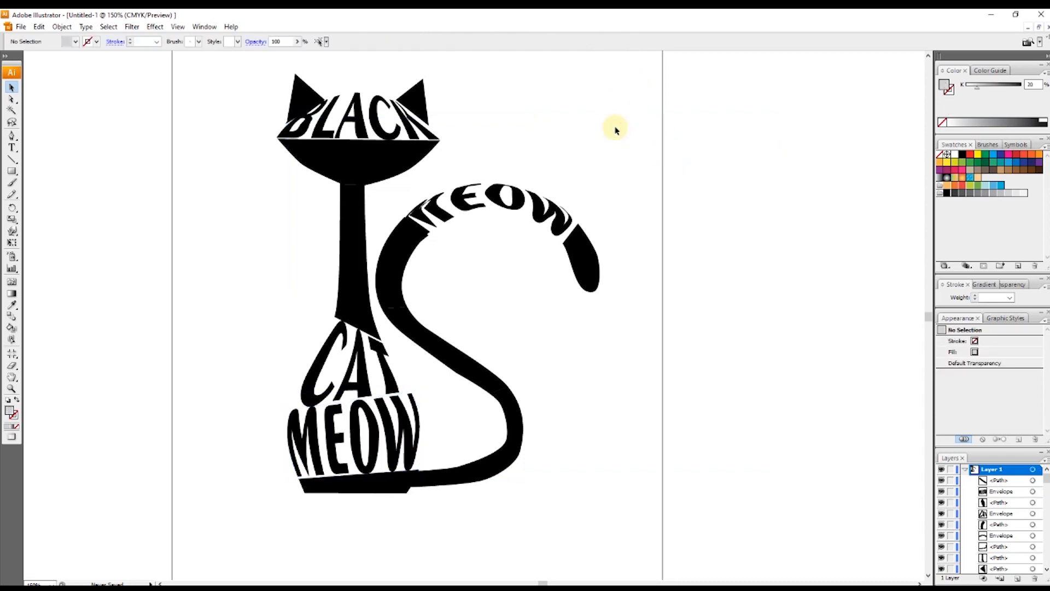
pyautogui.scroll(2, 601, 157)
pyautogui.scroll(-2, 604, 170)
pyautogui.scroll(-1, 629, 225)
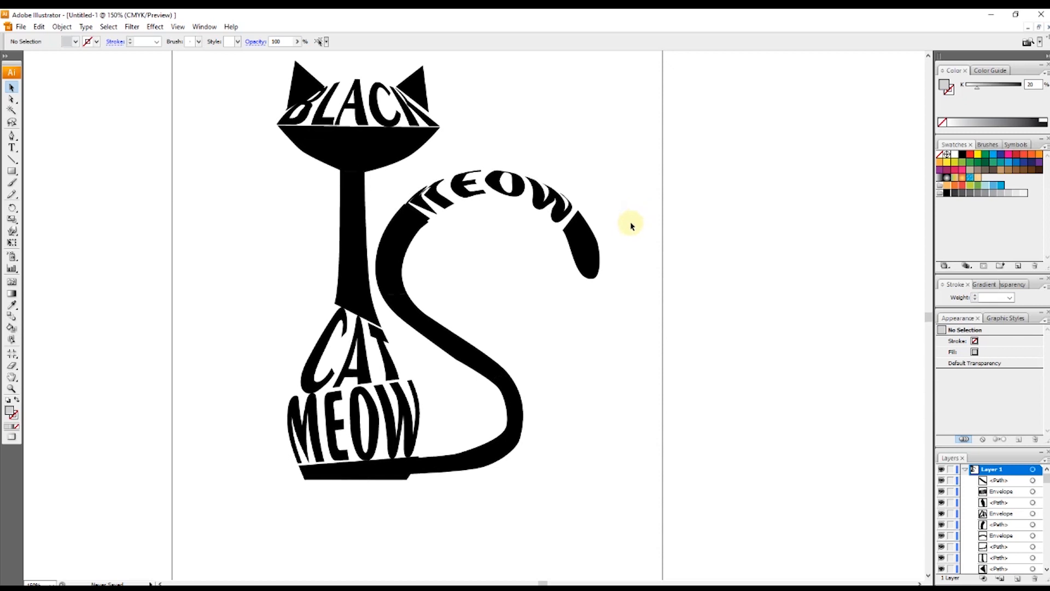
pyautogui.scroll(1, 523, 93)
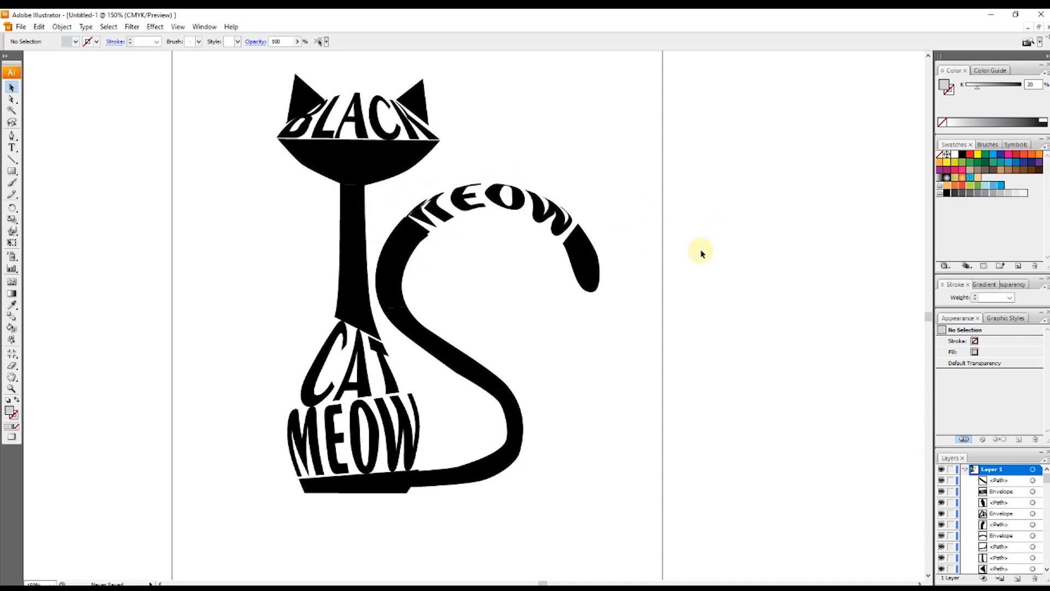
pyautogui.scroll(1, 771, 255)
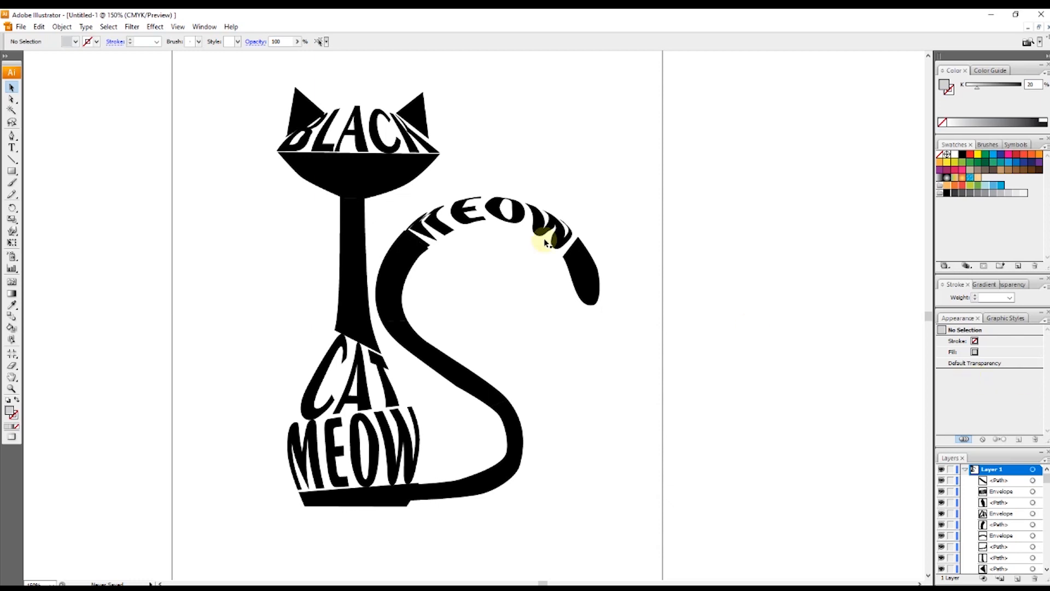
# Select the warped BLACK text in the cat's head and try to recolor it with the CMYK Cyan swatch.
pyautogui.click(354, 136)
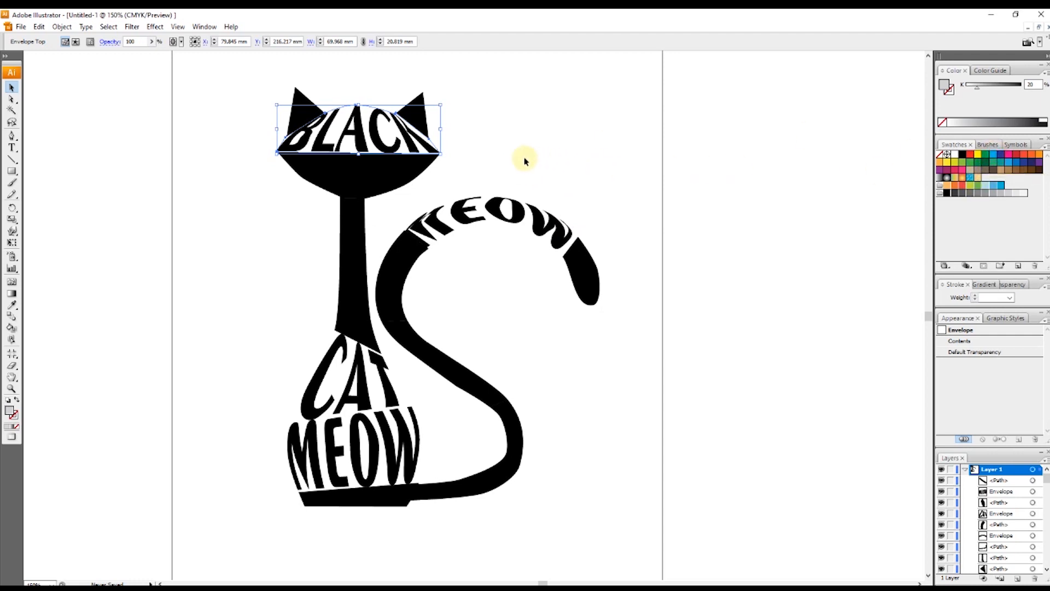
pyautogui.click(204, 153)
pyautogui.click(324, 137)
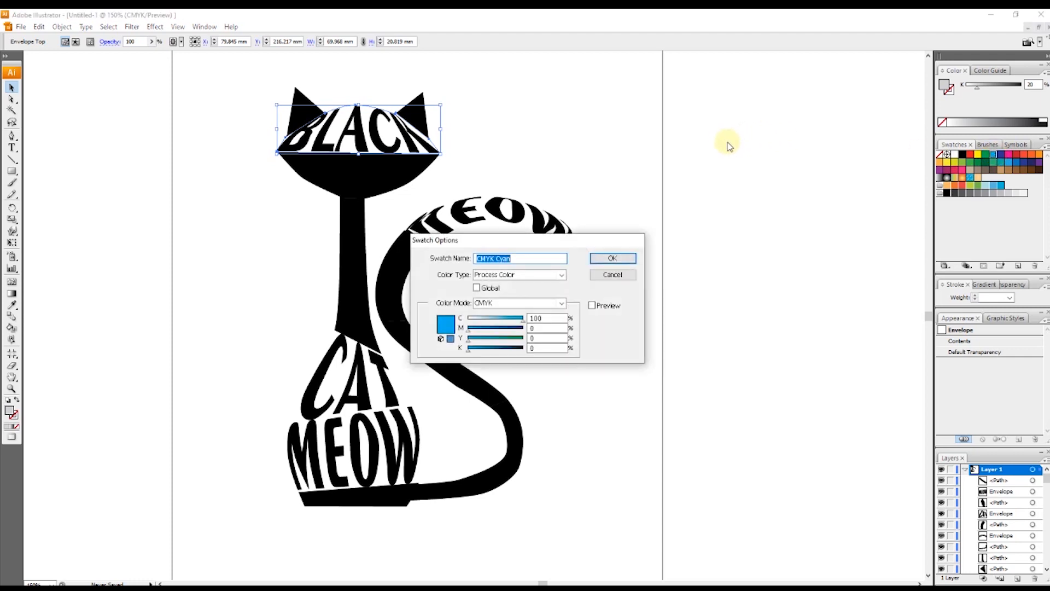
pyautogui.click(612, 259)
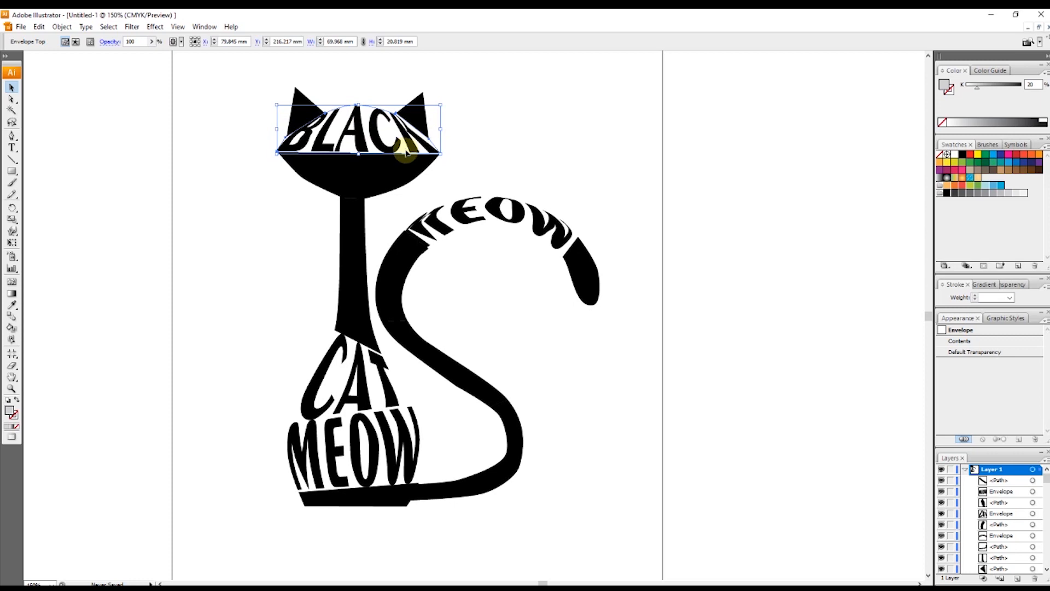
# Add a new fill to the warped BLACK text in the cat's head, color it cyan, and deselect it.
pyautogui.click(977, 342)
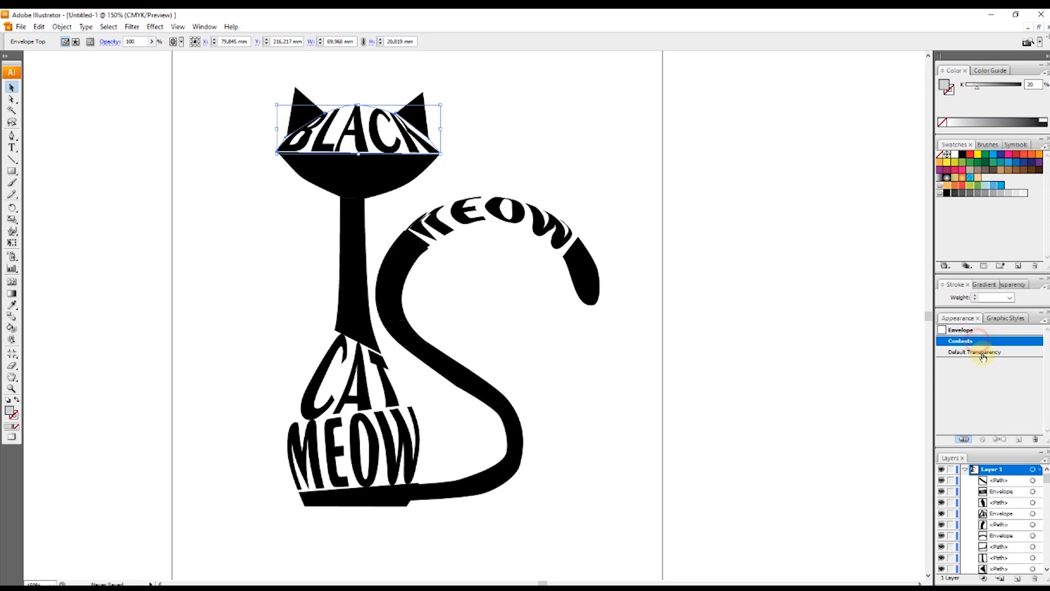
pyautogui.click(1046, 322)
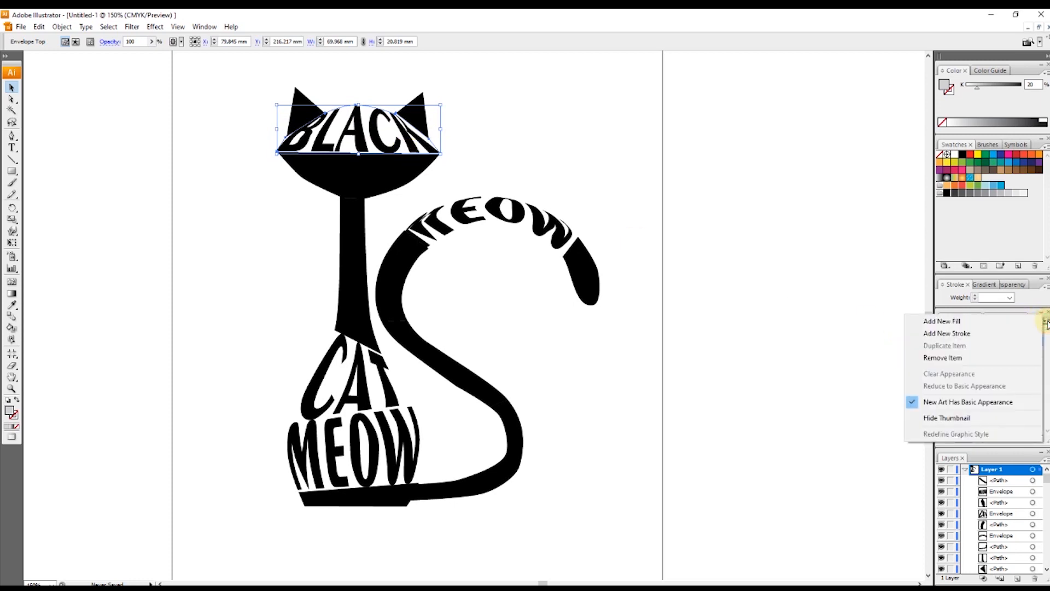
pyautogui.click(966, 323)
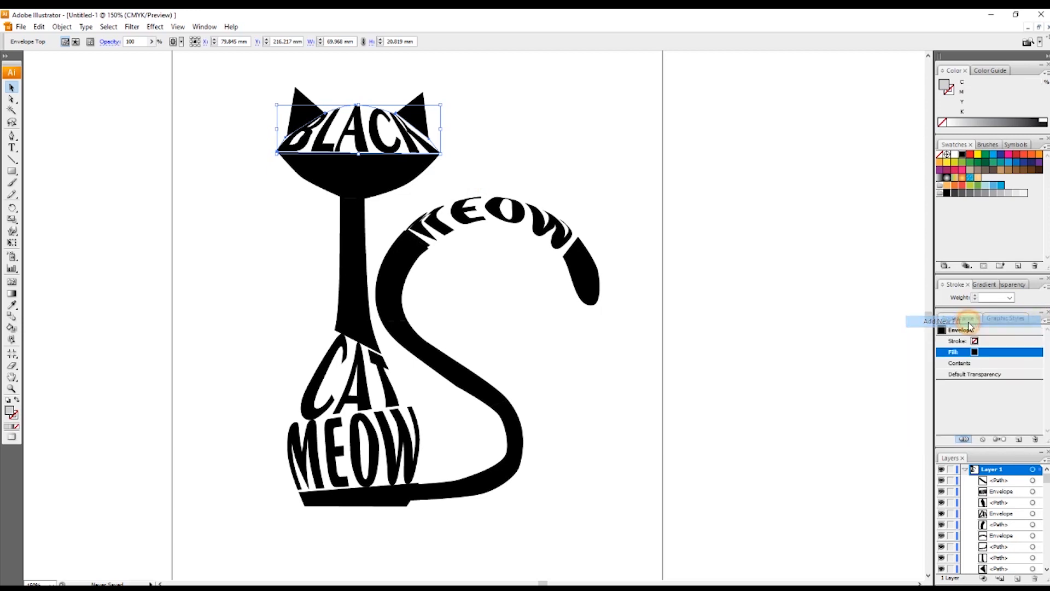
pyautogui.click(975, 352)
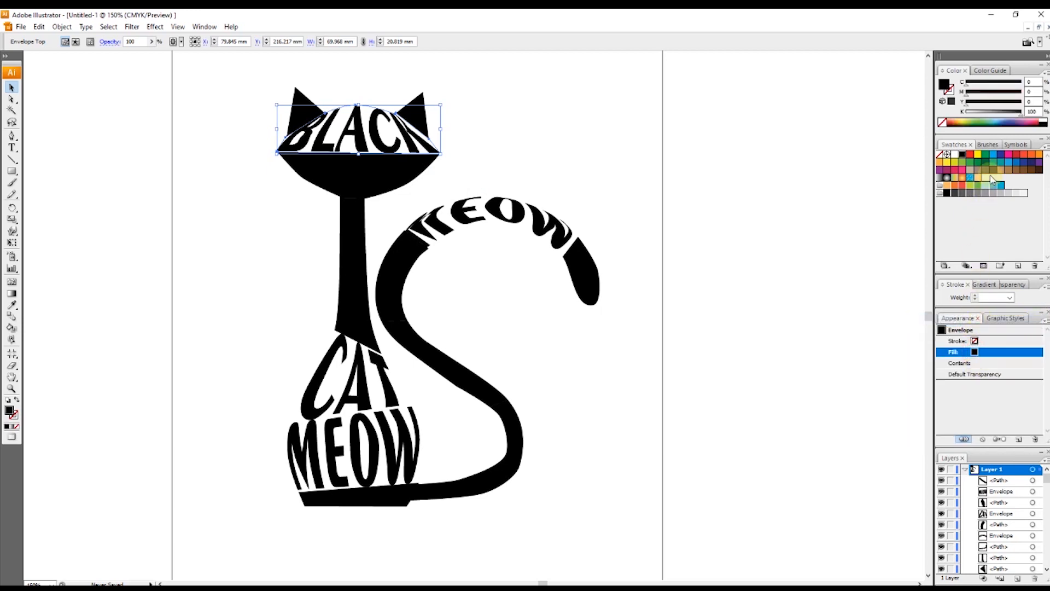
pyautogui.click(978, 155)
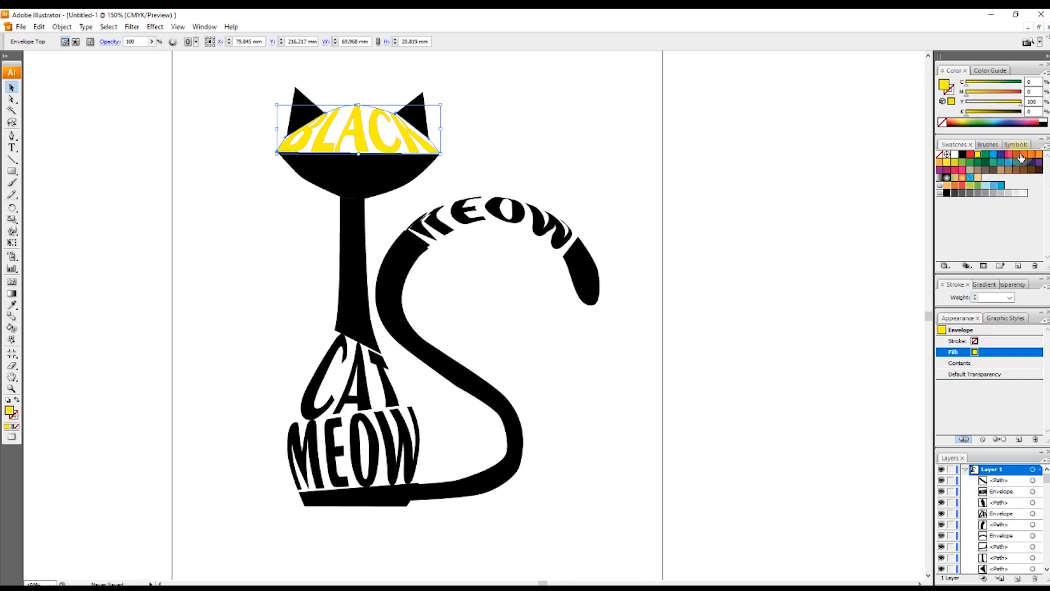
pyautogui.click(994, 158)
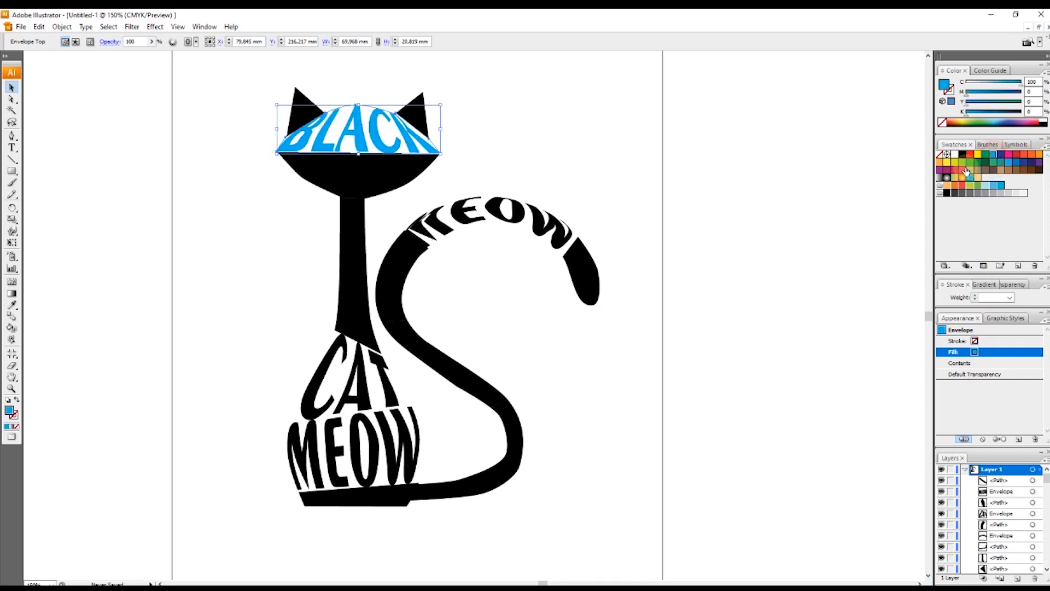
pyautogui.click(778, 232)
# Add a new fill to the warped MEOW text in the tail arch and color it green.
pyautogui.click(477, 219)
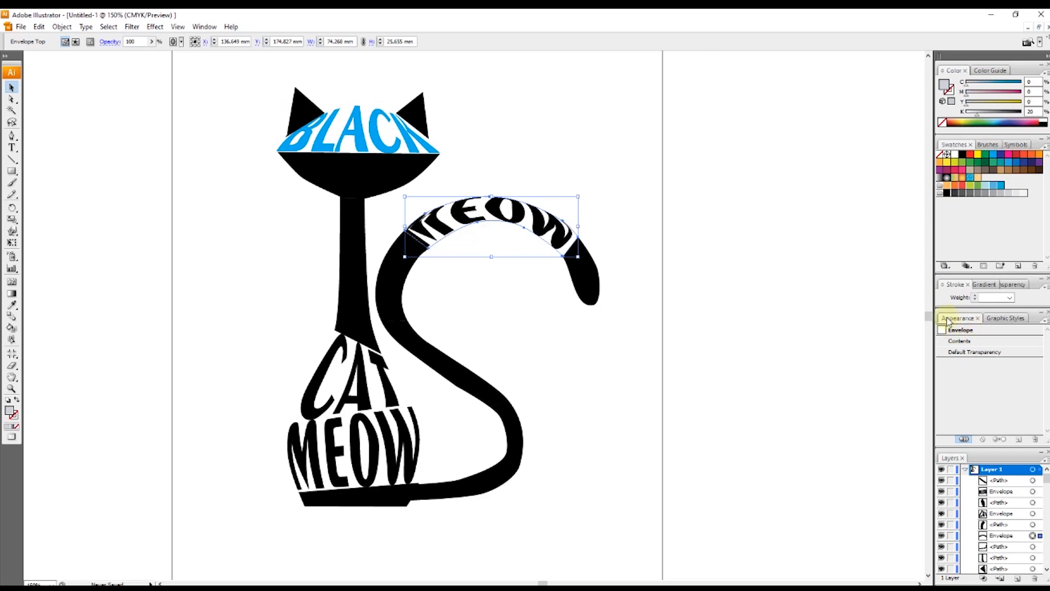
pyautogui.click(1047, 323)
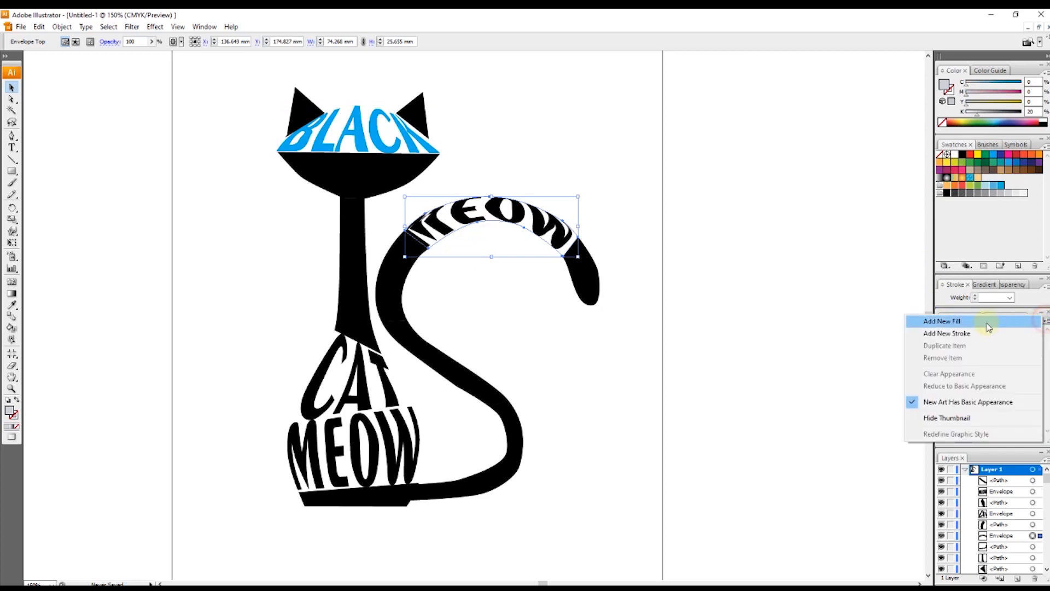
pyautogui.click(979, 321)
pyautogui.click(962, 354)
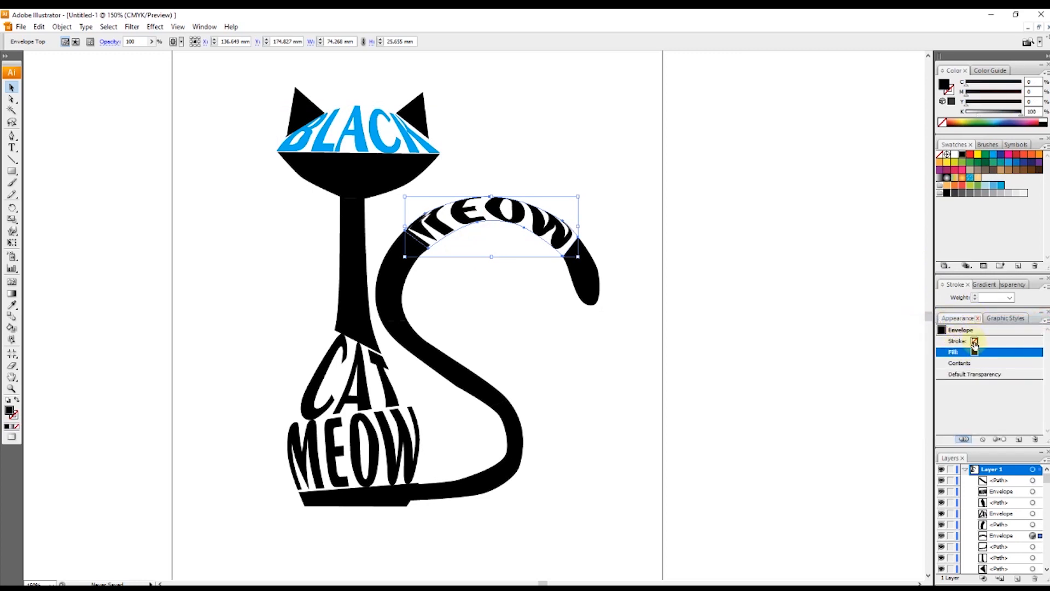
pyautogui.click(963, 164)
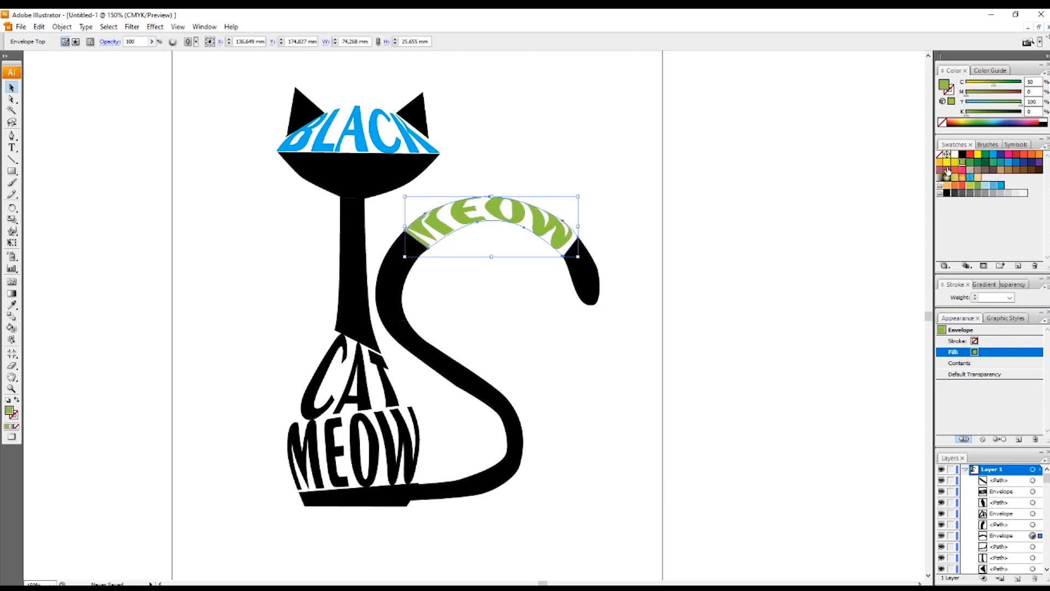
pyautogui.click(751, 233)
# Add a new fill to the warped CAT text and color it orange with 50% magenta and 100% yellow.
pyautogui.click(365, 380)
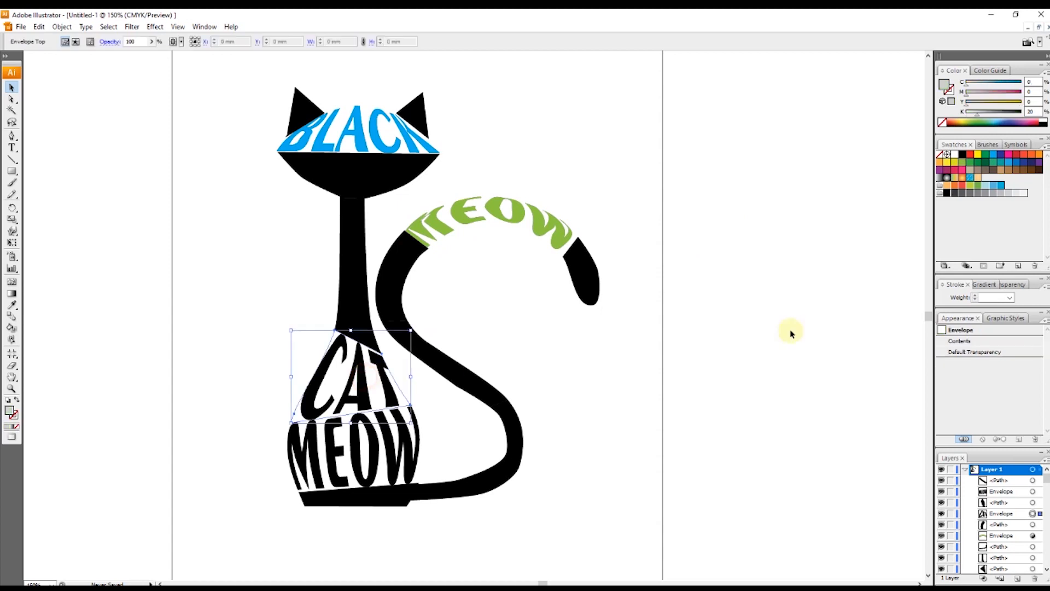
pyautogui.click(1046, 323)
pyautogui.click(1011, 321)
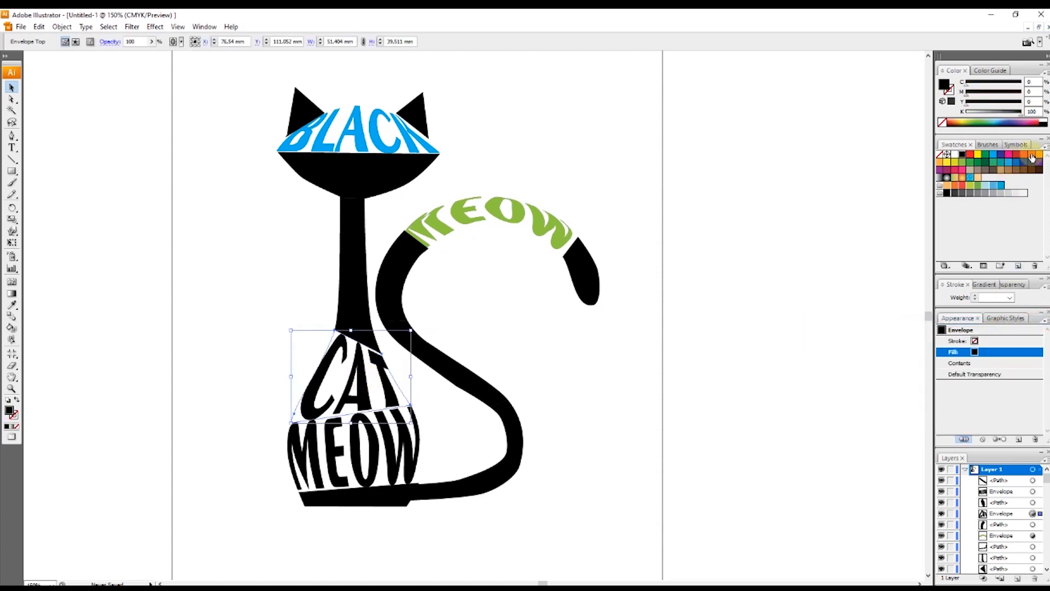
pyautogui.click(1038, 156)
pyautogui.click(723, 377)
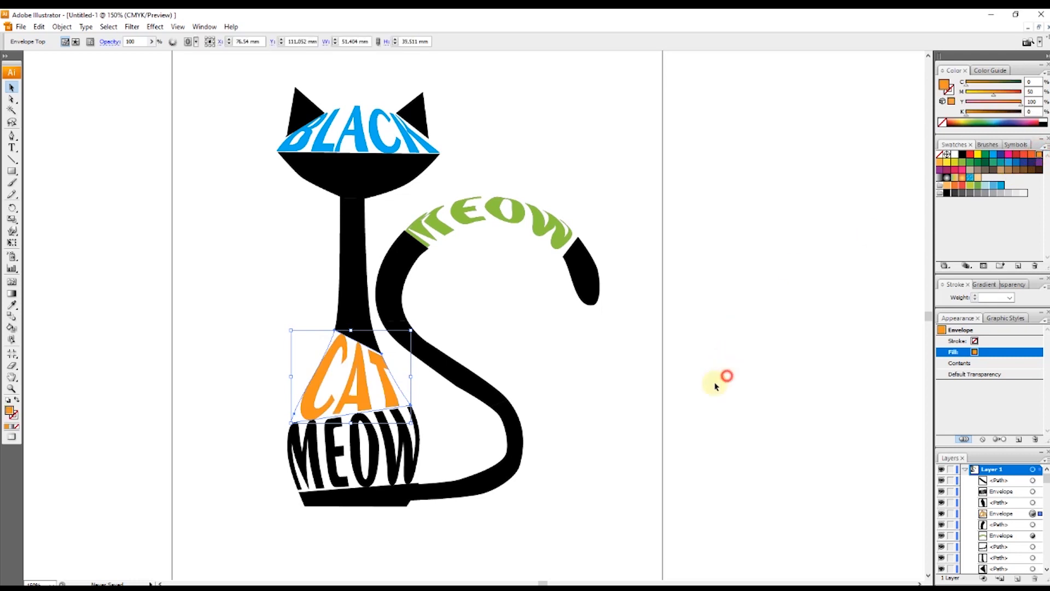
# Add a new fill to the warped MEOW text in the cat's body and color it red.
pyautogui.click(381, 443)
pyautogui.click(1045, 324)
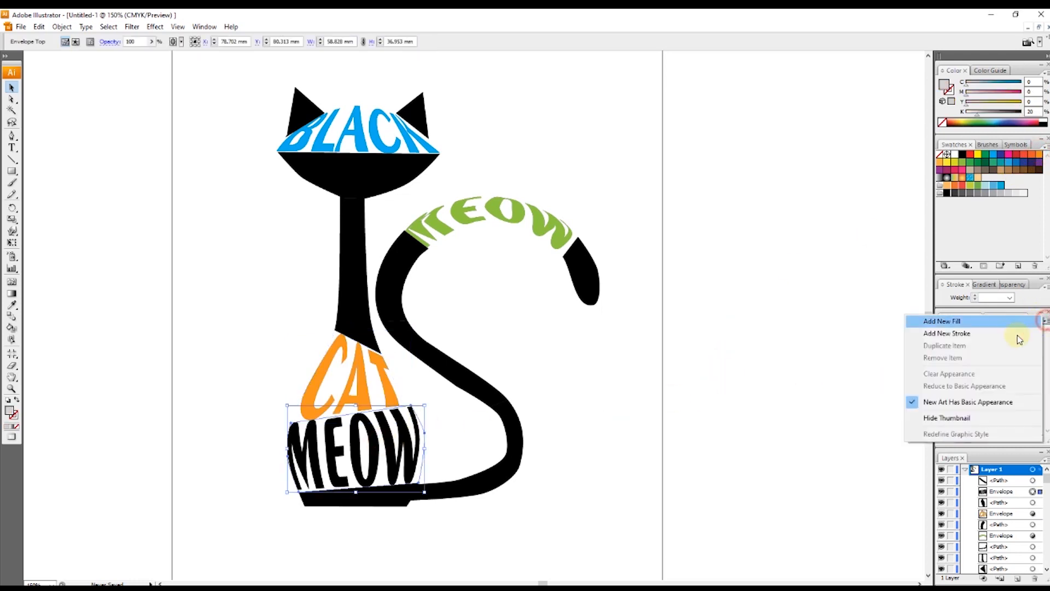
pyautogui.click(996, 326)
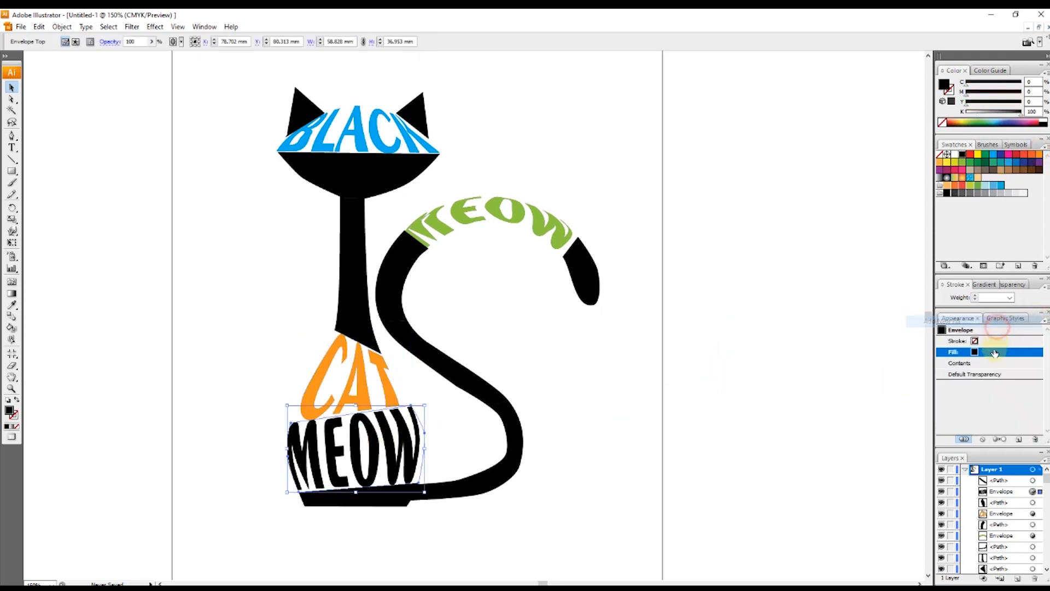
pyautogui.click(963, 188)
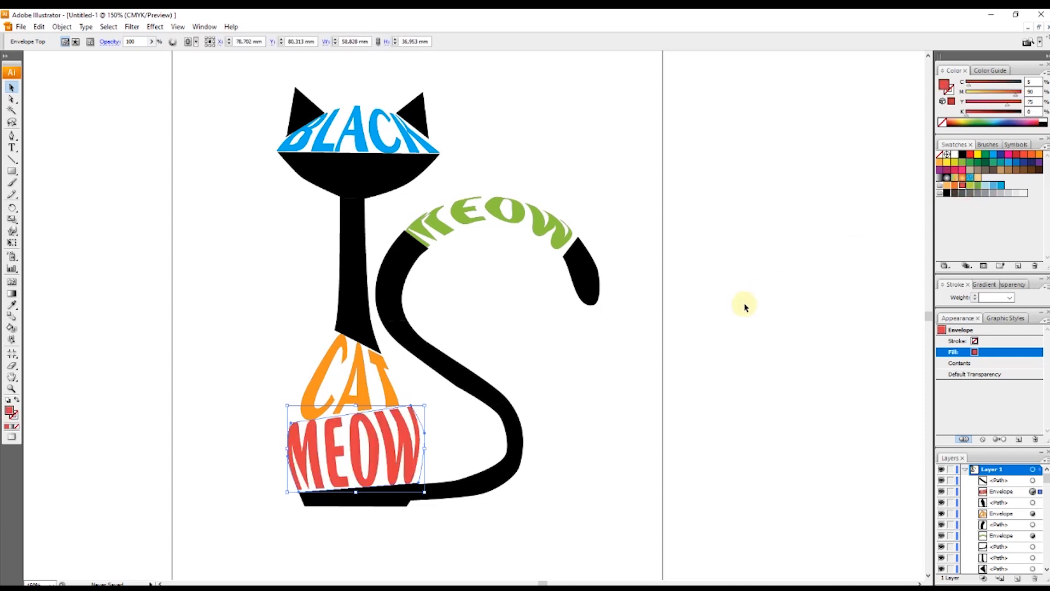
pyautogui.click(749, 304)
pyautogui.click(372, 130)
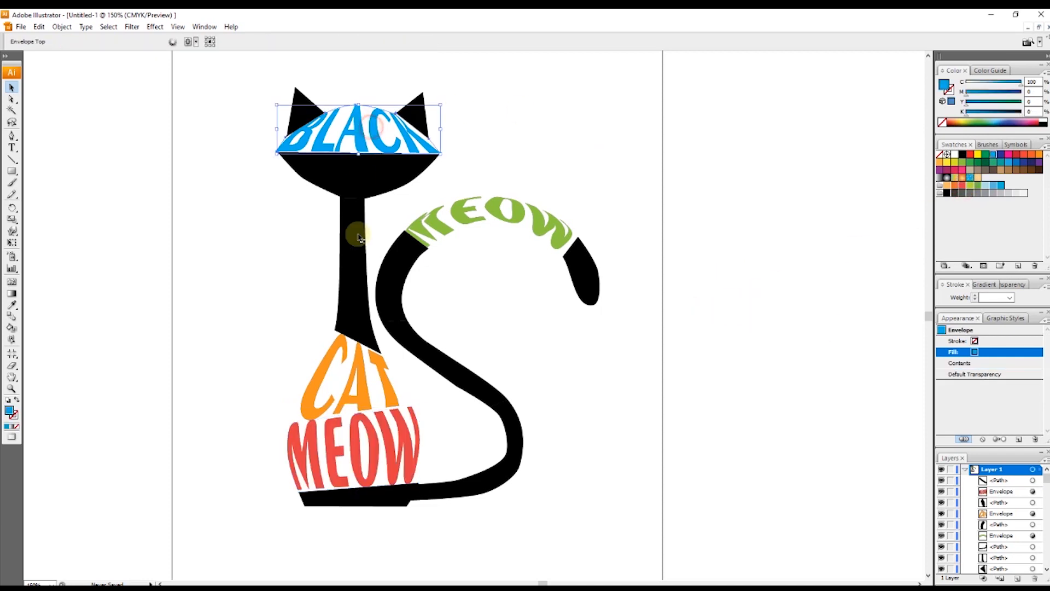
pyautogui.keyDown('shift'); pyautogui.click(353, 393); pyautogui.keyUp('shift')
pyautogui.keyDown('shift'); pyautogui.click(361, 447); pyautogui.keyUp('shift')
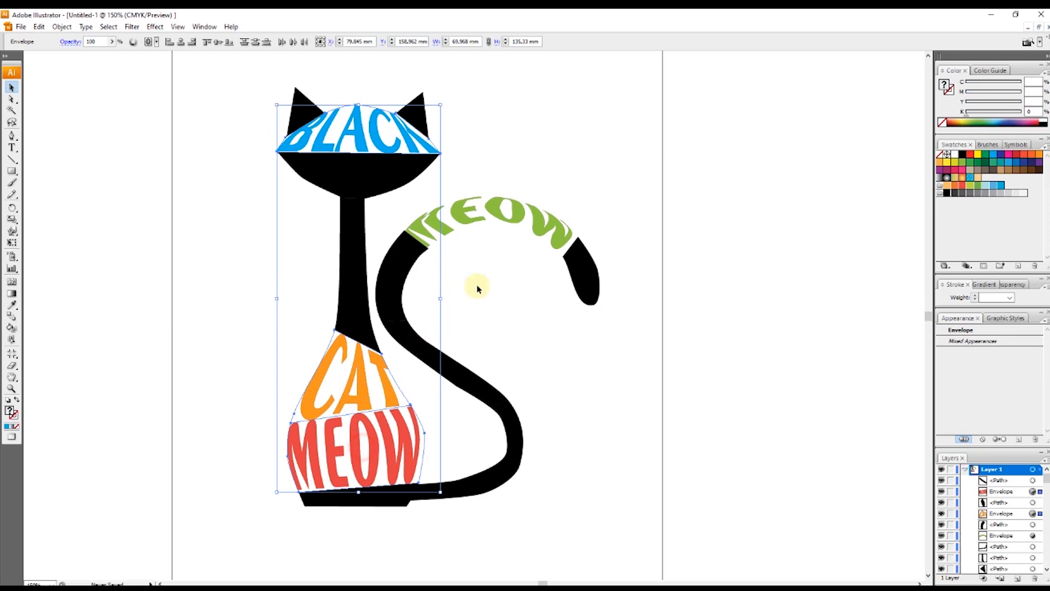
pyautogui.keyDown('shift'); pyautogui.click(523, 210); pyautogui.keyUp('shift')
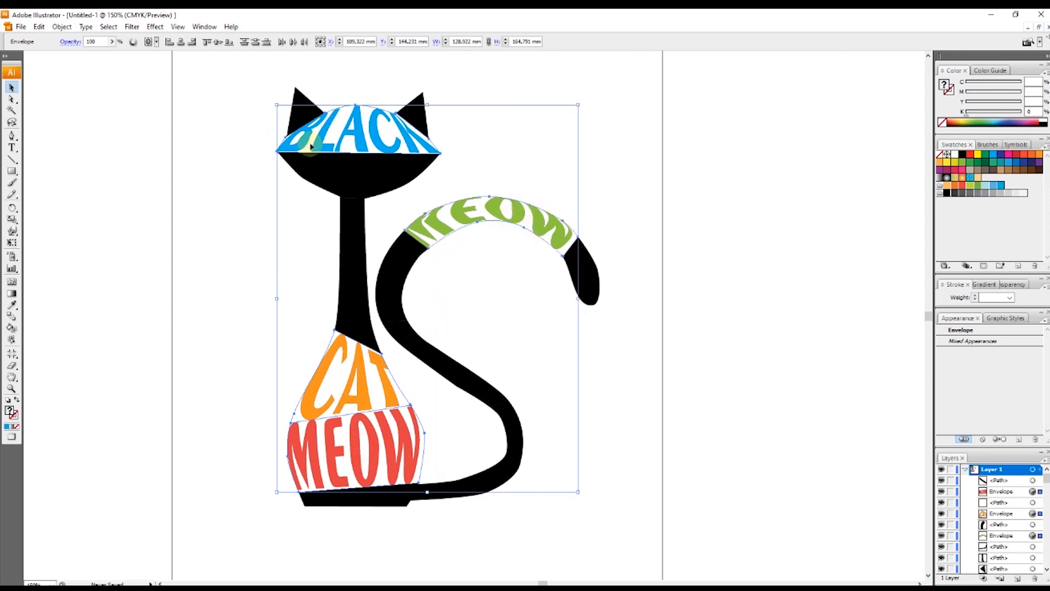
pyautogui.click(156, 27)
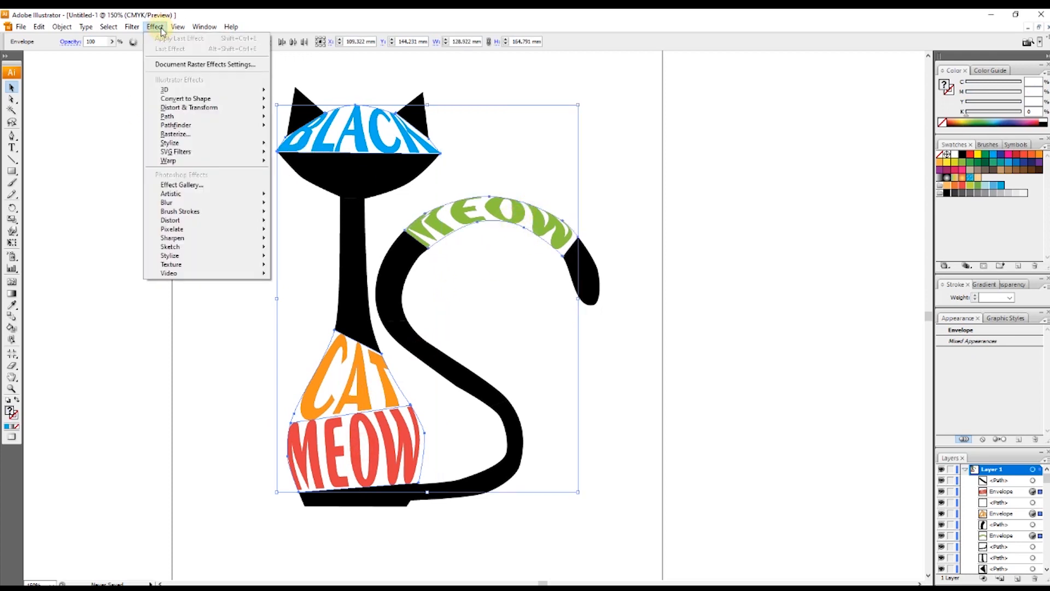
pyautogui.moveTo(180, 89)
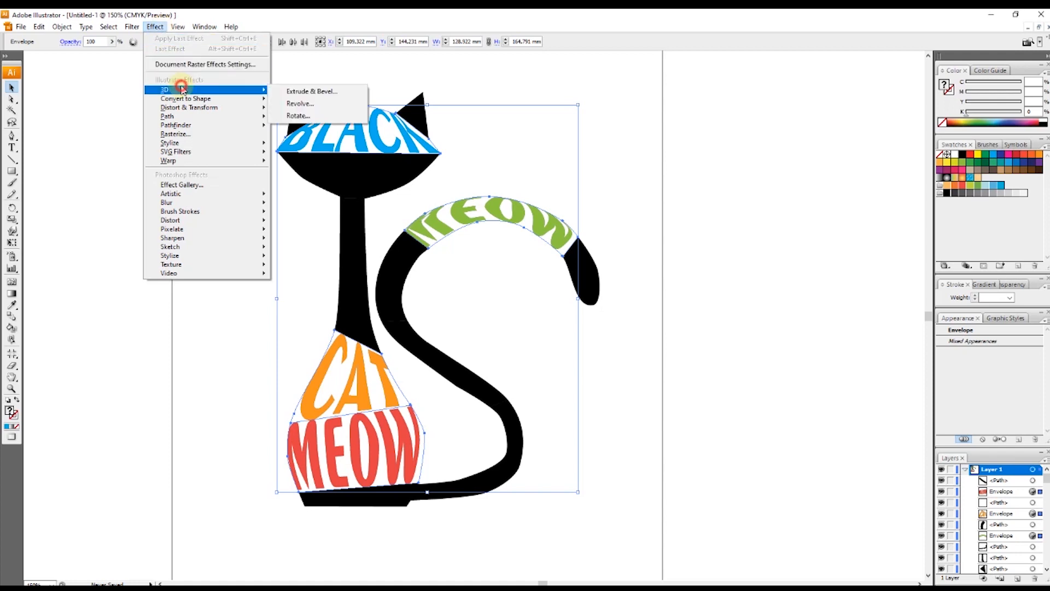
pyautogui.click(331, 93)
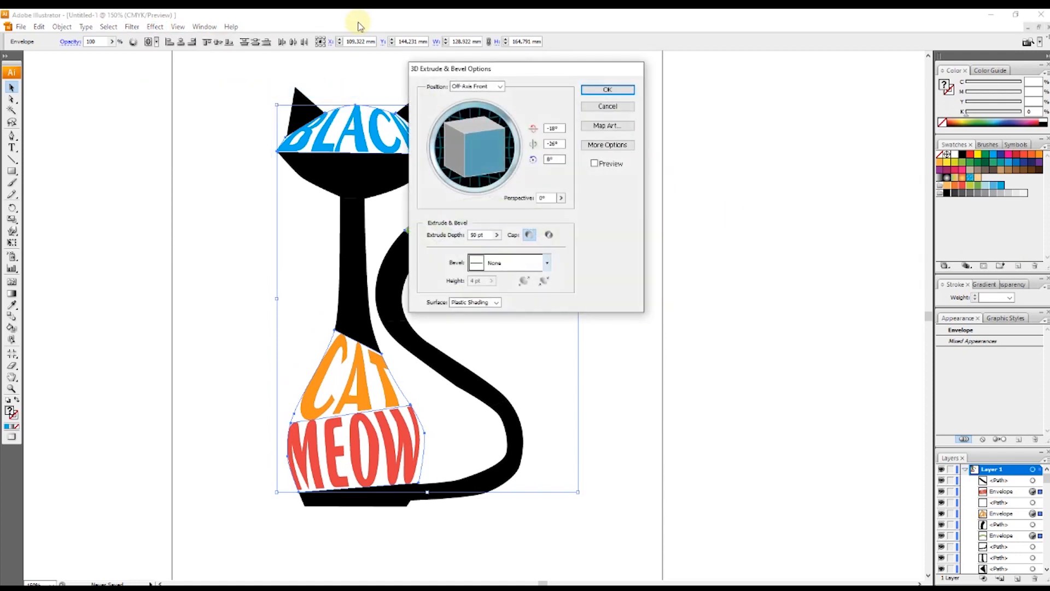
pyautogui.moveTo(529, 72); pyautogui.dragTo(762, 146)
pyautogui.click(827, 239)
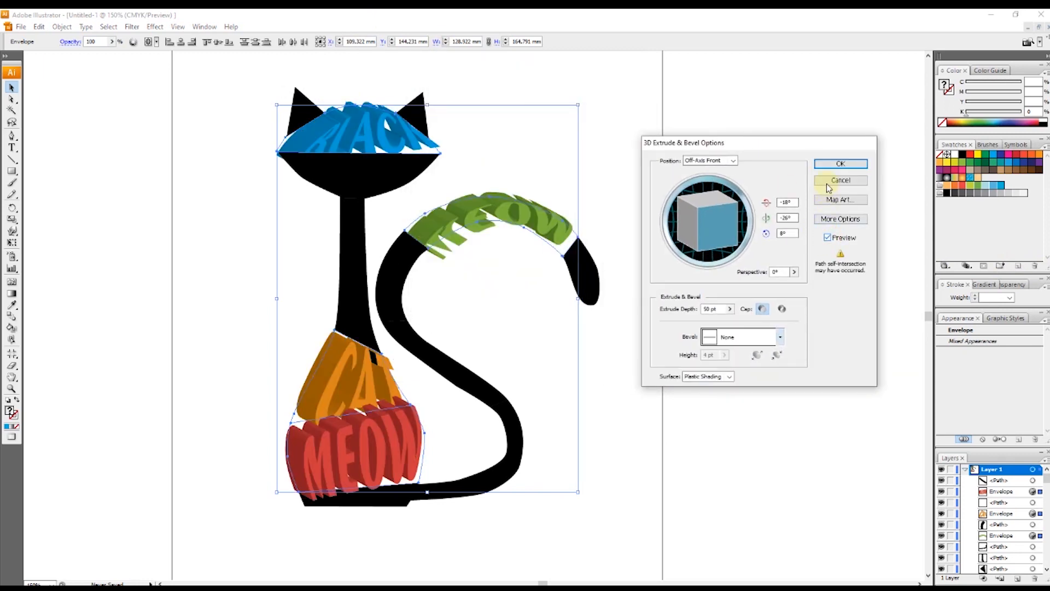
pyautogui.moveTo(741, 221); pyautogui.dragTo(711, 223)
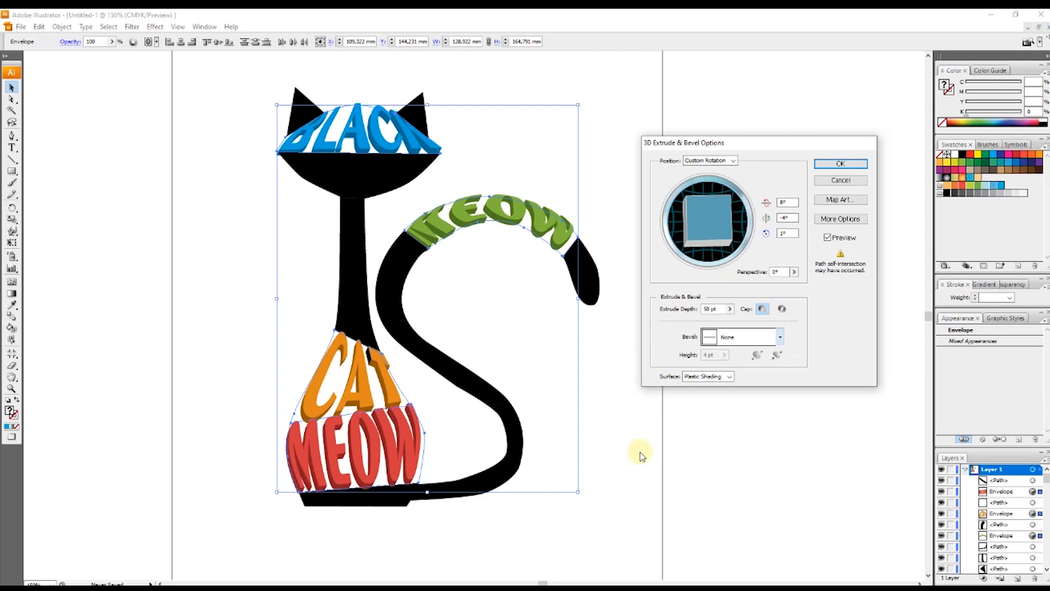
pyautogui.click(841, 180)
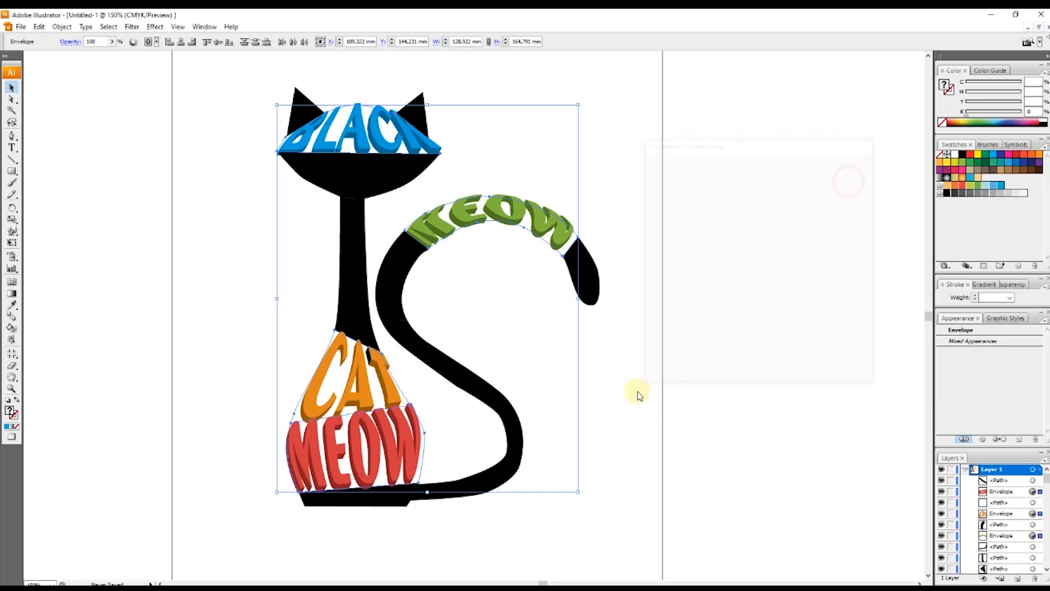
pyautogui.click(272, 103)
# Apply a 3D Extrude & Bevel effect to the whole cat with a custom rotation of about -3°, -10° and 1°, and deselect it.
pyautogui.moveTo(235, 71); pyautogui.dragTo(630, 547)
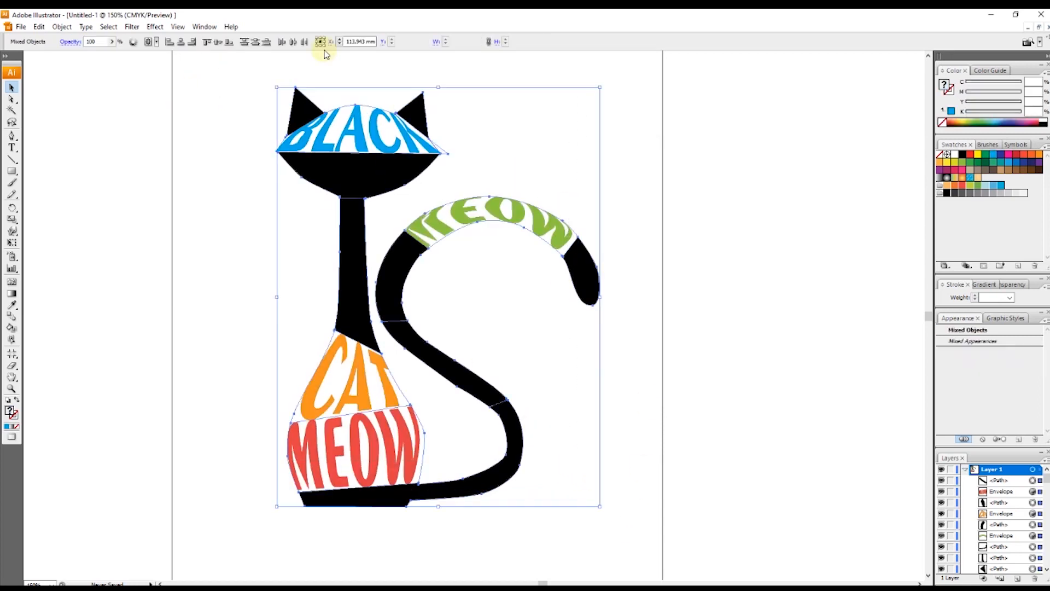
pyautogui.click(155, 26)
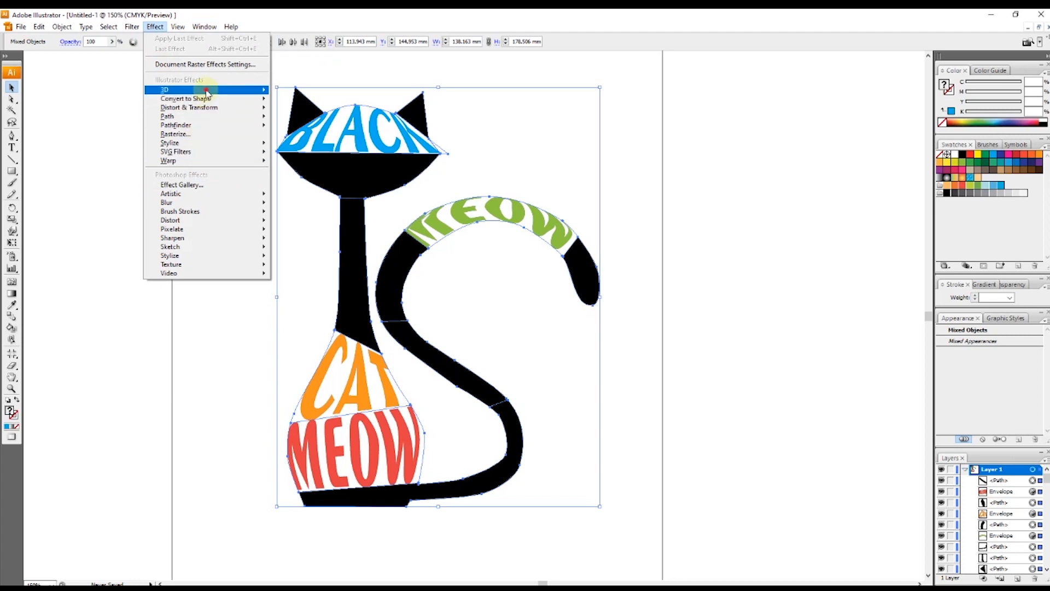
pyautogui.moveTo(175, 90)
pyautogui.click(324, 91)
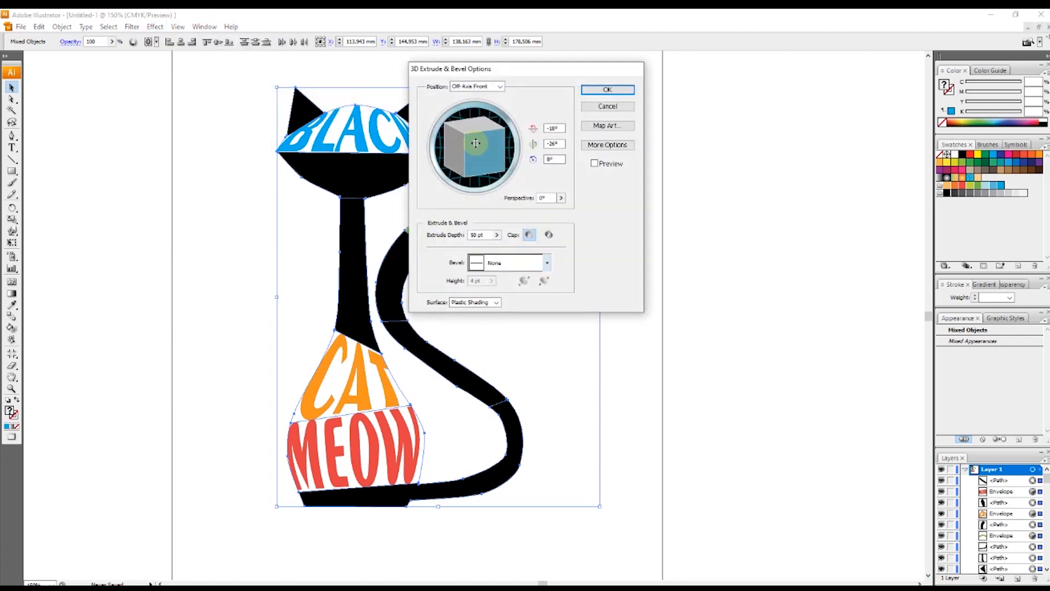
pyautogui.moveTo(520, 70); pyautogui.dragTo(732, 100)
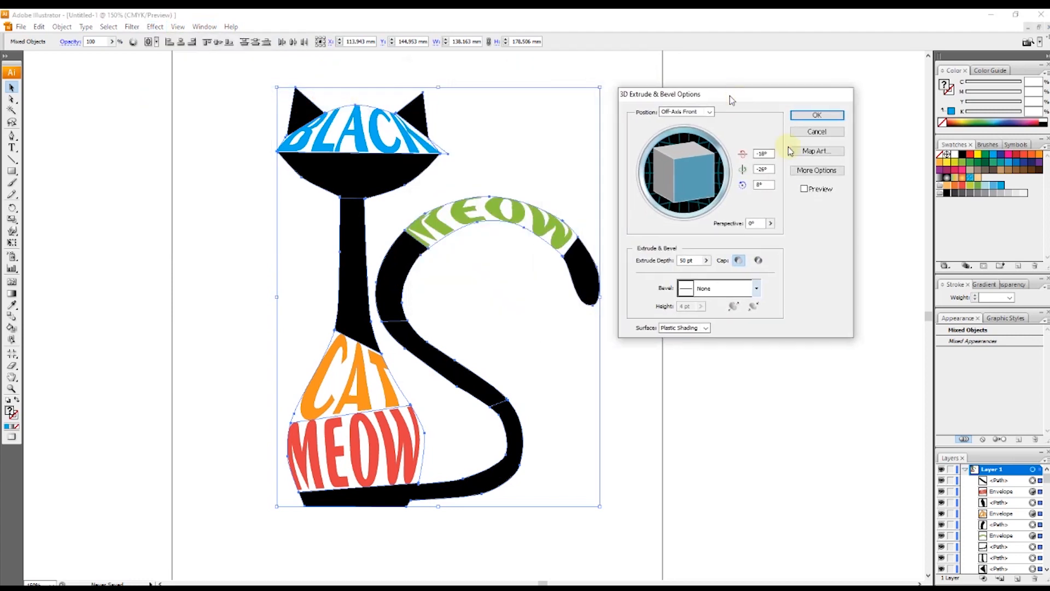
pyautogui.click(805, 190)
pyautogui.moveTo(707, 173); pyautogui.dragTo(695, 190)
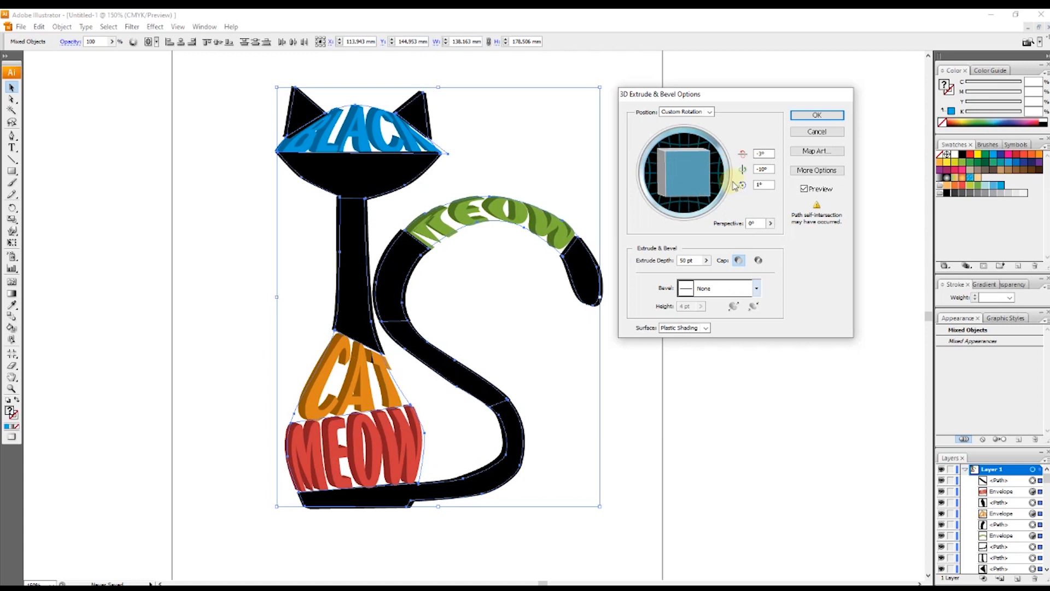
pyautogui.click(823, 115)
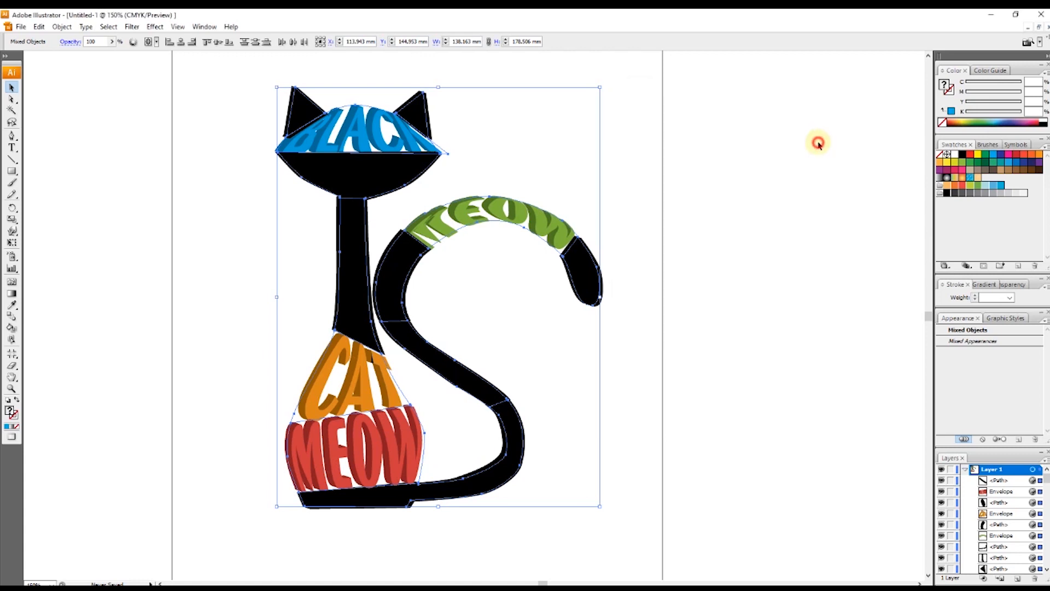
pyautogui.click(818, 143)
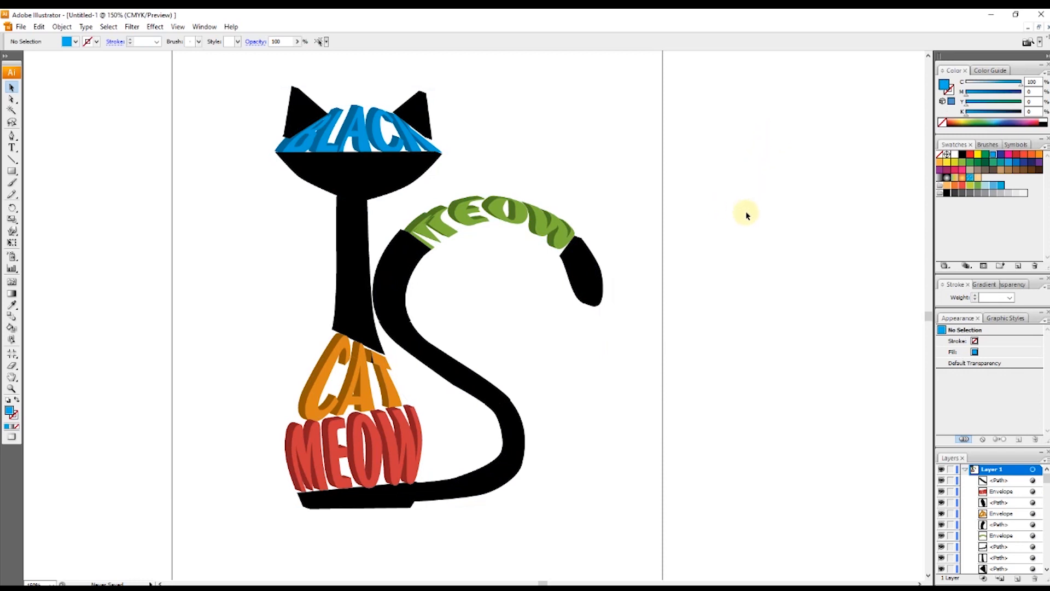
# Save the document to the Desktop as Tipografi gambar.ai in Illustrator CS3 format with the default options.
pyautogui.click(21, 26)
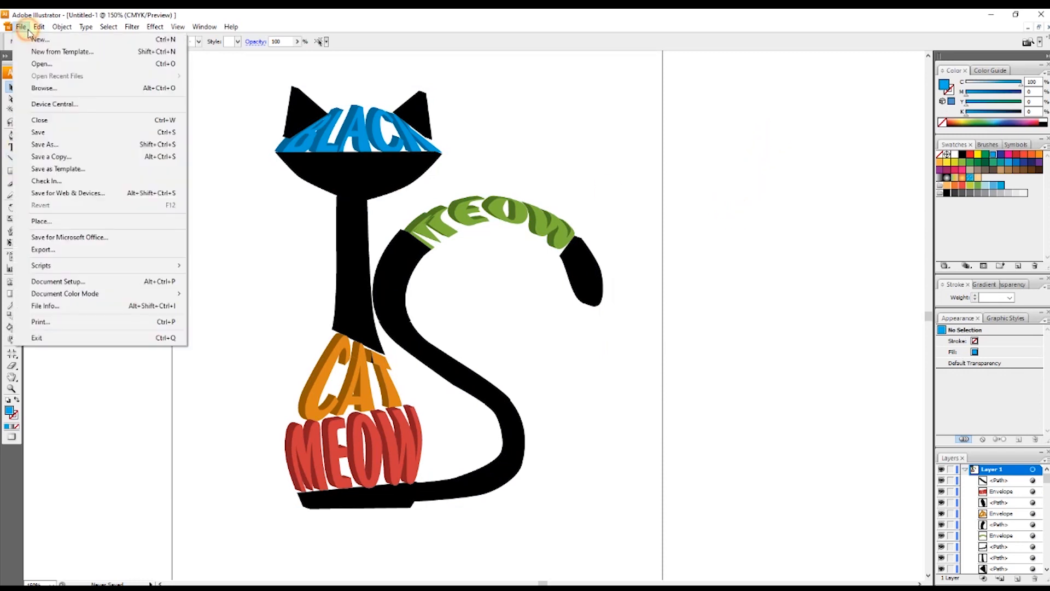
pyautogui.click(53, 145)
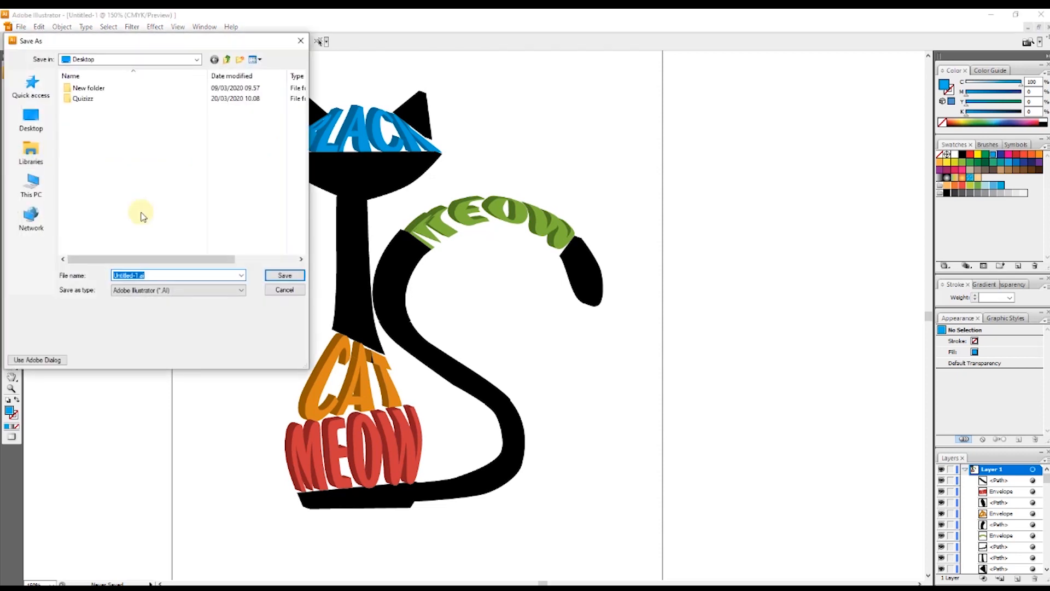
pyautogui.click(137, 275)
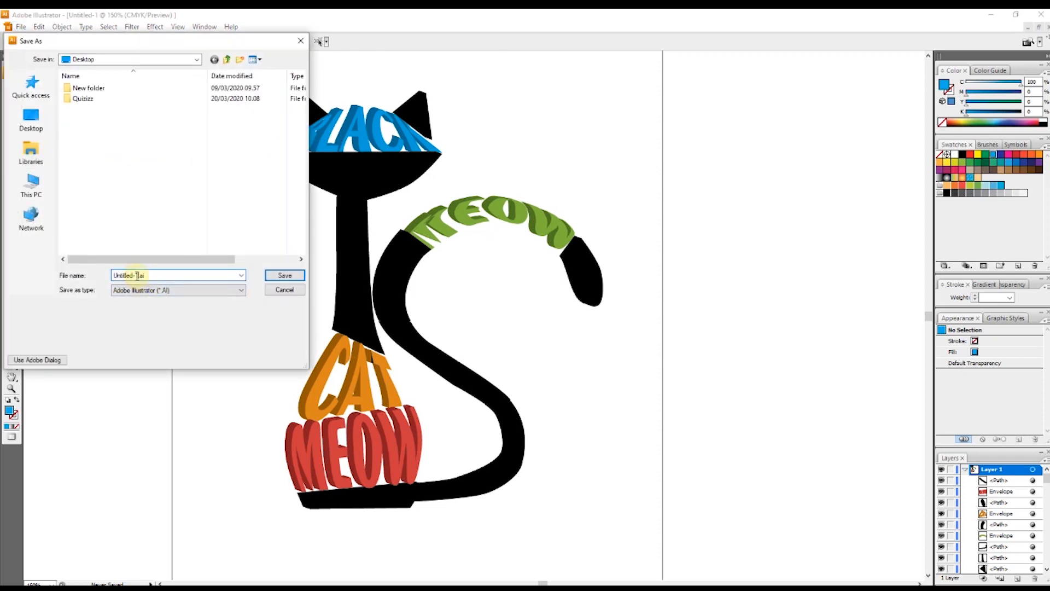
pyautogui.moveTo(138, 275); pyautogui.dragTo(113, 280)
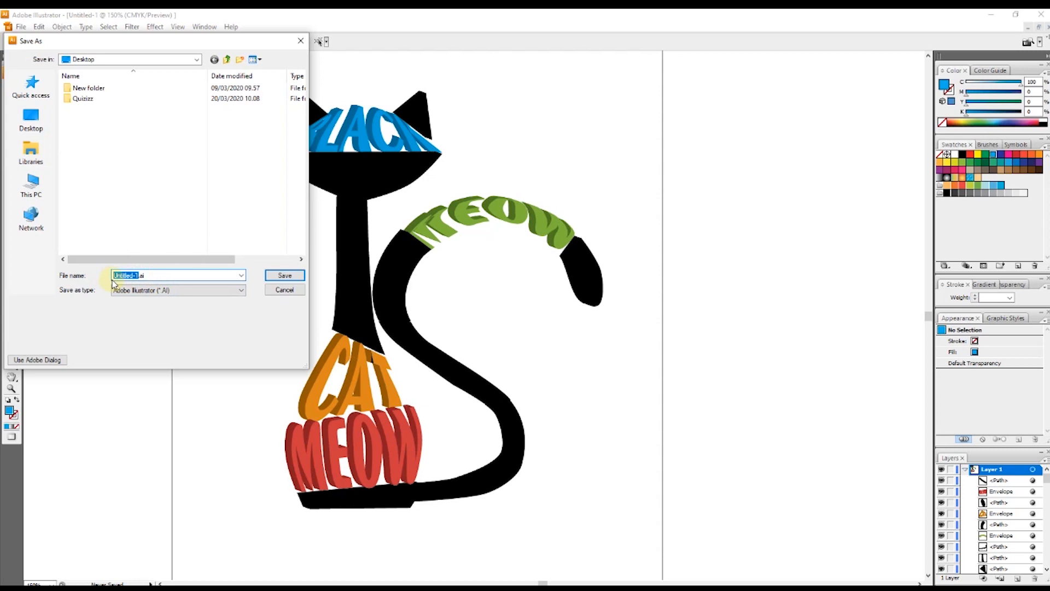
pyautogui.write('Tipografi gambar')
pyautogui.click(285, 275)
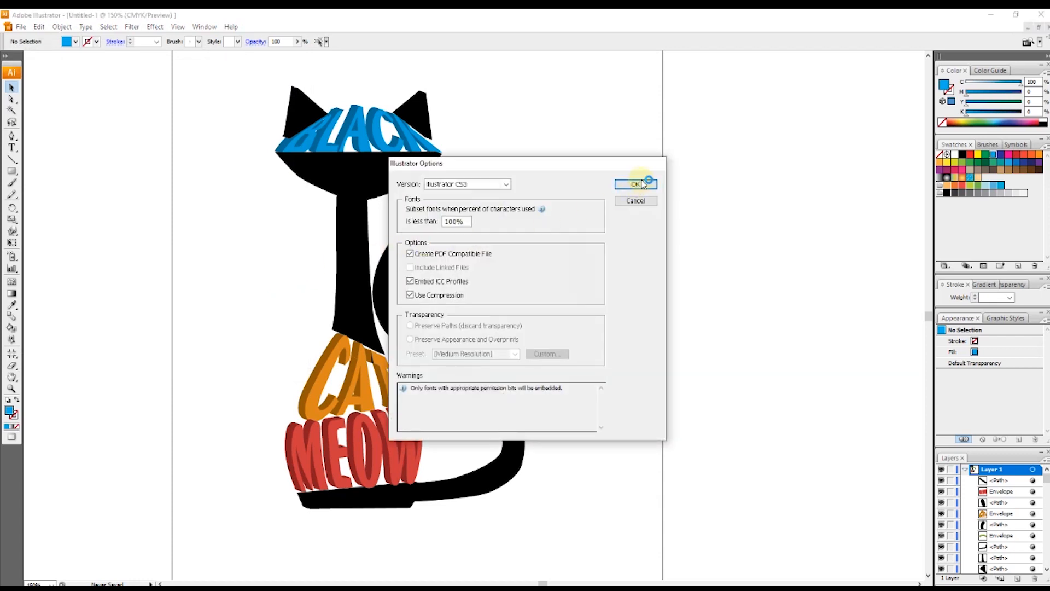
pyautogui.click(643, 184)
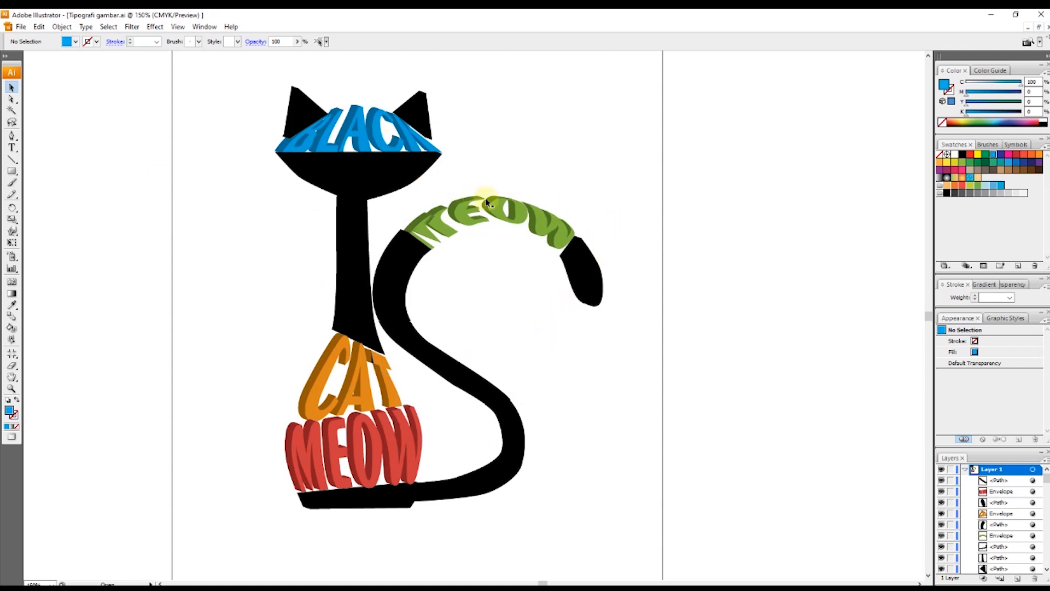
pyautogui.click(652, 267)
pyautogui.click(469, 219)
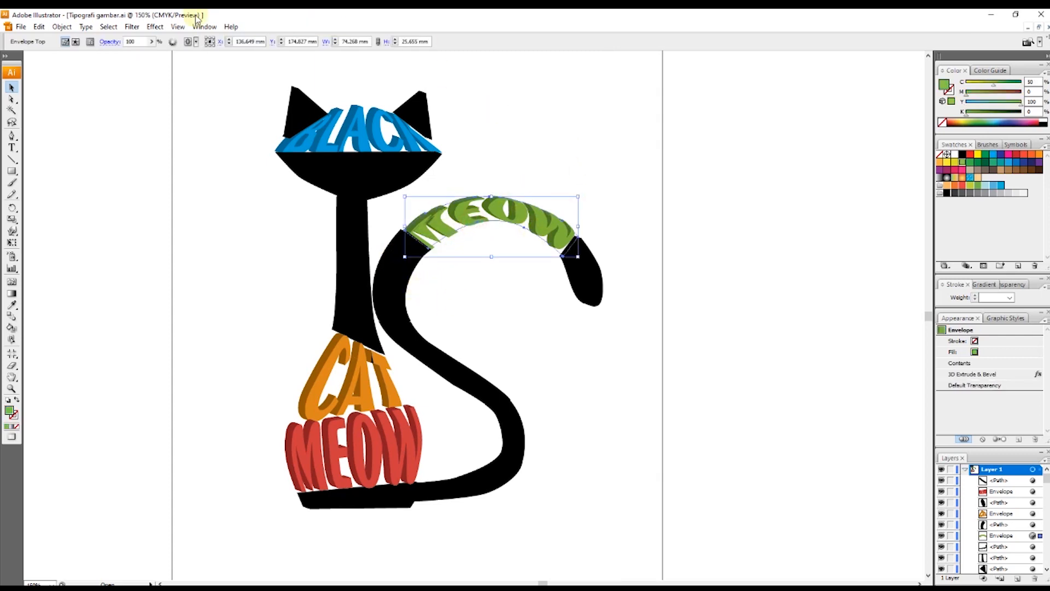
pyautogui.click(155, 26)
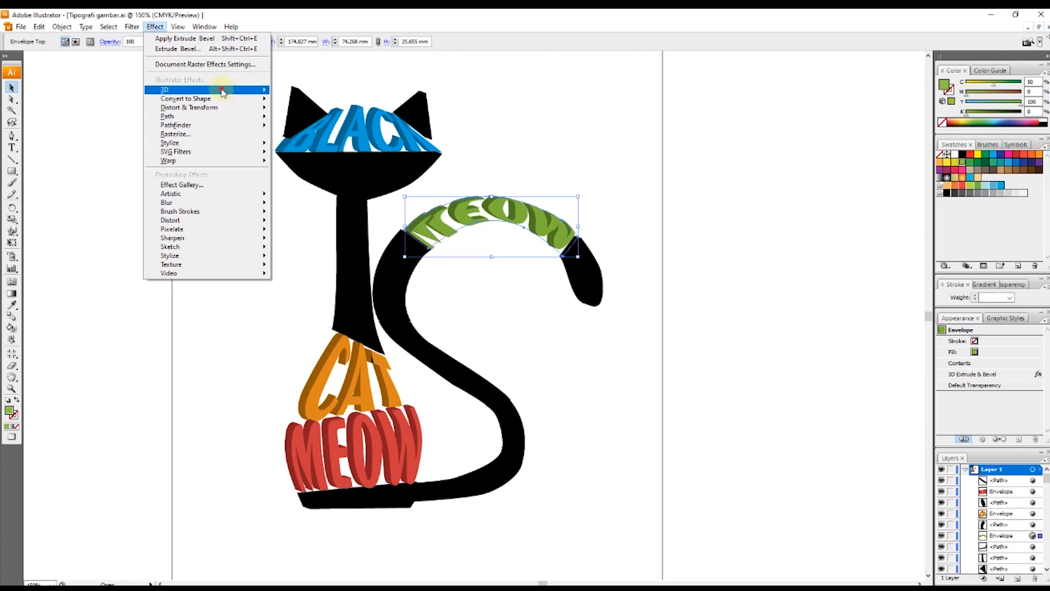
pyautogui.moveTo(216, 90)
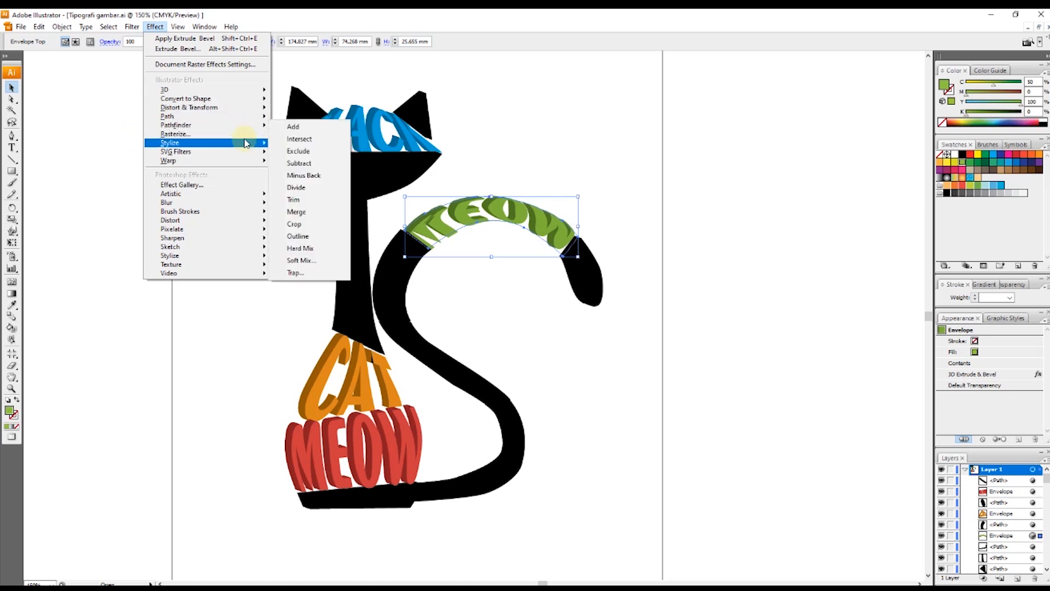
pyautogui.moveTo(245, 143)
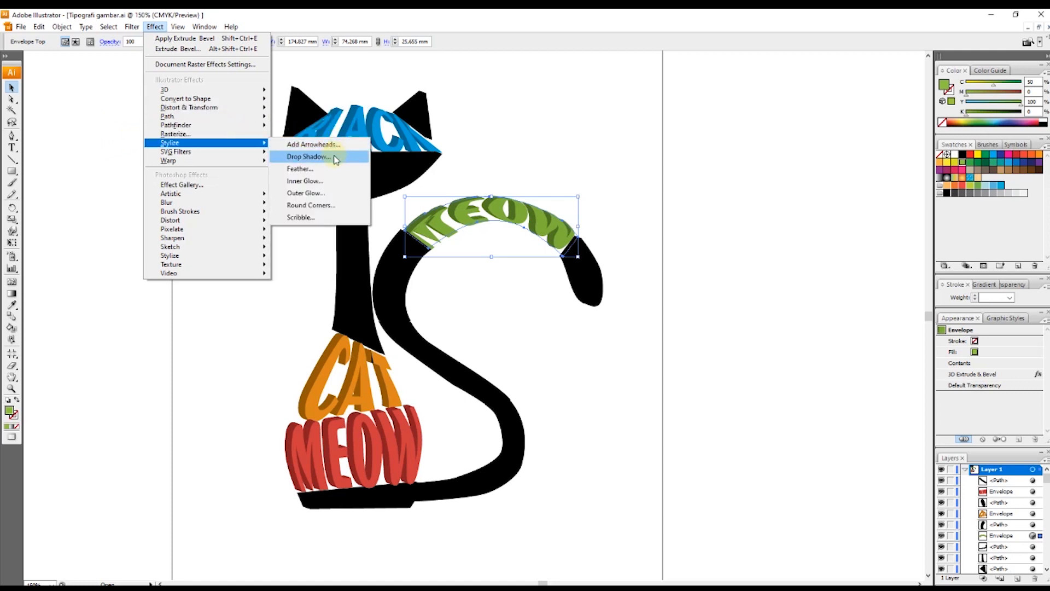
pyautogui.click(567, 115)
pyautogui.click(570, 116)
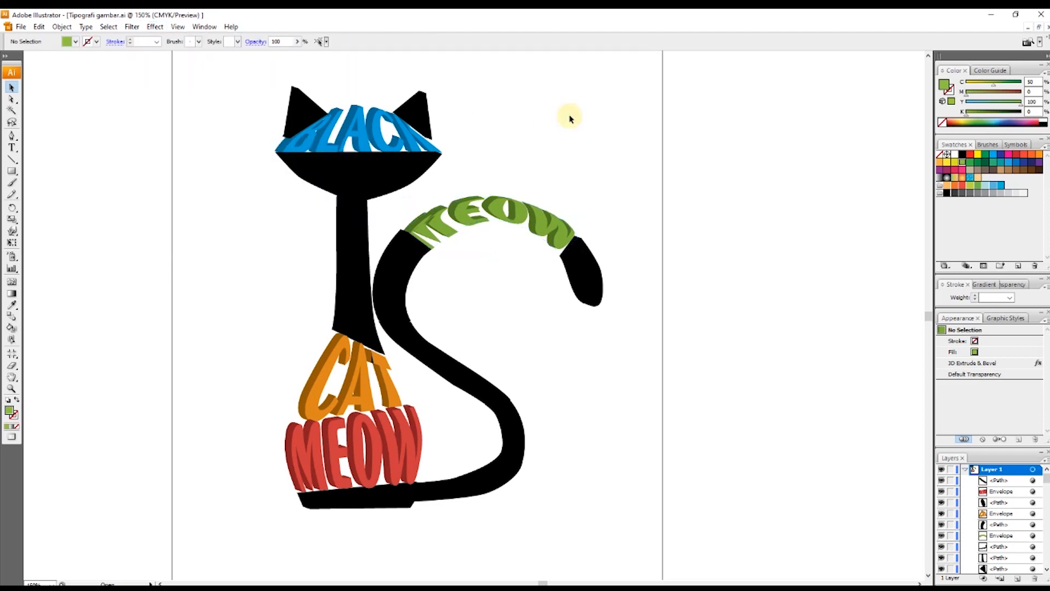